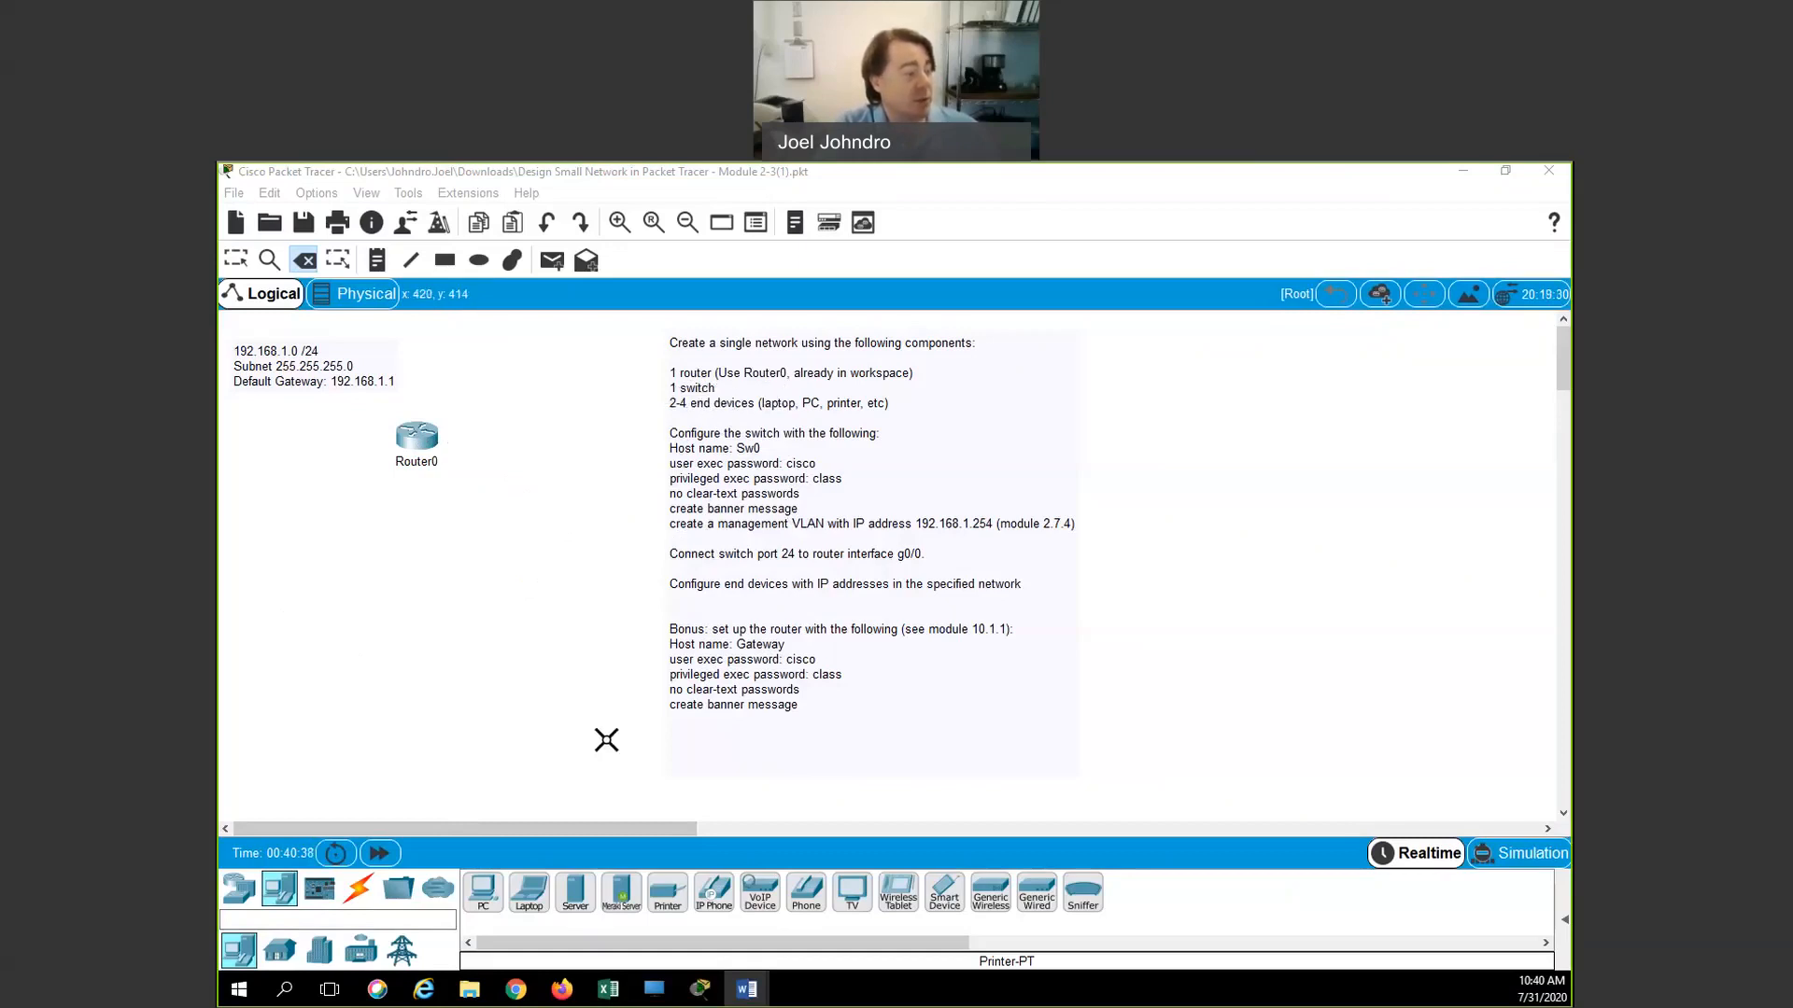
Switch the device library to the Network Devices category to list the router models
{"action": "left_click", "coordinate": [240, 889]}
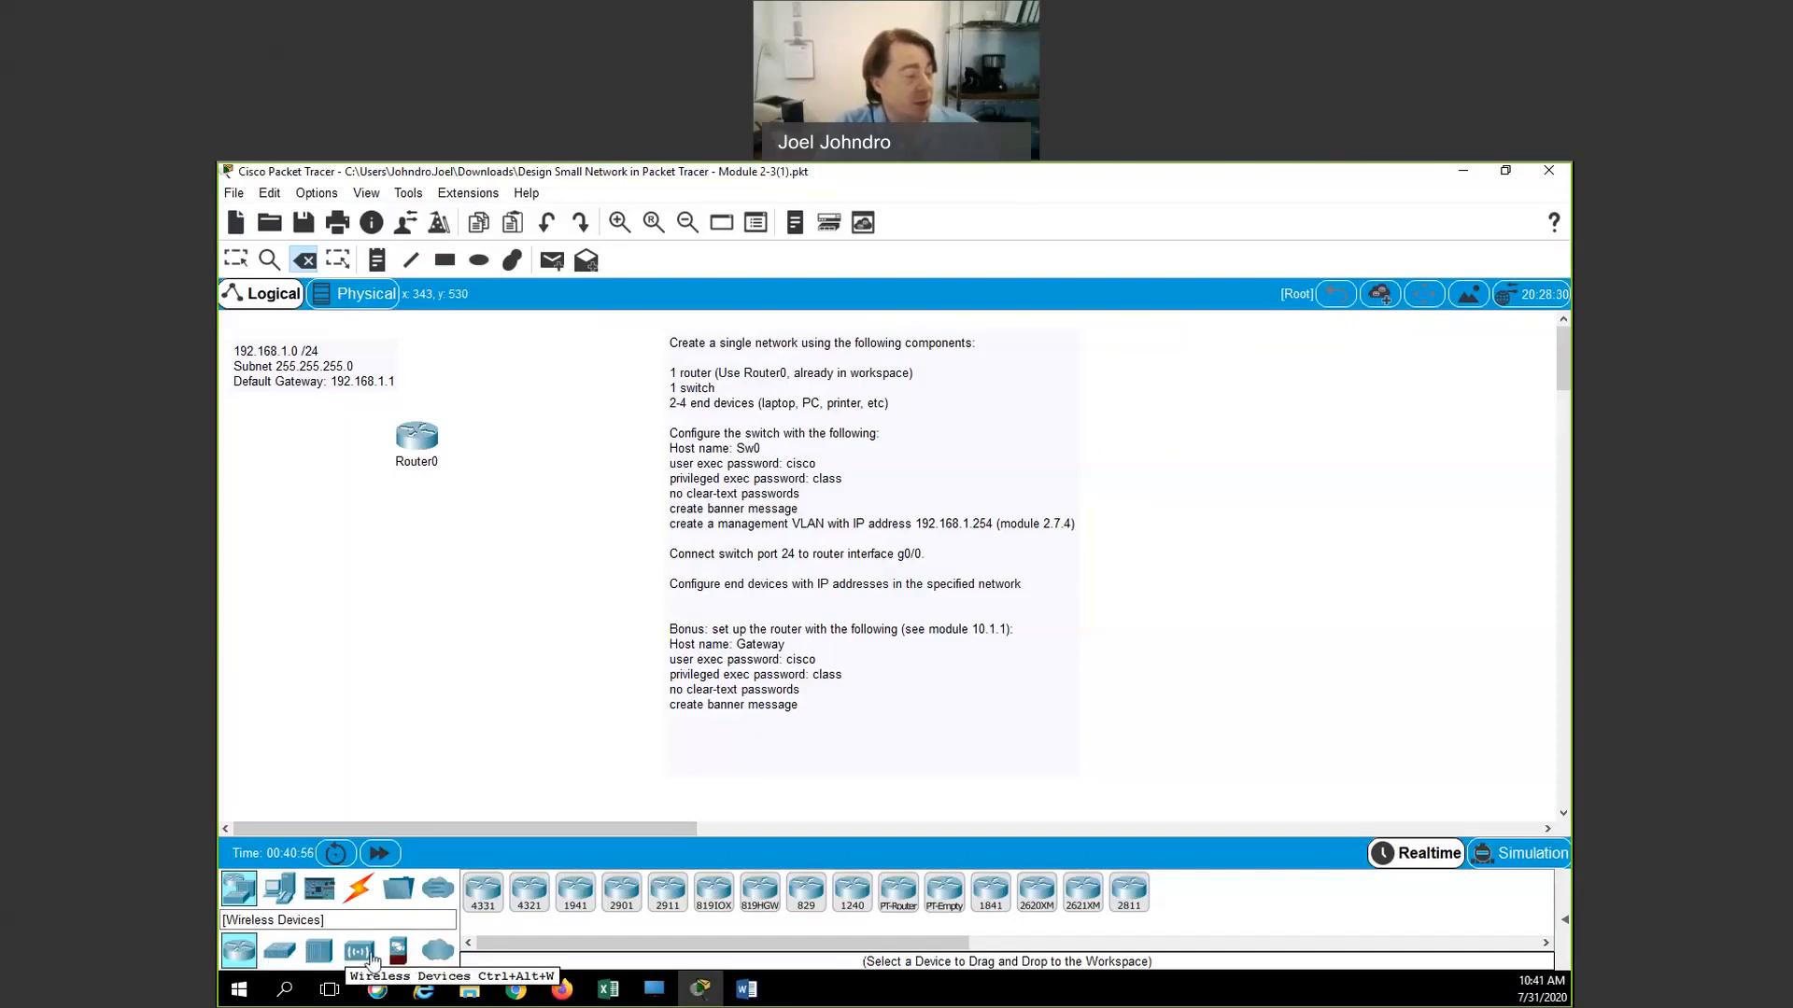
Place a 2960 switch, Switch1, just below Router0 and nudge it into position
{"action": "left_click", "coordinate": [279, 952]}
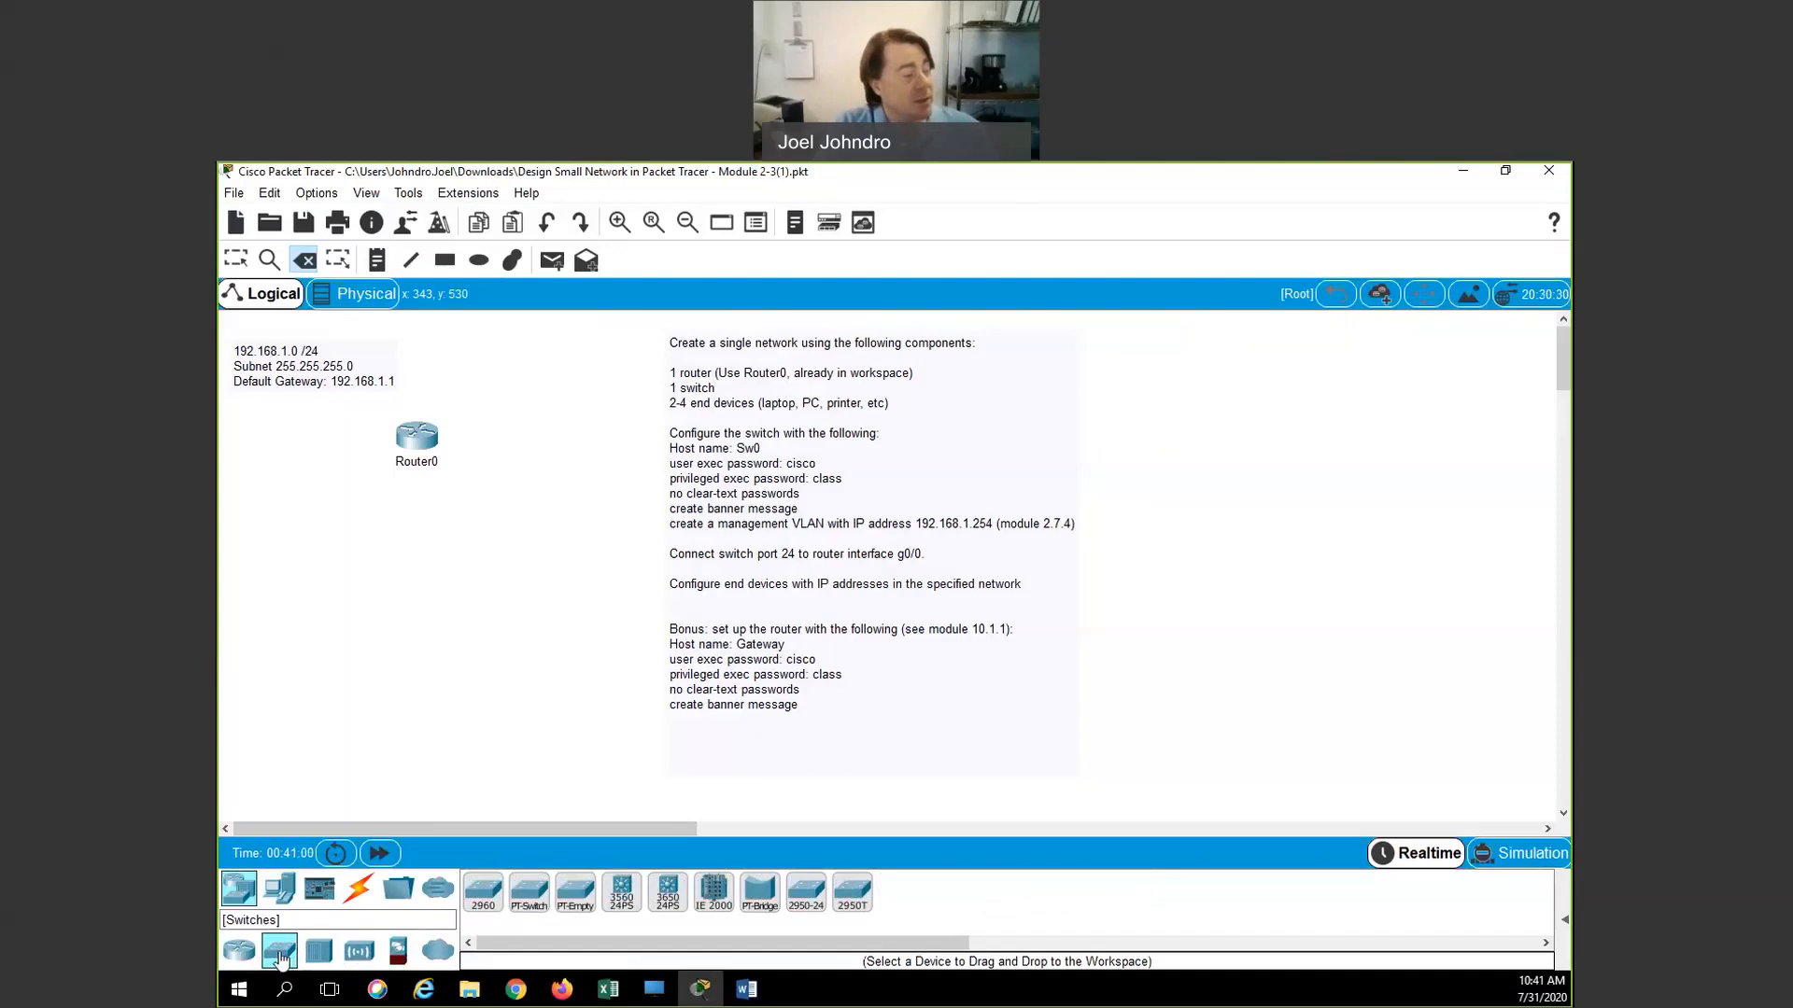
{"action": "left_click", "coordinate": [483, 894]}
{"action": "left_click", "coordinate": [407, 549]}
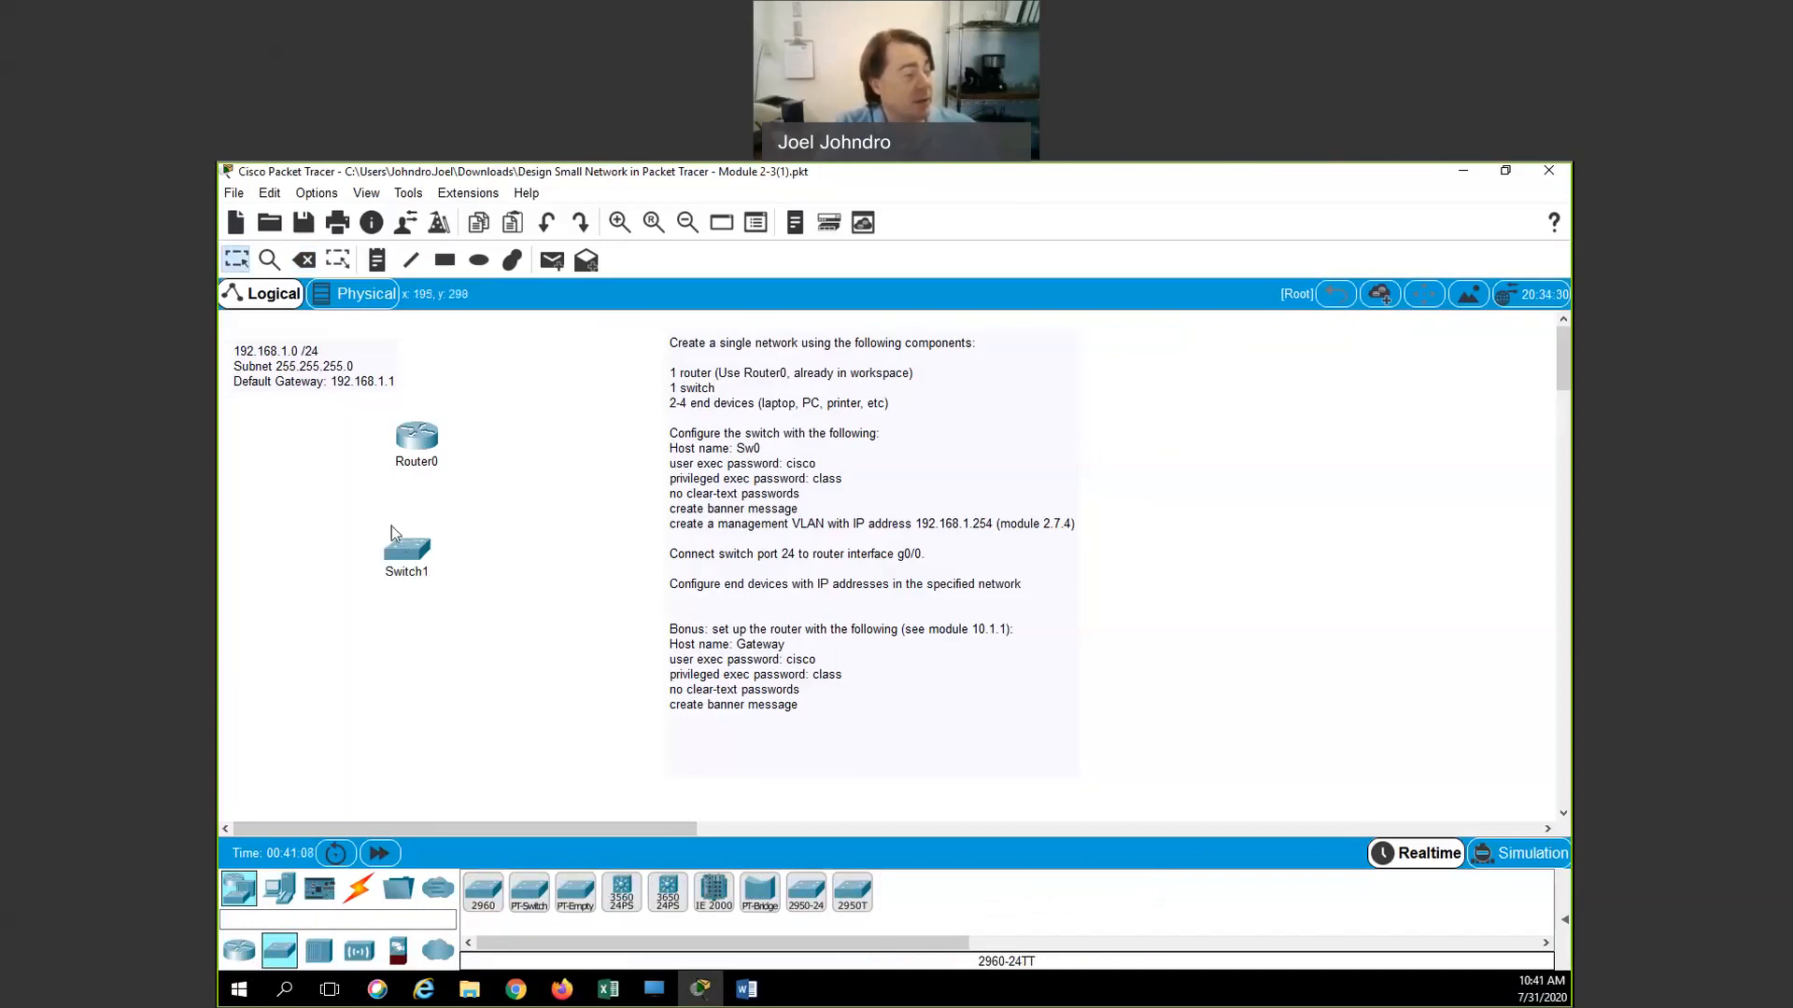
{"action": "left_click_drag", "start_coordinate": [413, 563], "coordinate": [420, 551]}
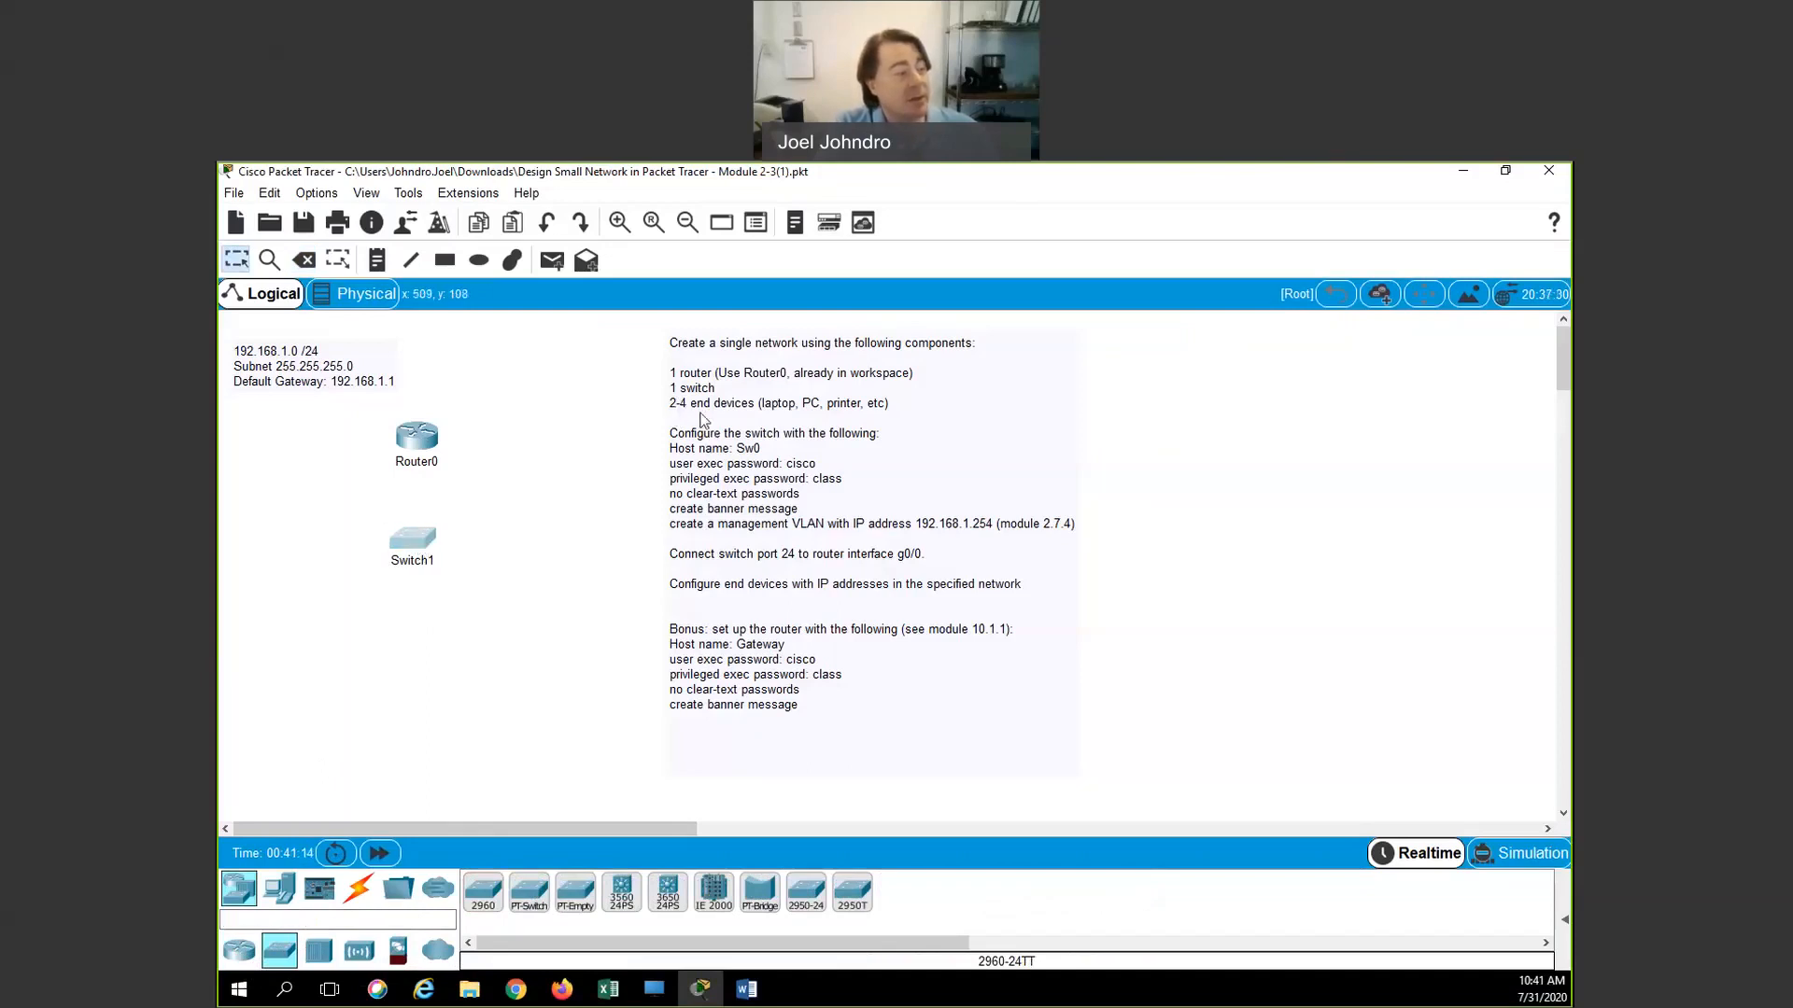
From the standard End Devices, place PC1 below Switch1 and Printer1 to its right
{"action": "left_click", "coordinate": [278, 894]}
{"action": "left_click", "coordinate": [279, 951]}
{"action": "left_click", "coordinate": [320, 953]}
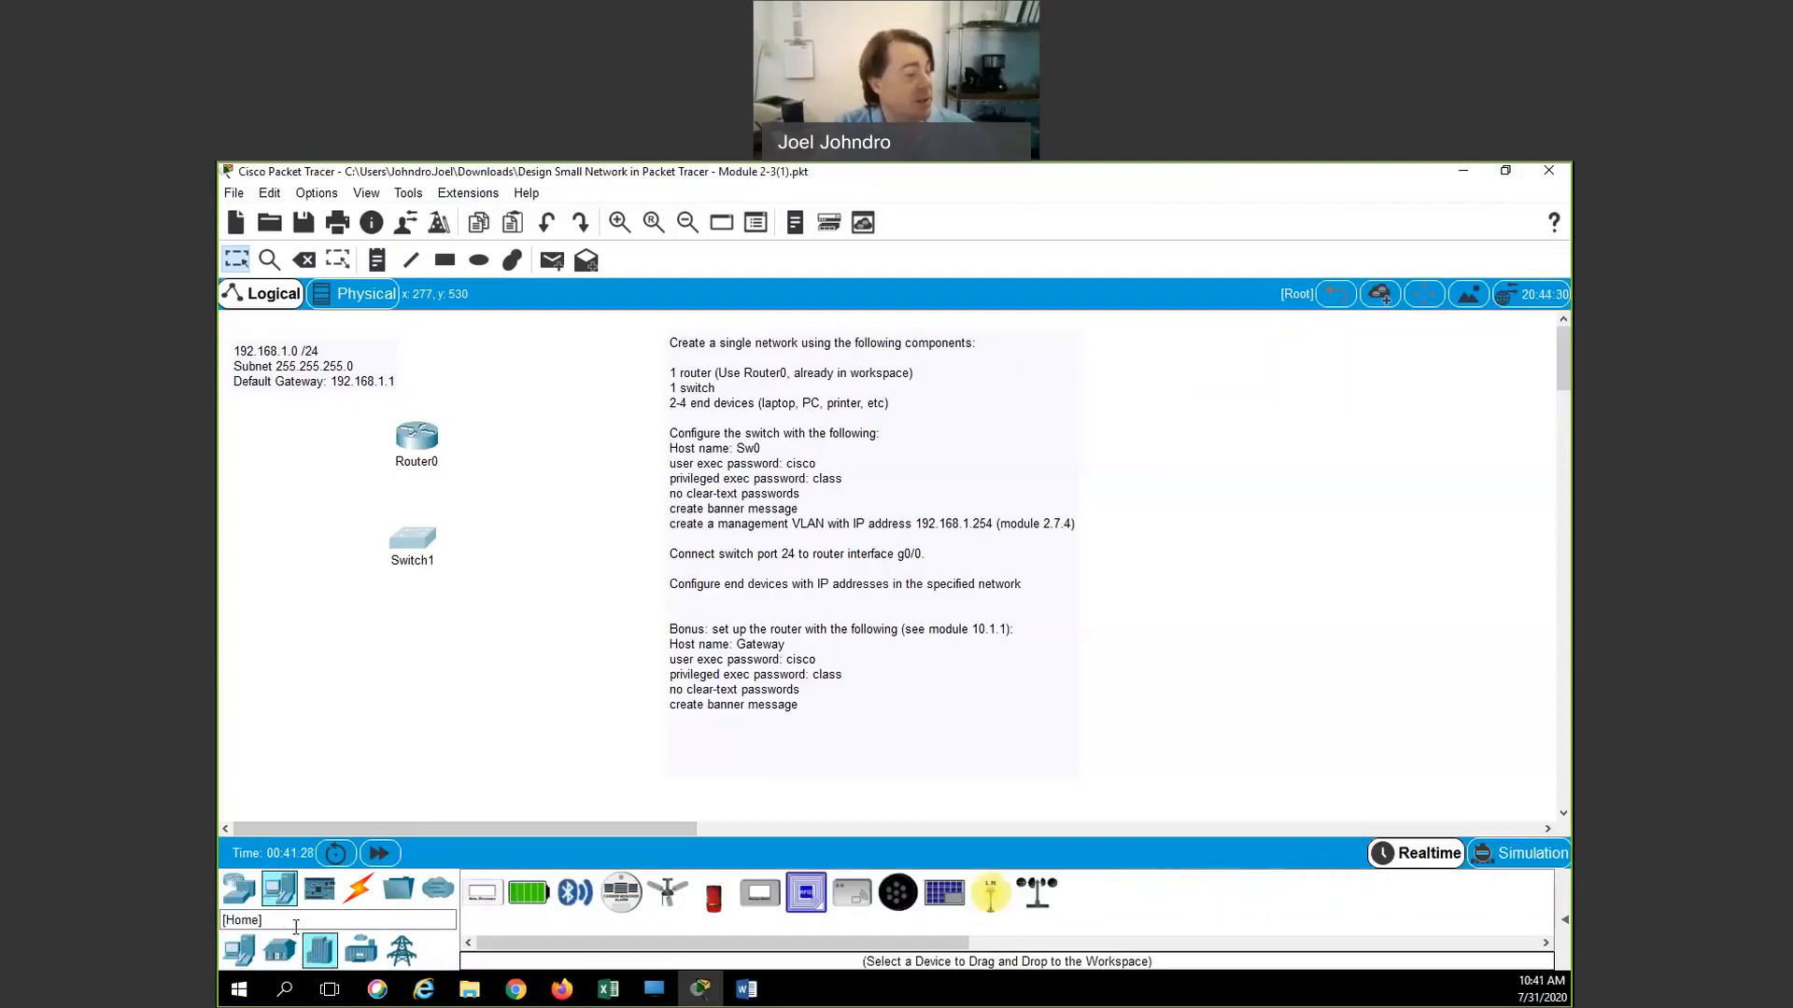
{"action": "left_click", "coordinate": [243, 952]}
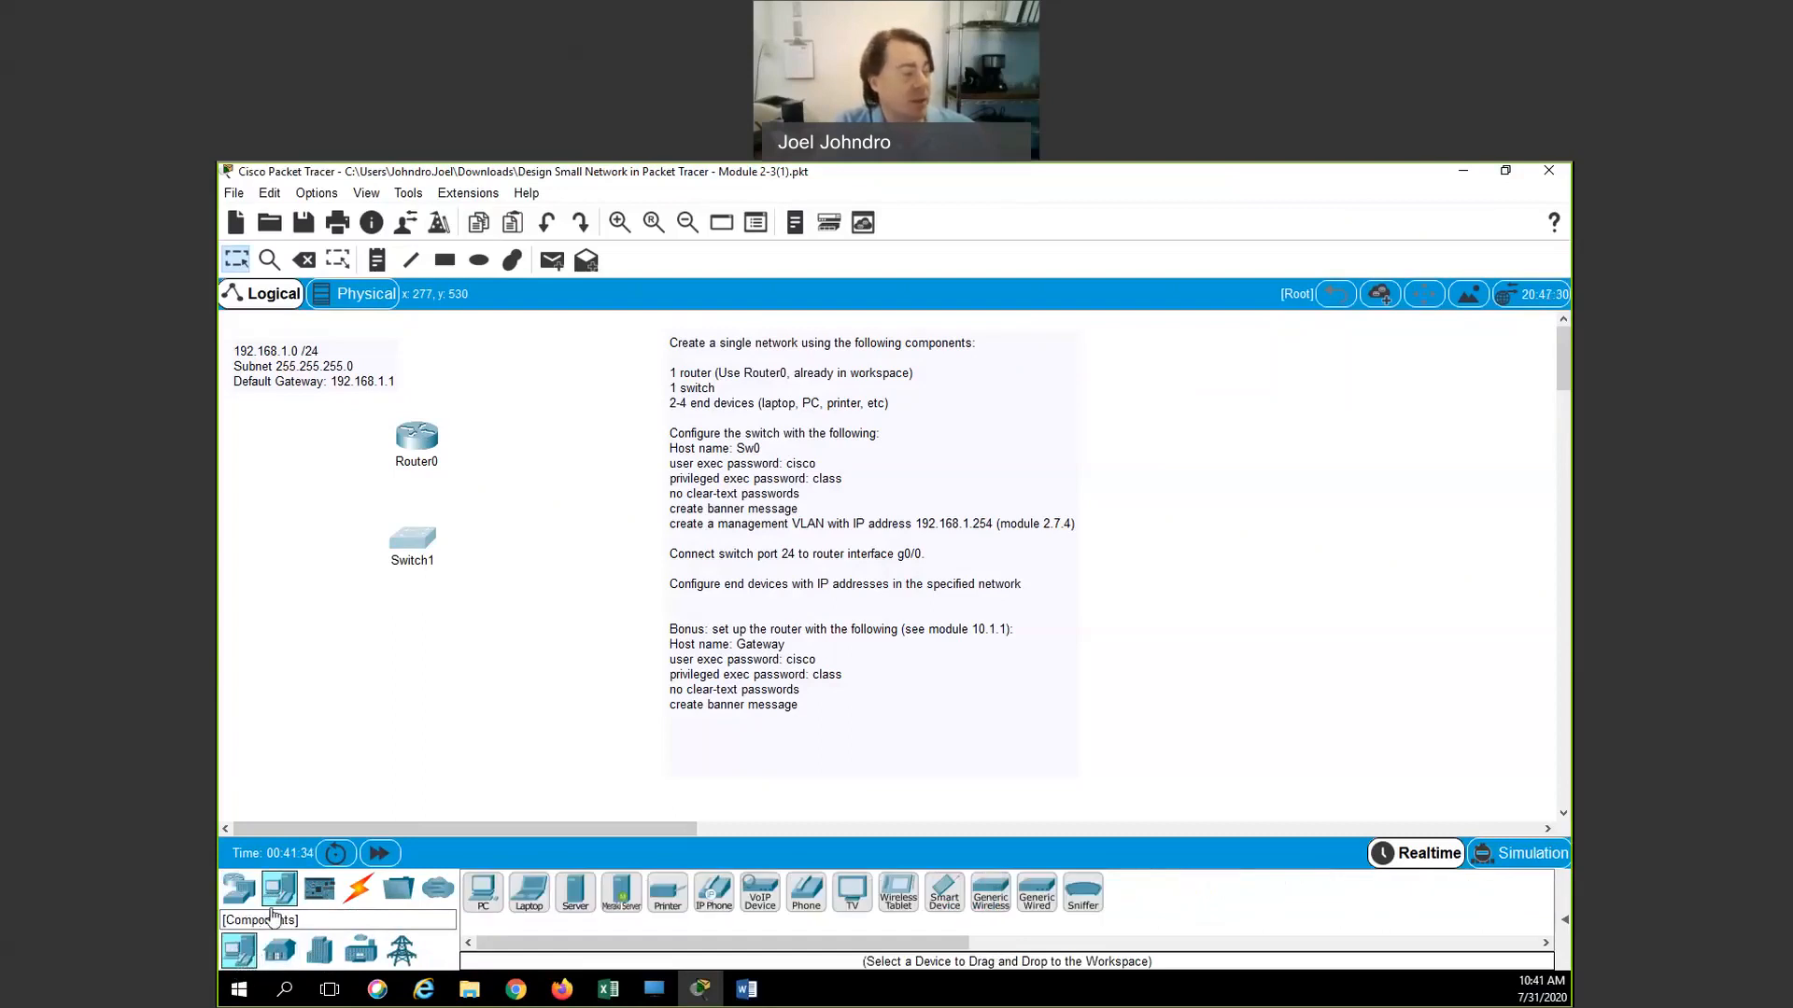
{"action": "left_click", "coordinate": [487, 901]}
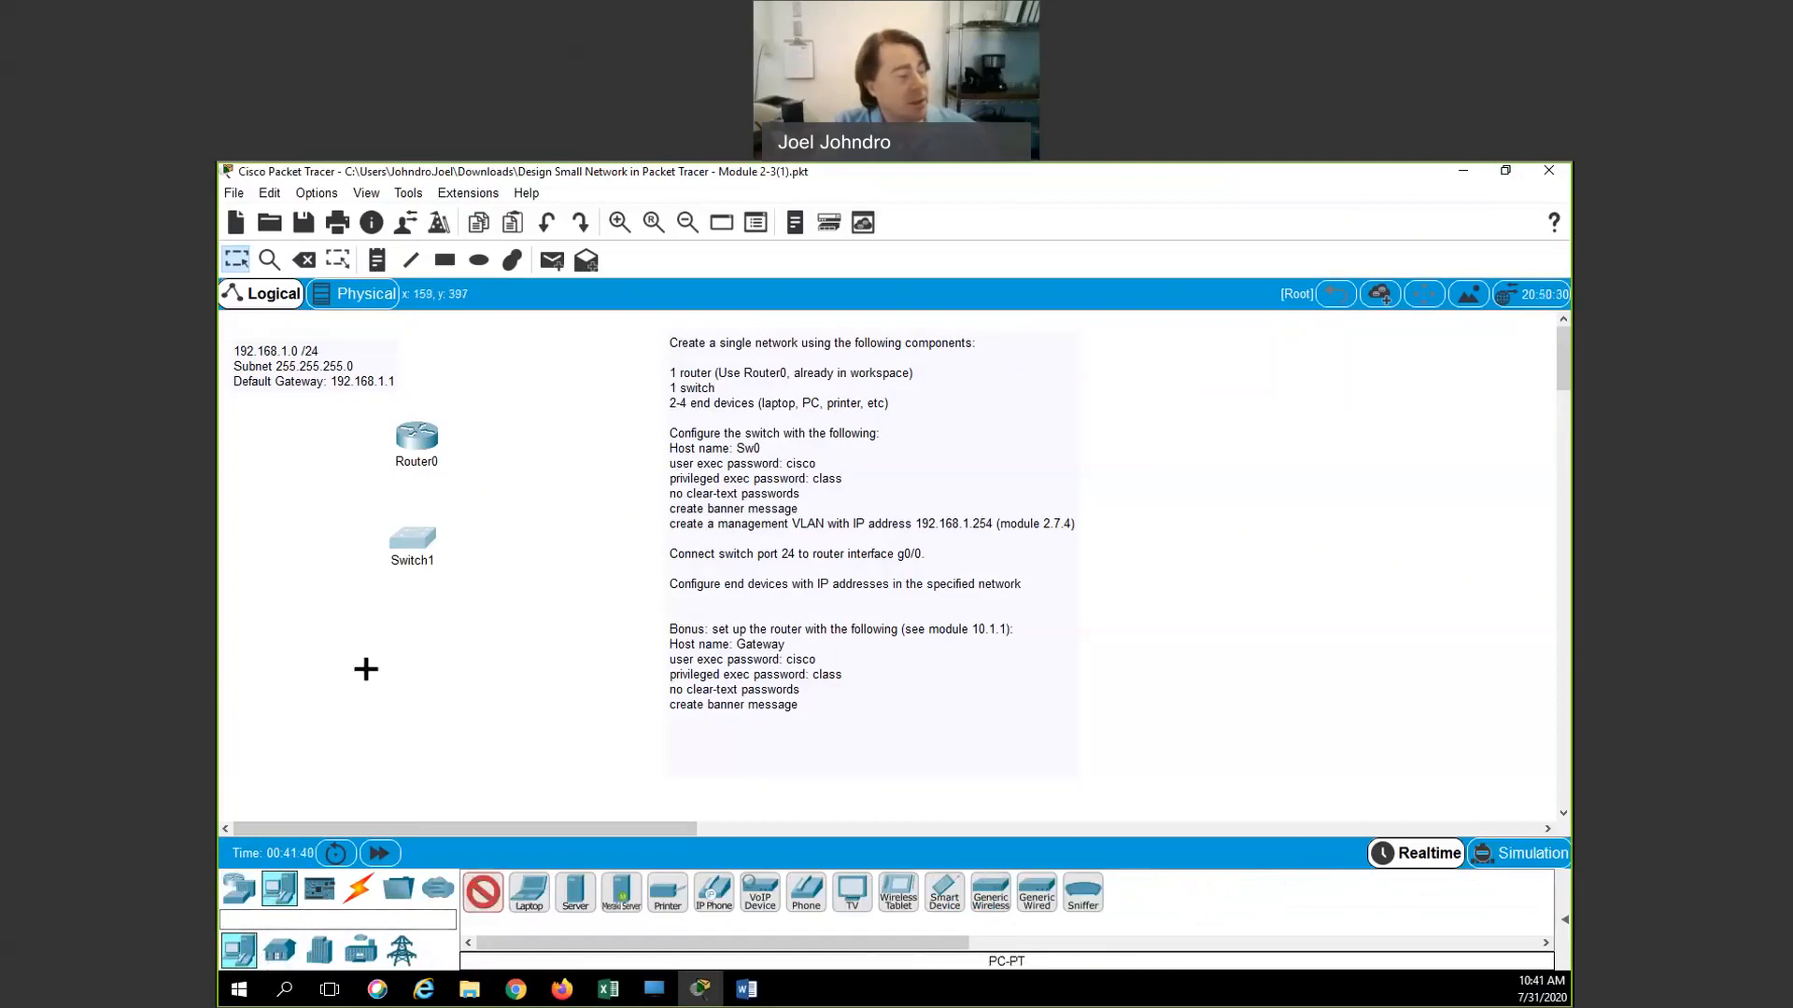
{"action": "left_click", "coordinate": [356, 635]}
{"action": "left_click", "coordinate": [667, 892]}
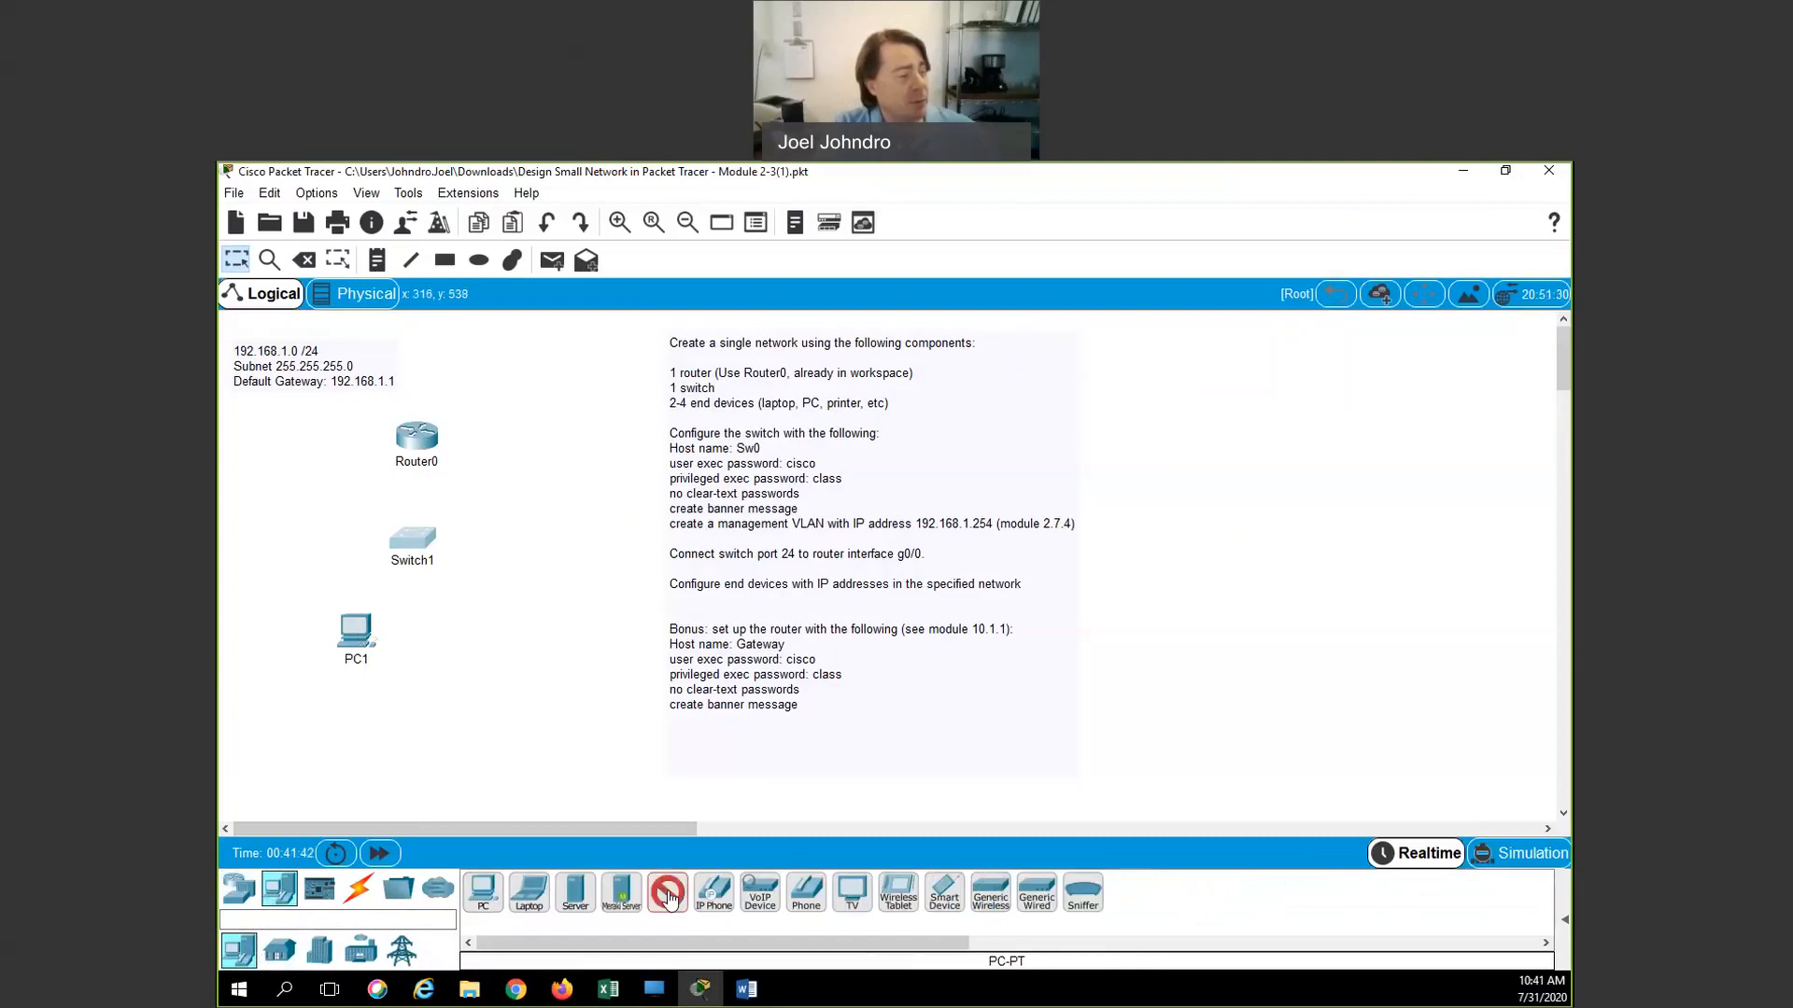
{"action": "left_click", "coordinate": [499, 628]}
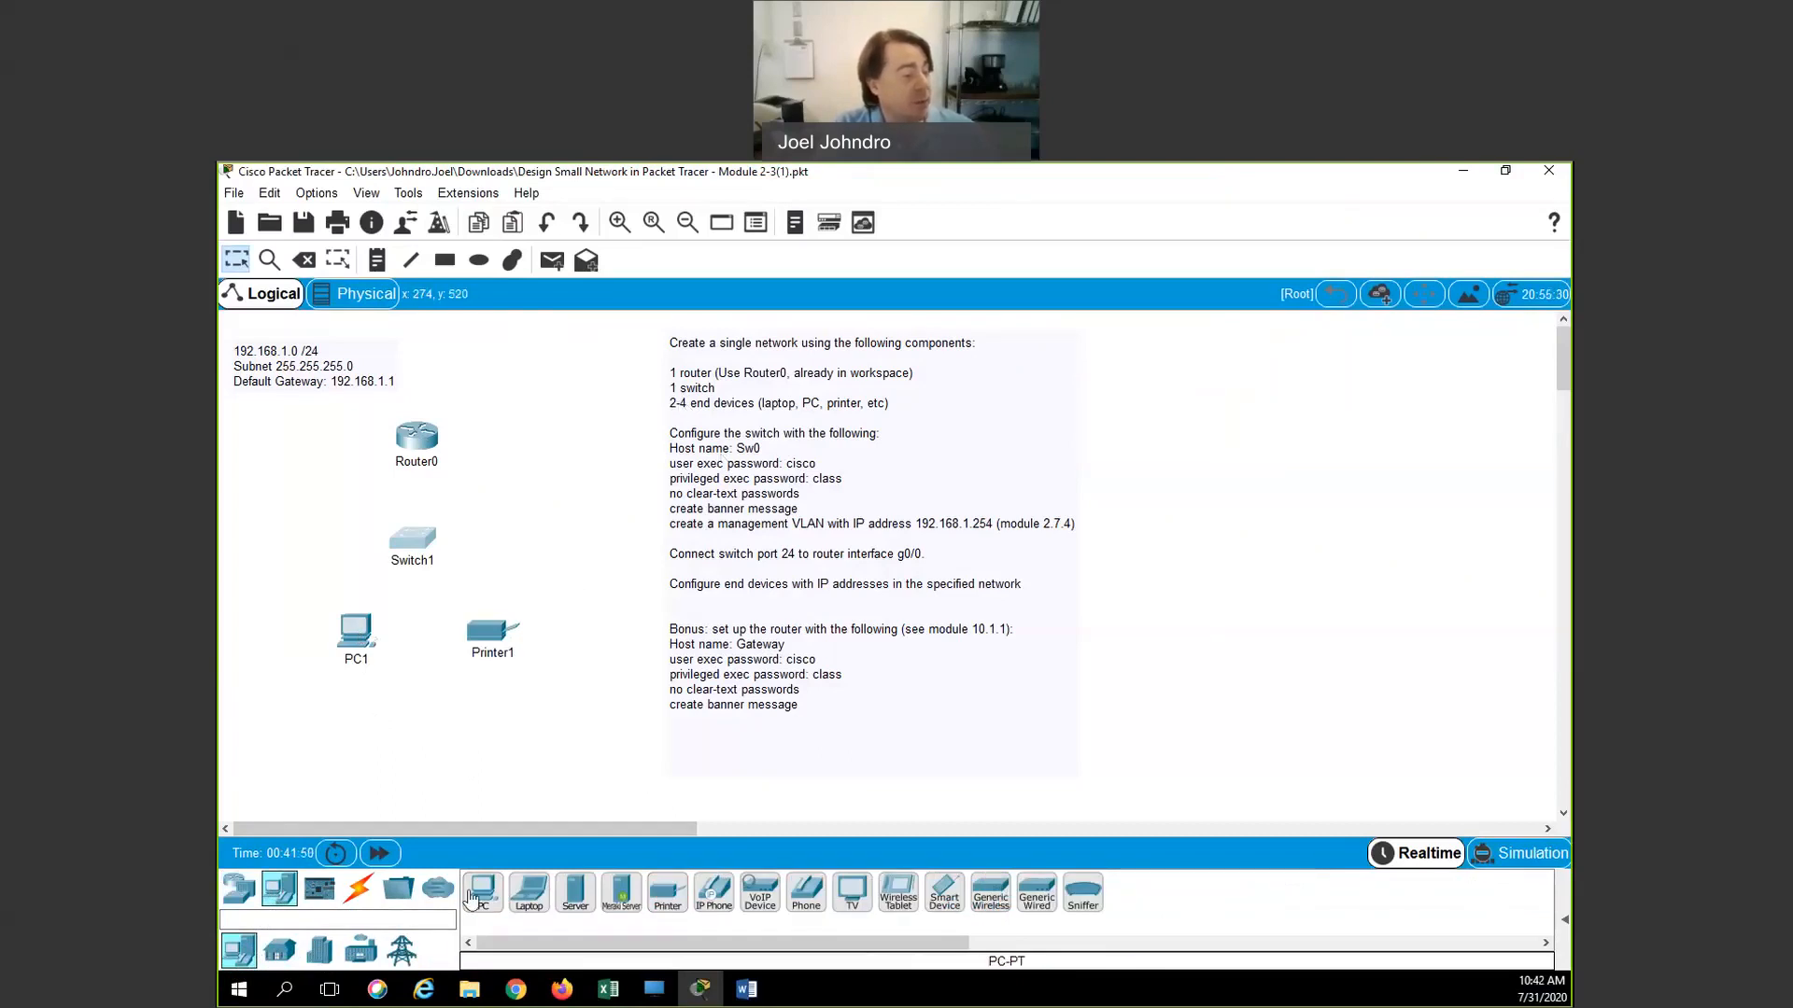
{"action": "left_click_drag", "start_coordinate": [493, 632], "coordinate": [484, 631]}
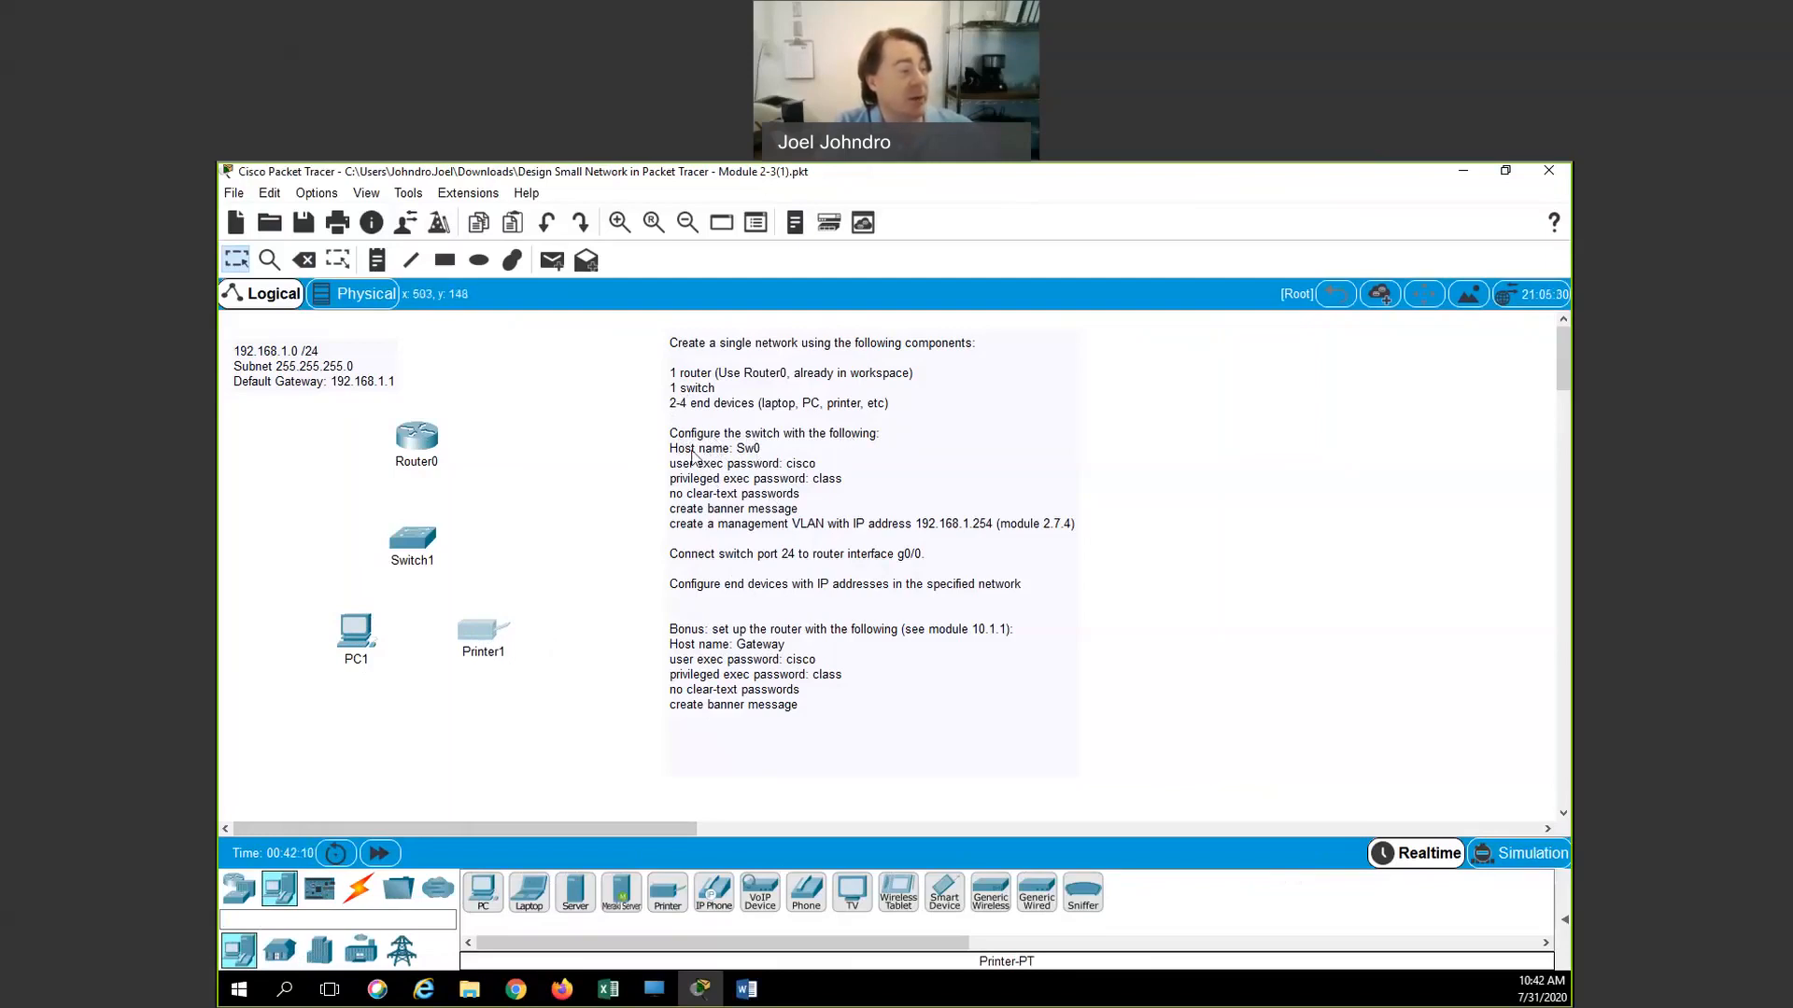
{"action": "left_click", "coordinate": [406, 542]}
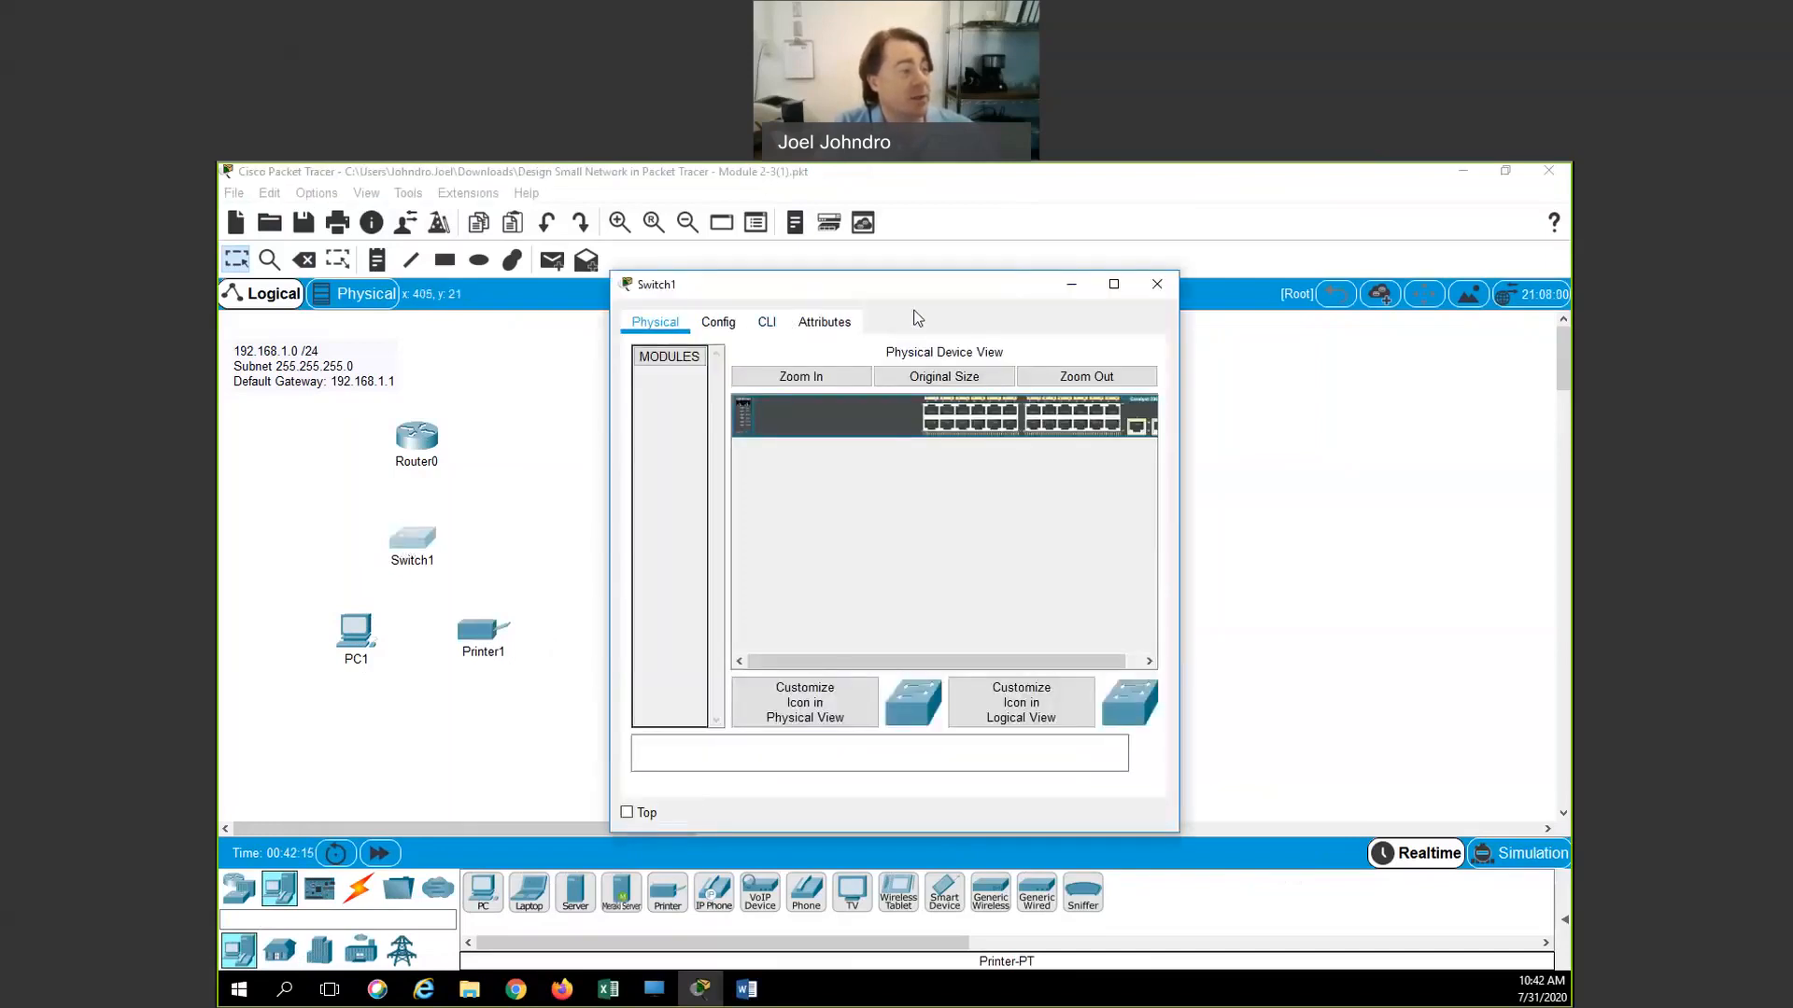
{"action": "left_click_drag", "start_coordinate": [915, 285], "coordinate": [1072, 313]}
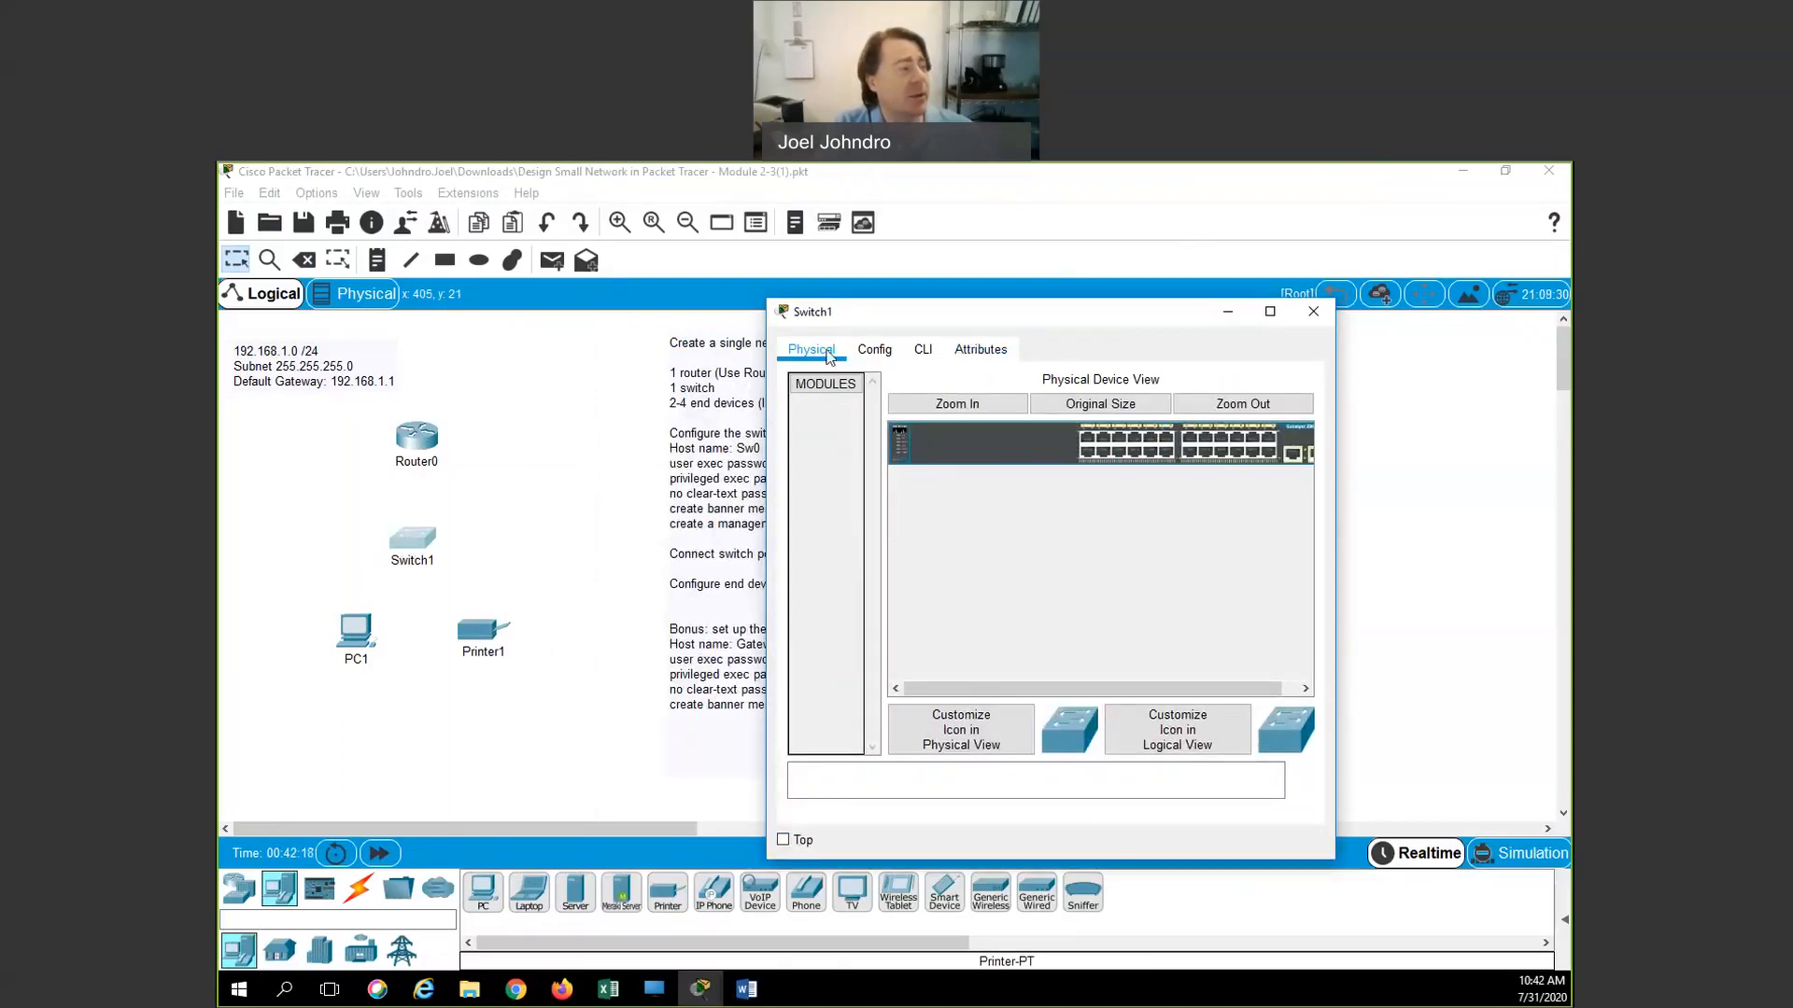
{"action": "left_click", "coordinate": [318, 194]}
{"action": "key", "text": "Escape"}
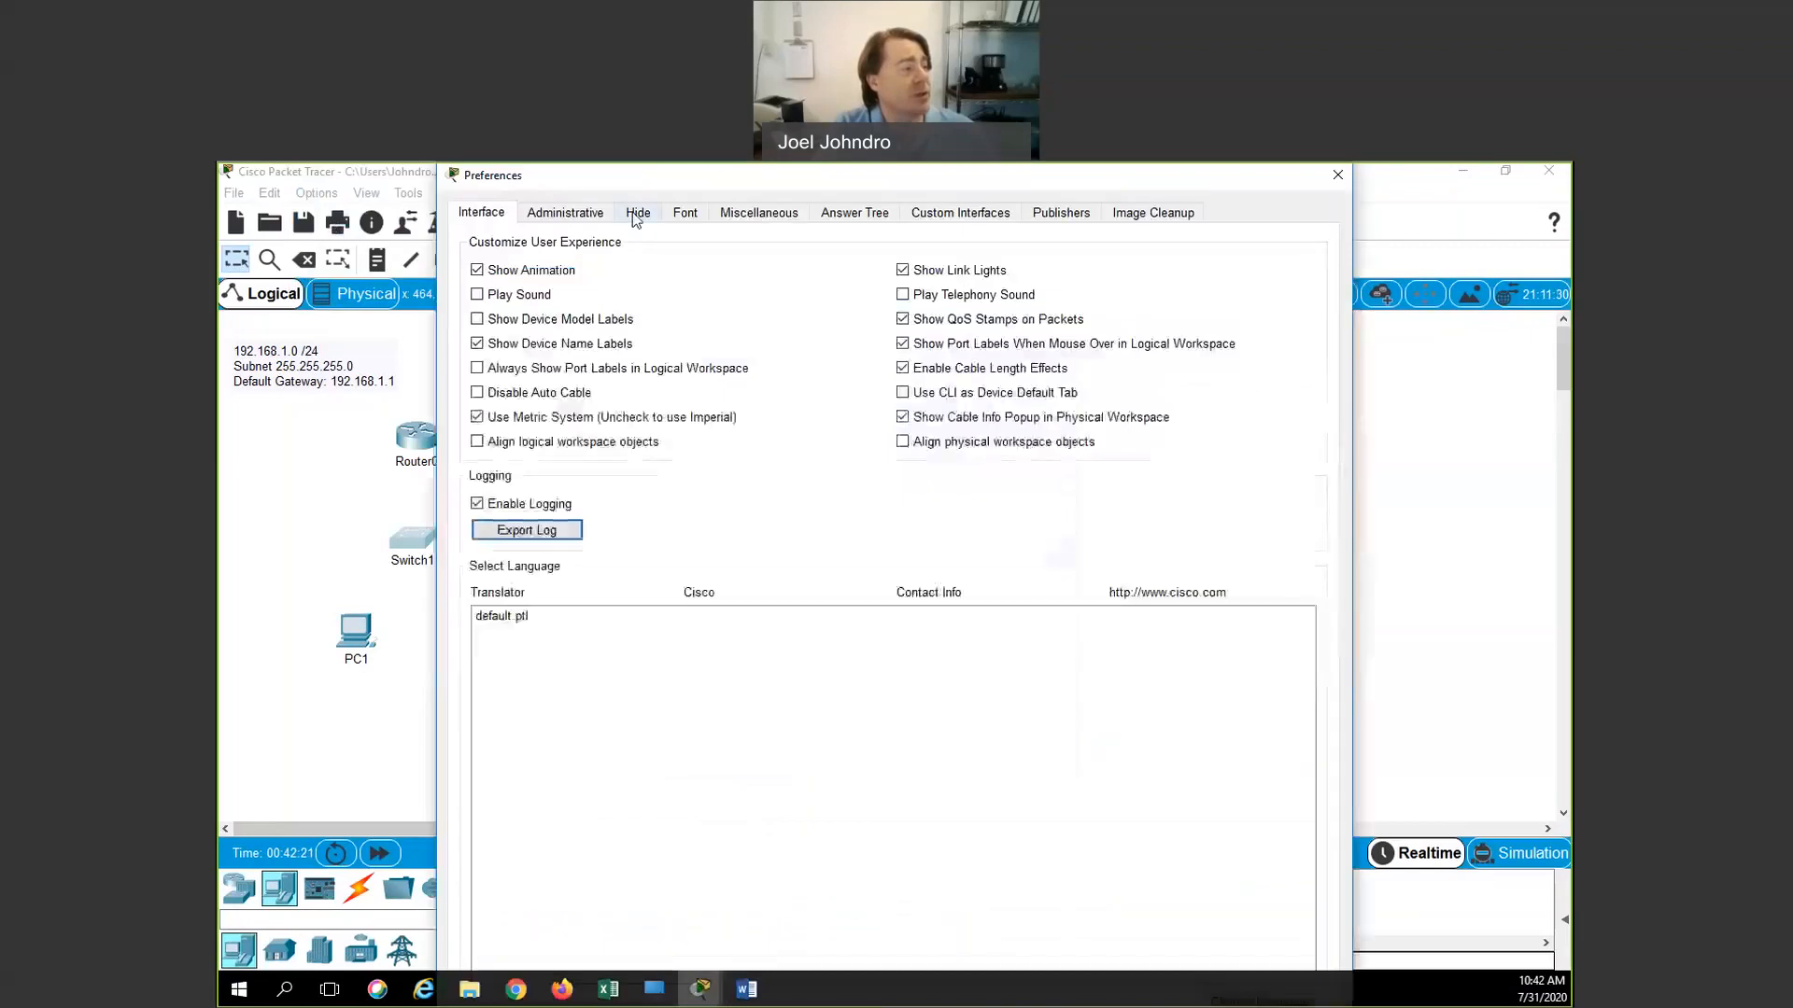
{"action": "left_click", "coordinate": [639, 214]}
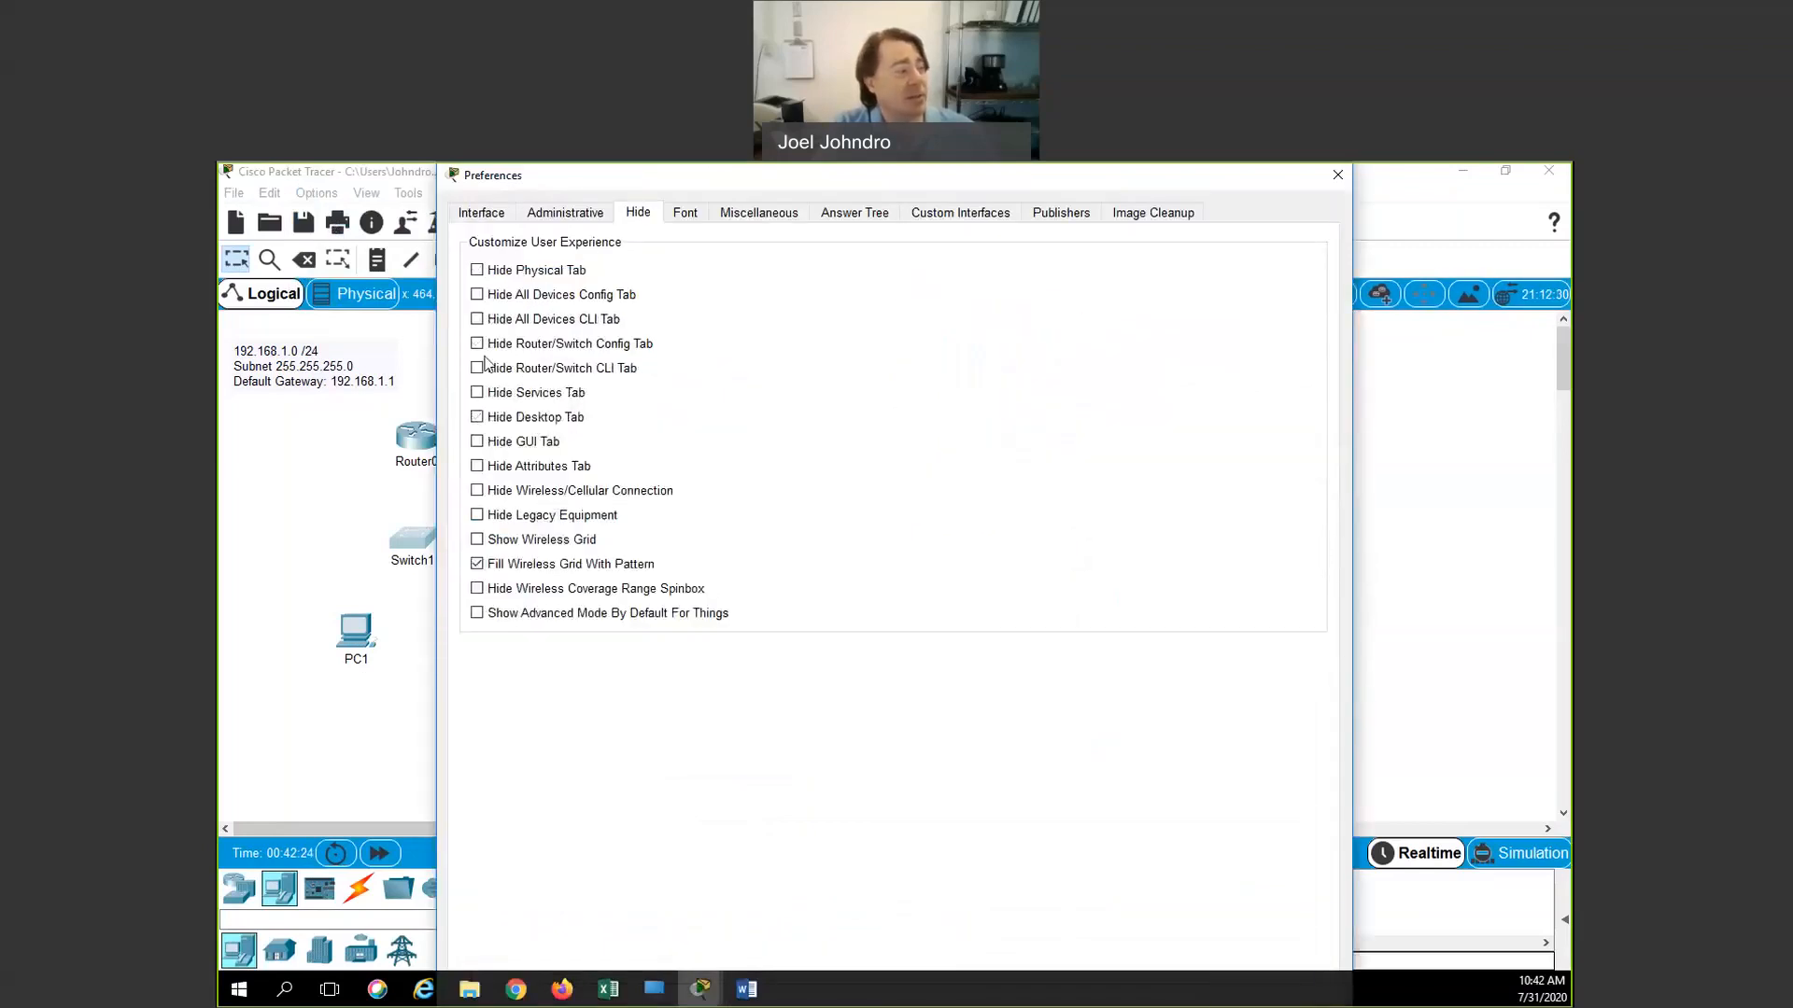
{"action": "left_click", "coordinate": [477, 368]}
{"action": "left_click", "coordinate": [477, 369]}
{"action": "left_click", "coordinate": [1337, 175]}
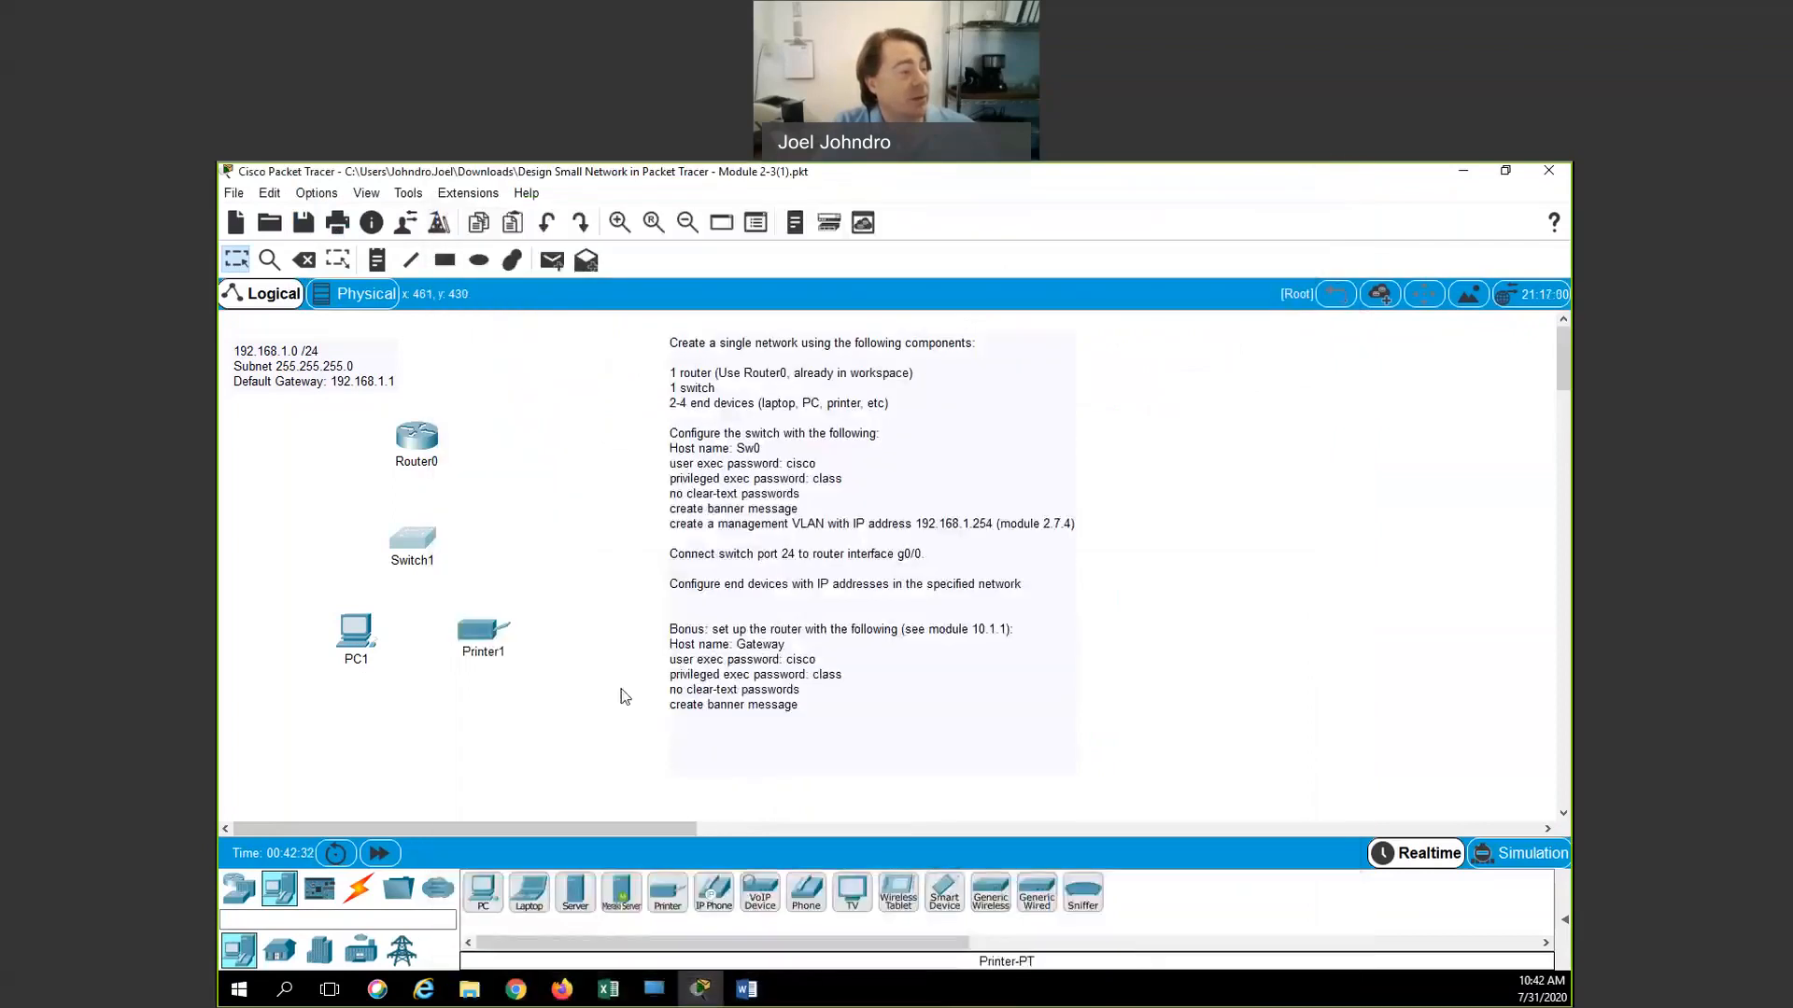
{"action": "left_click", "coordinate": [405, 546]}
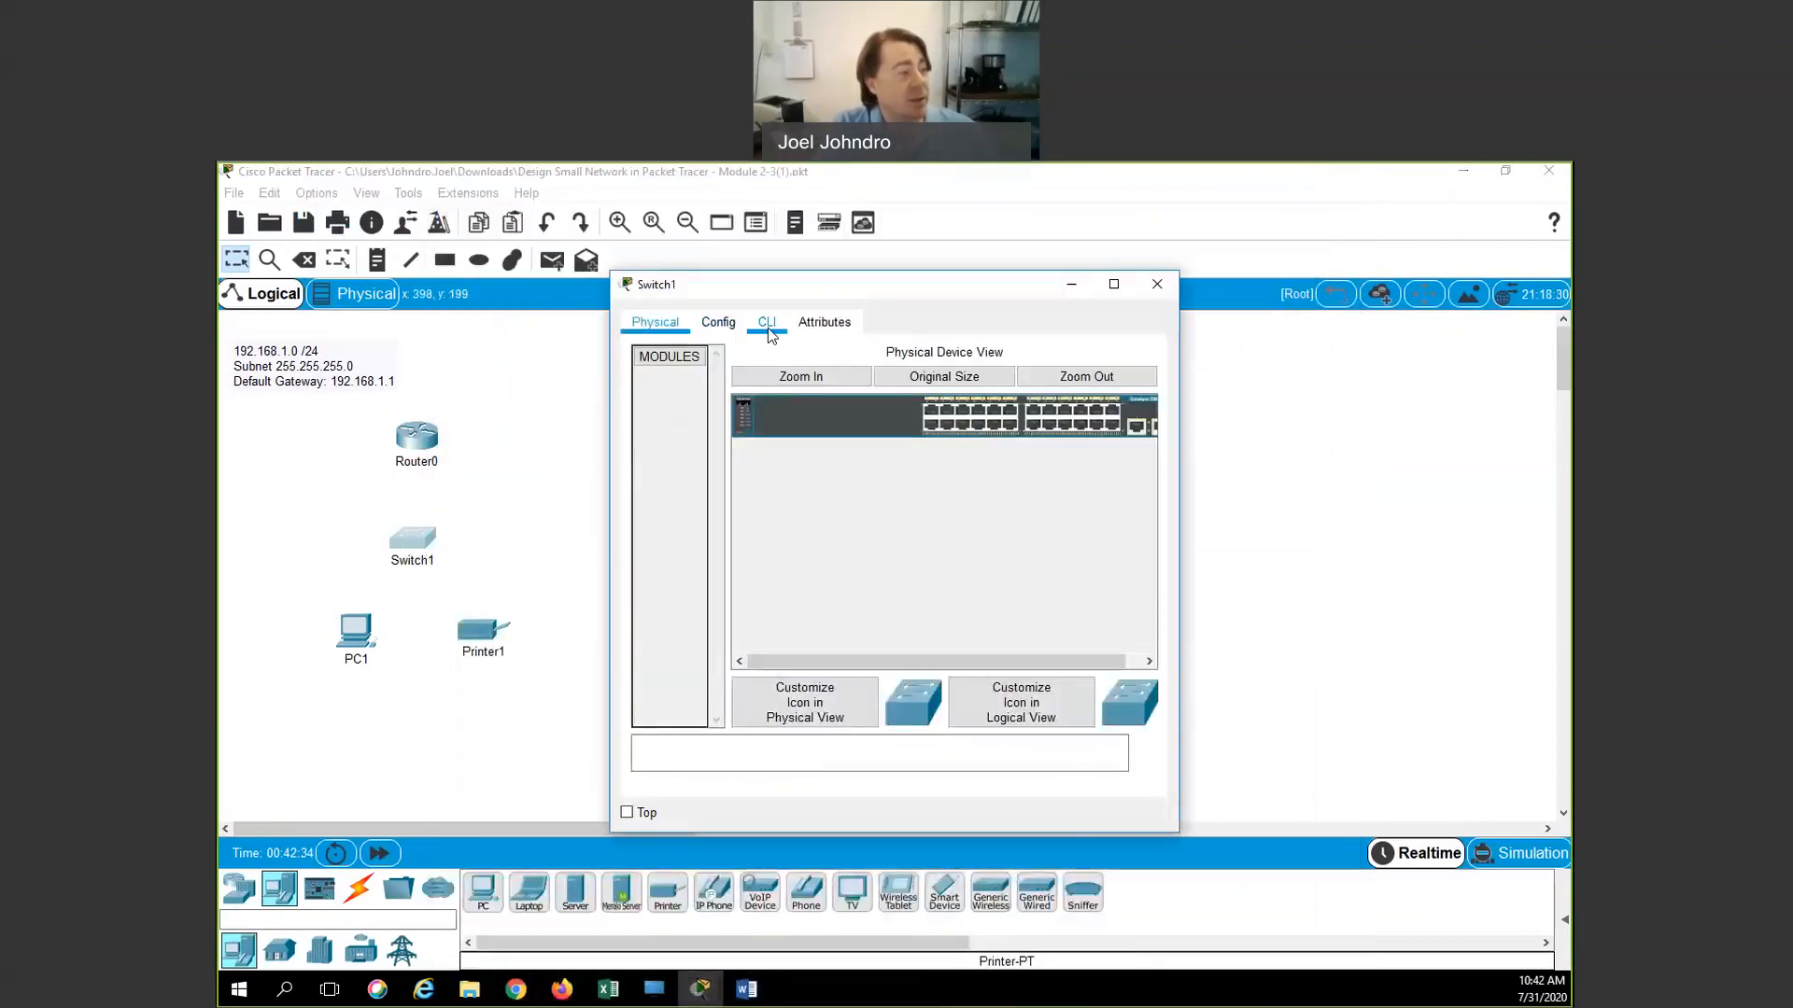
In Switch1's CLI, run enable and configure terminal, then set hostname Sw0
{"action": "left_click", "coordinate": [766, 324]}
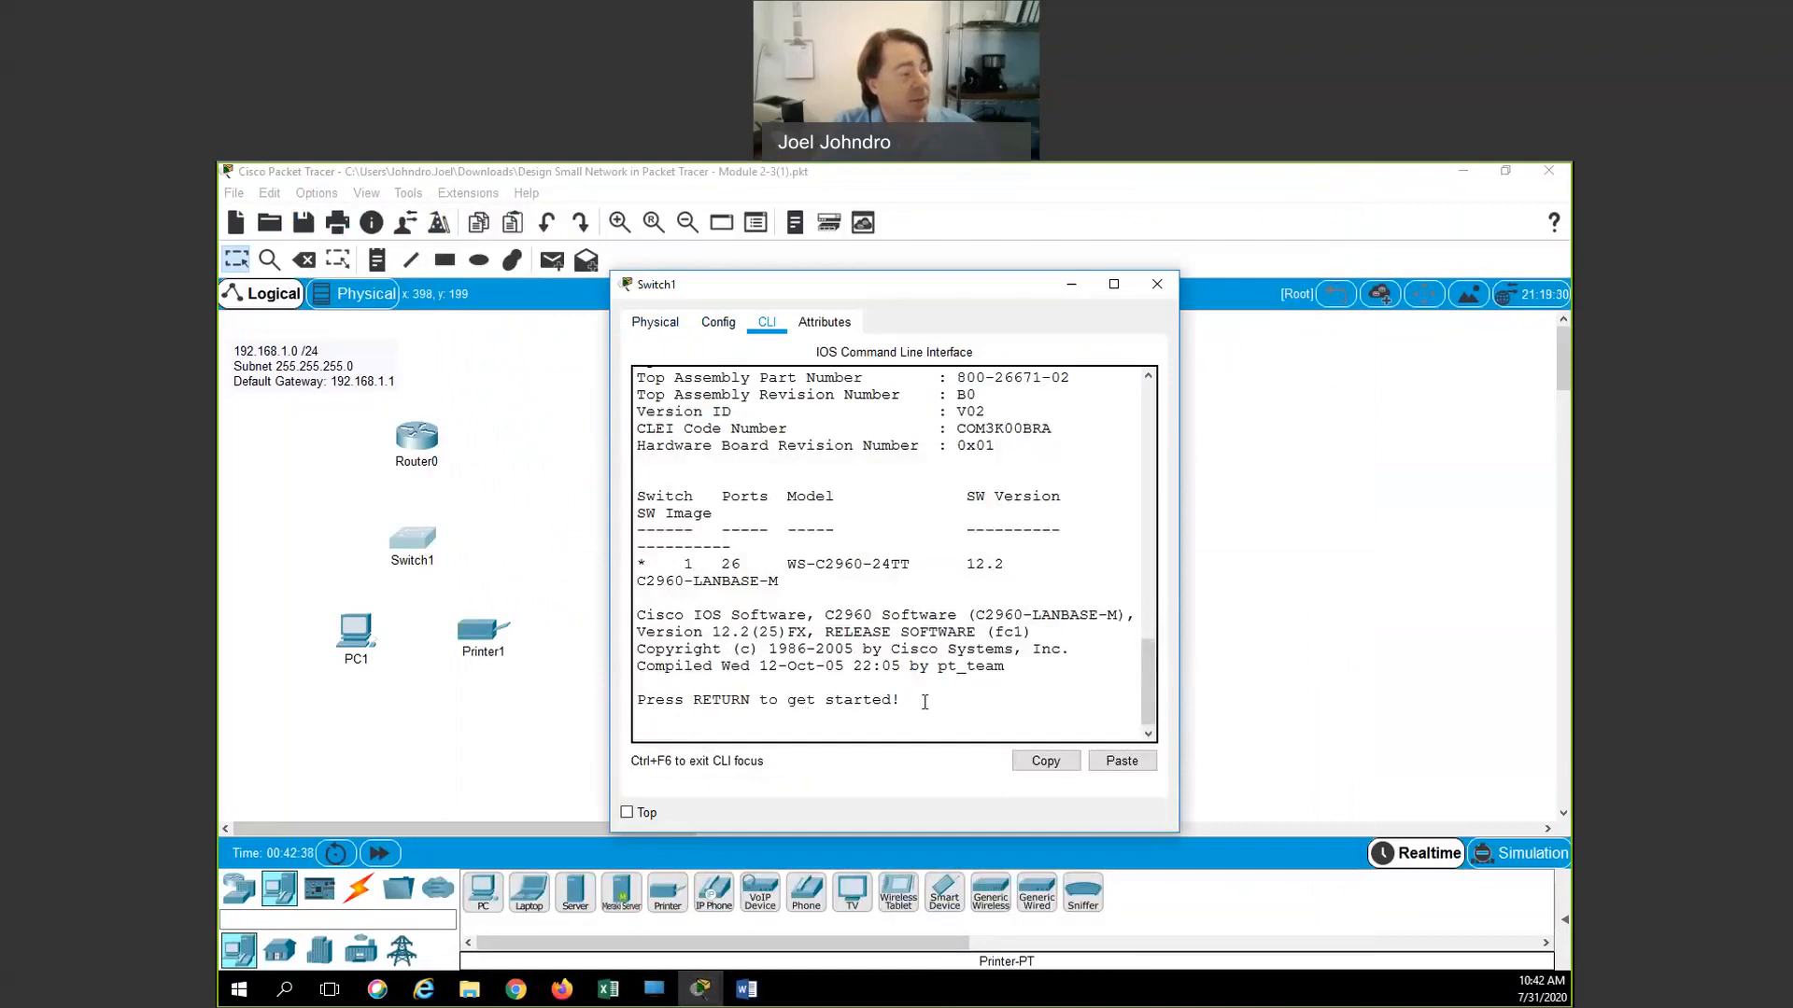
{"action": "key", "text": "Return"}
{"action": "key", "text": "Return"}
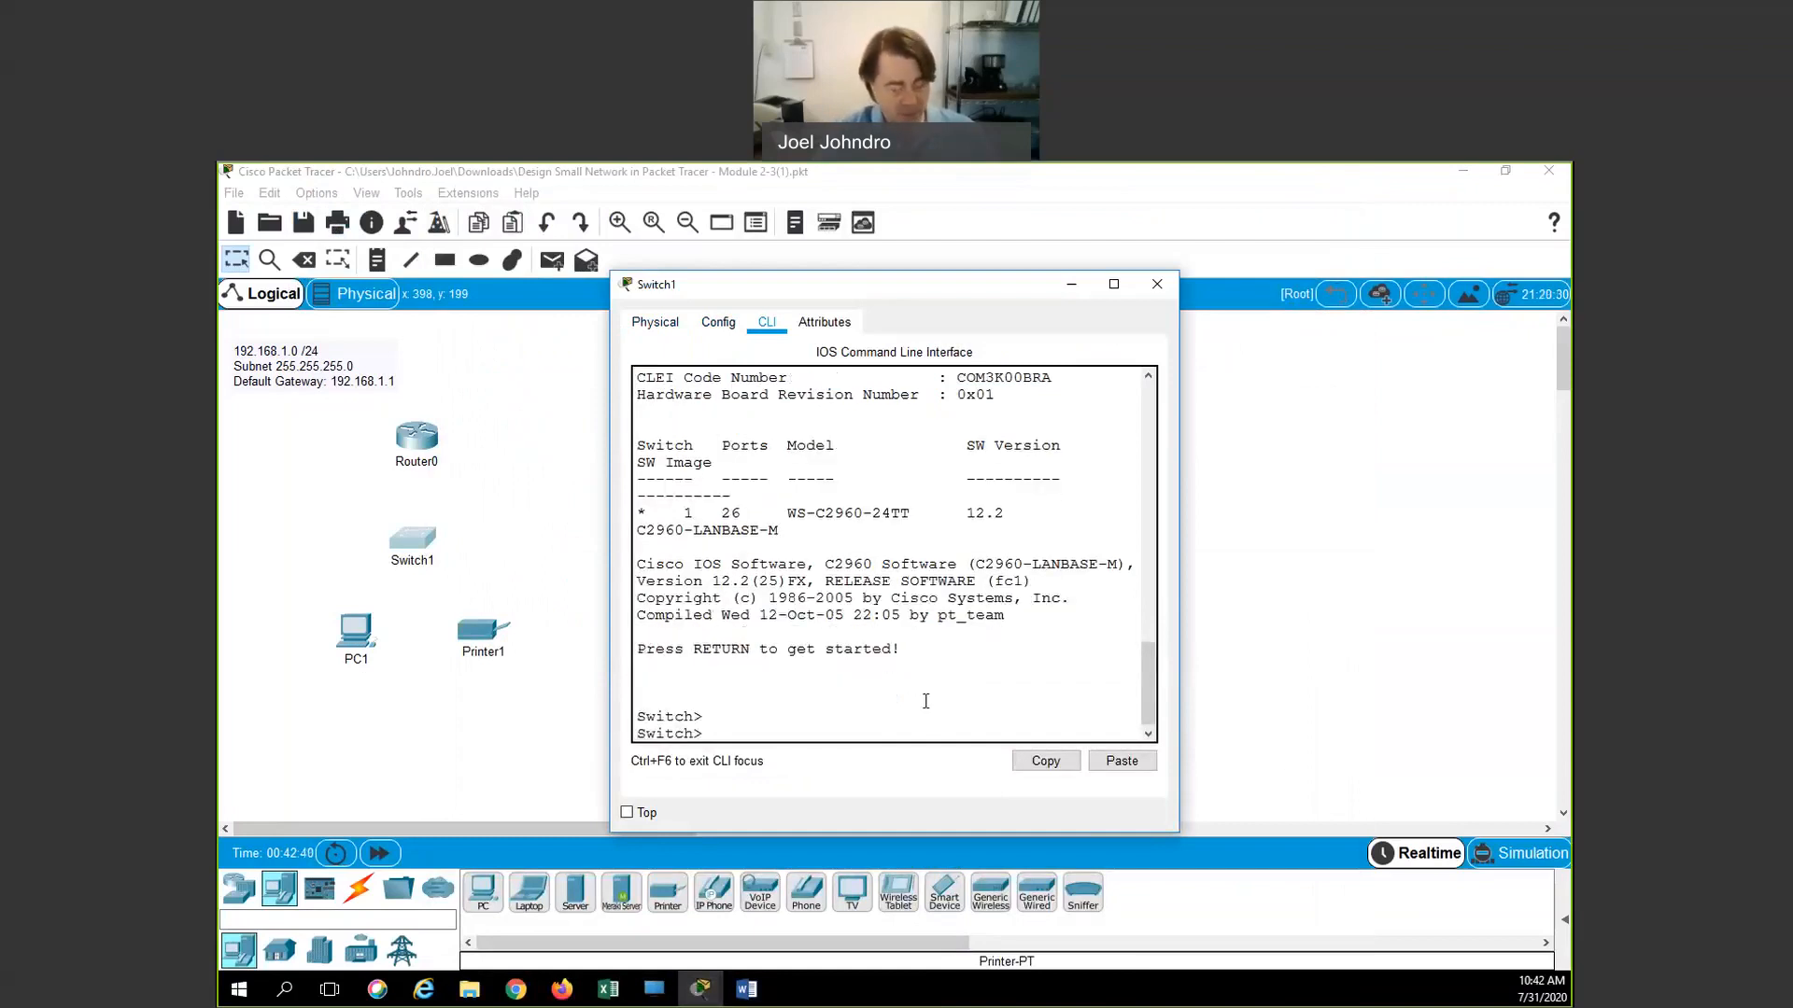
{"action": "type", "text": "enab"}
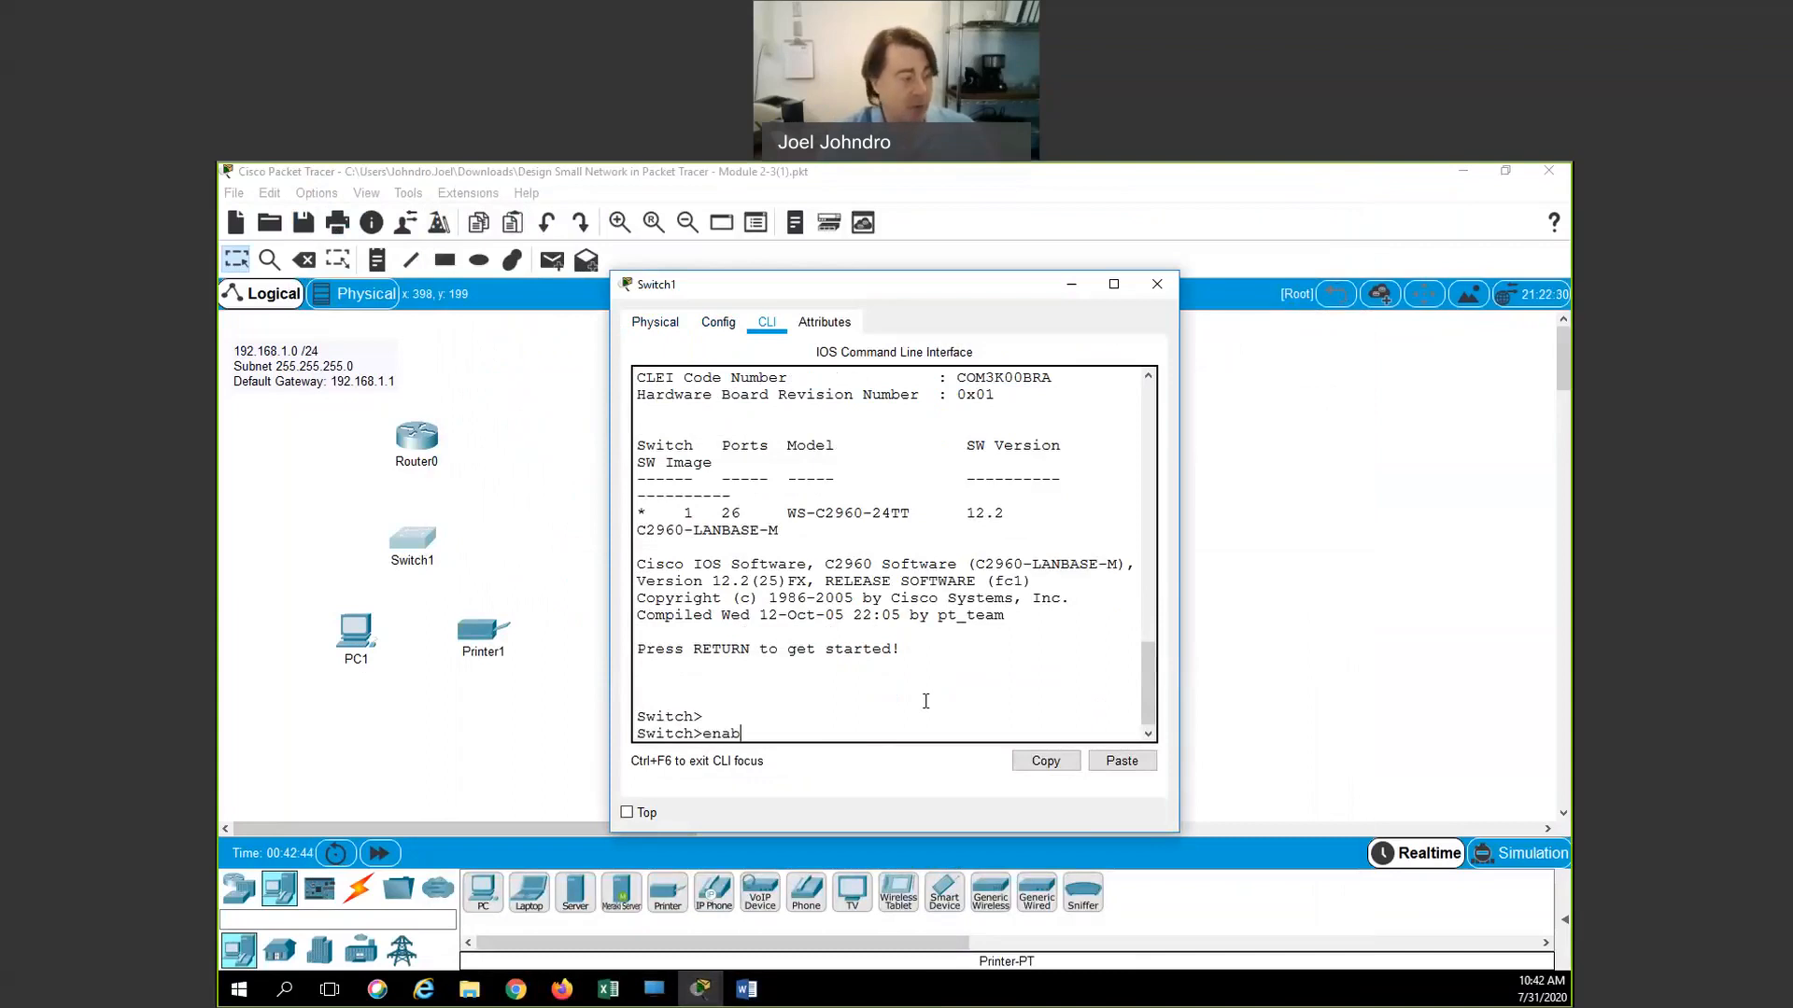
{"action": "type", "text": "le"}
{"action": "key", "text": "Return"}
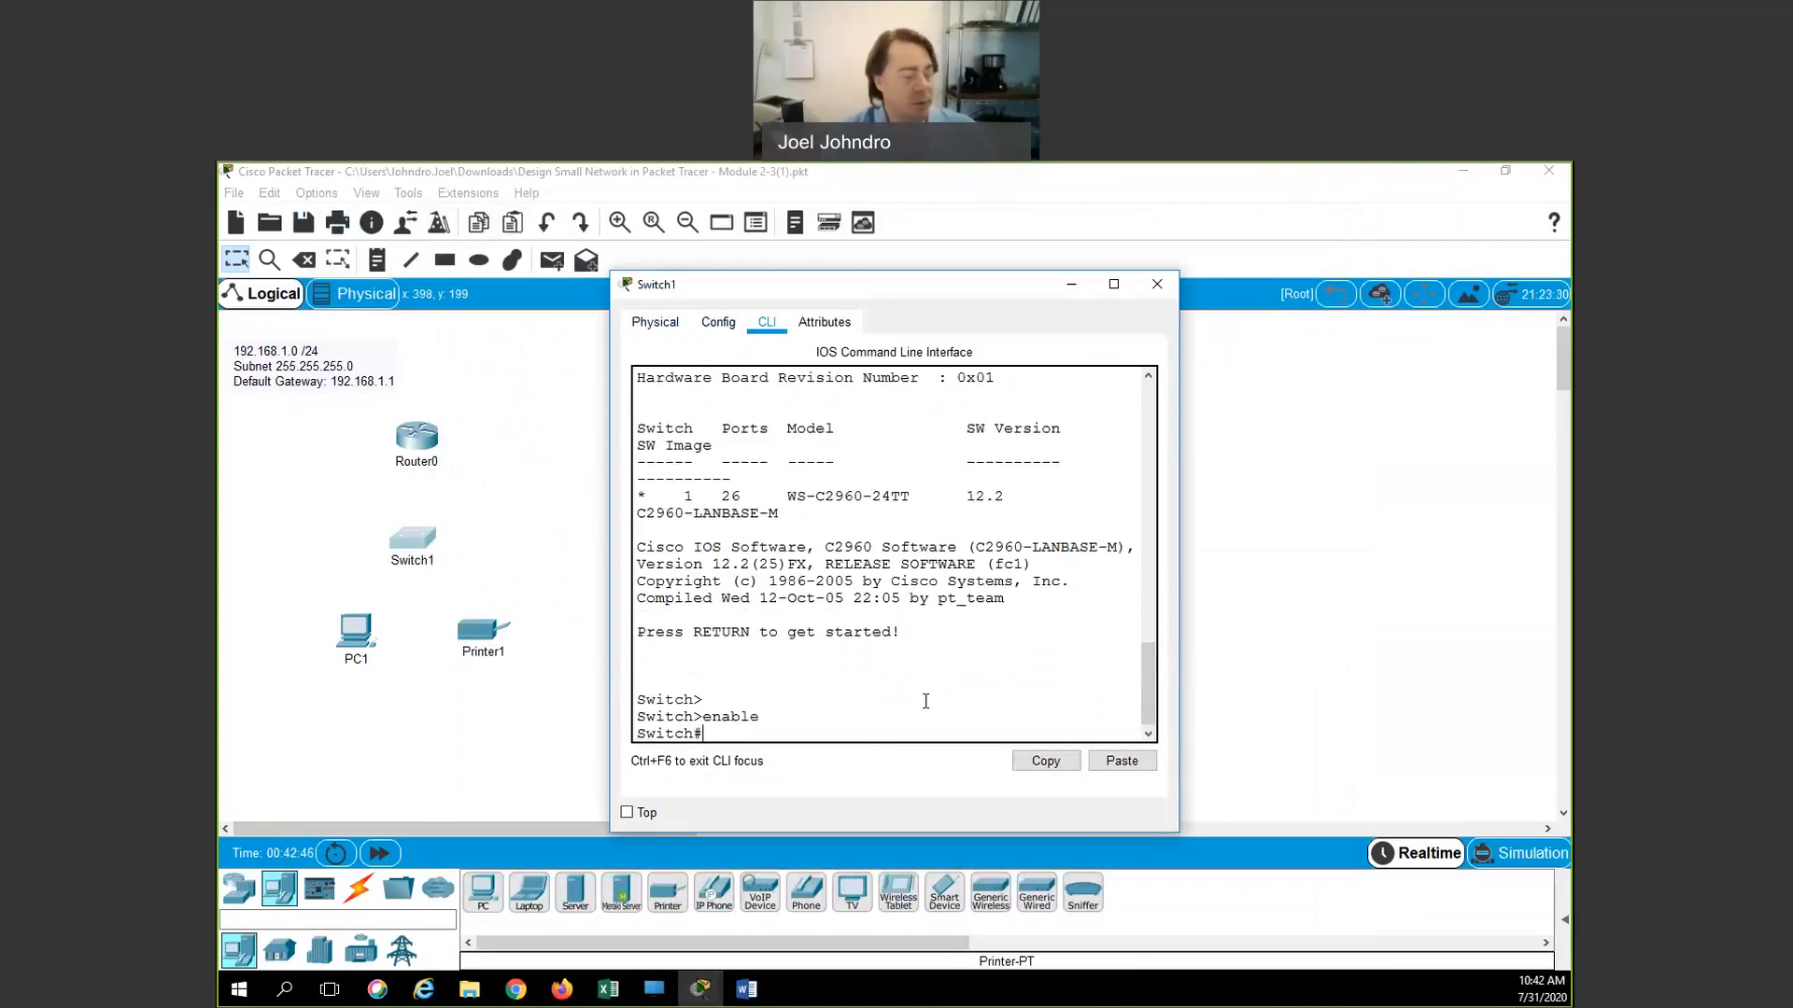
{"action": "type", "text": "conf ter"}
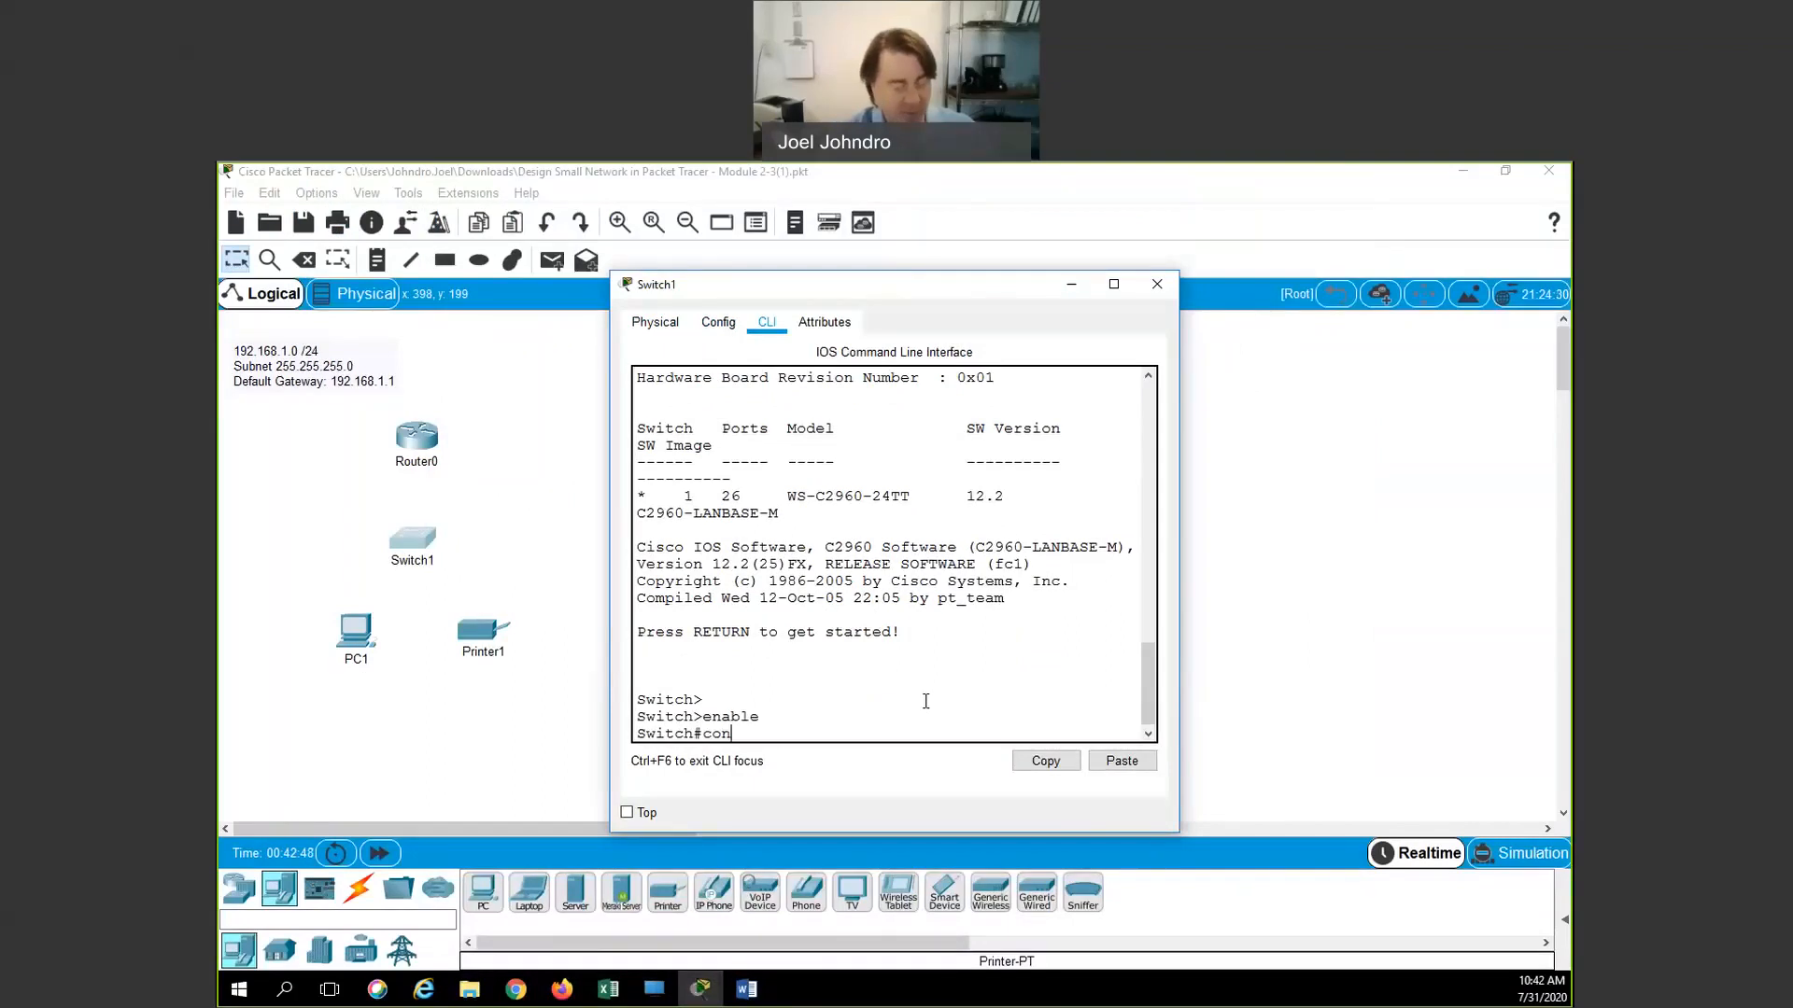
{"action": "key", "text": "Tab"}
{"action": "key", "text": "Return"}
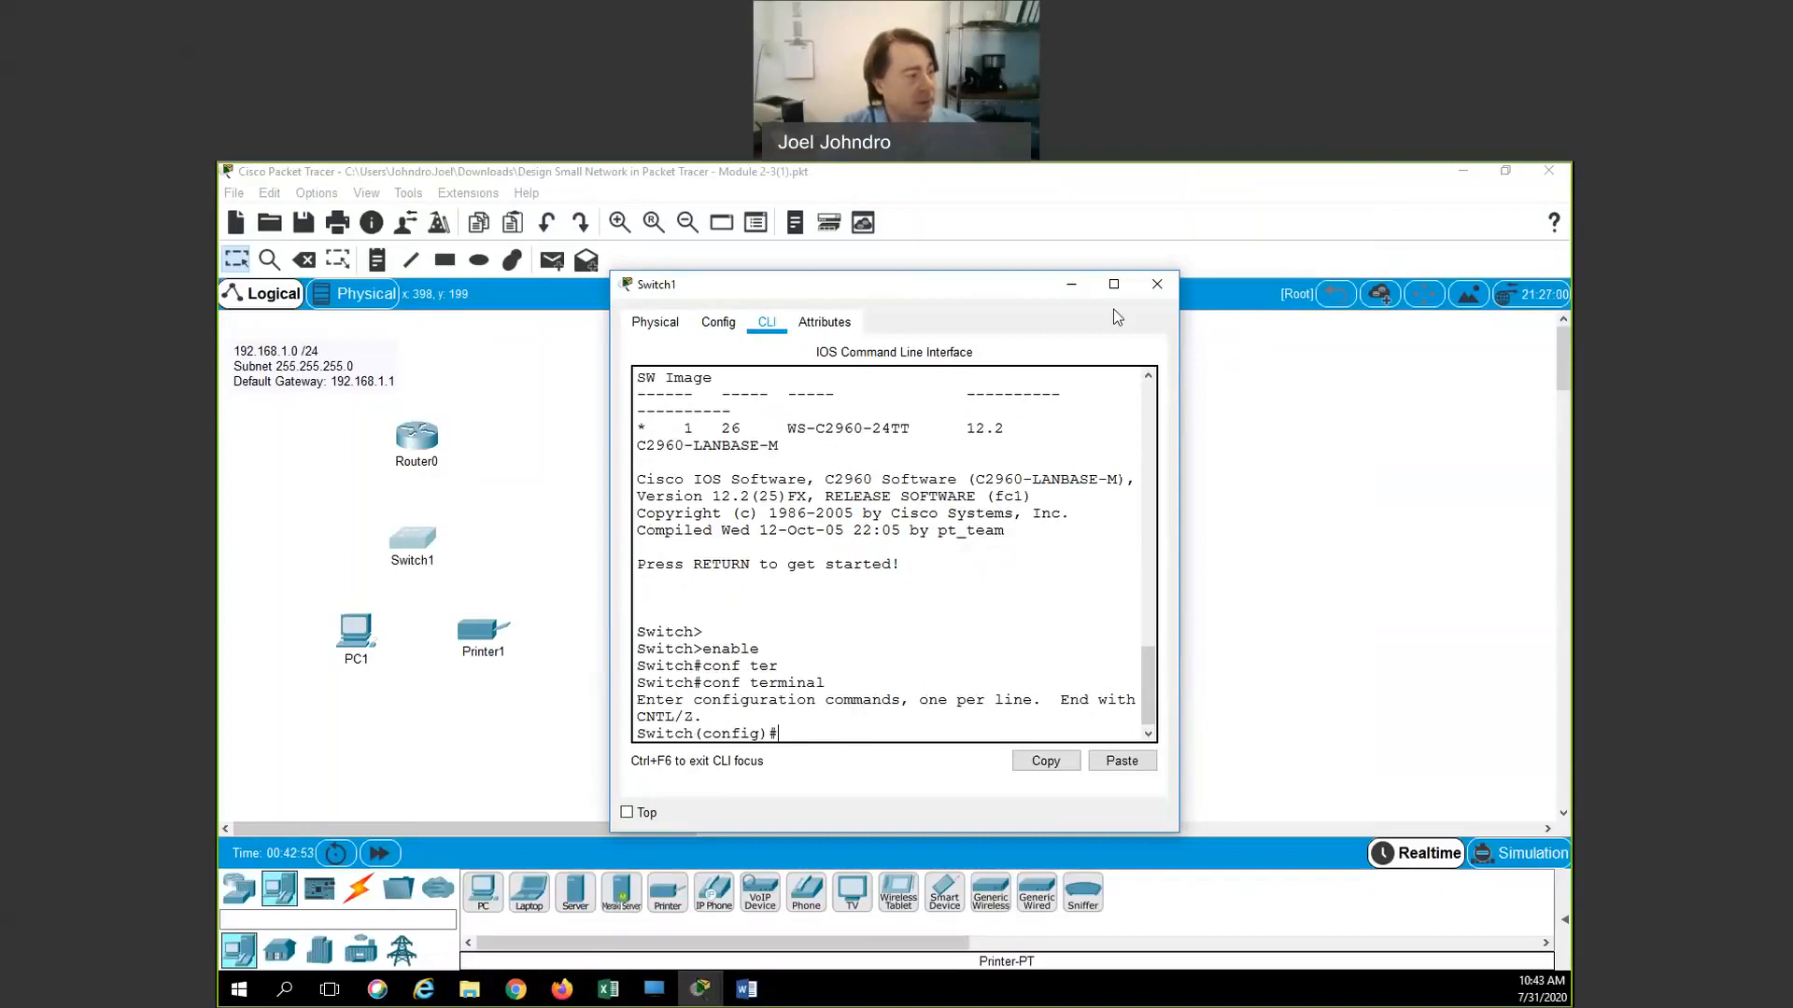
{"action": "left_click_drag", "start_coordinate": [1045, 285], "coordinate": [1379, 290]}
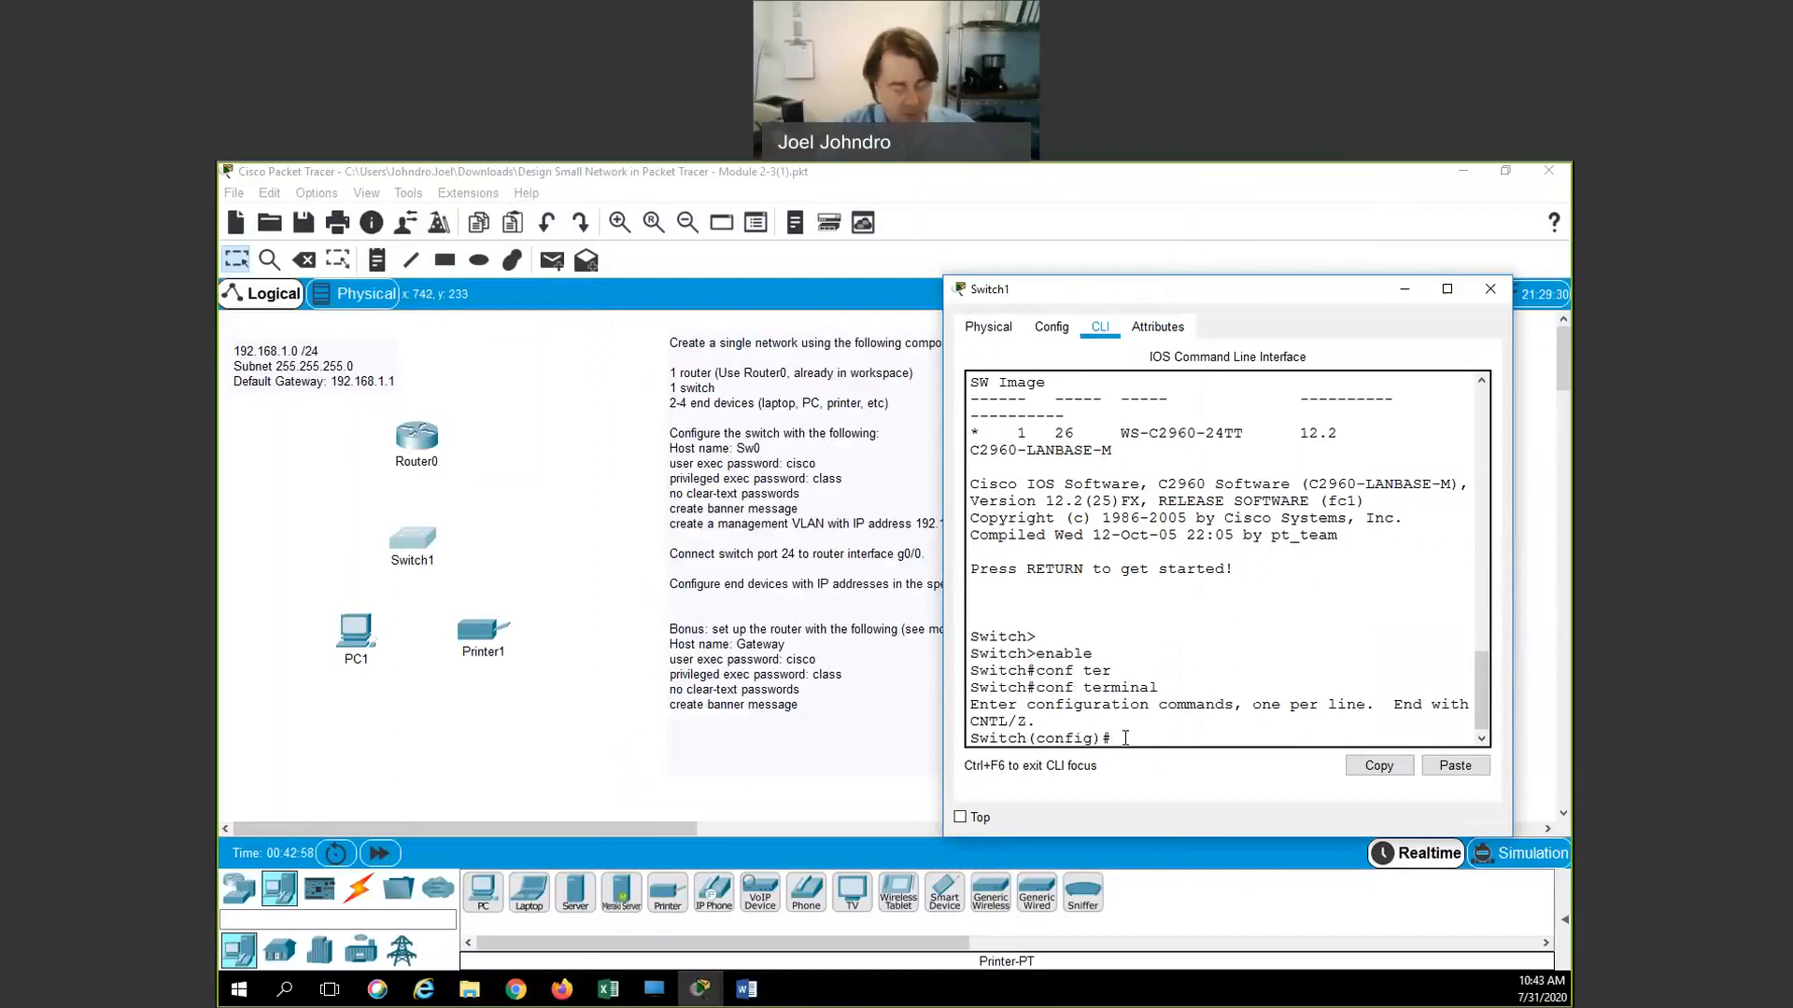
{"action": "type", "text": "hostname "}
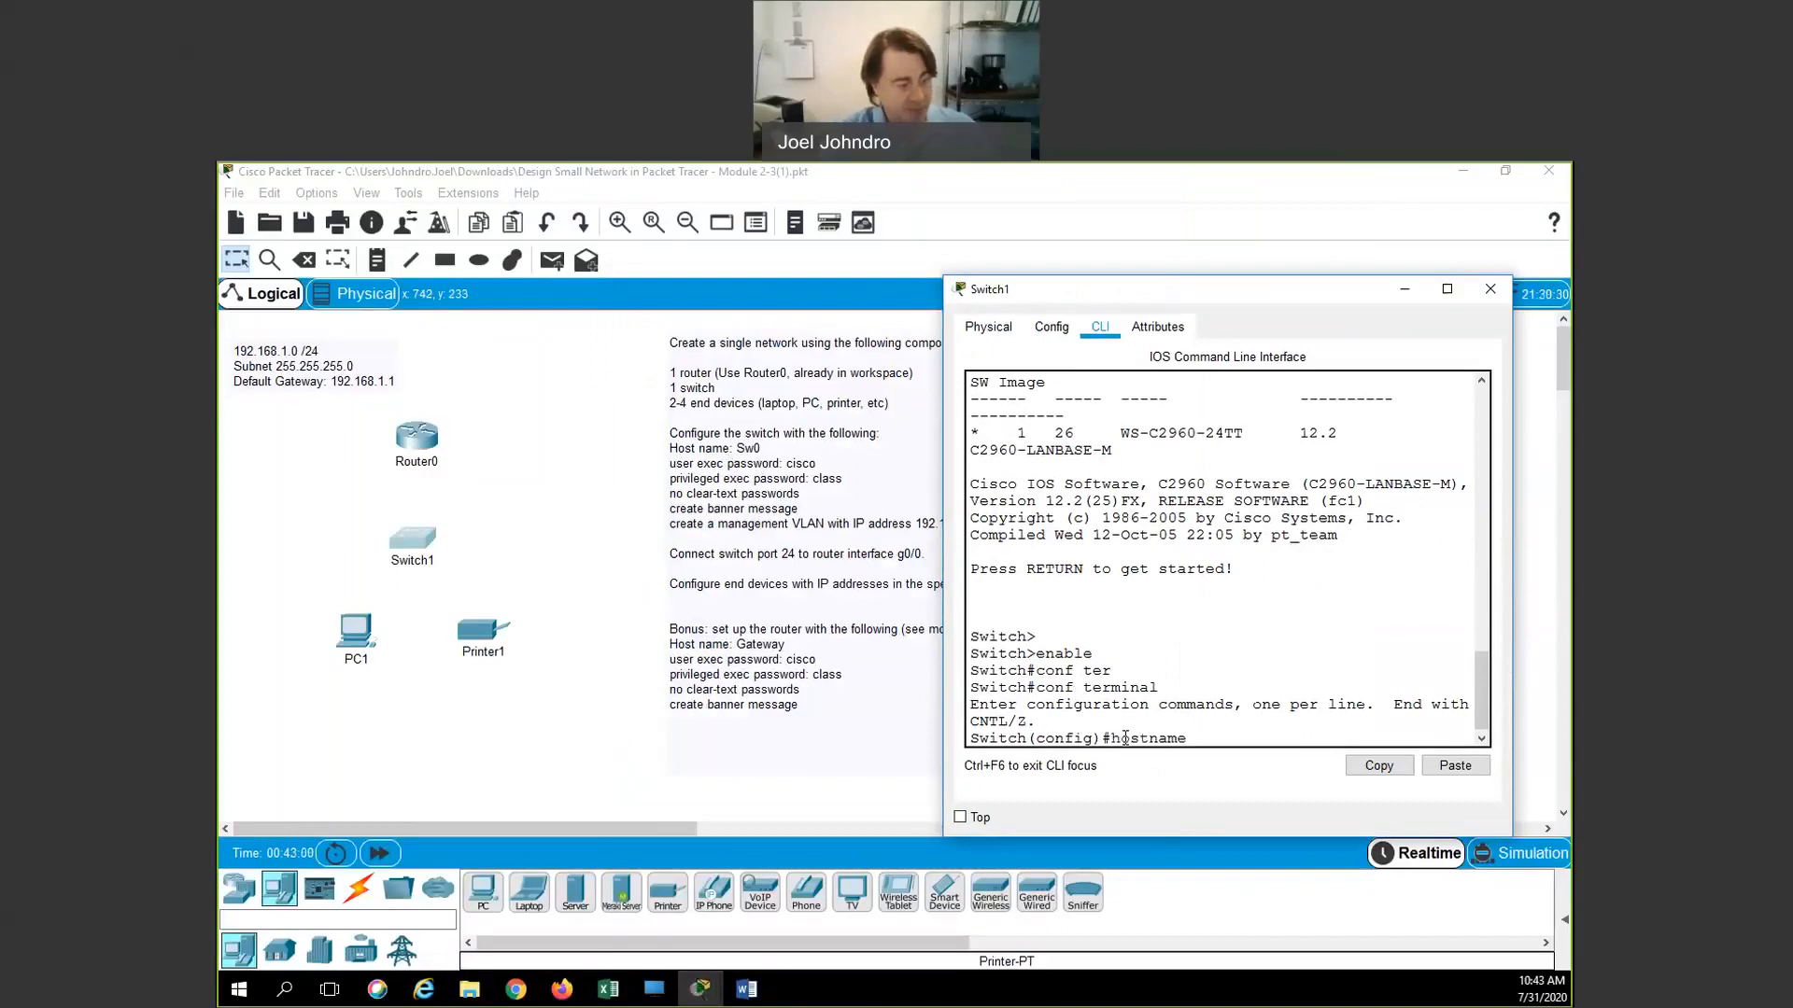
{"action": "type", "text": "Sw0"}
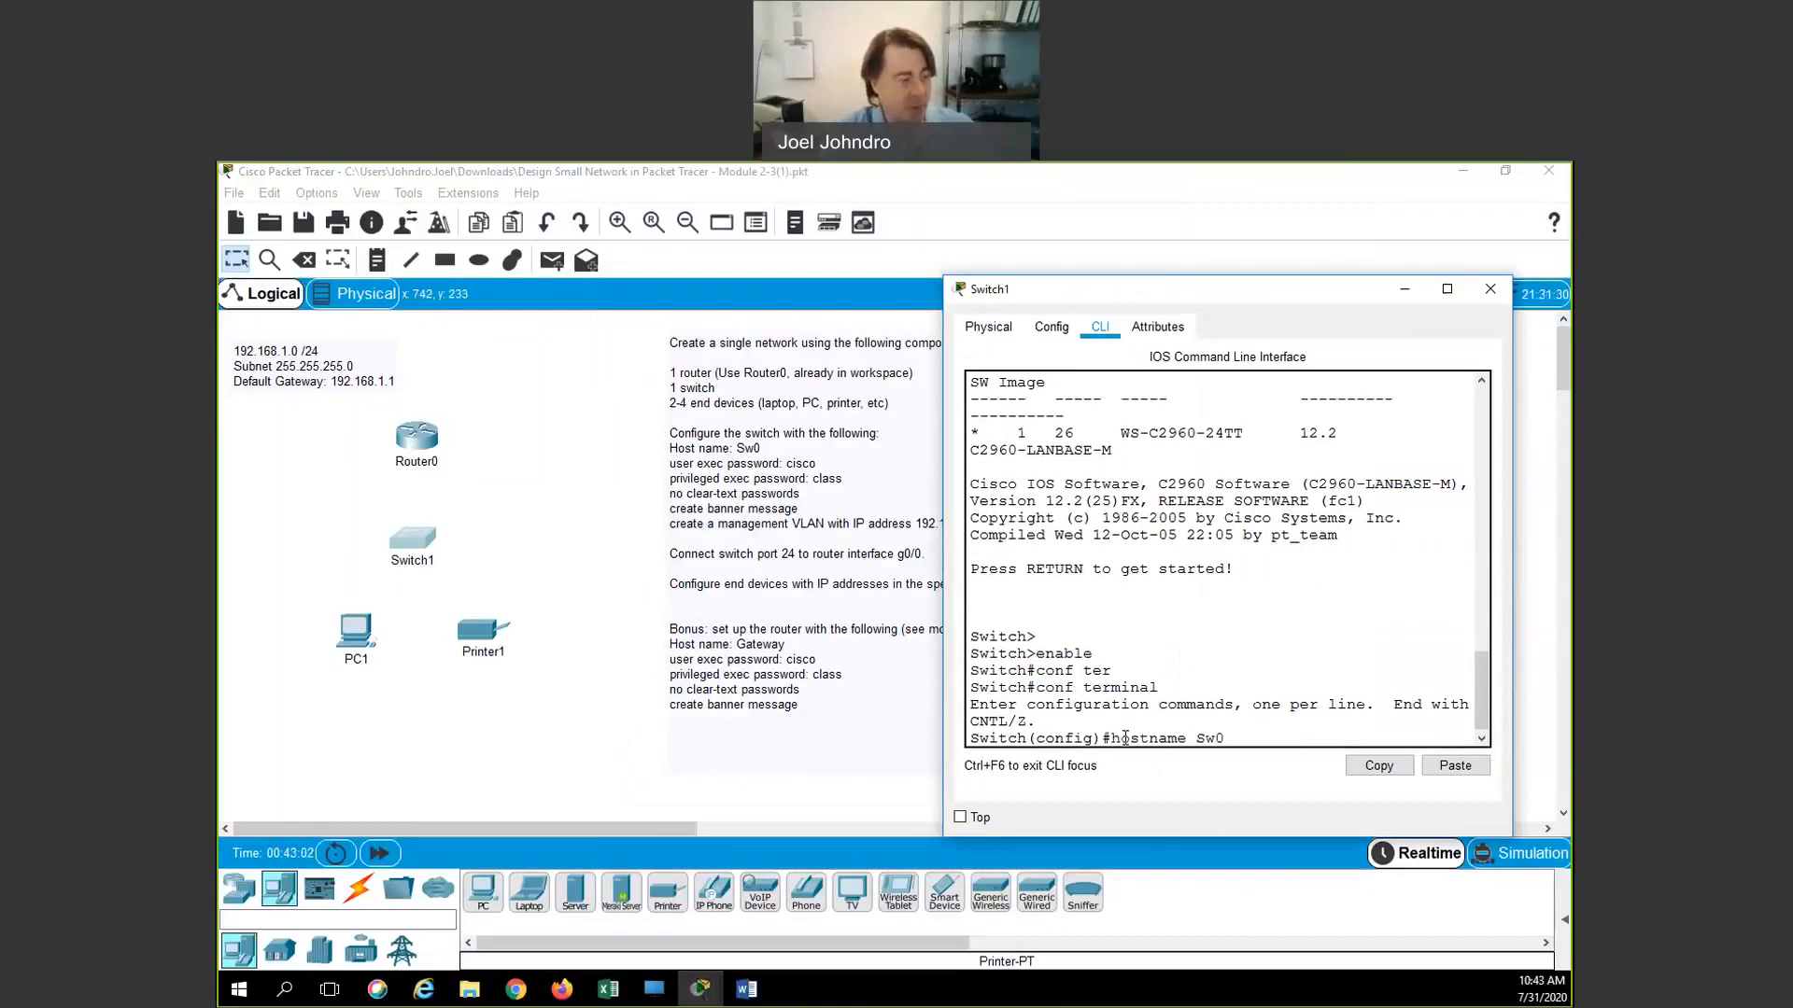
{"action": "key", "text": "Return"}
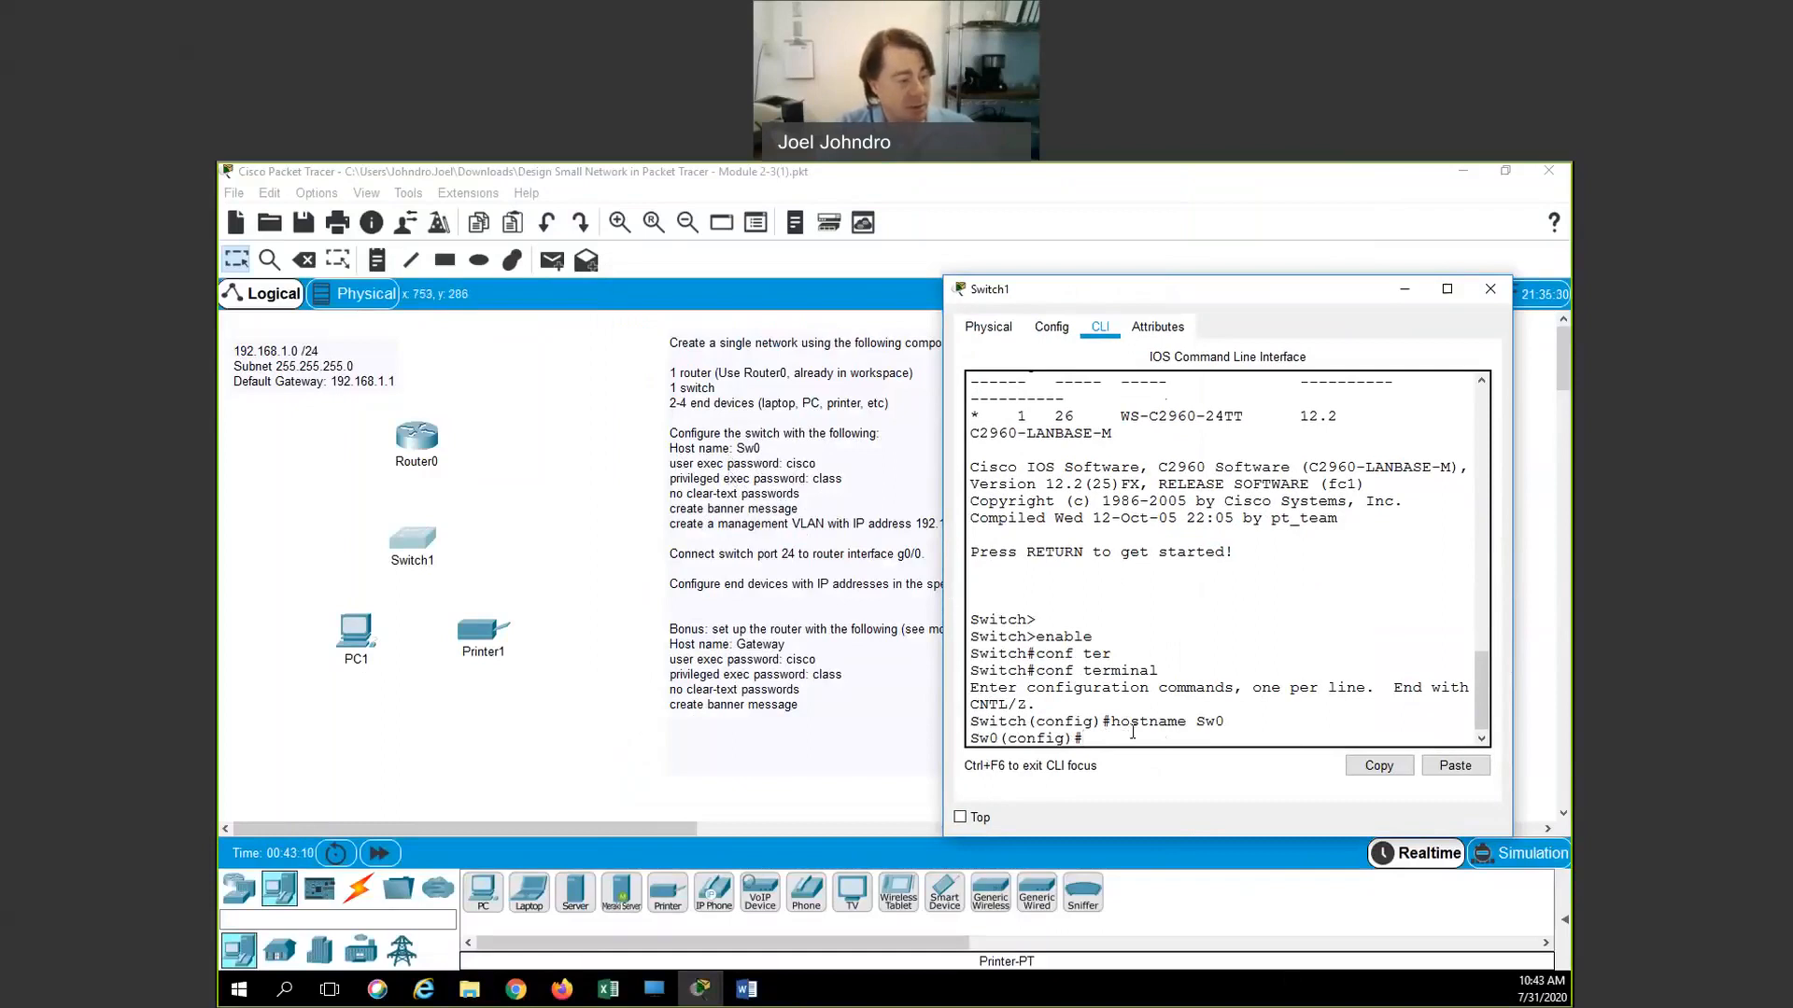
Enter line console 0 and give it a password
{"action": "type", "text": "lin"}
{"action": "key", "text": "Tab"}
{"action": "type", "text": "c"}
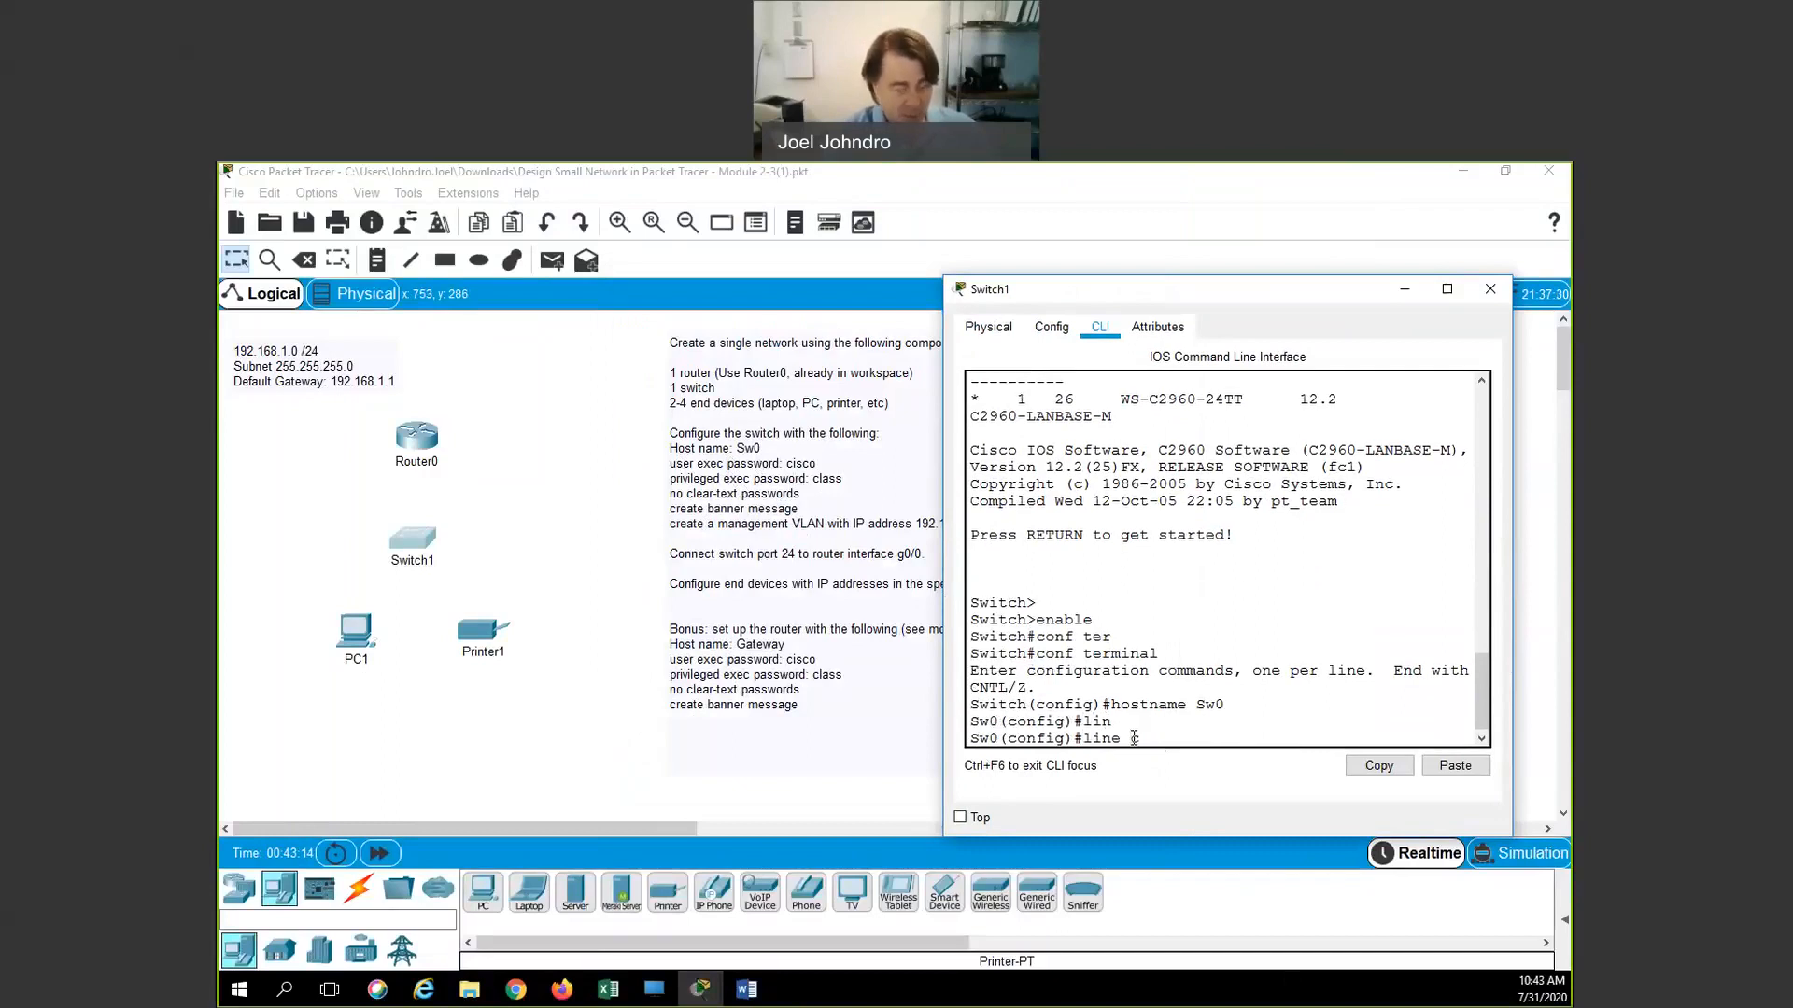
{"action": "type", "text": "on"}
{"action": "key", "text": "Tab"}
{"action": "type", "text": "0"}
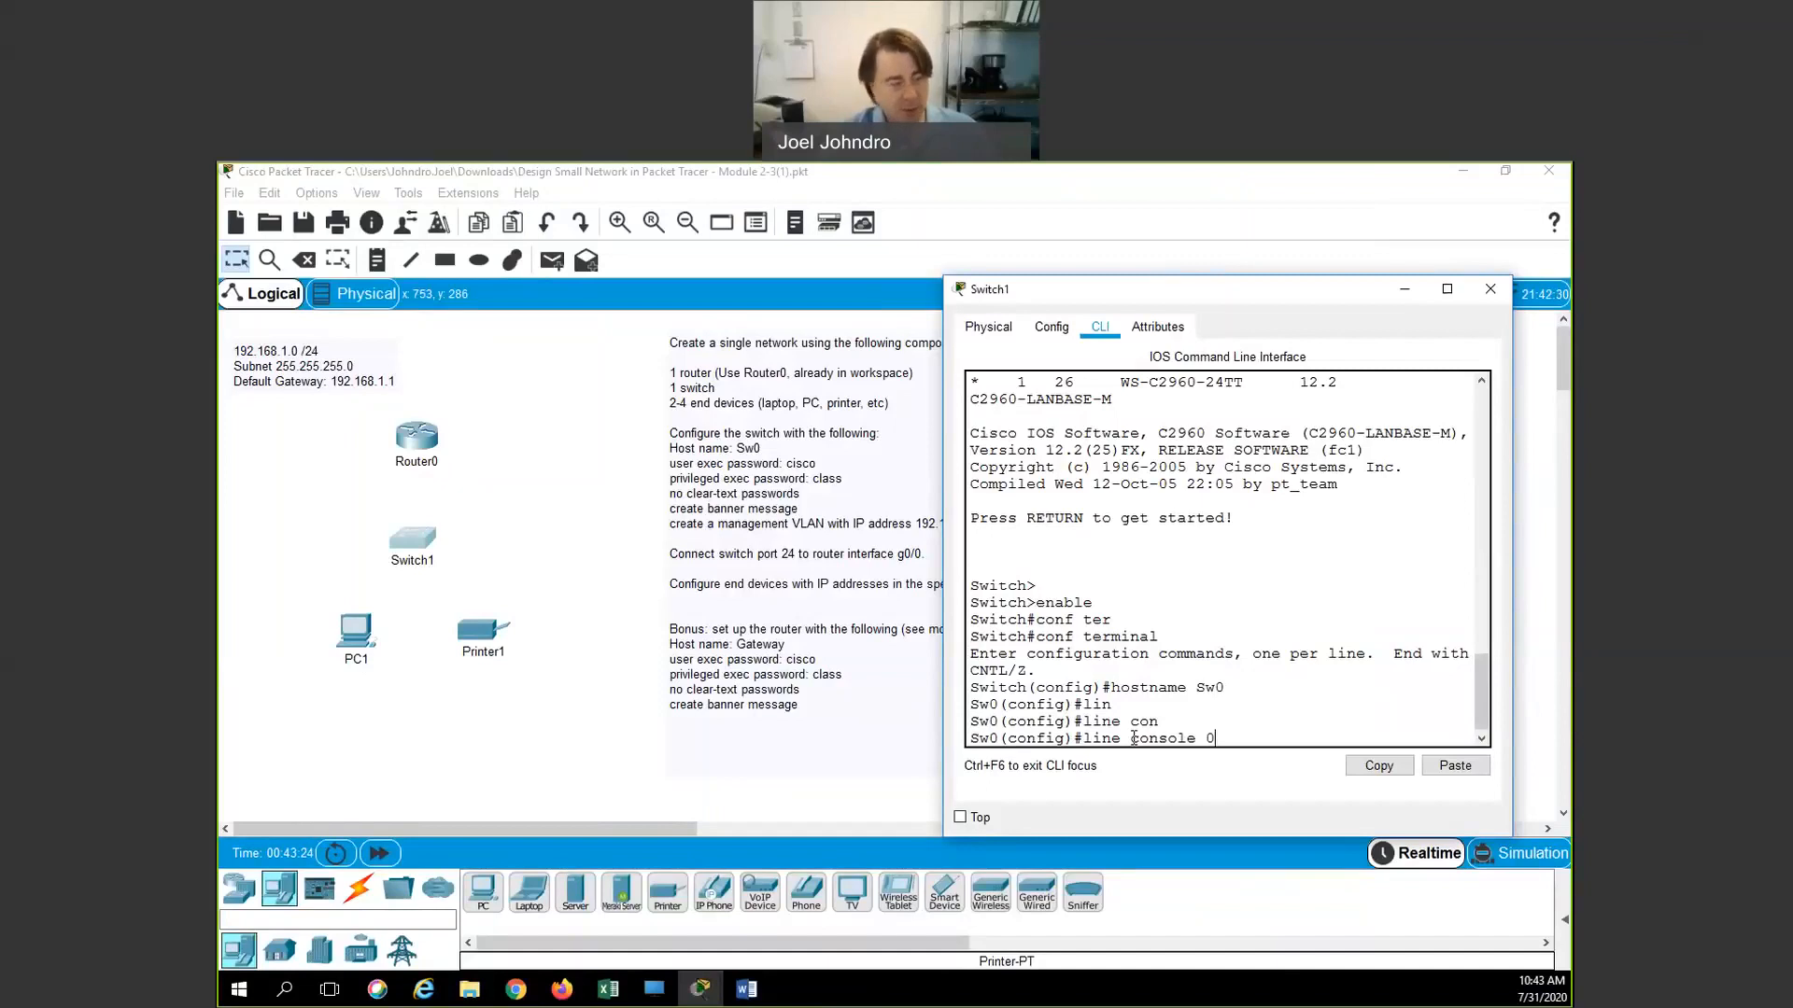
{"action": "key", "text": "Return"}
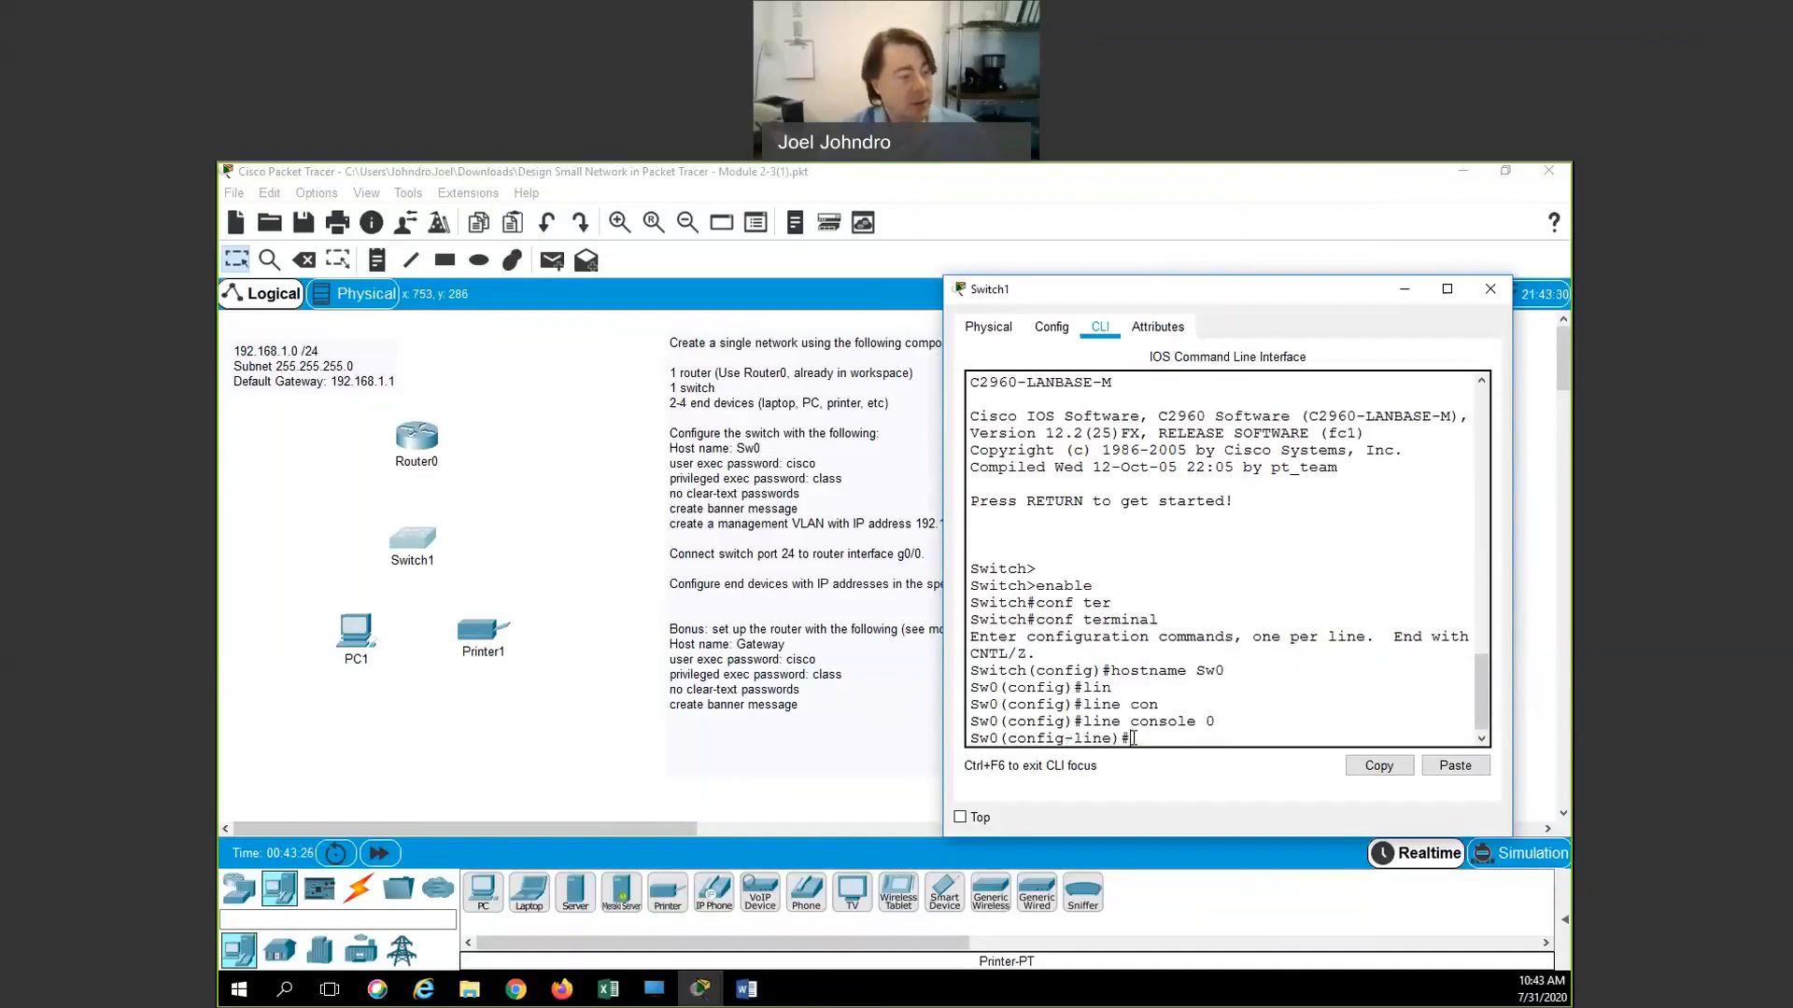
{"action": "type", "text": "pas"}
{"action": "key", "text": "Tab"}
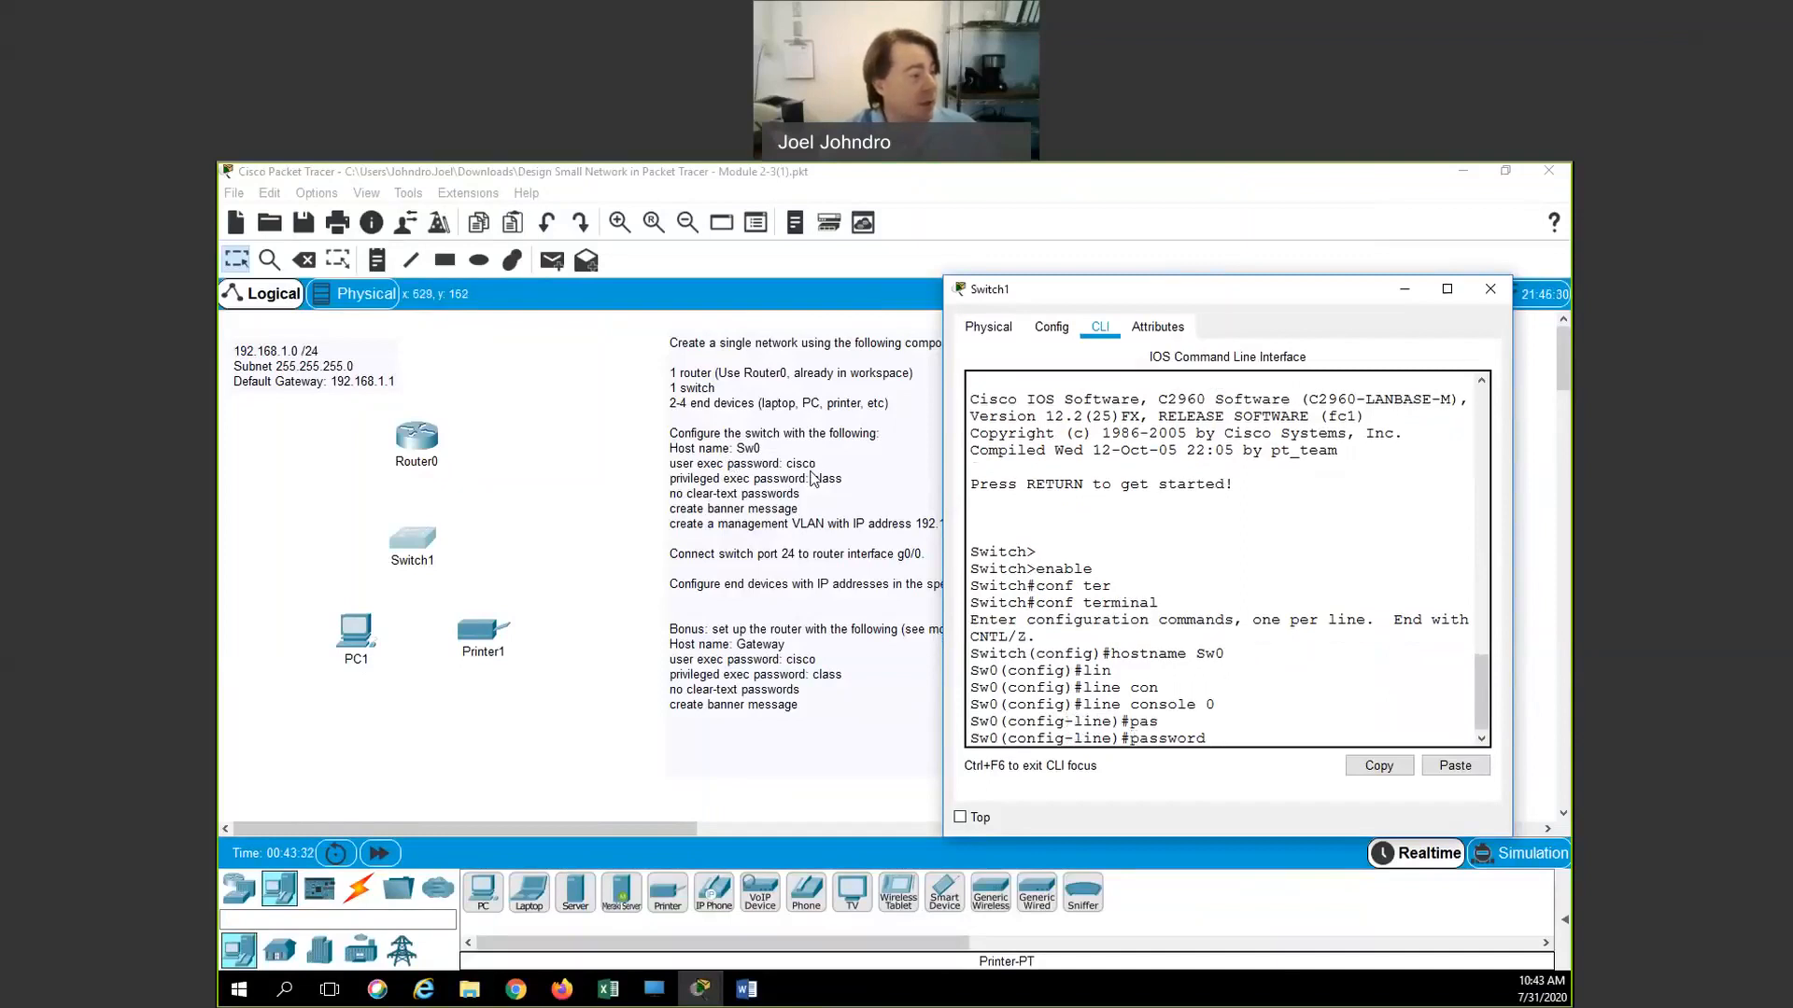
{"action": "type", "text": "cisco"}
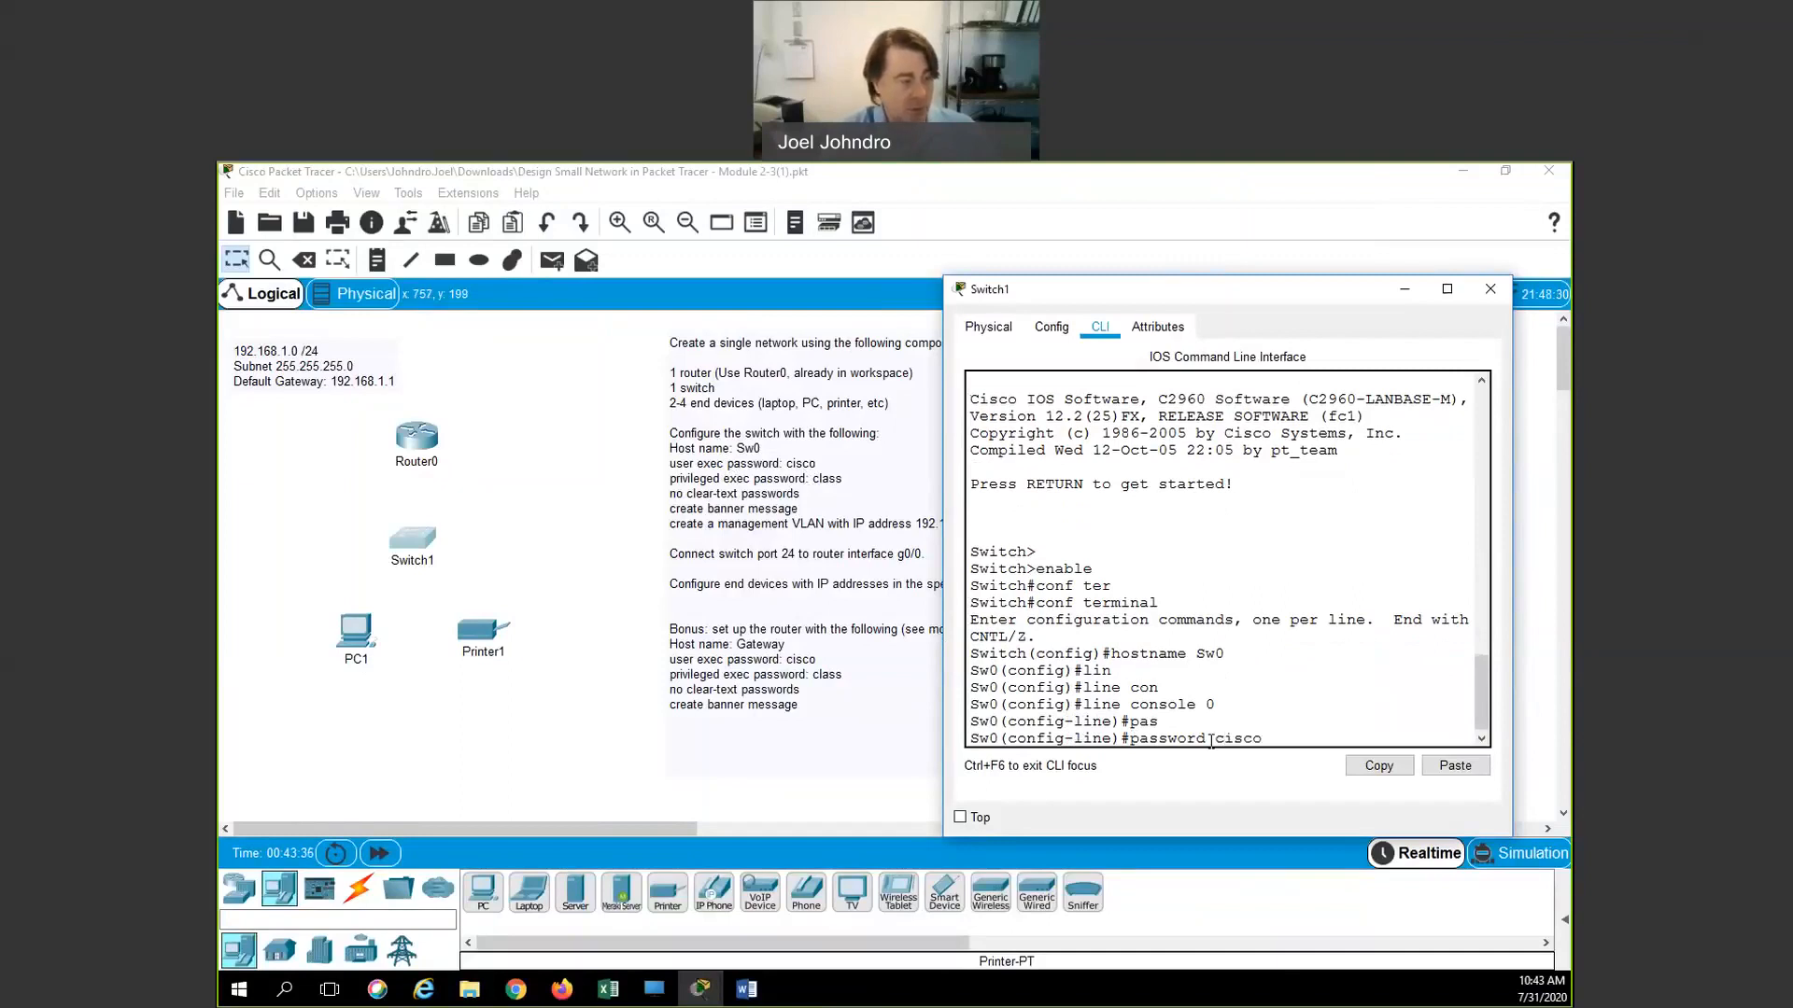
{"action": "key", "text": "Return"}
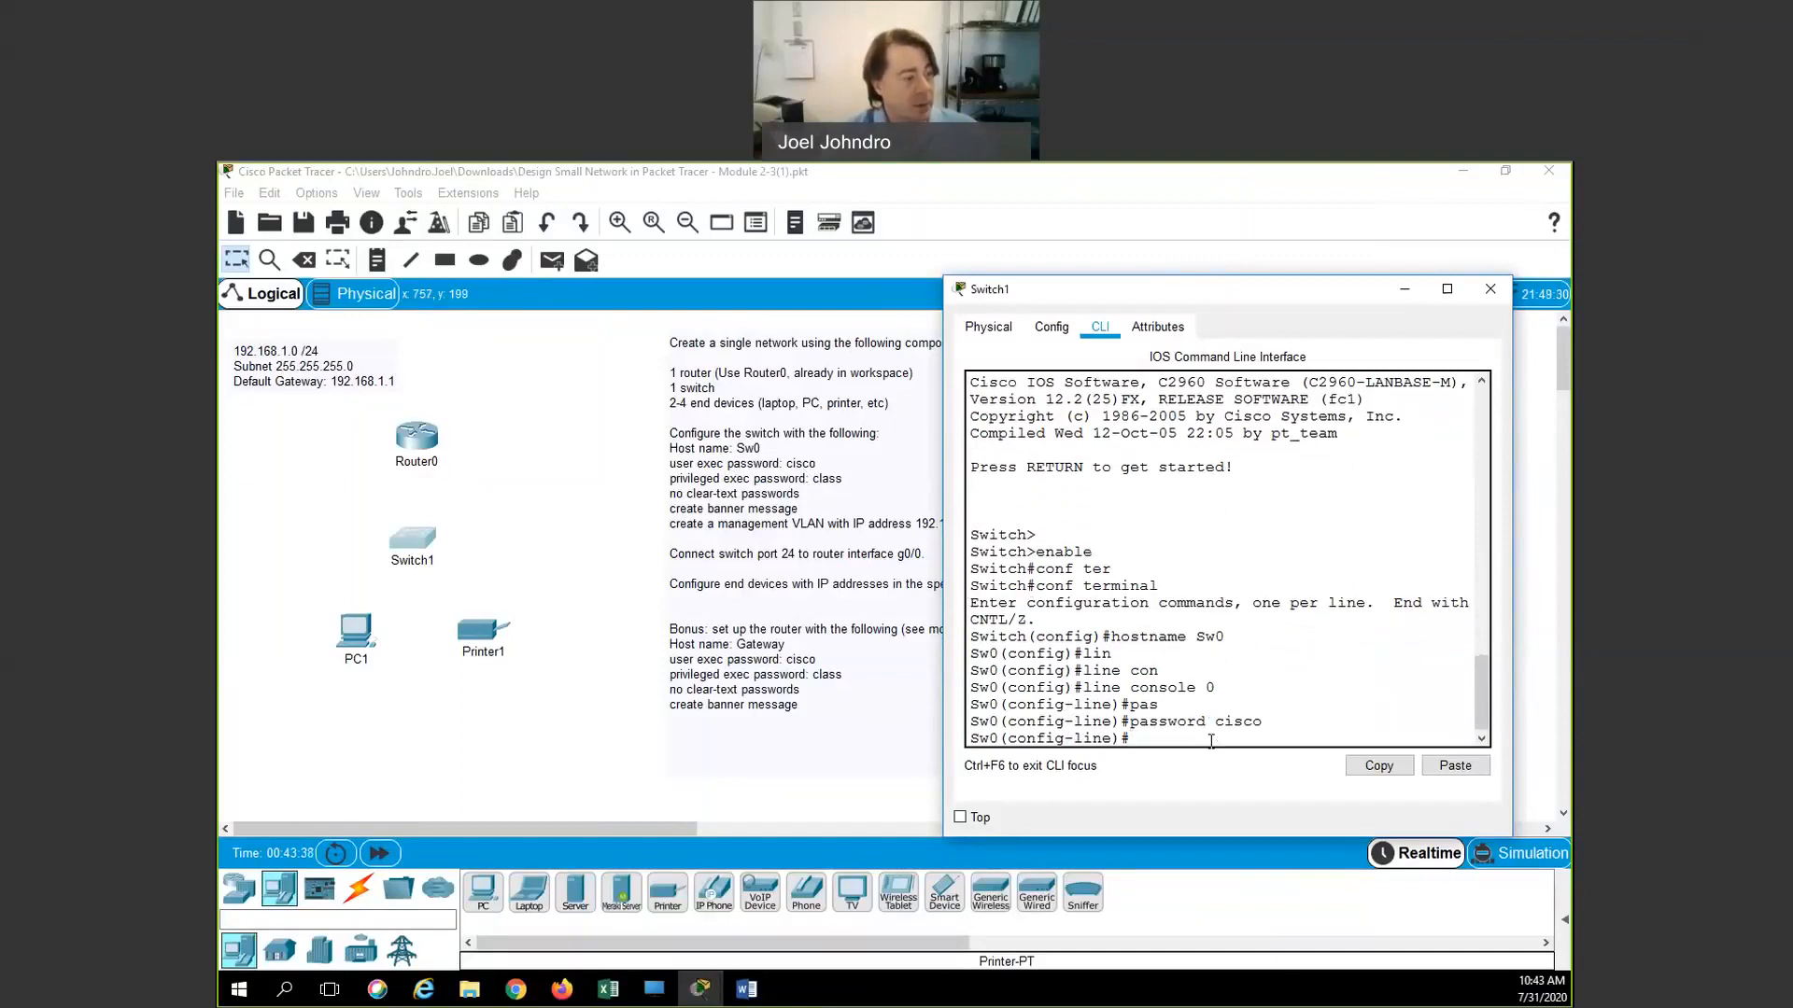
Require login on the console line and return to global configuration mode
{"action": "type", "text": "e"}
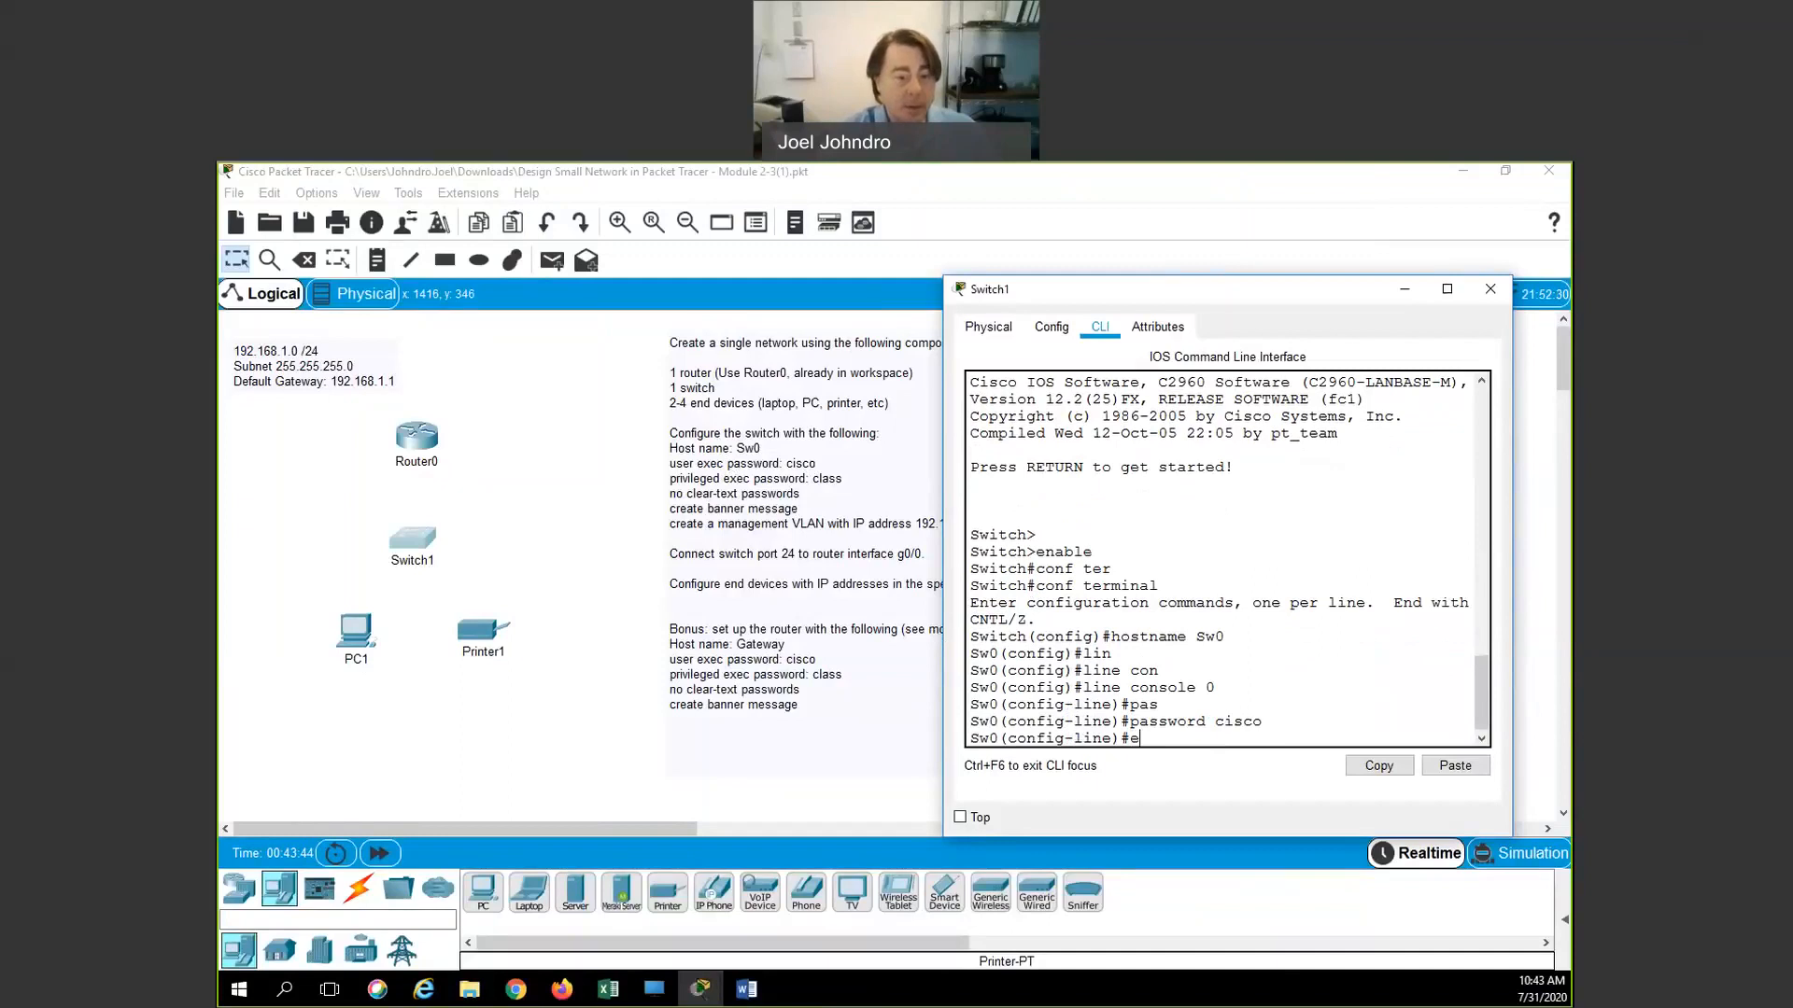
{"action": "key", "text": "BackSpace"}
{"action": "type", "text": "login"}
{"action": "key", "text": "Return"}
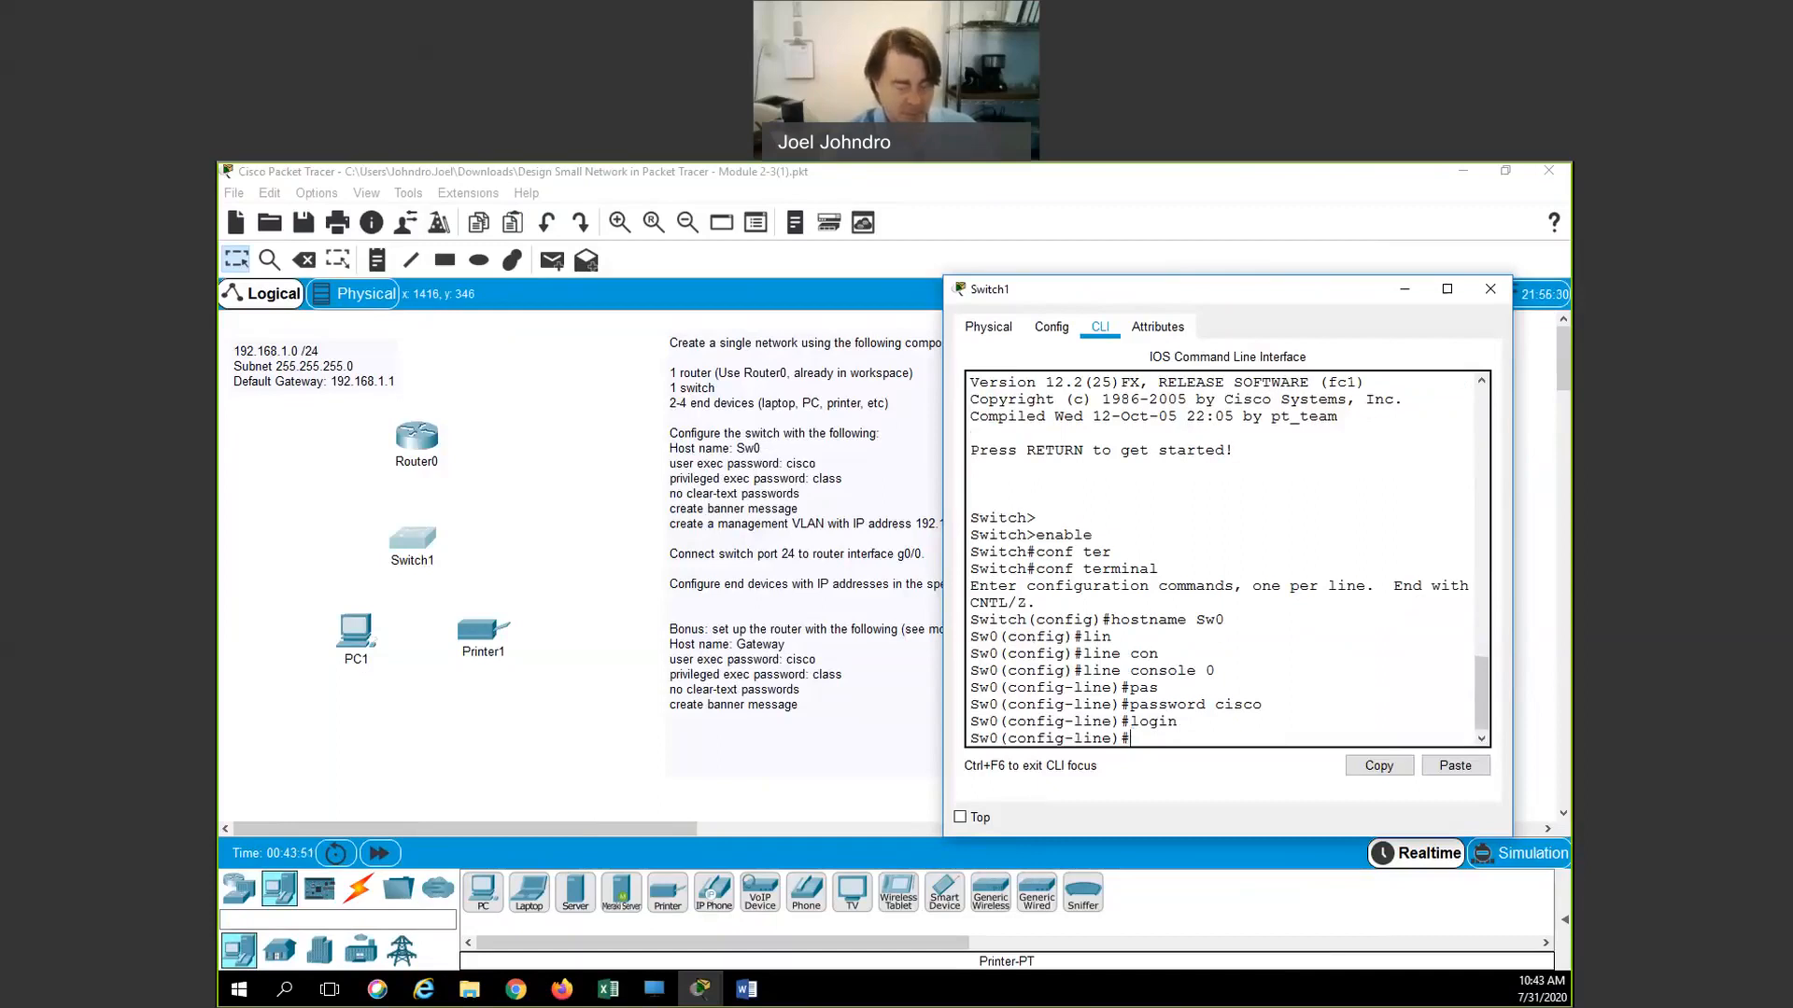
{"action": "type", "text": "exit"}
{"action": "key", "text": "Return"}
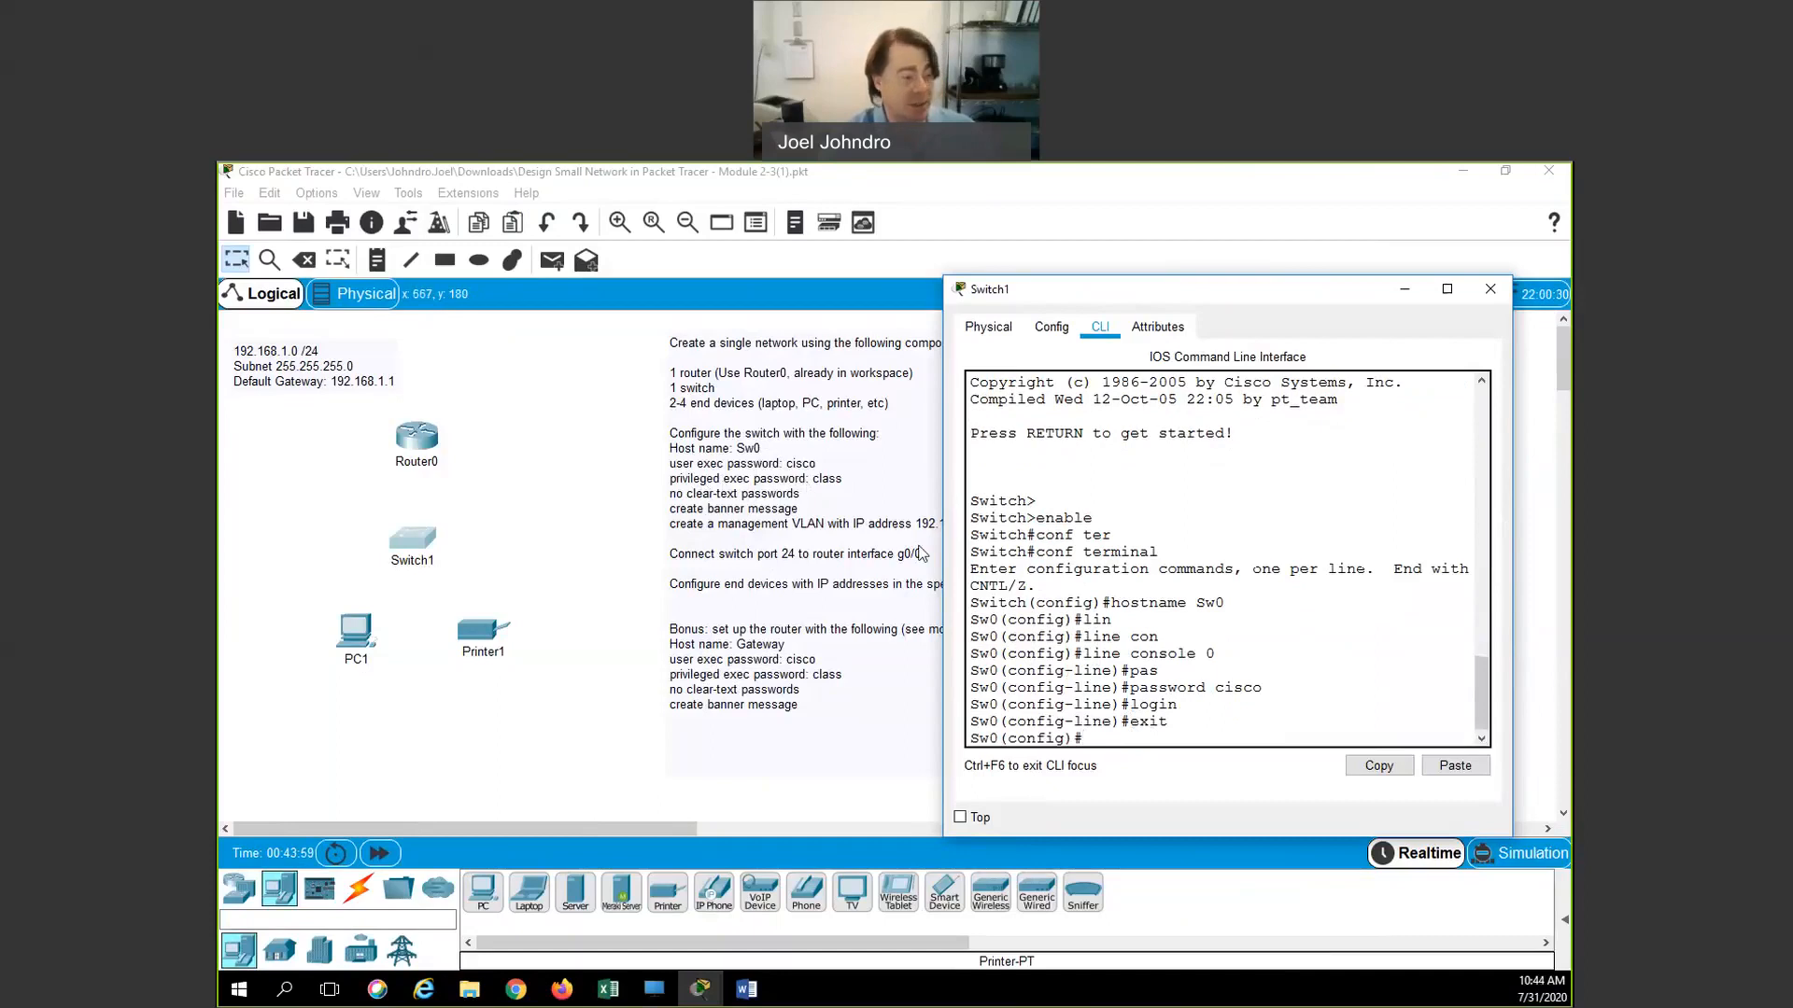
Set the privileged-mode enable password
{"action": "type", "text": "enab"}
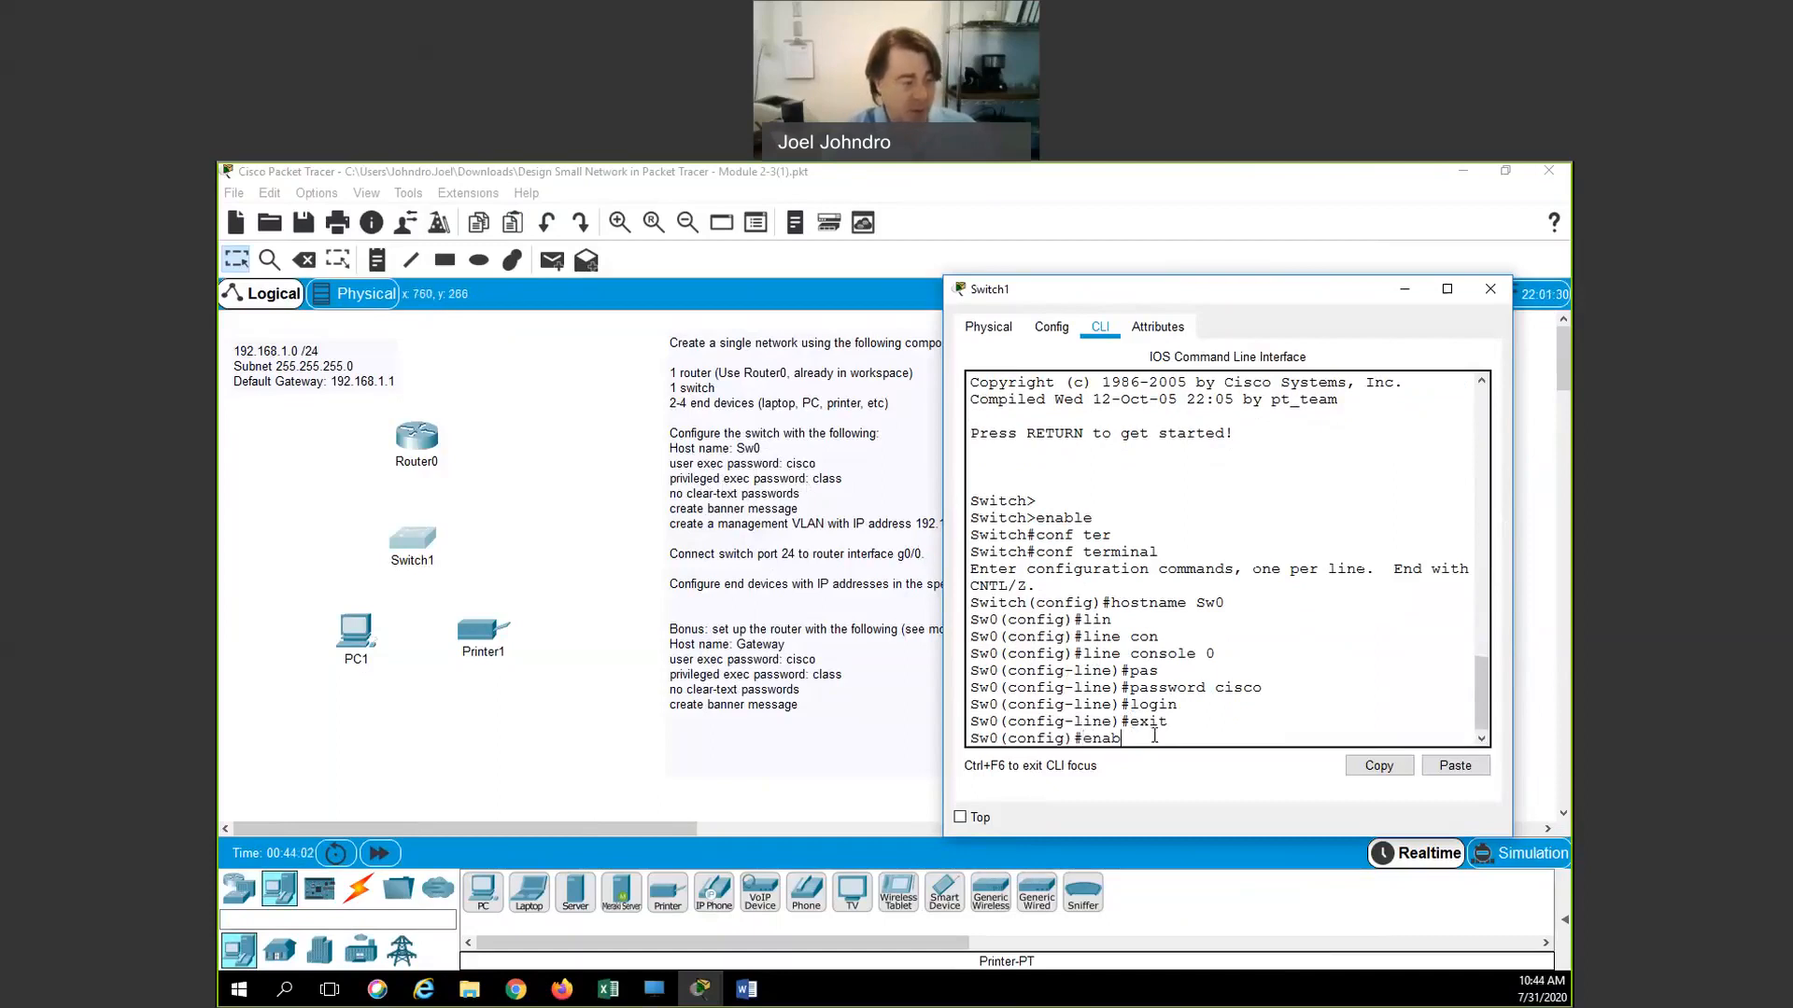
{"action": "type", "text": "le pass"}
{"action": "key", "text": "Tab"}
{"action": "type", "text": "class"}
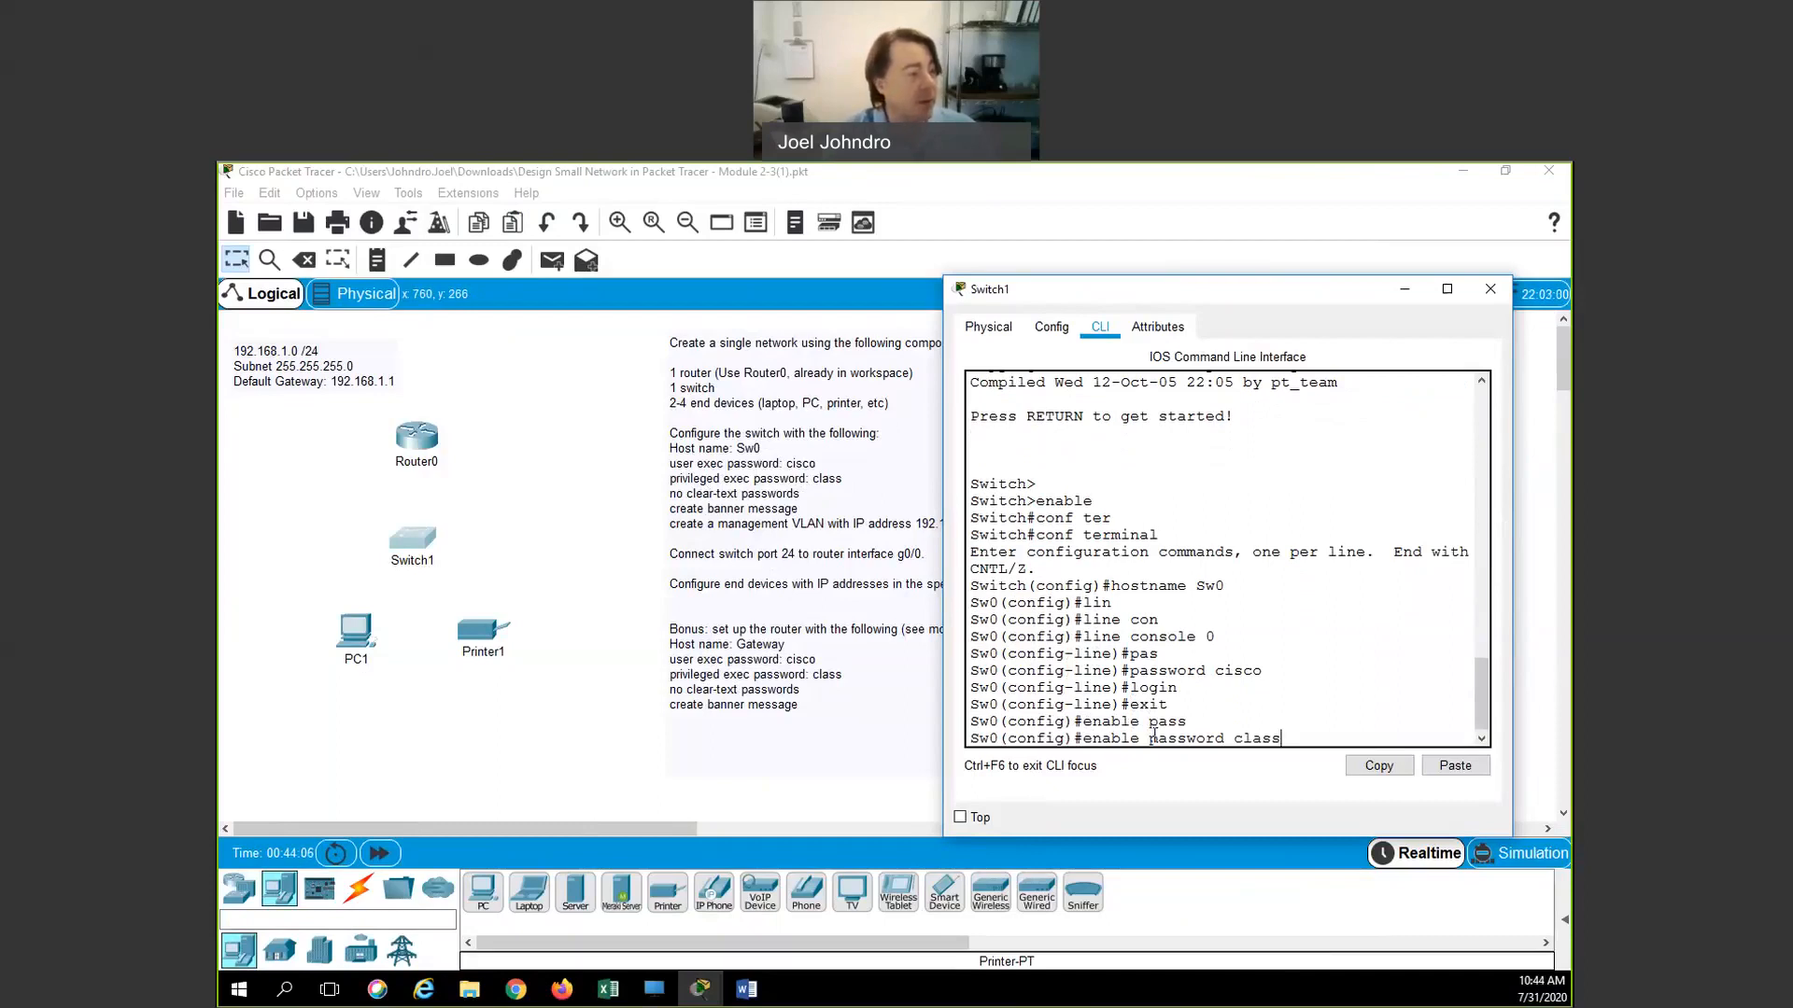
{"action": "key", "text": "Return"}
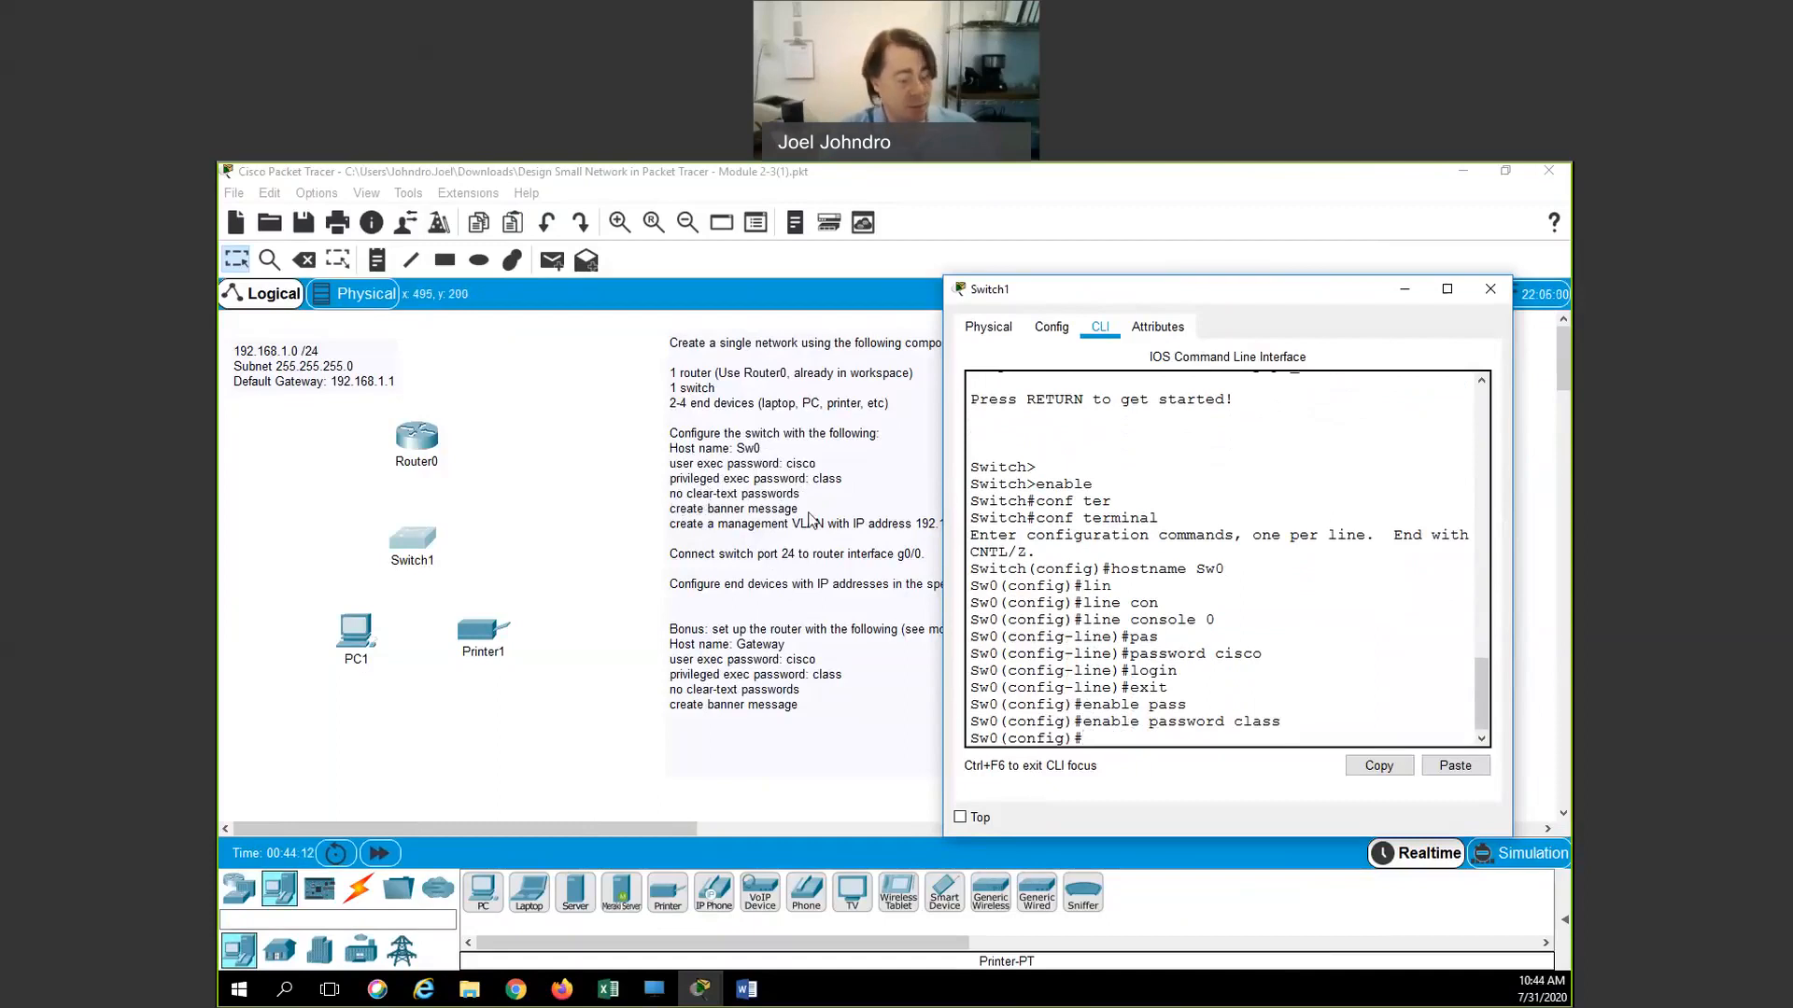
Turn on service password-encryption and set the MOTD banner to "Keep Out"
{"action": "type", "text": "ser"}
{"action": "key", "text": "Tab"}
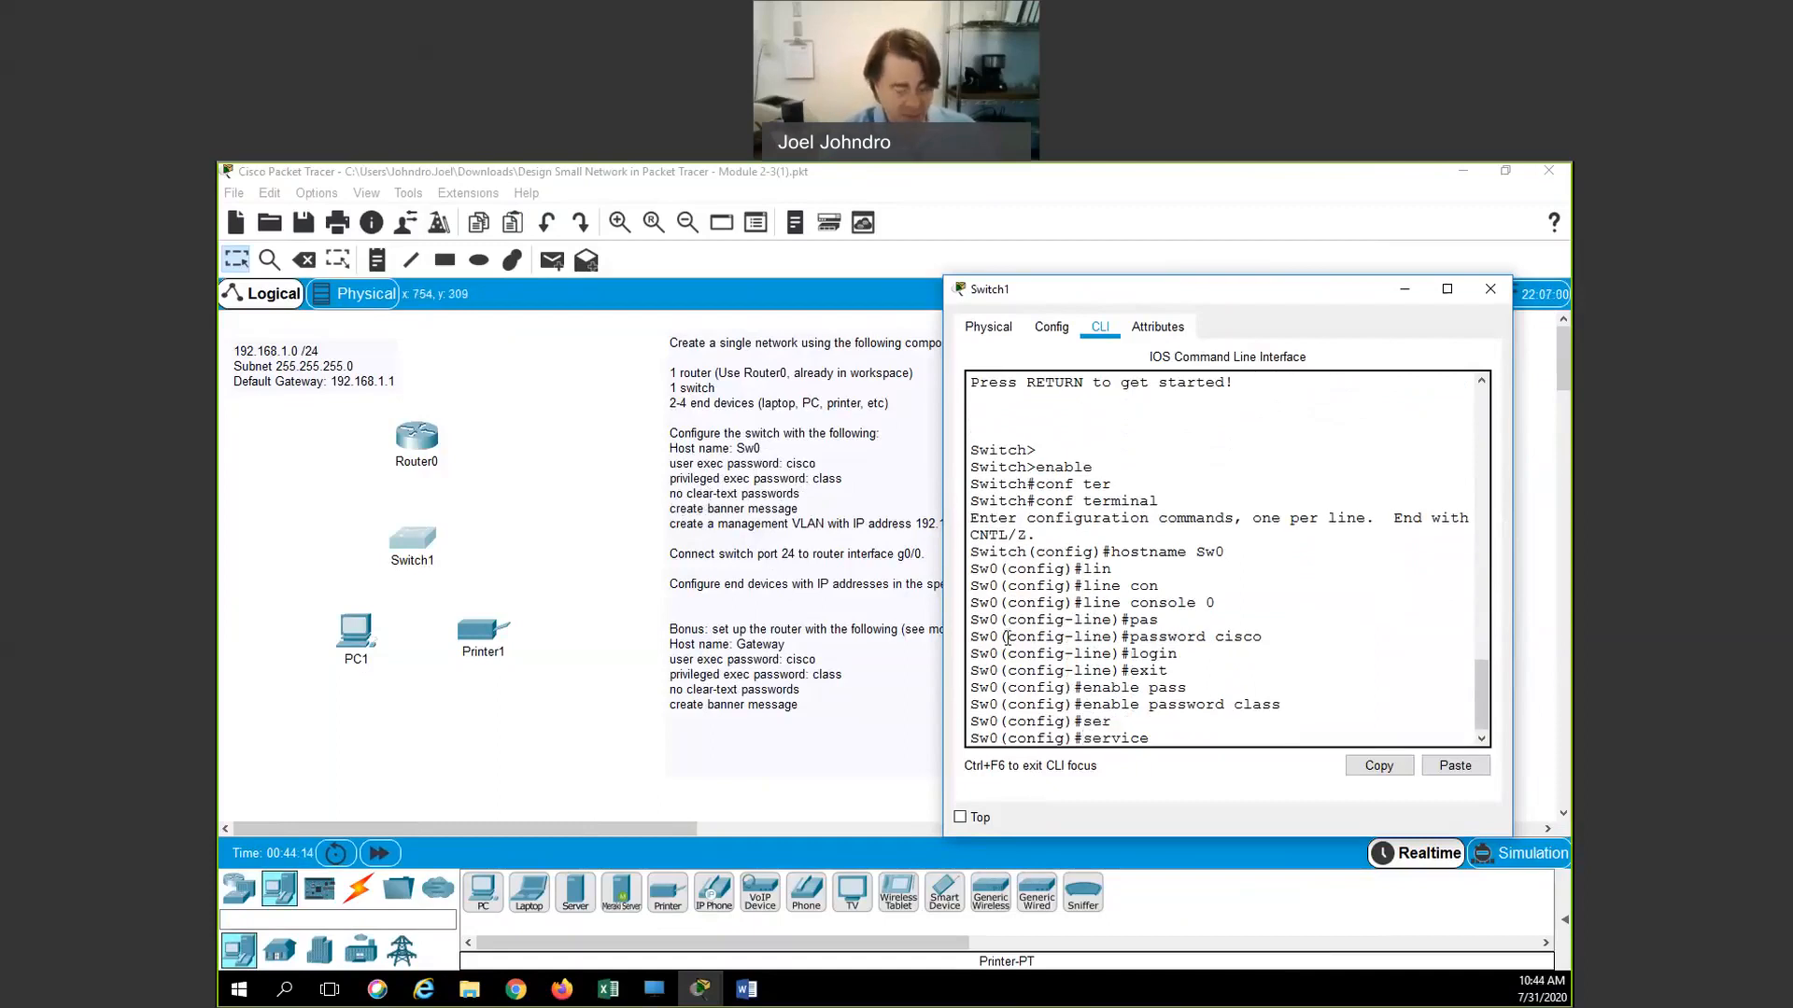
{"action": "type", "text": "pass"}
{"action": "key", "text": "Tab"}
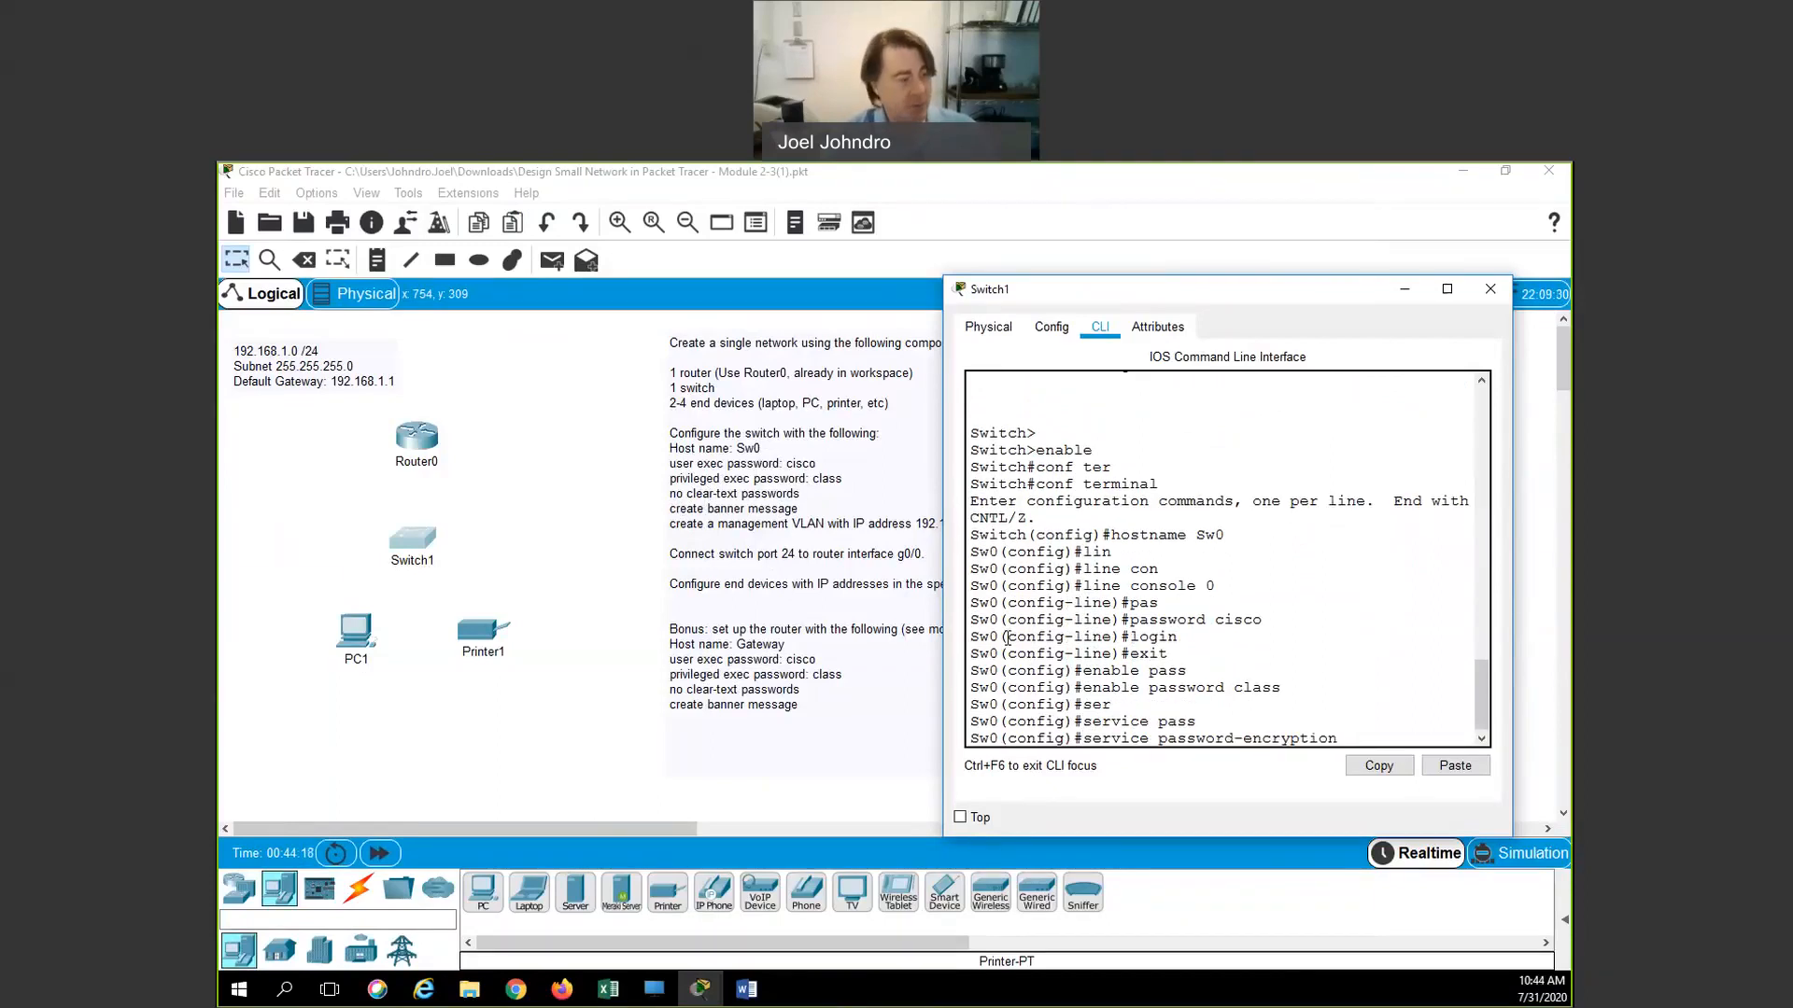
{"action": "key", "text": "Return"}
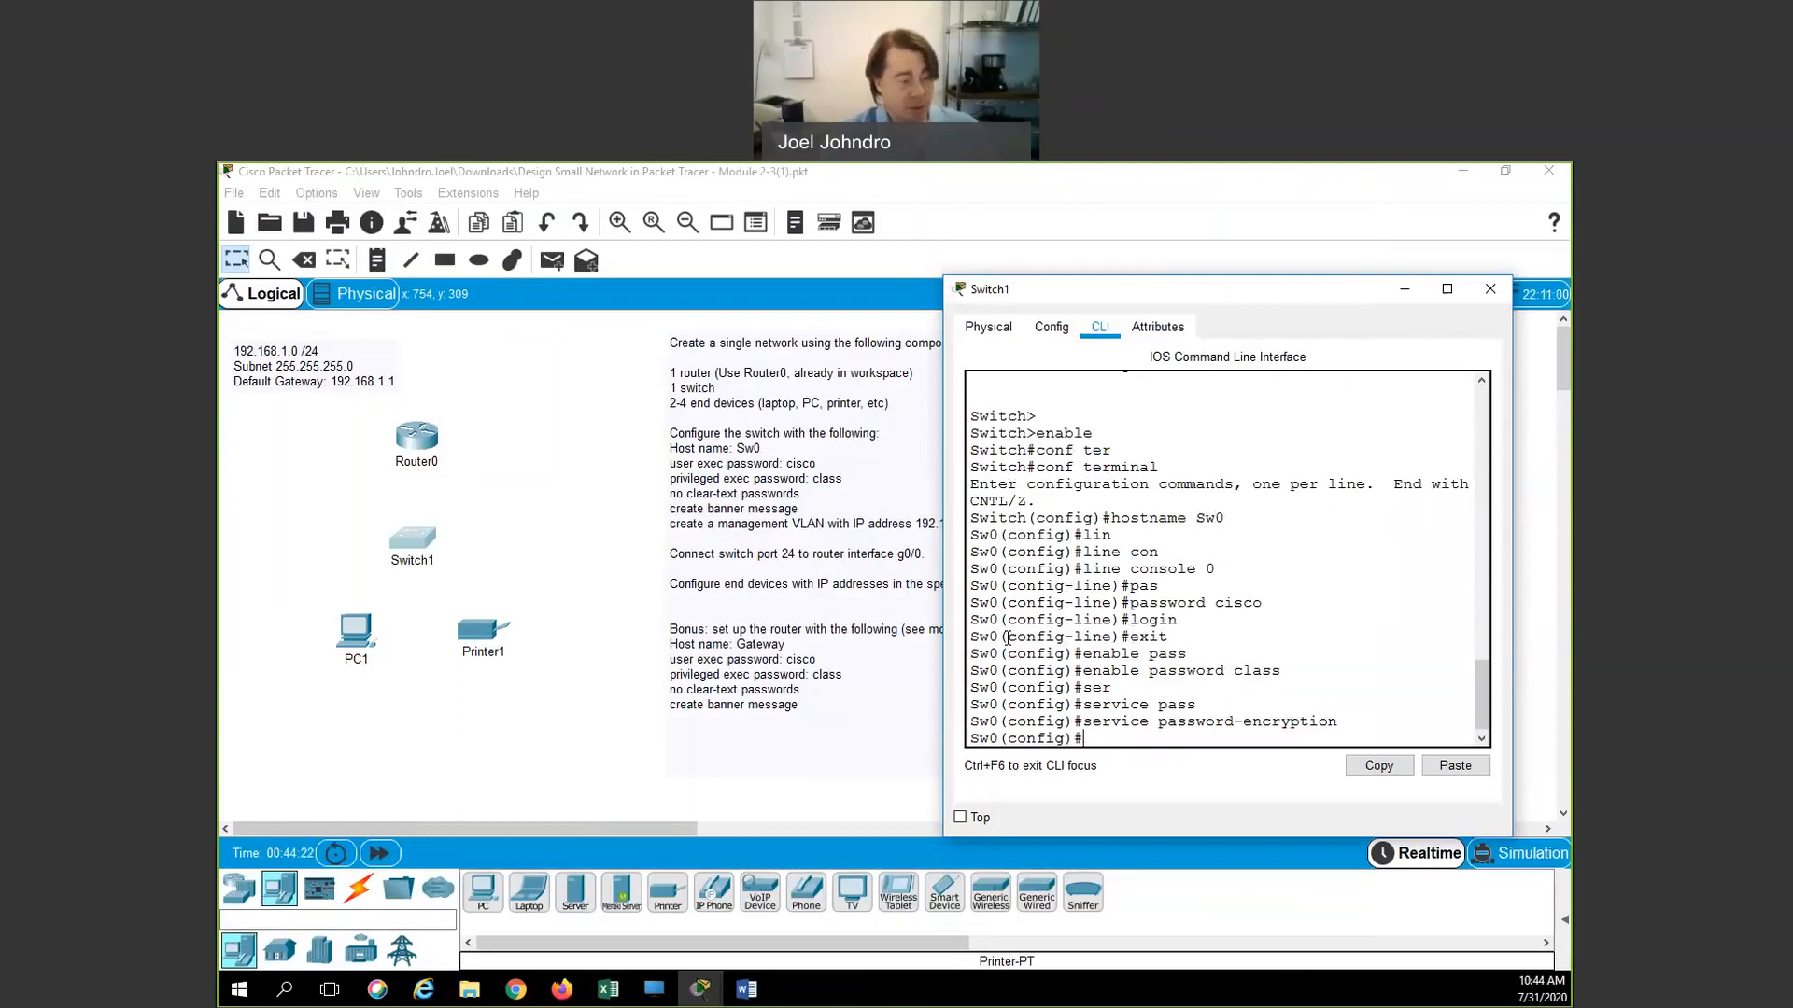
{"action": "type", "text": "banner m"}
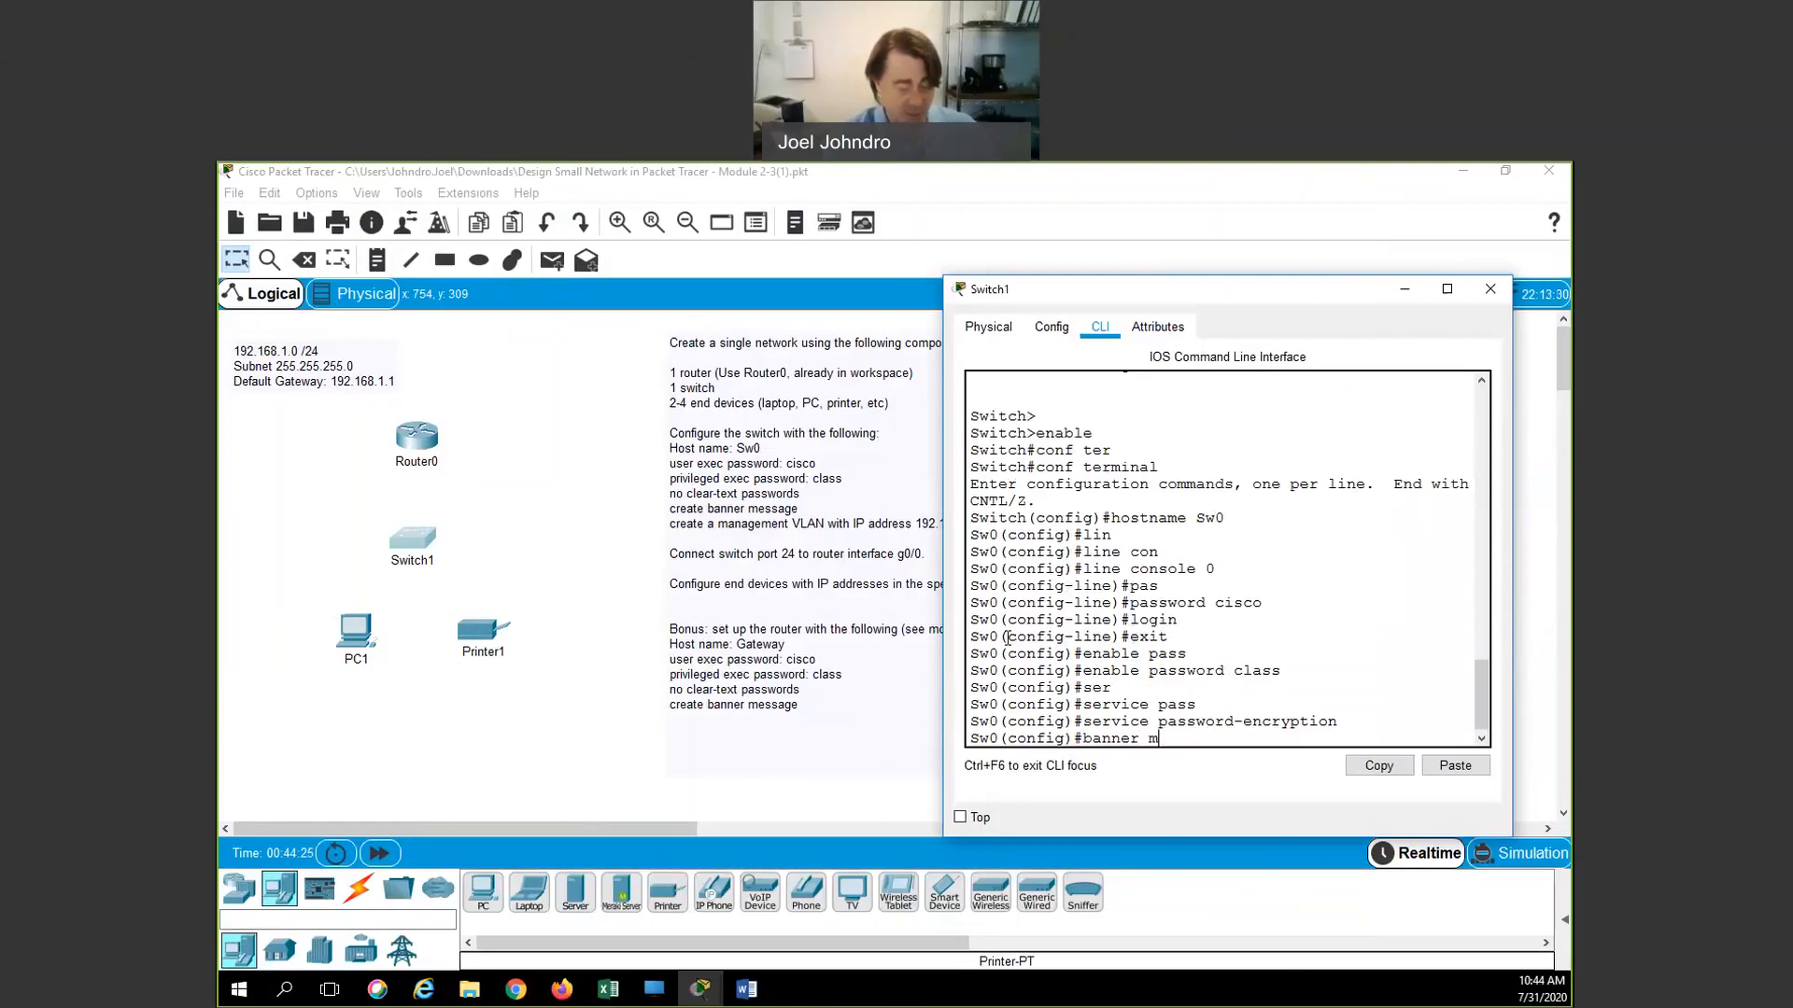
{"action": "type", "text": "otd"}
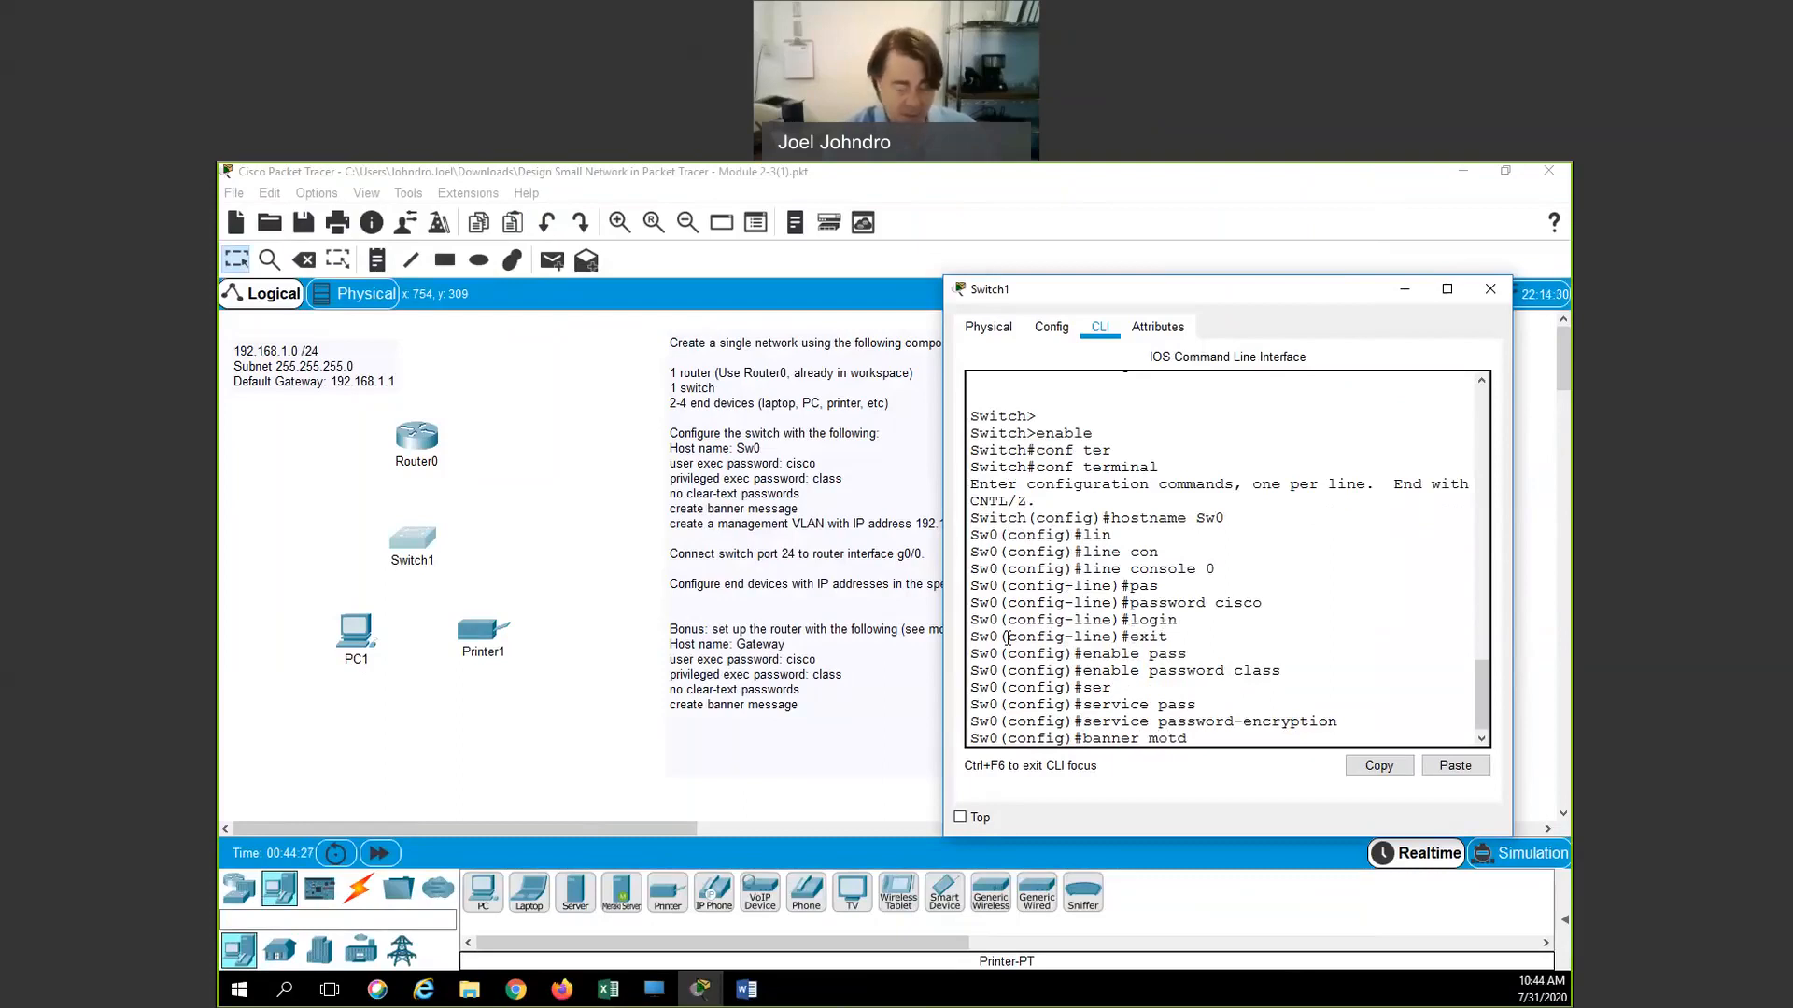
{"action": "type", "text": " \"K"}
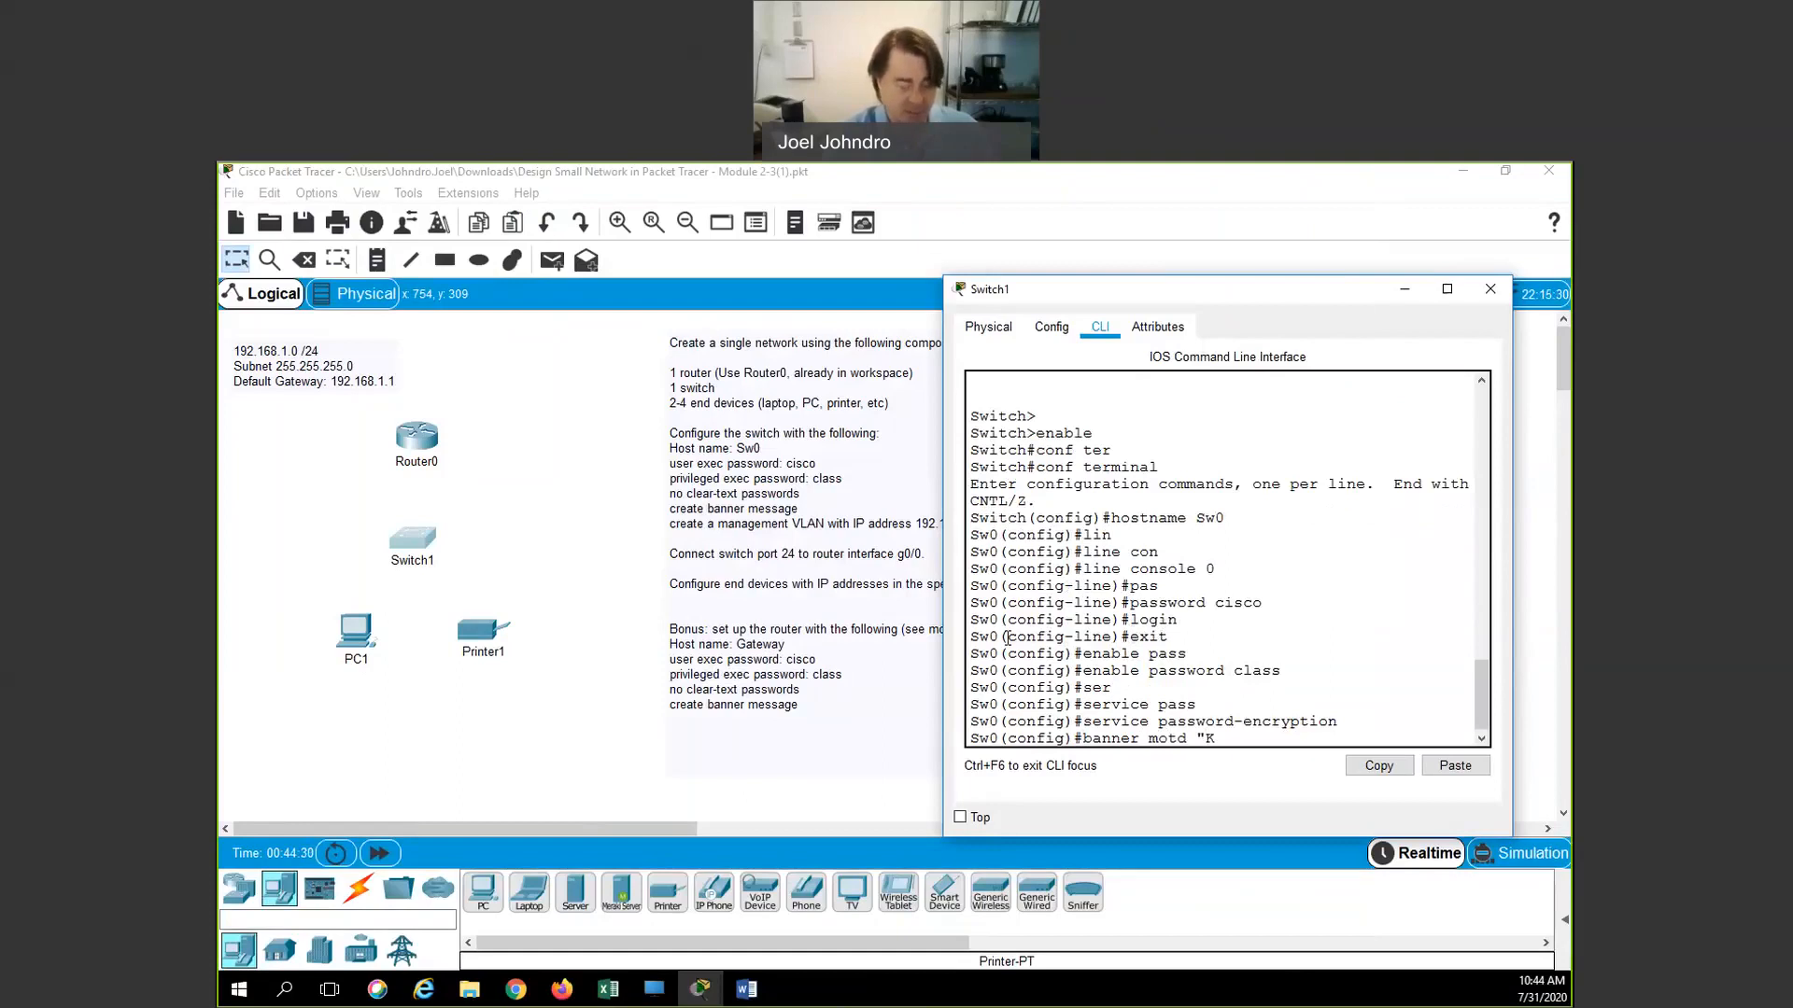
{"action": "type", "text": "eep Out\""}
{"action": "key", "text": "Return"}
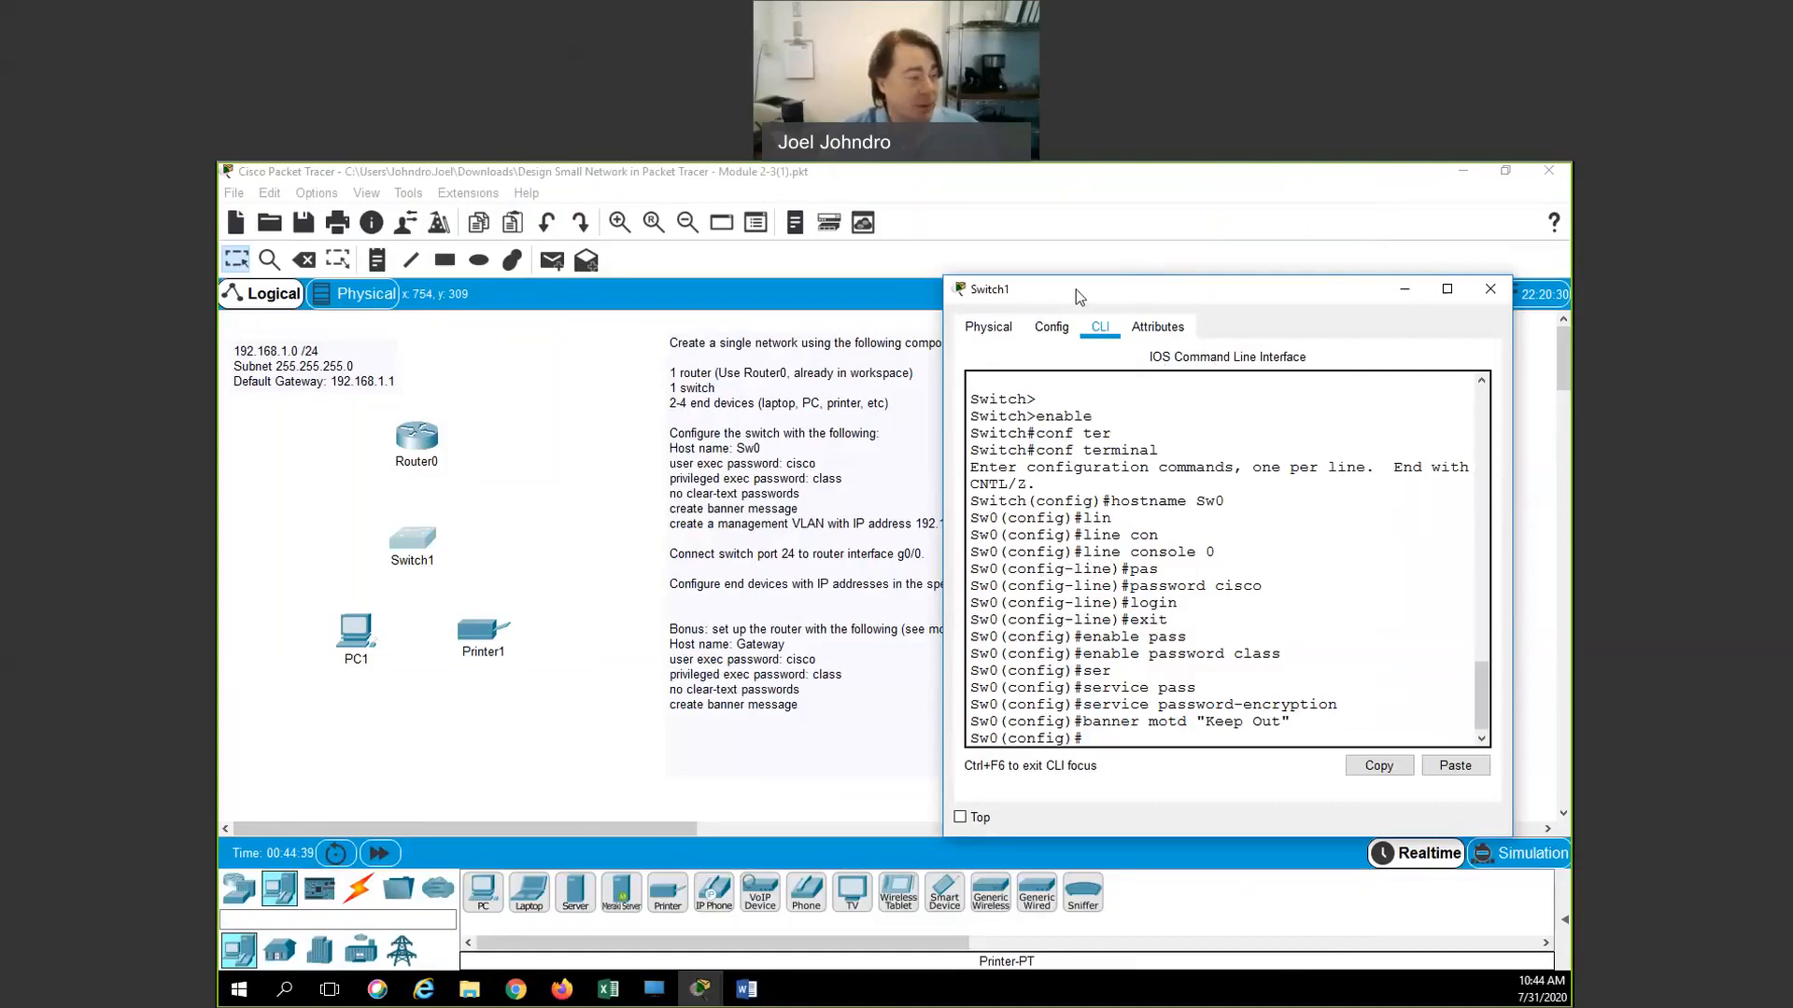
Under interface VLAN 1, assign ip address 192.168.1.254 255.255.255.0
{"action": "left_click_drag", "start_coordinate": [1120, 291], "coordinate": [1185, 287]}
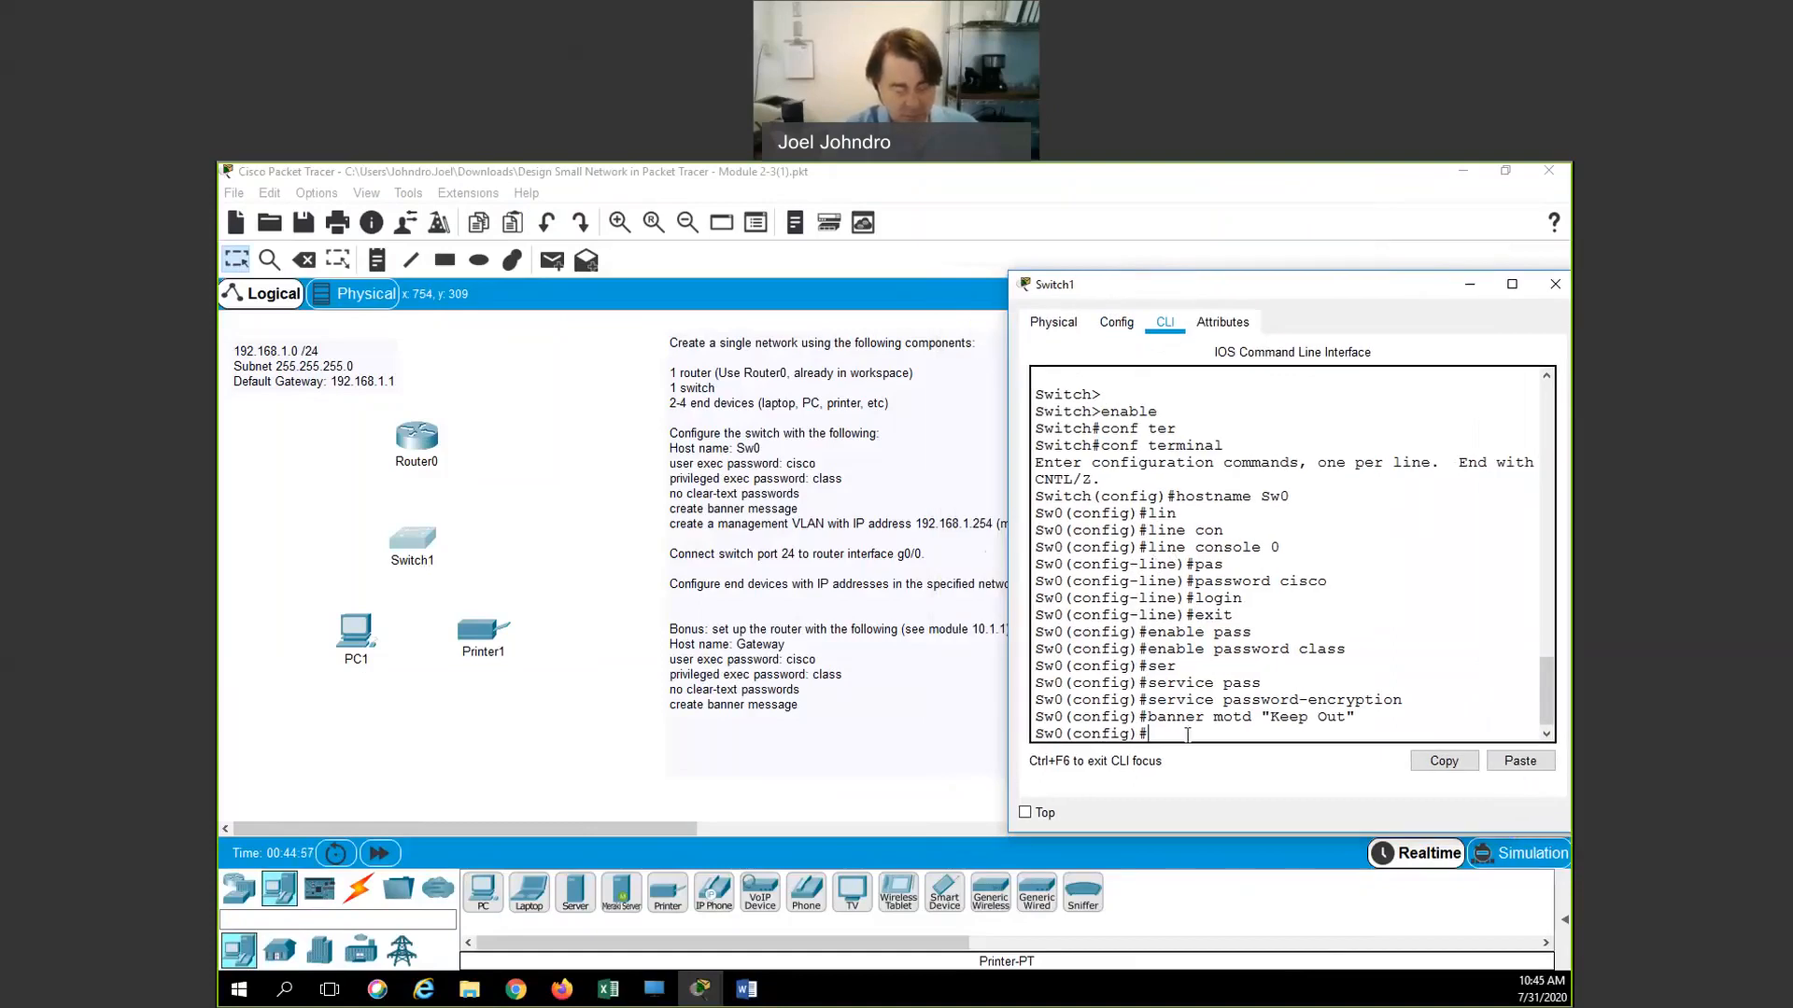
{"action": "type", "text": "int "}
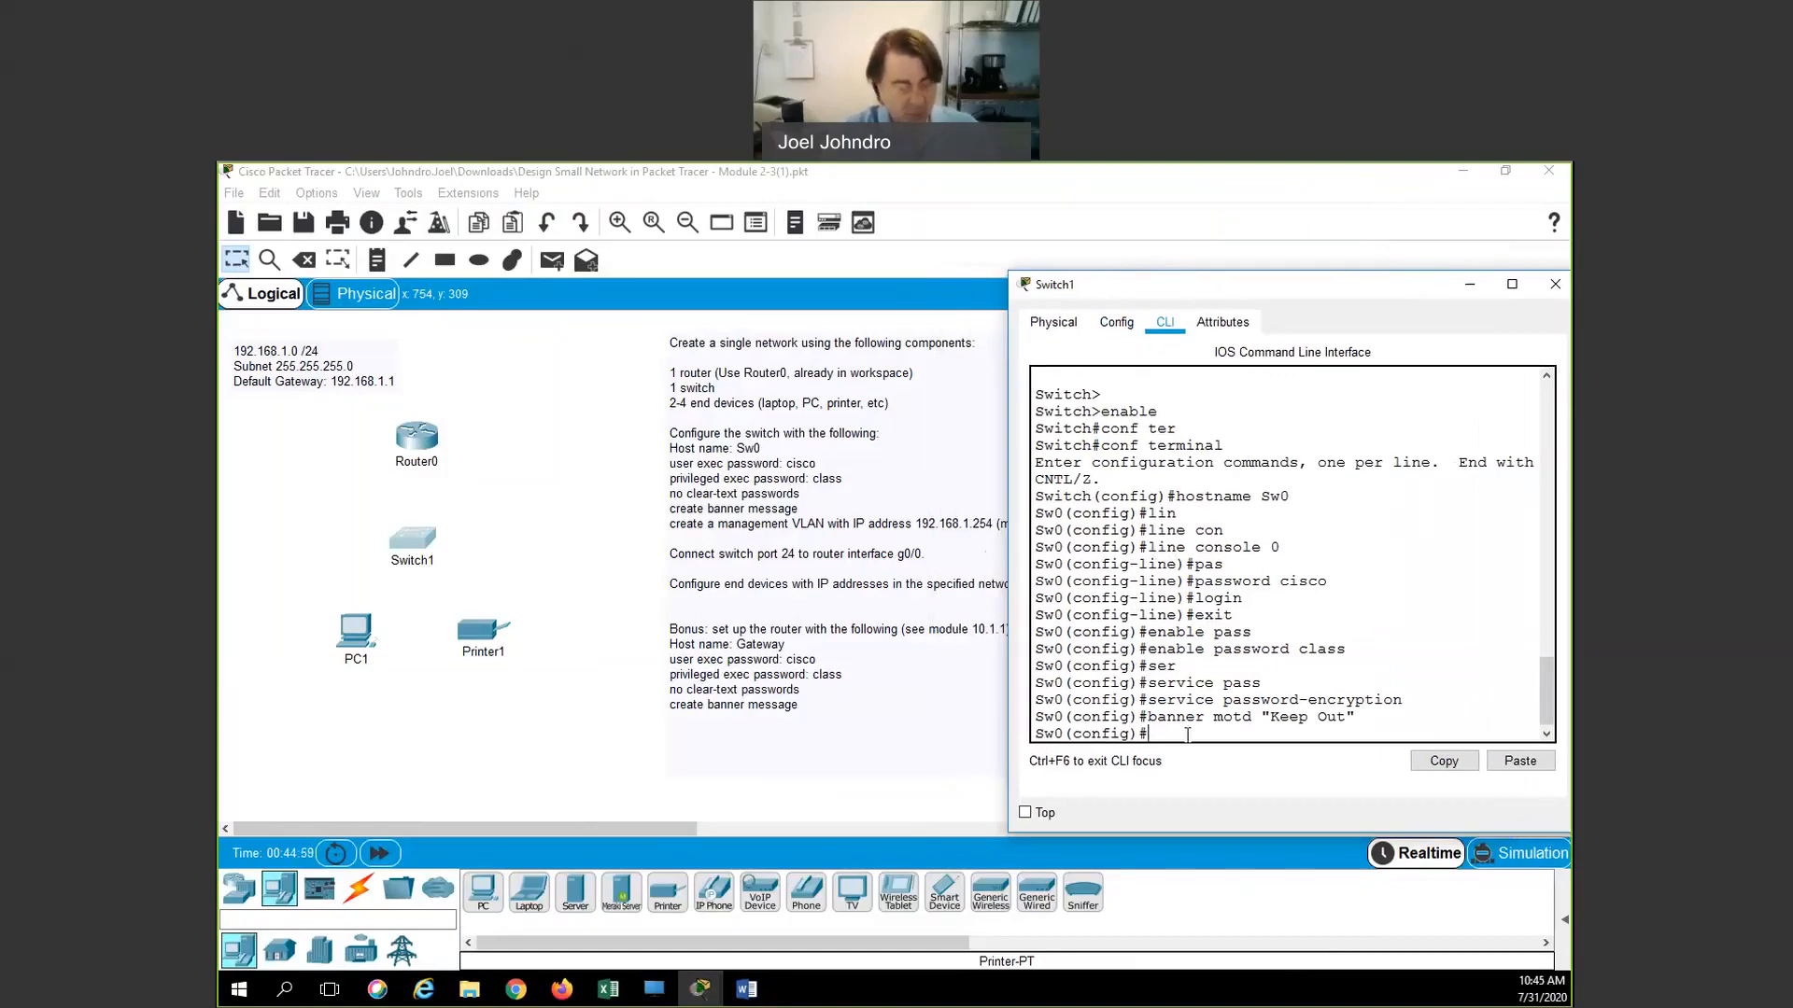
{"action": "type", "text": "vlan 1"}
{"action": "key", "text": "Return"}
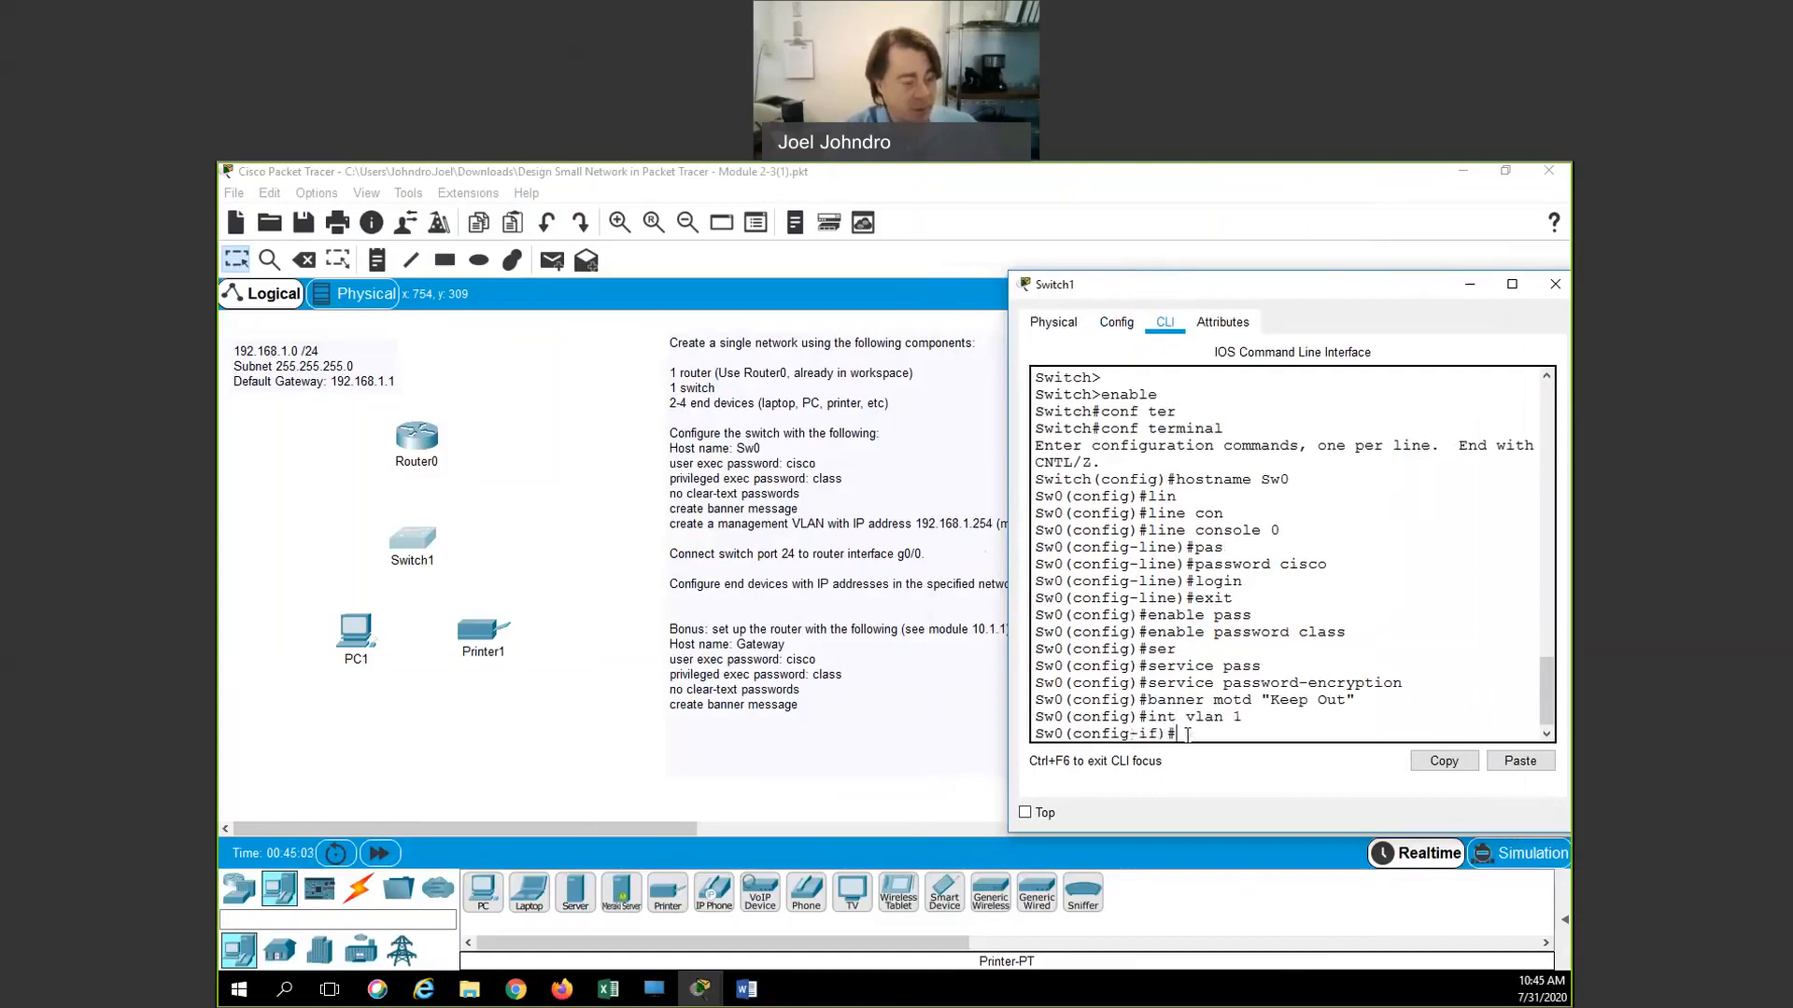
{"action": "type", "text": "ip add"}
{"action": "key", "text": "Tab"}
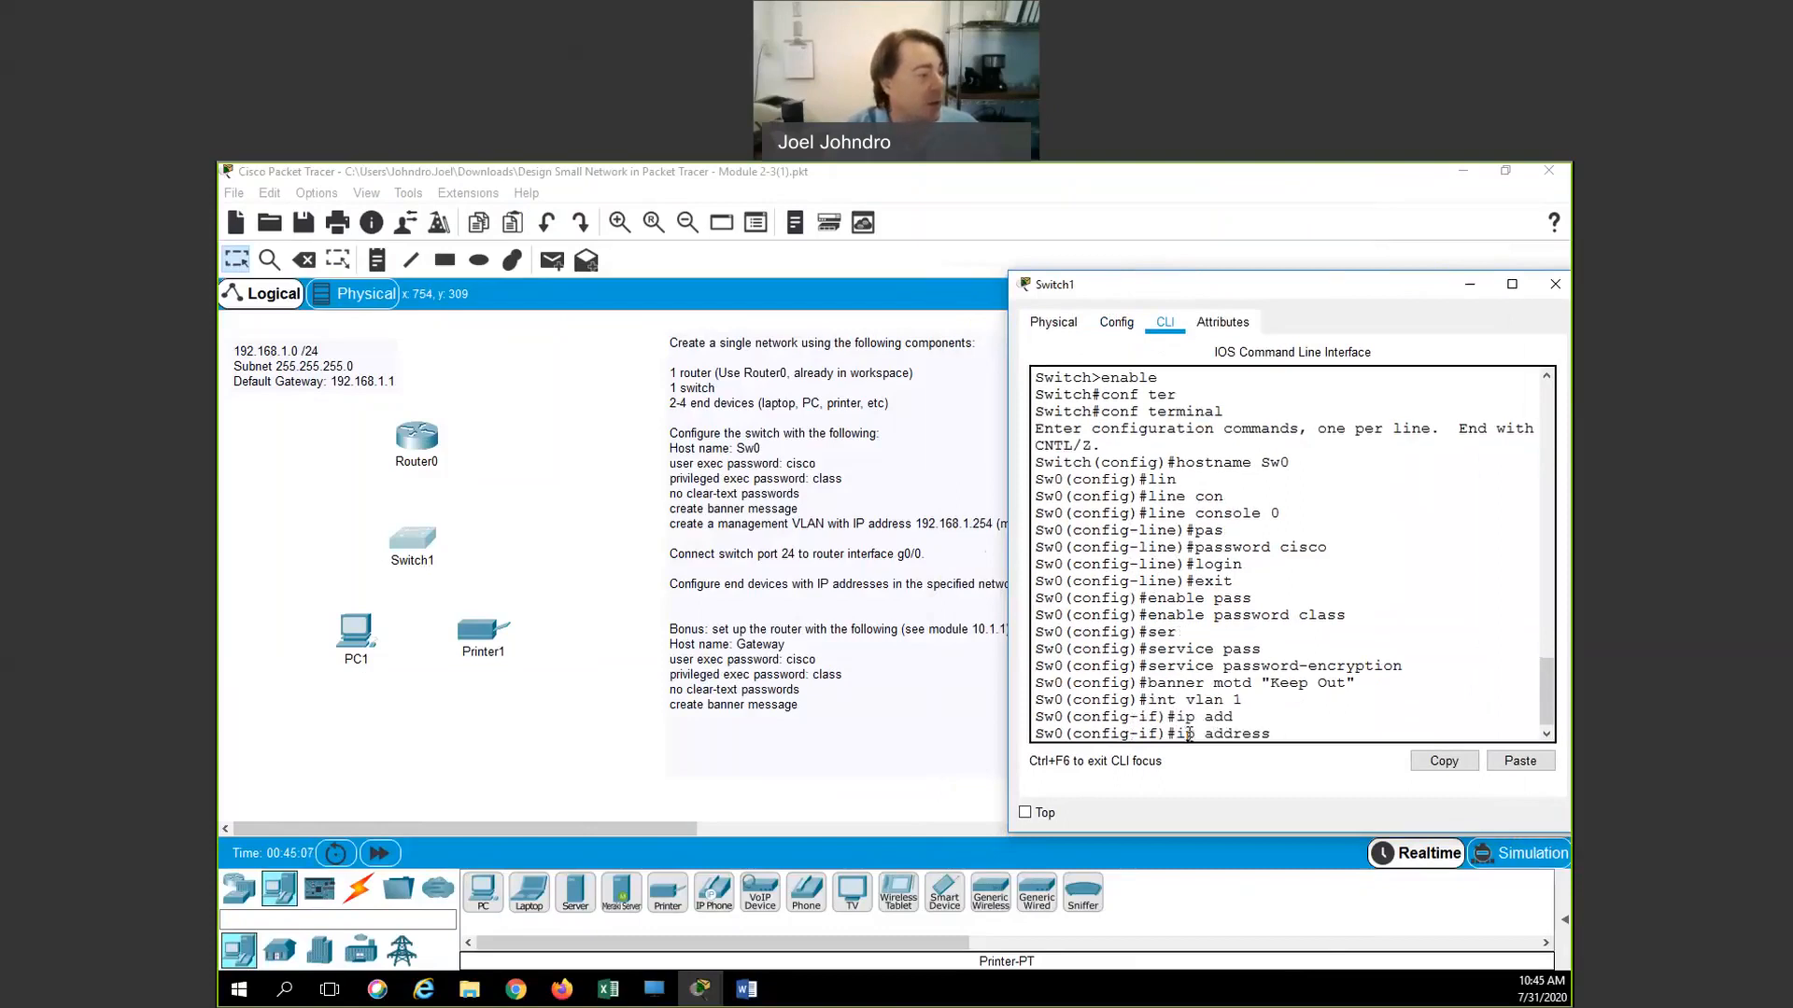
{"action": "type", "text": "192.168.1.254"}
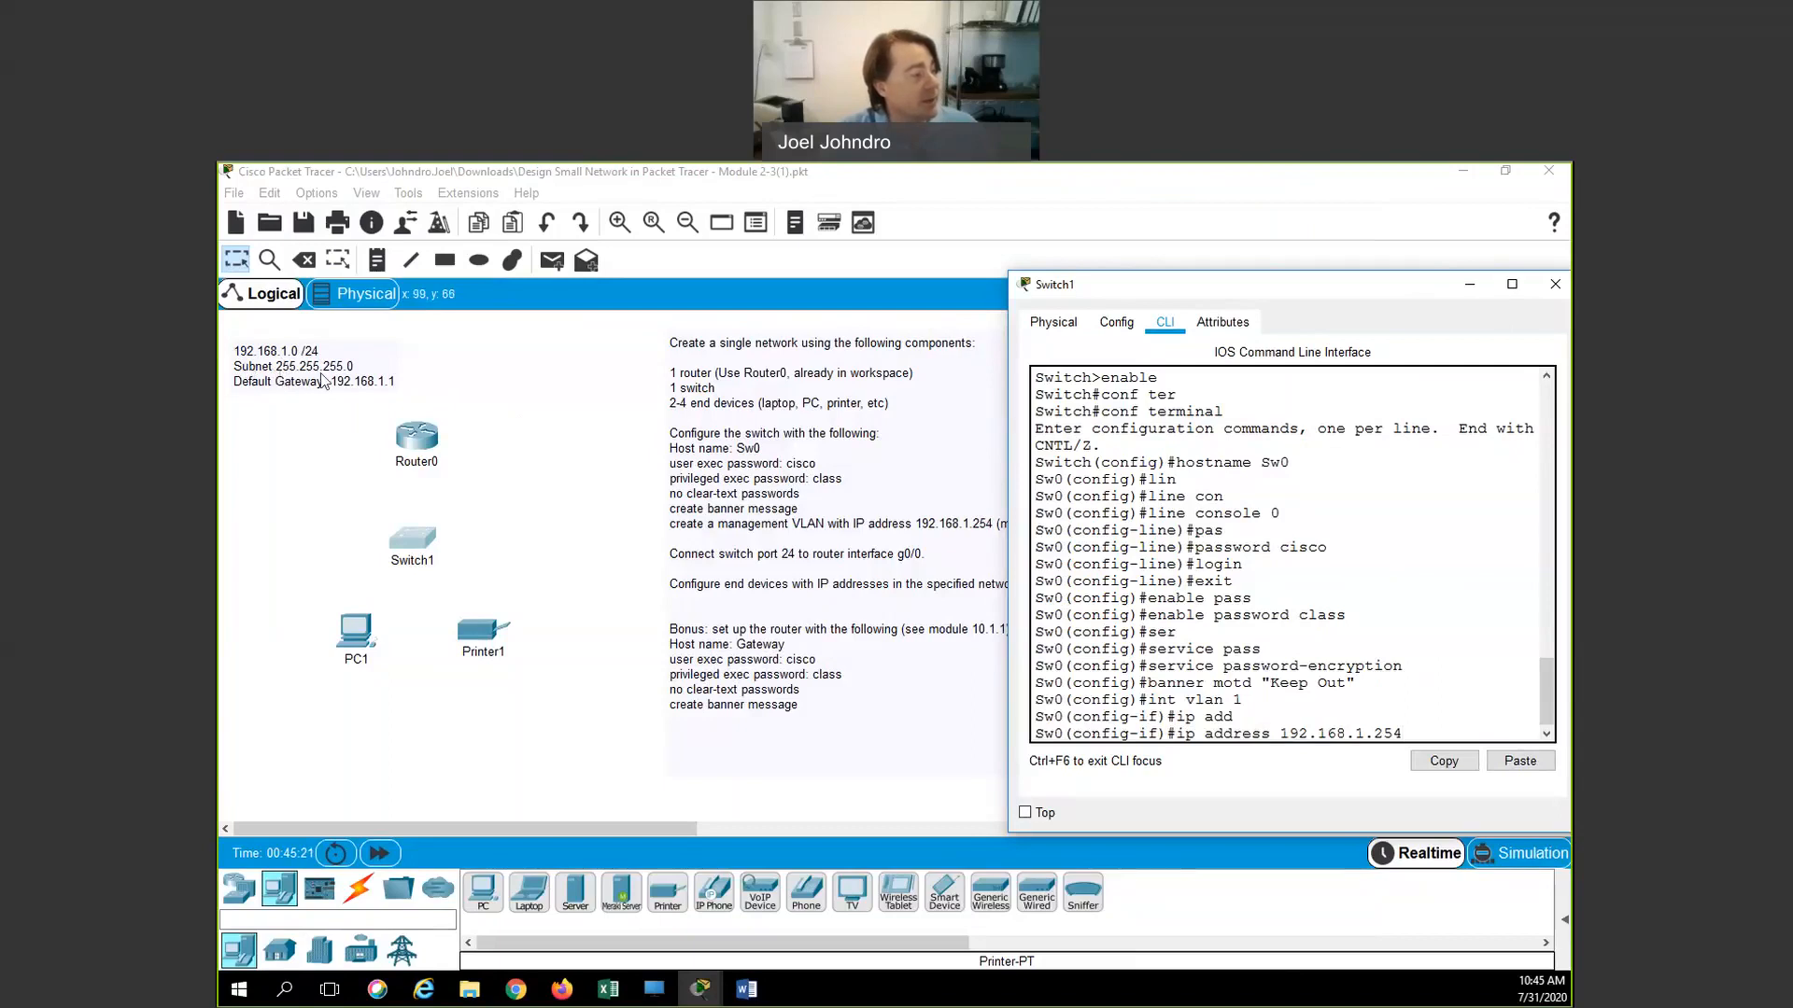
{"action": "type", "text": "255.255.255.0"}
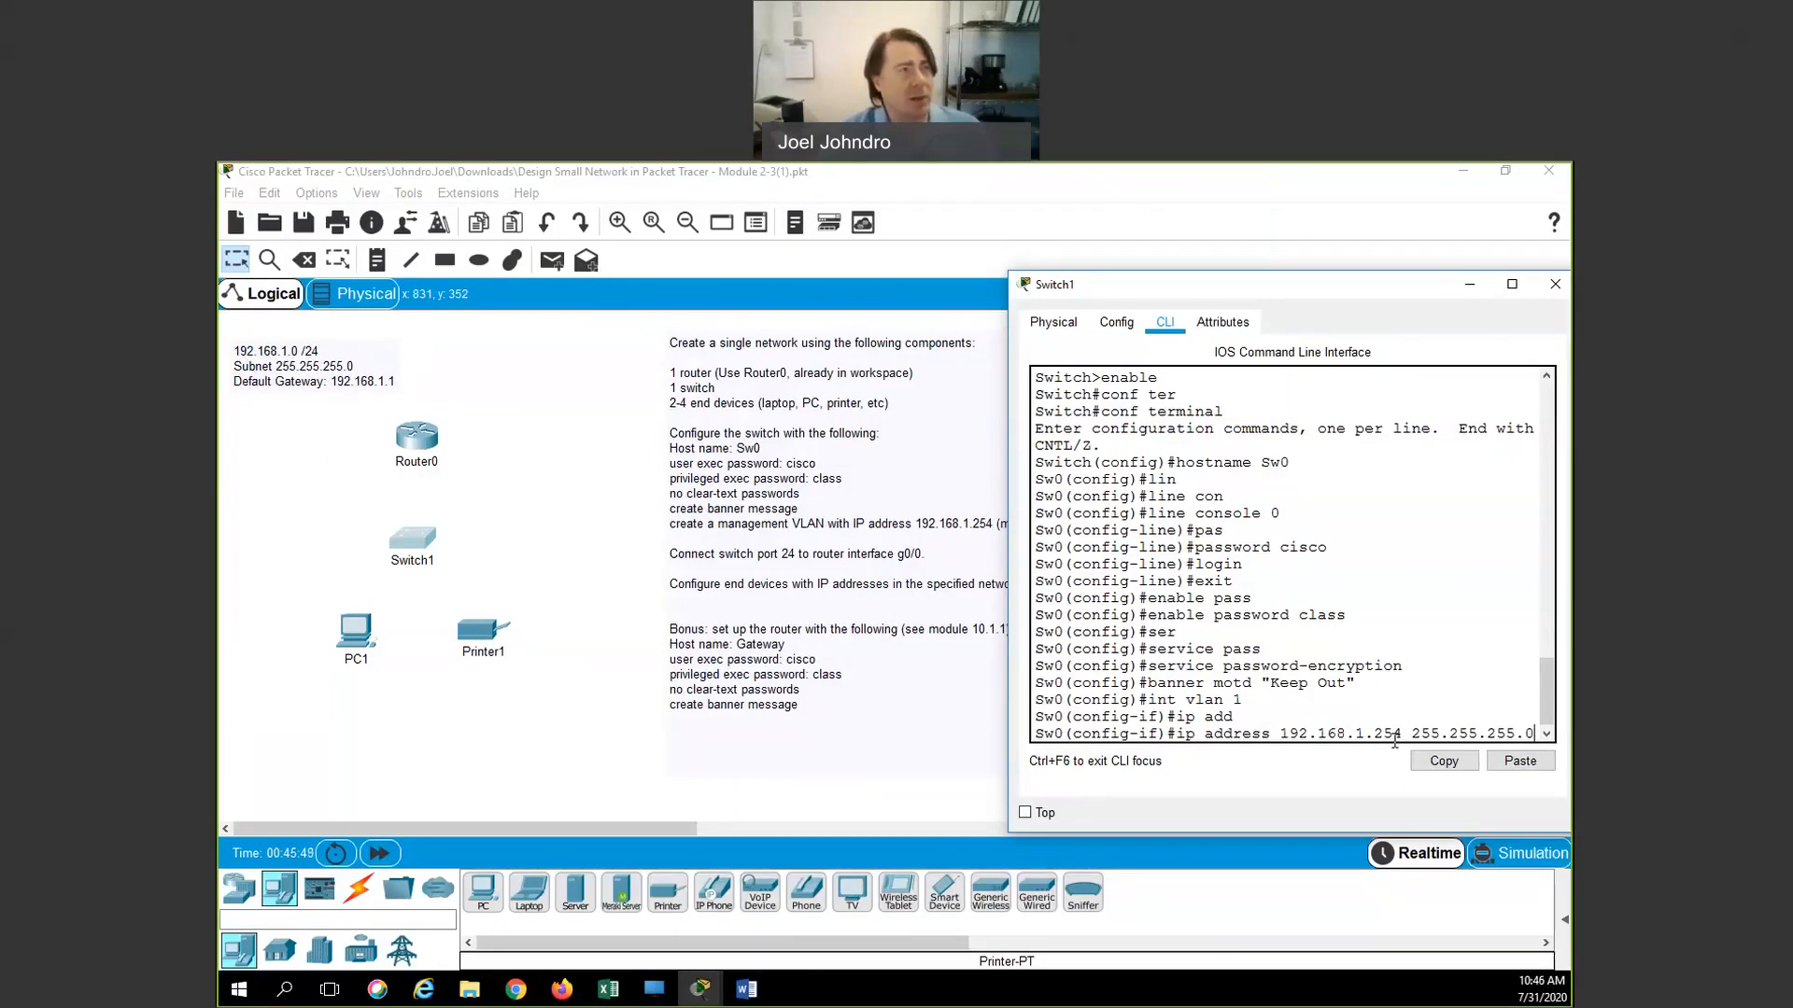
{"action": "key", "text": "Return"}
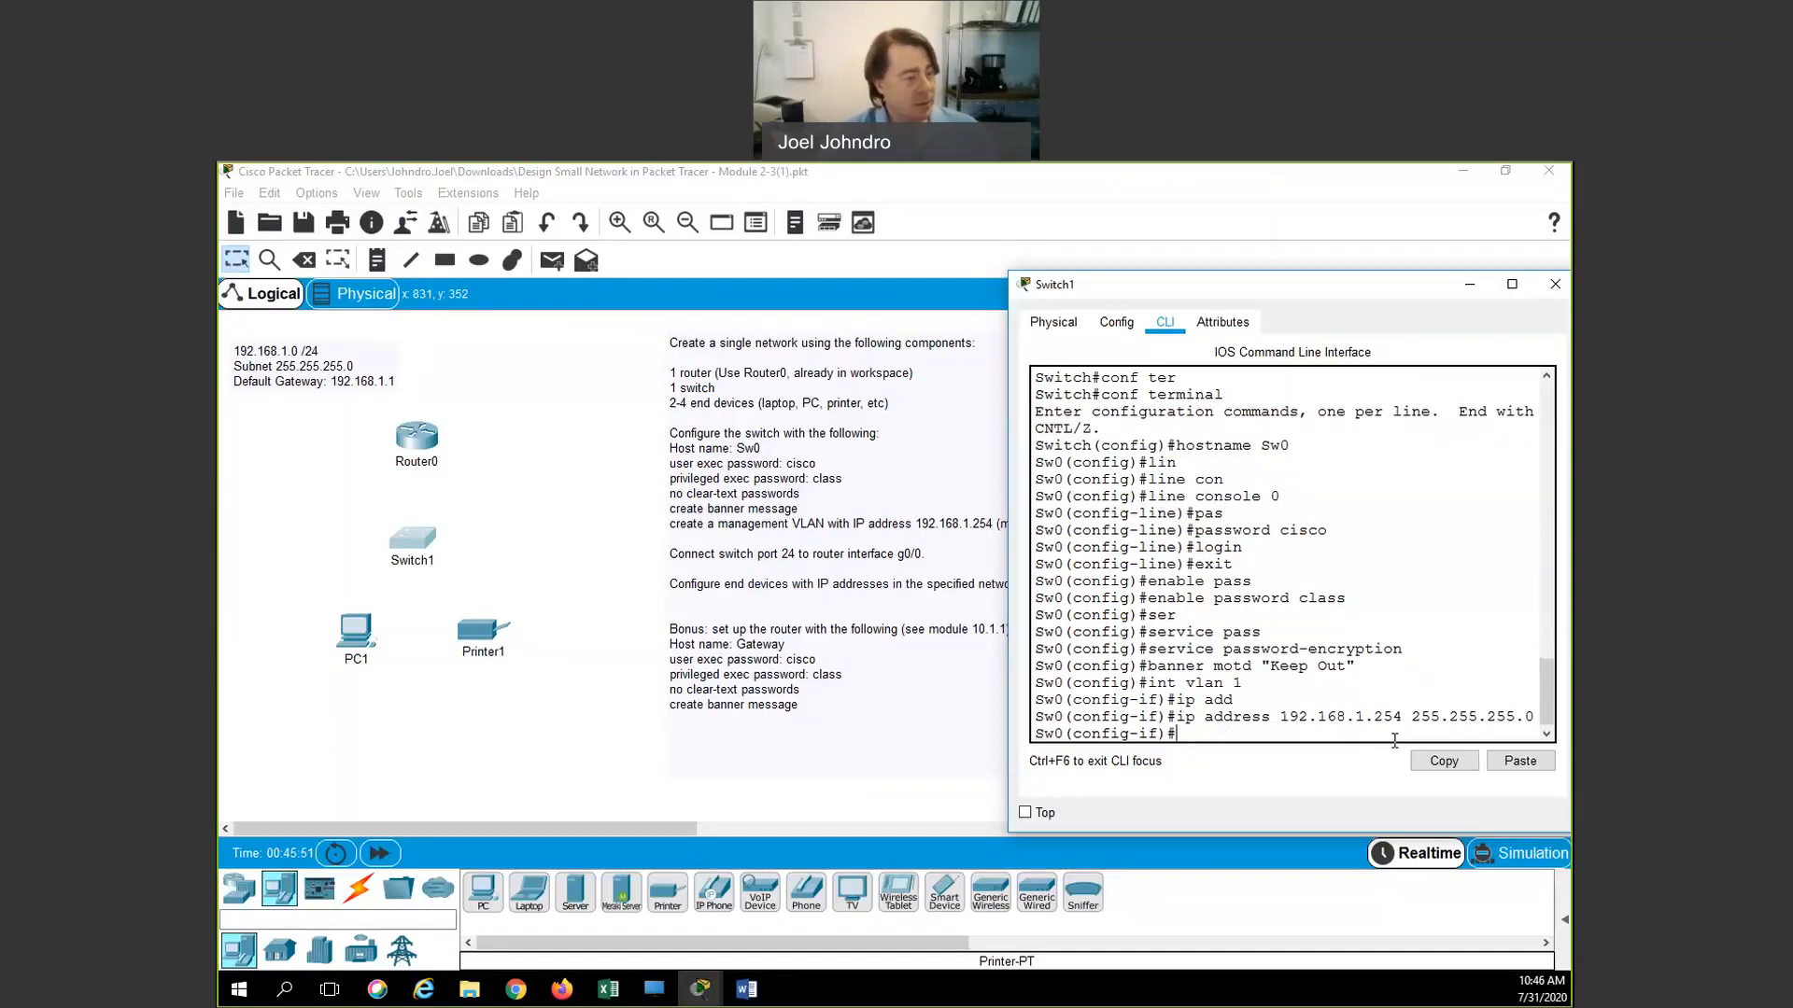
Bring VLAN 1 up with no shutdown and close the Switch1 window
{"action": "type", "text": "sh"}
{"action": "key", "text": "BackSpace"}
{"action": "key", "text": "BackSpace"}
{"action": "type", "text": "no shutdown"}
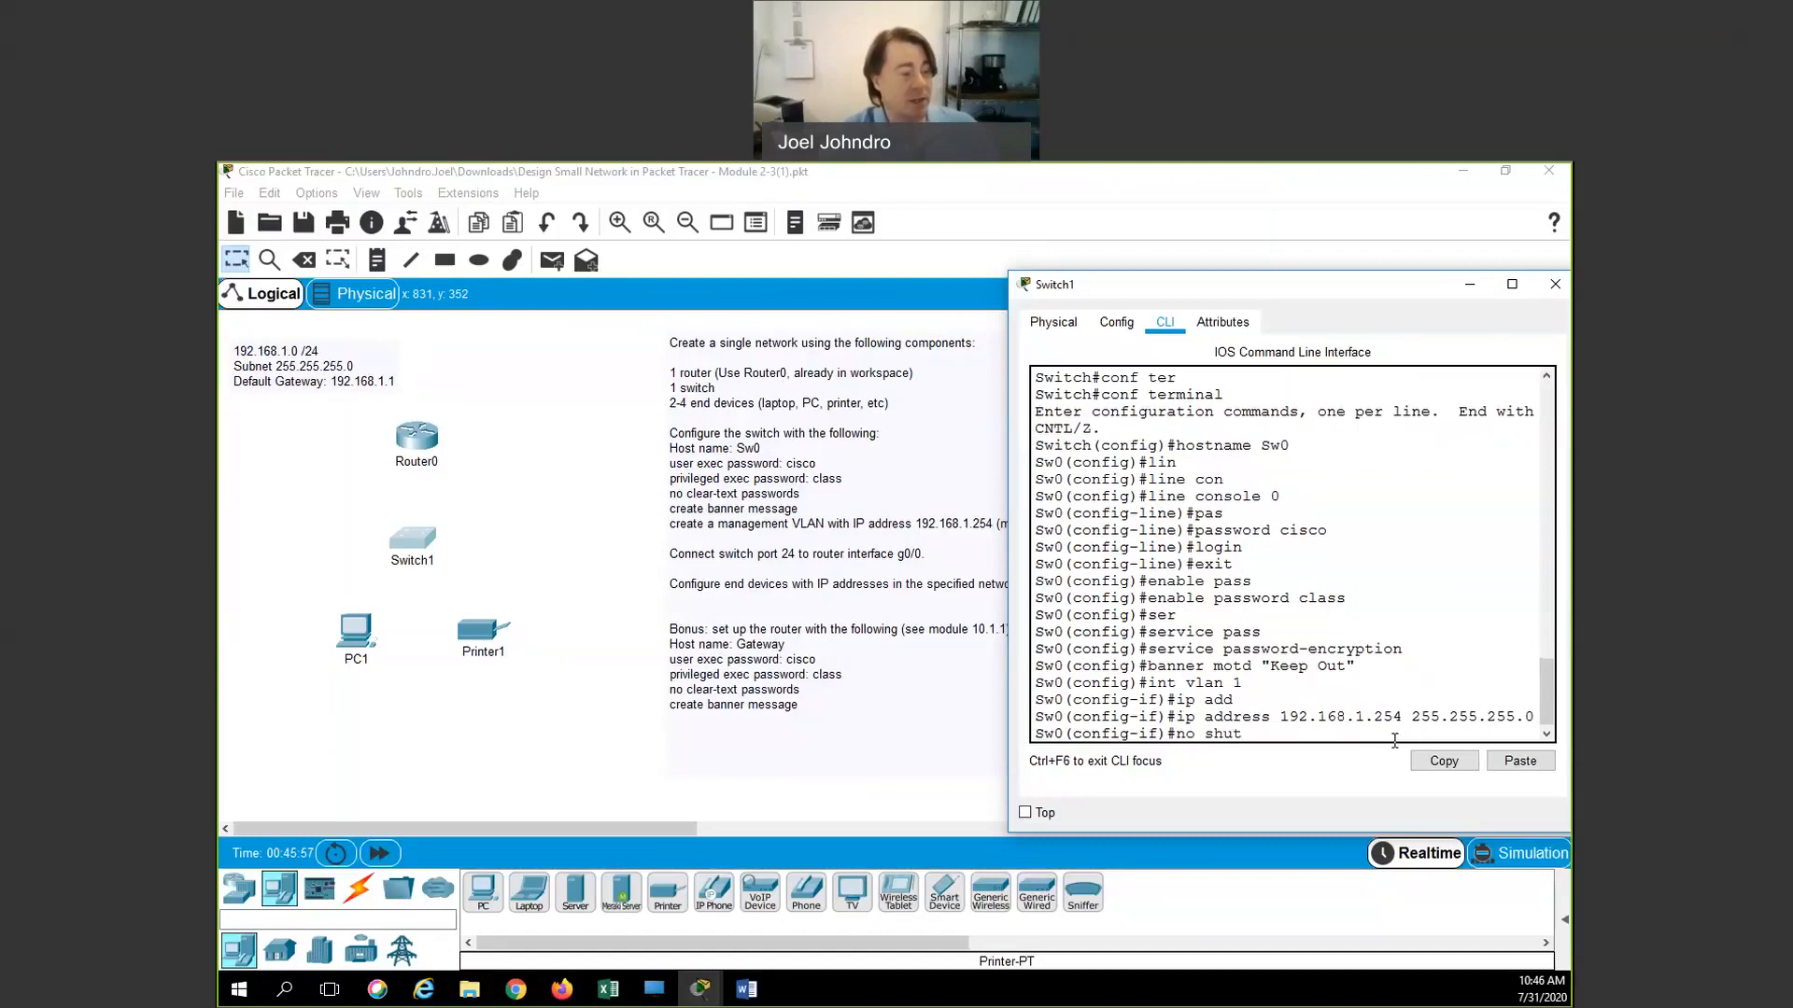
{"action": "key", "text": "Tab"}
{"action": "key", "text": "Return"}
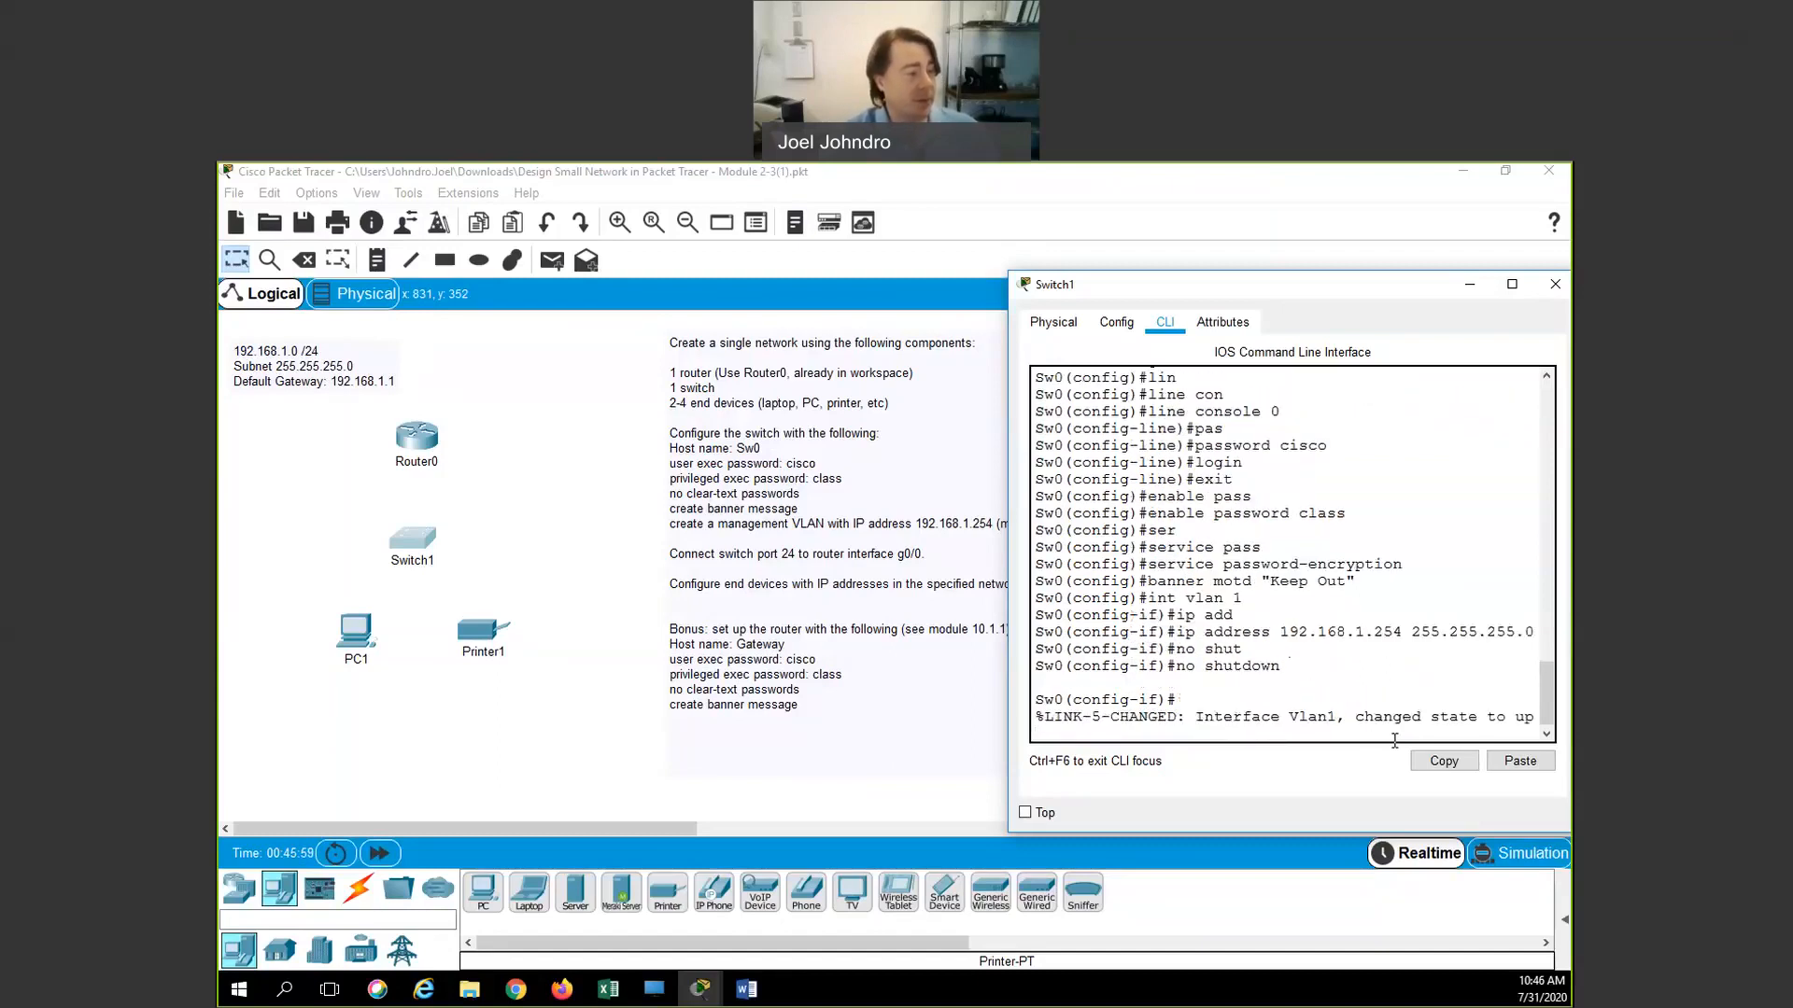
{"action": "key", "text": "Return"}
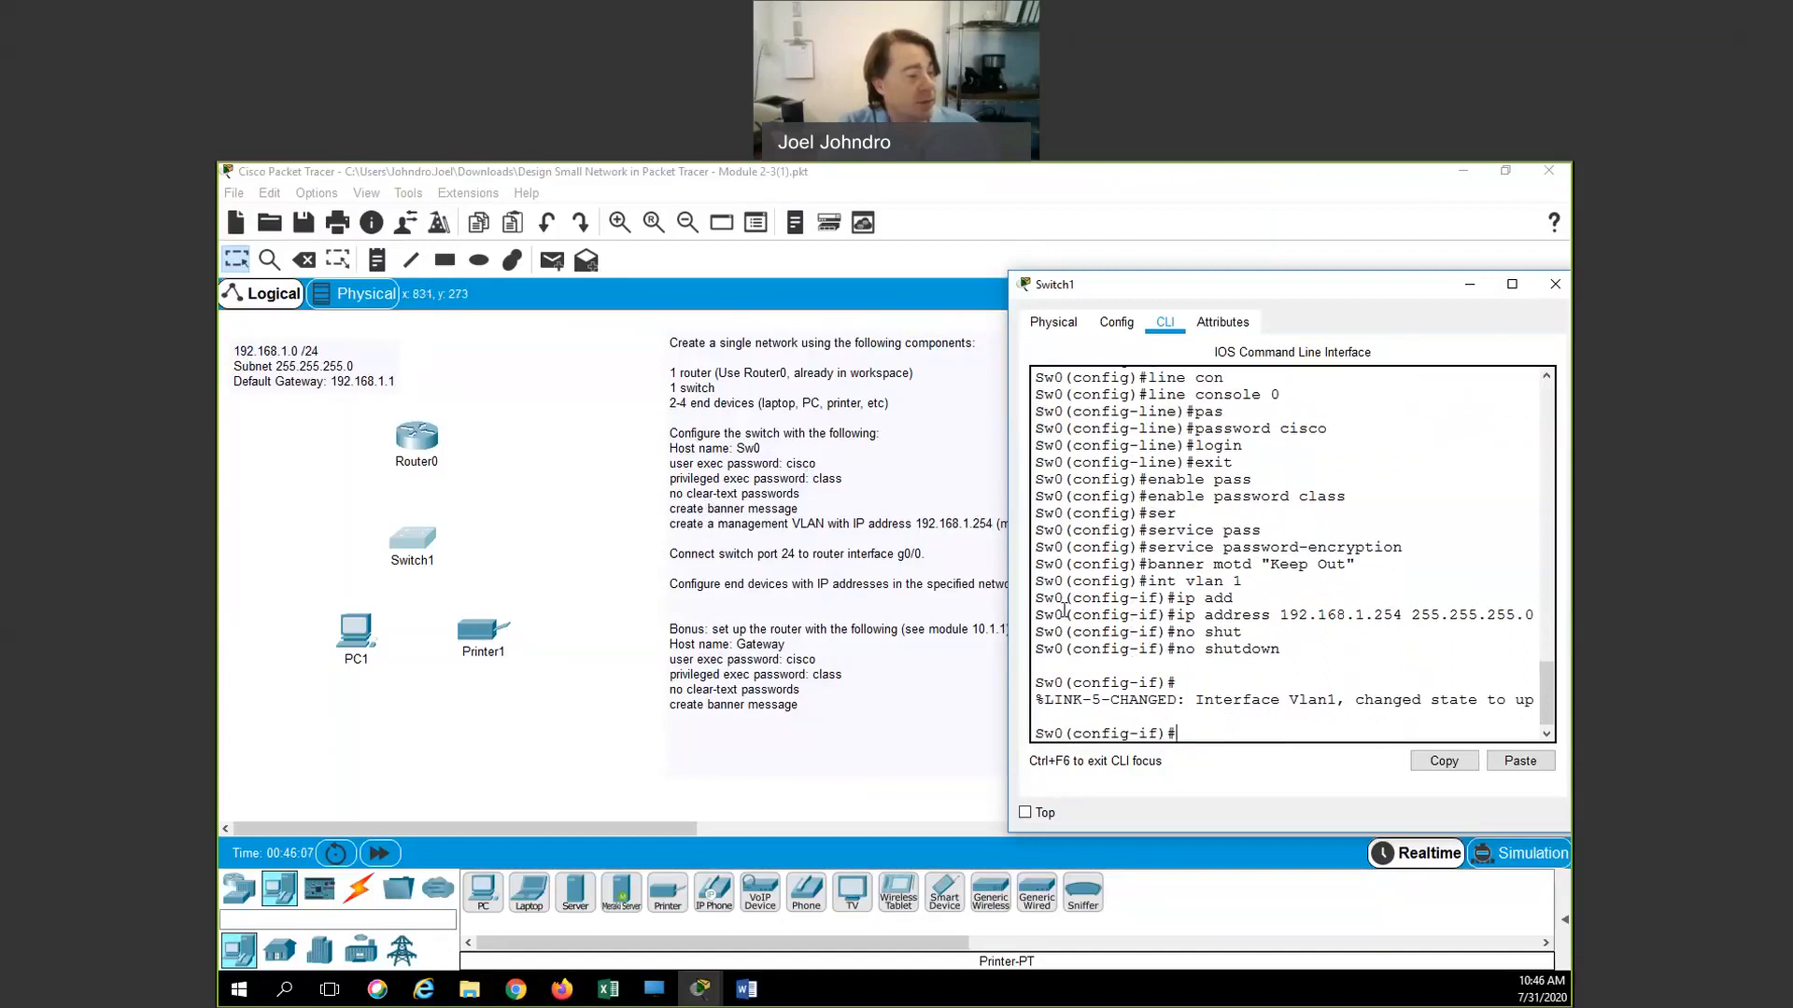
{"action": "left_click", "coordinate": [1549, 284]}
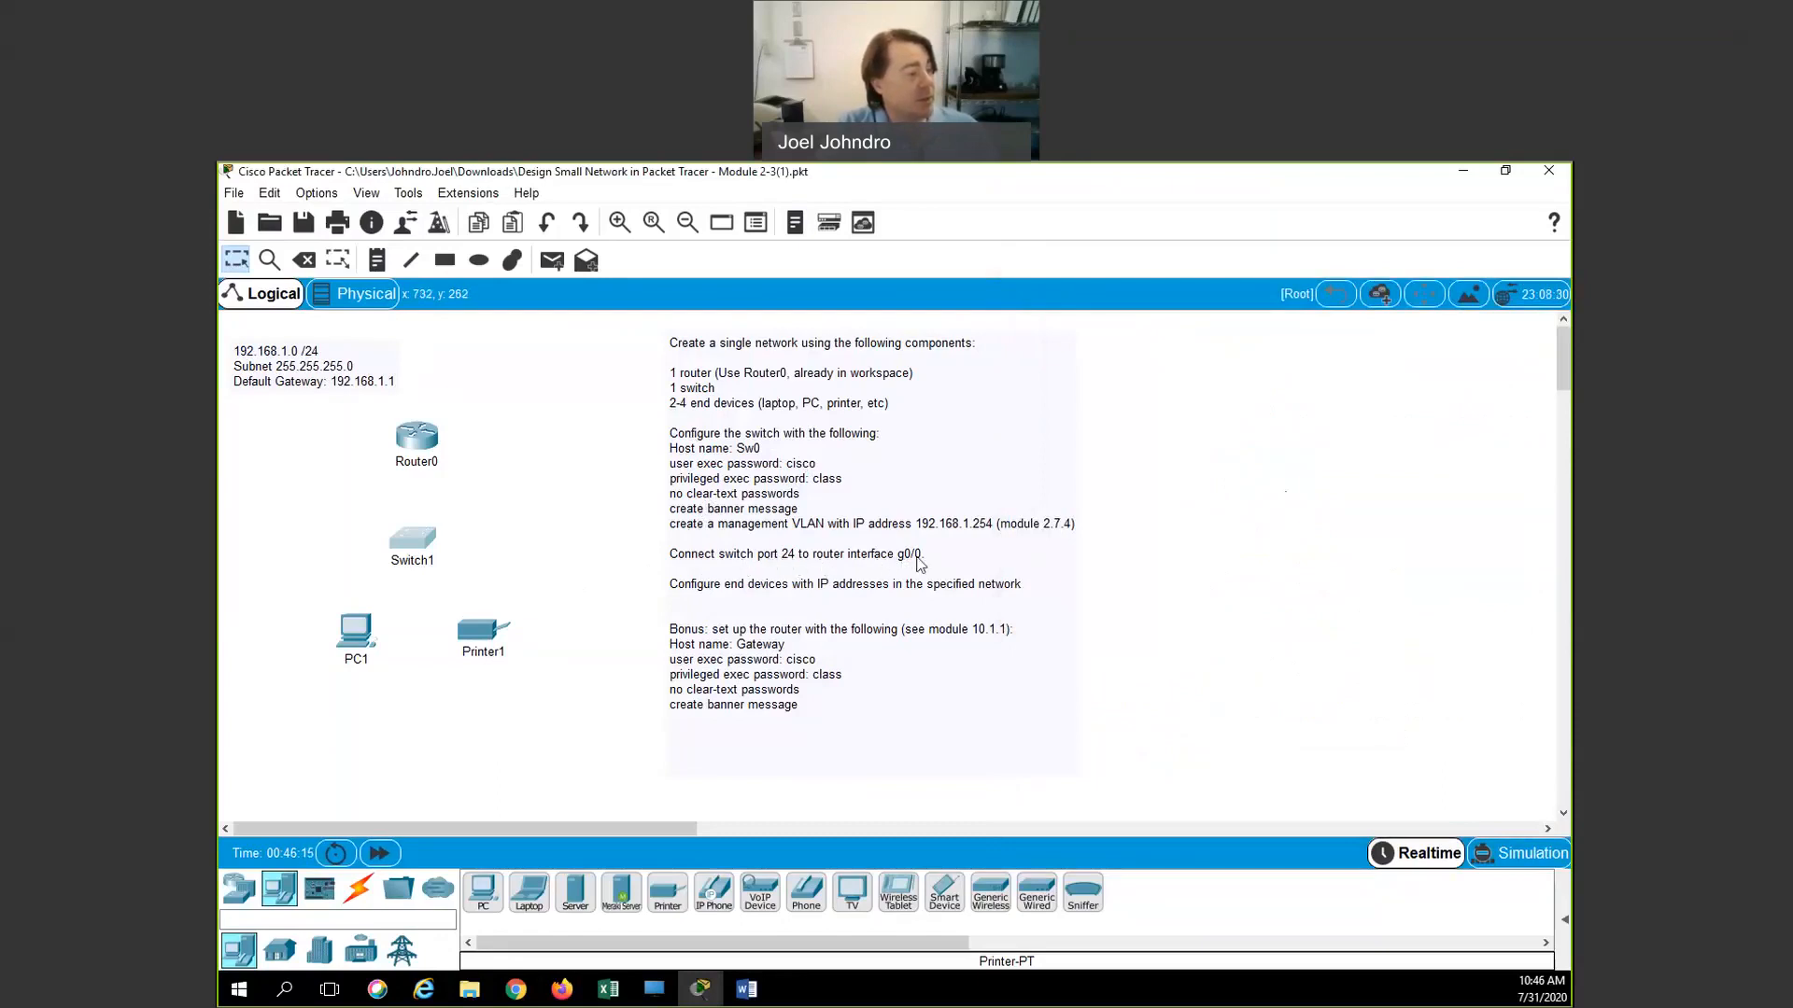
Cable Switch1's FastEthernet0/24 to Router0's GigabitEthernet0/0 with a copper straight-through cable
{"action": "left_click", "coordinate": [425, 547]}
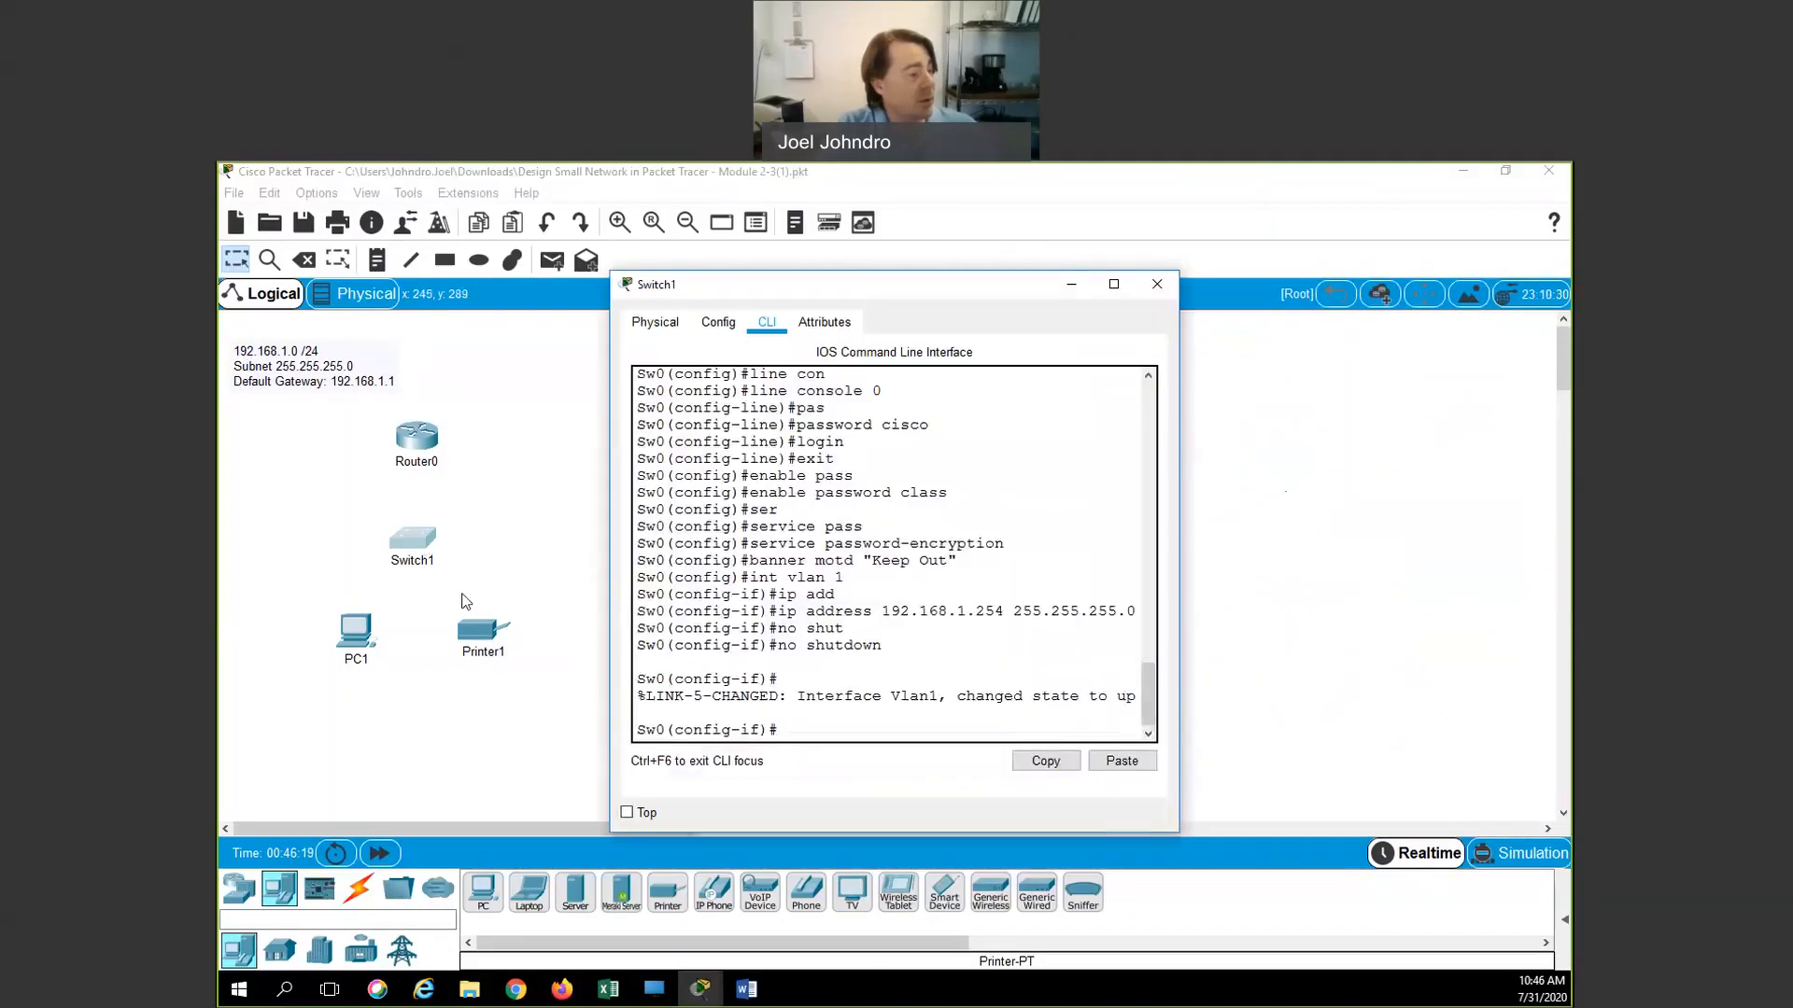
{"action": "left_click", "coordinate": [1156, 285]}
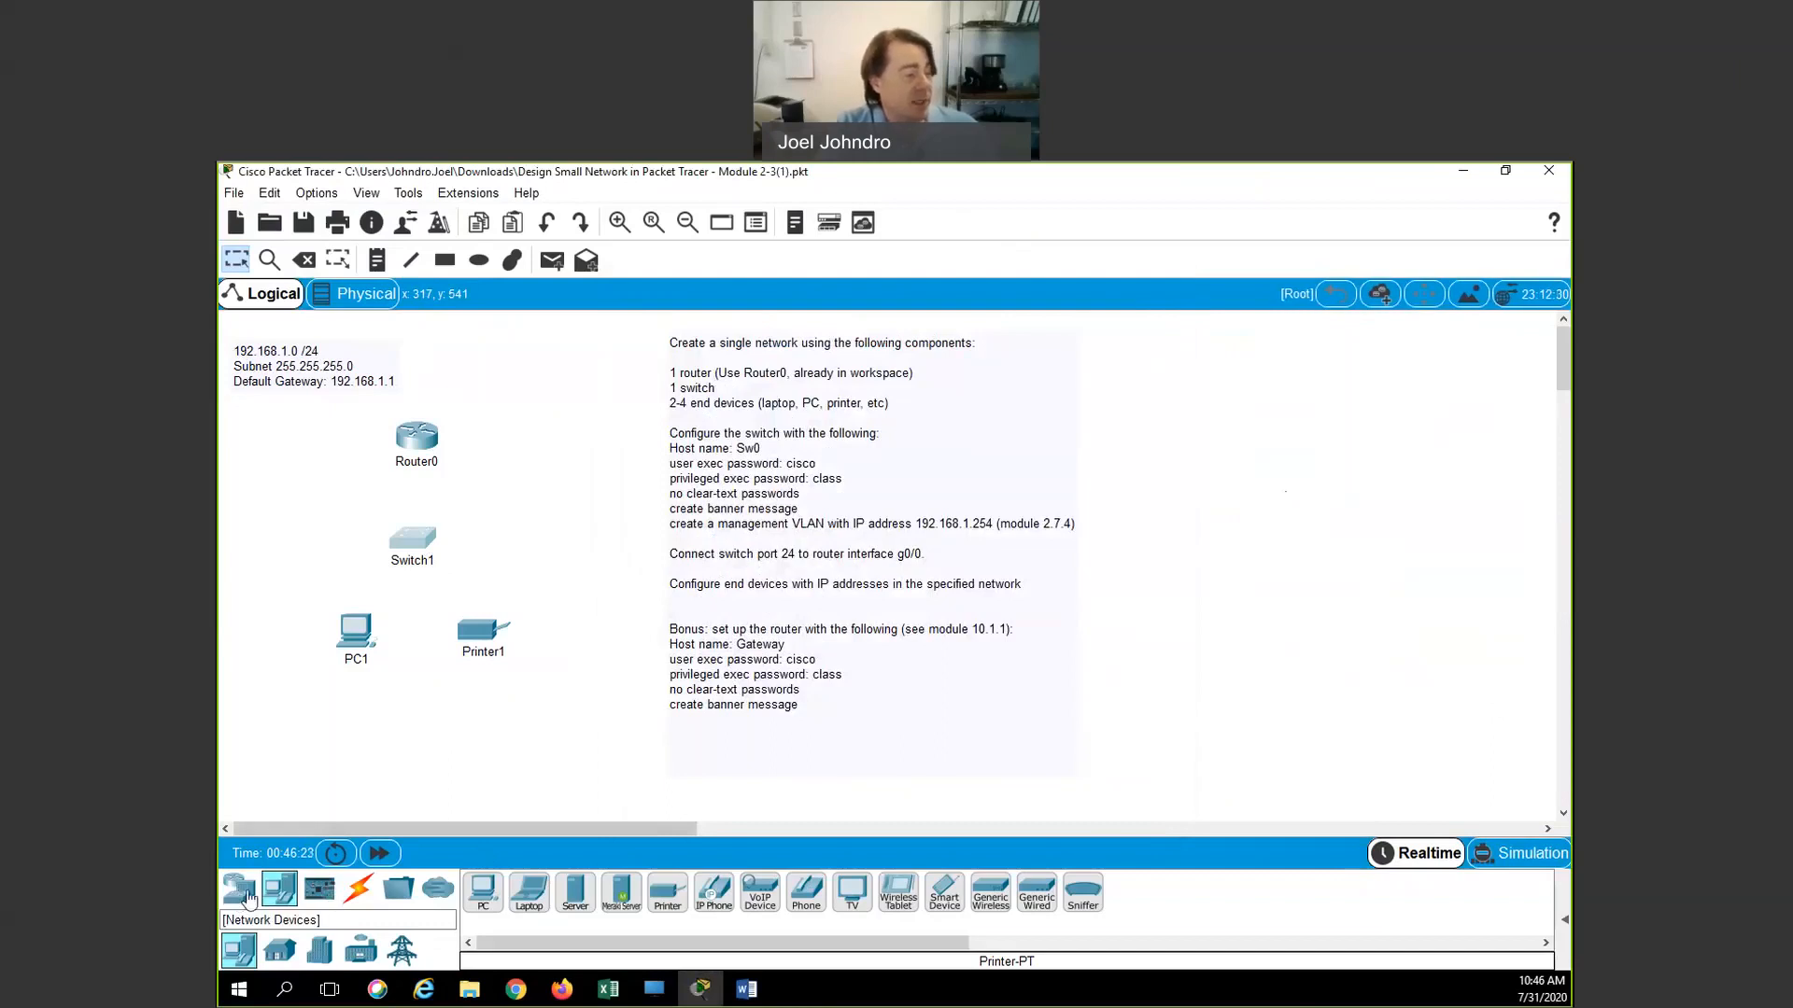
{"action": "left_click", "coordinate": [360, 892]}
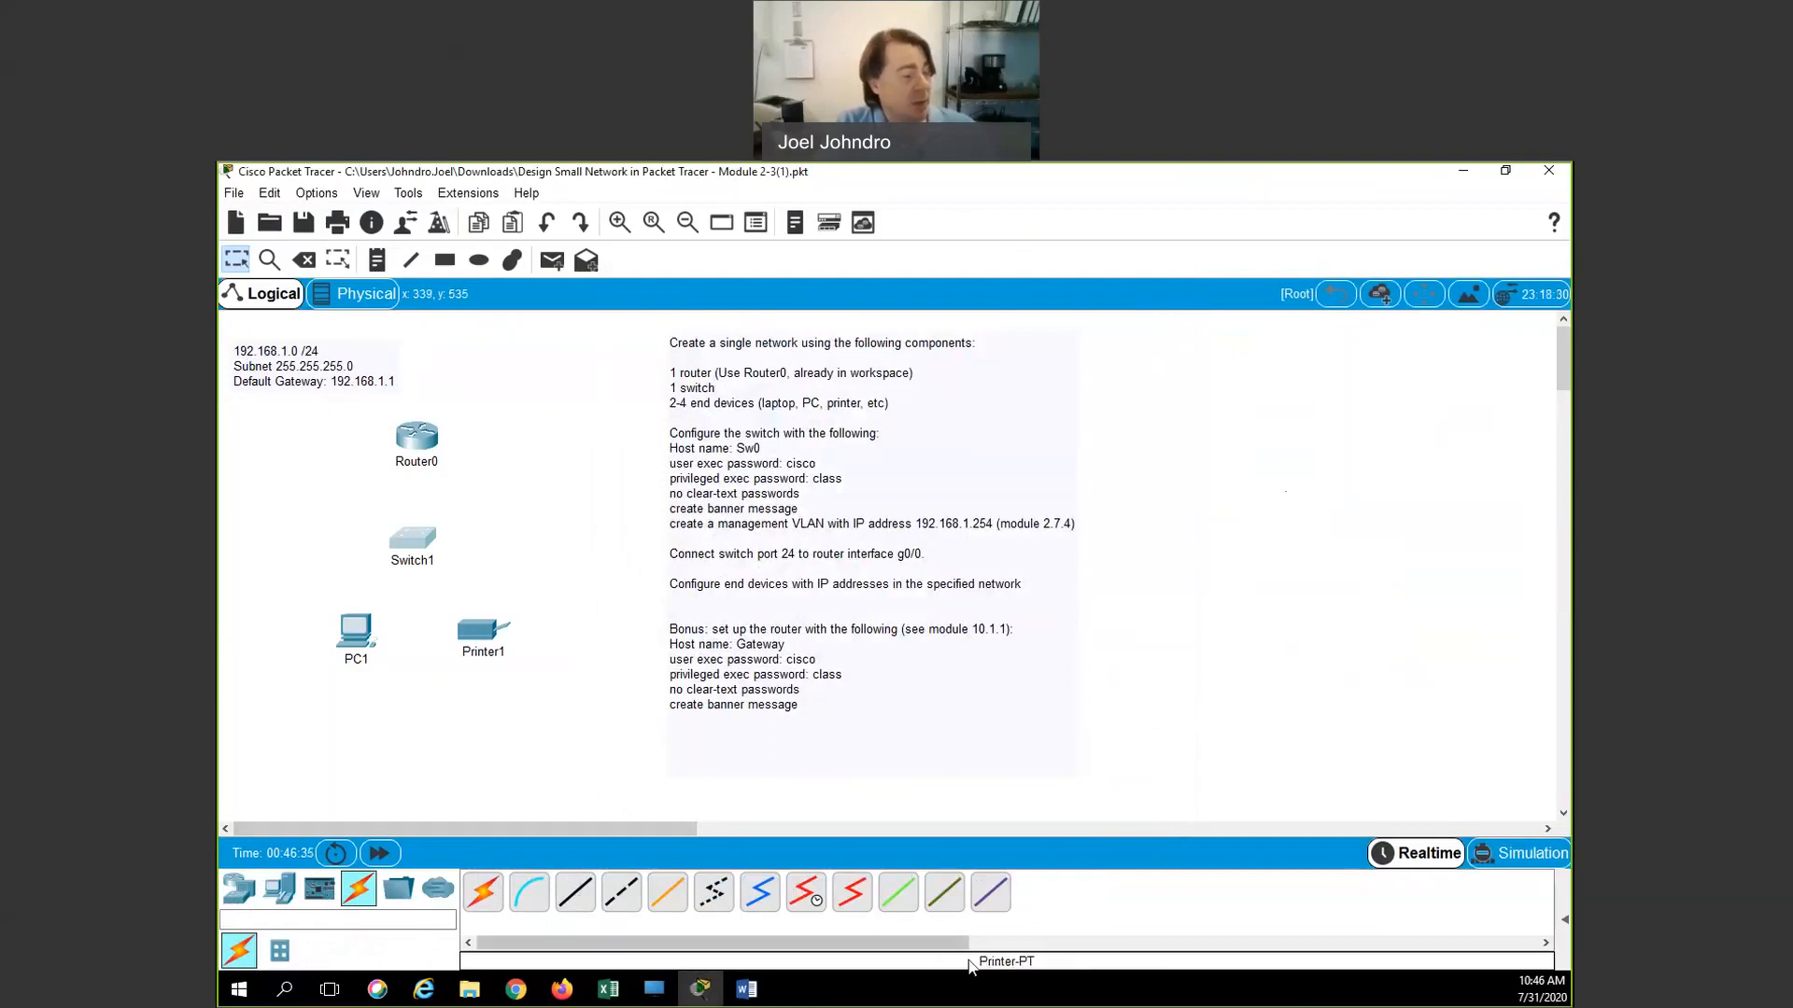
{"action": "left_click", "coordinate": [576, 899]}
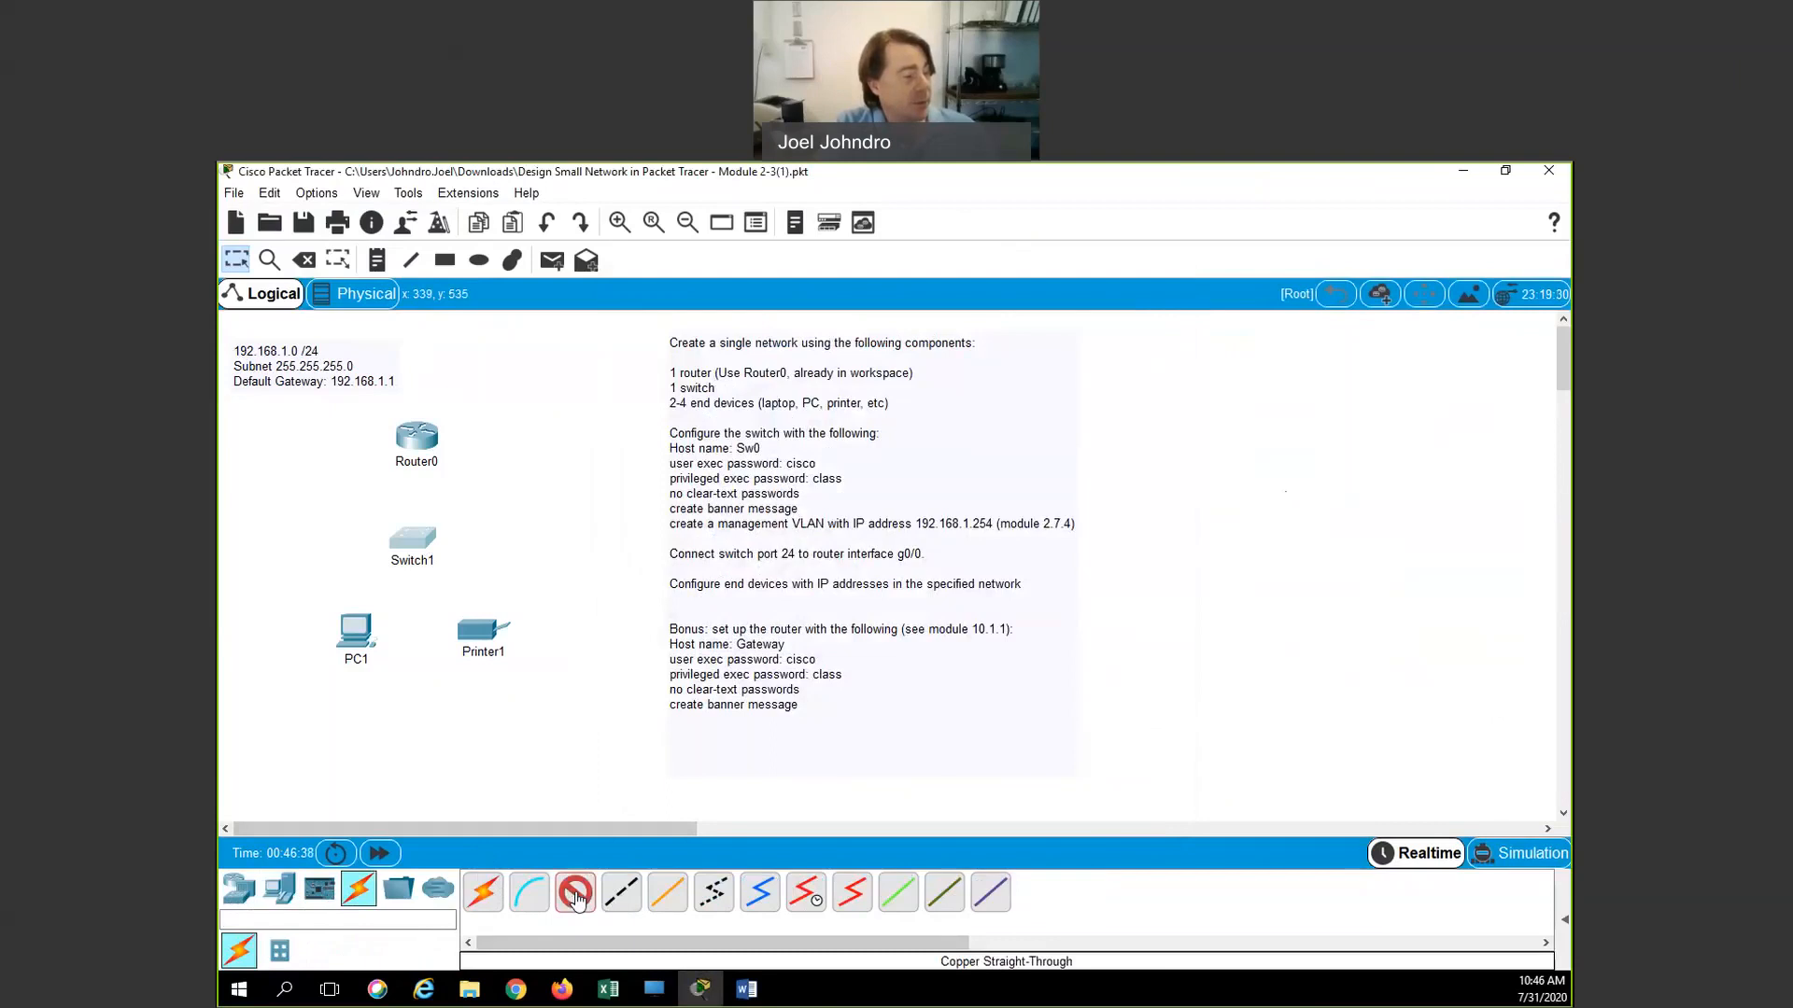
{"action": "left_click", "coordinate": [411, 536]}
{"action": "left_click", "coordinate": [481, 672]}
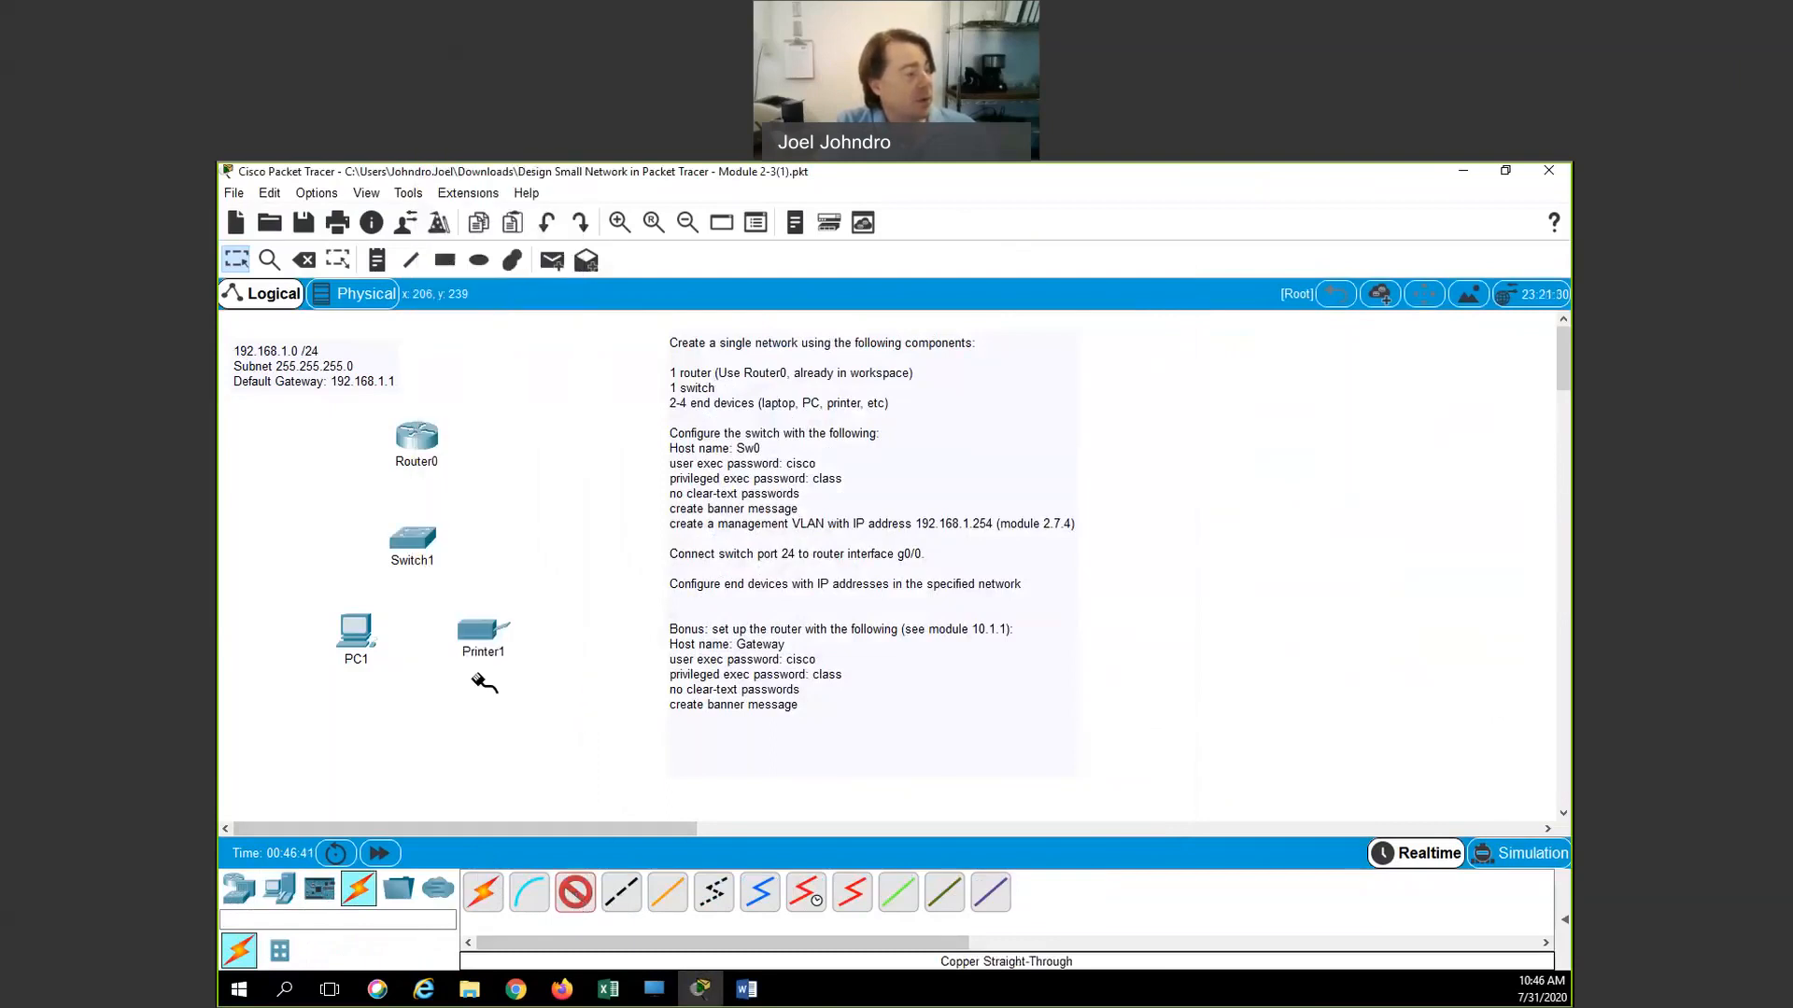
{"action": "left_click", "coordinate": [416, 439]}
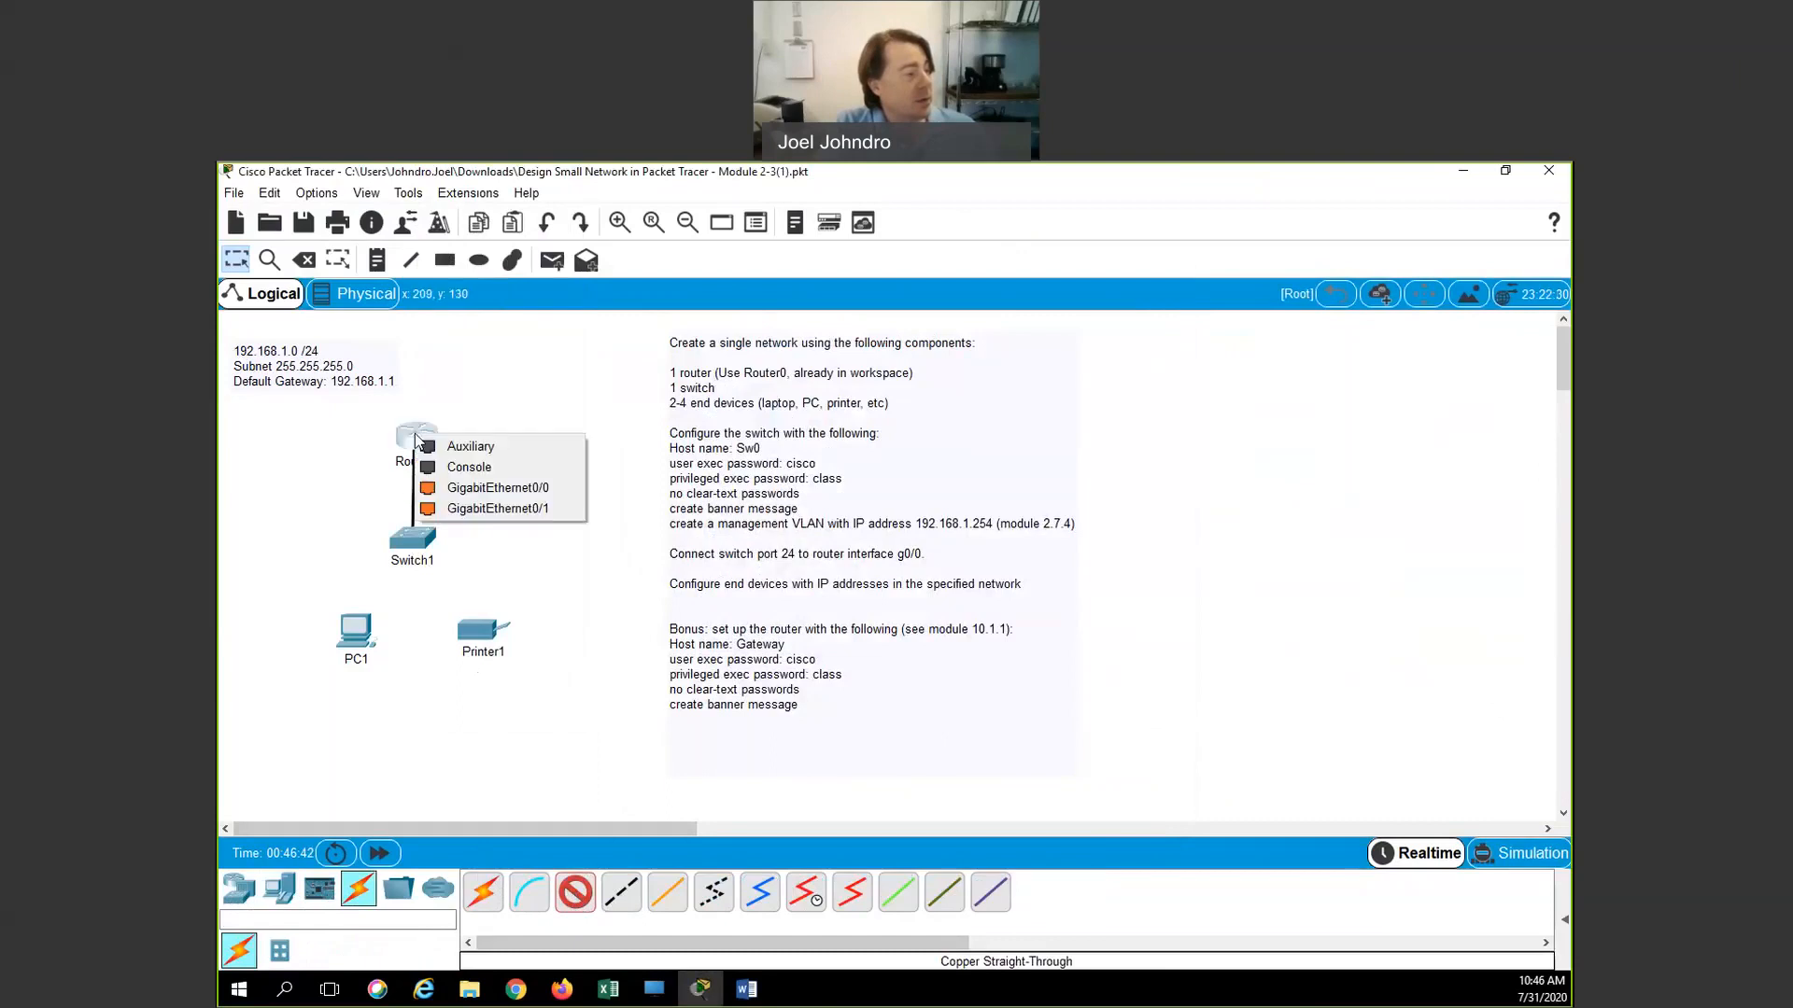
{"action": "left_click", "coordinate": [458, 491]}
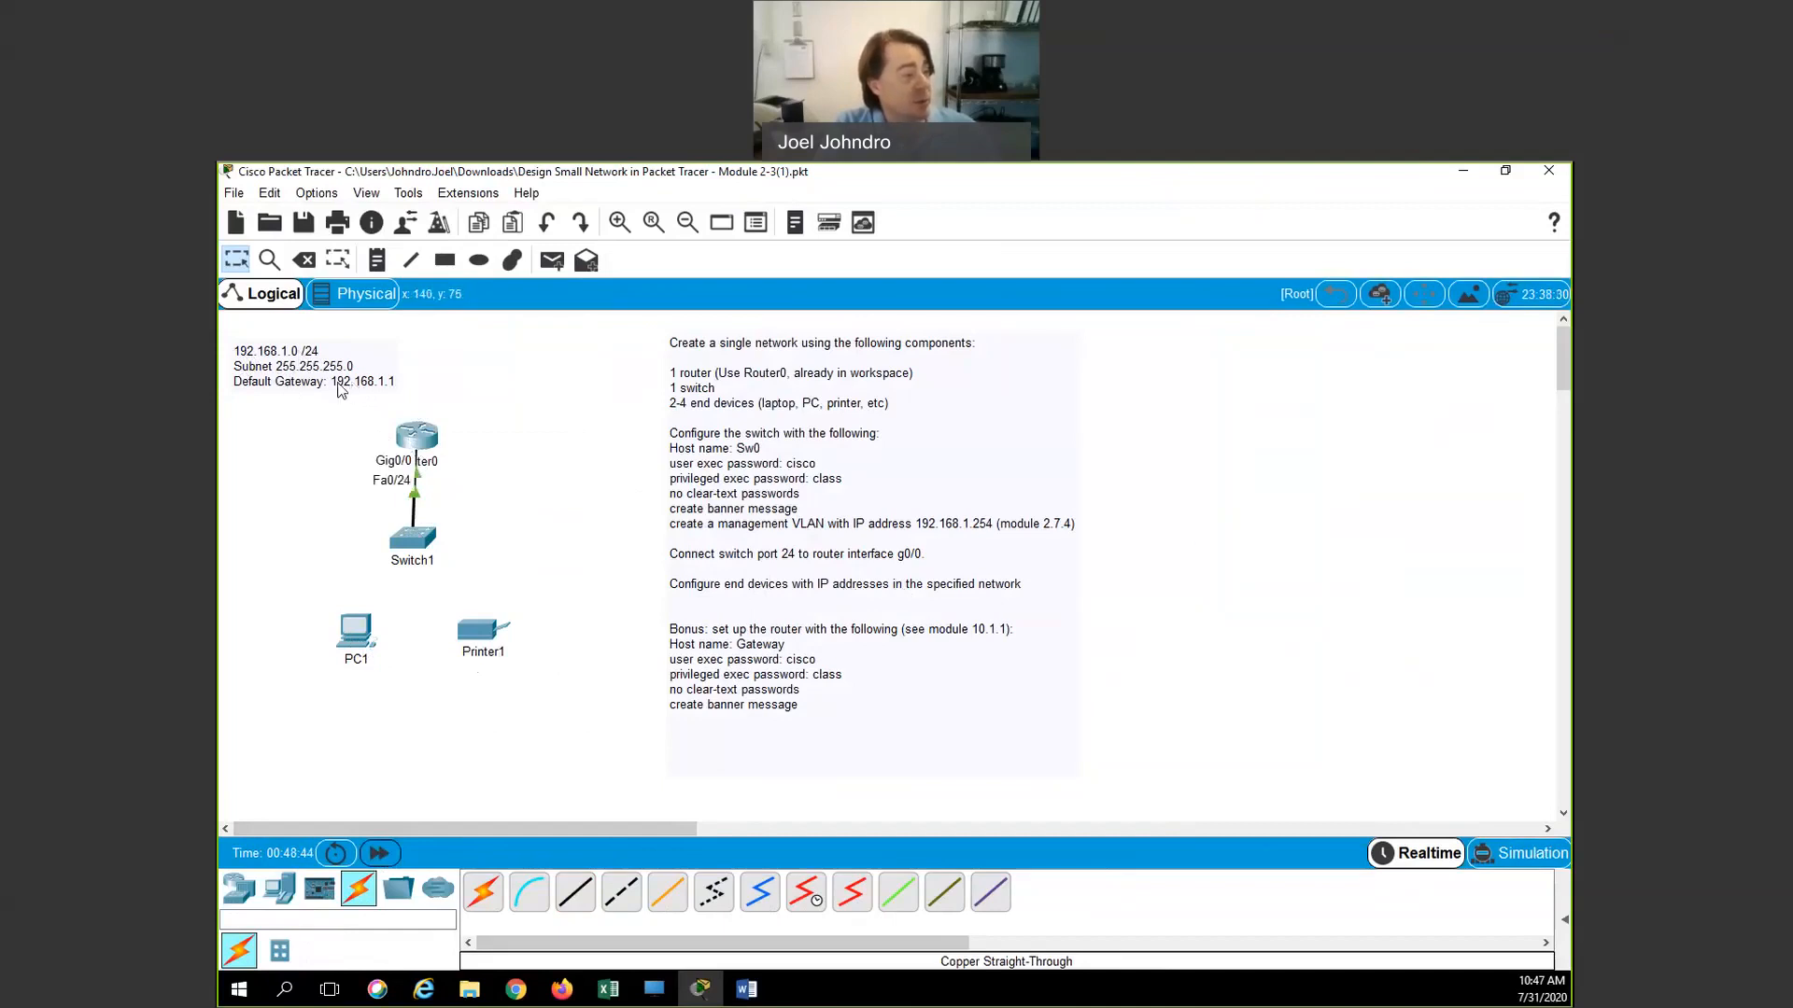
{"action": "left_click", "coordinate": [355, 642]}
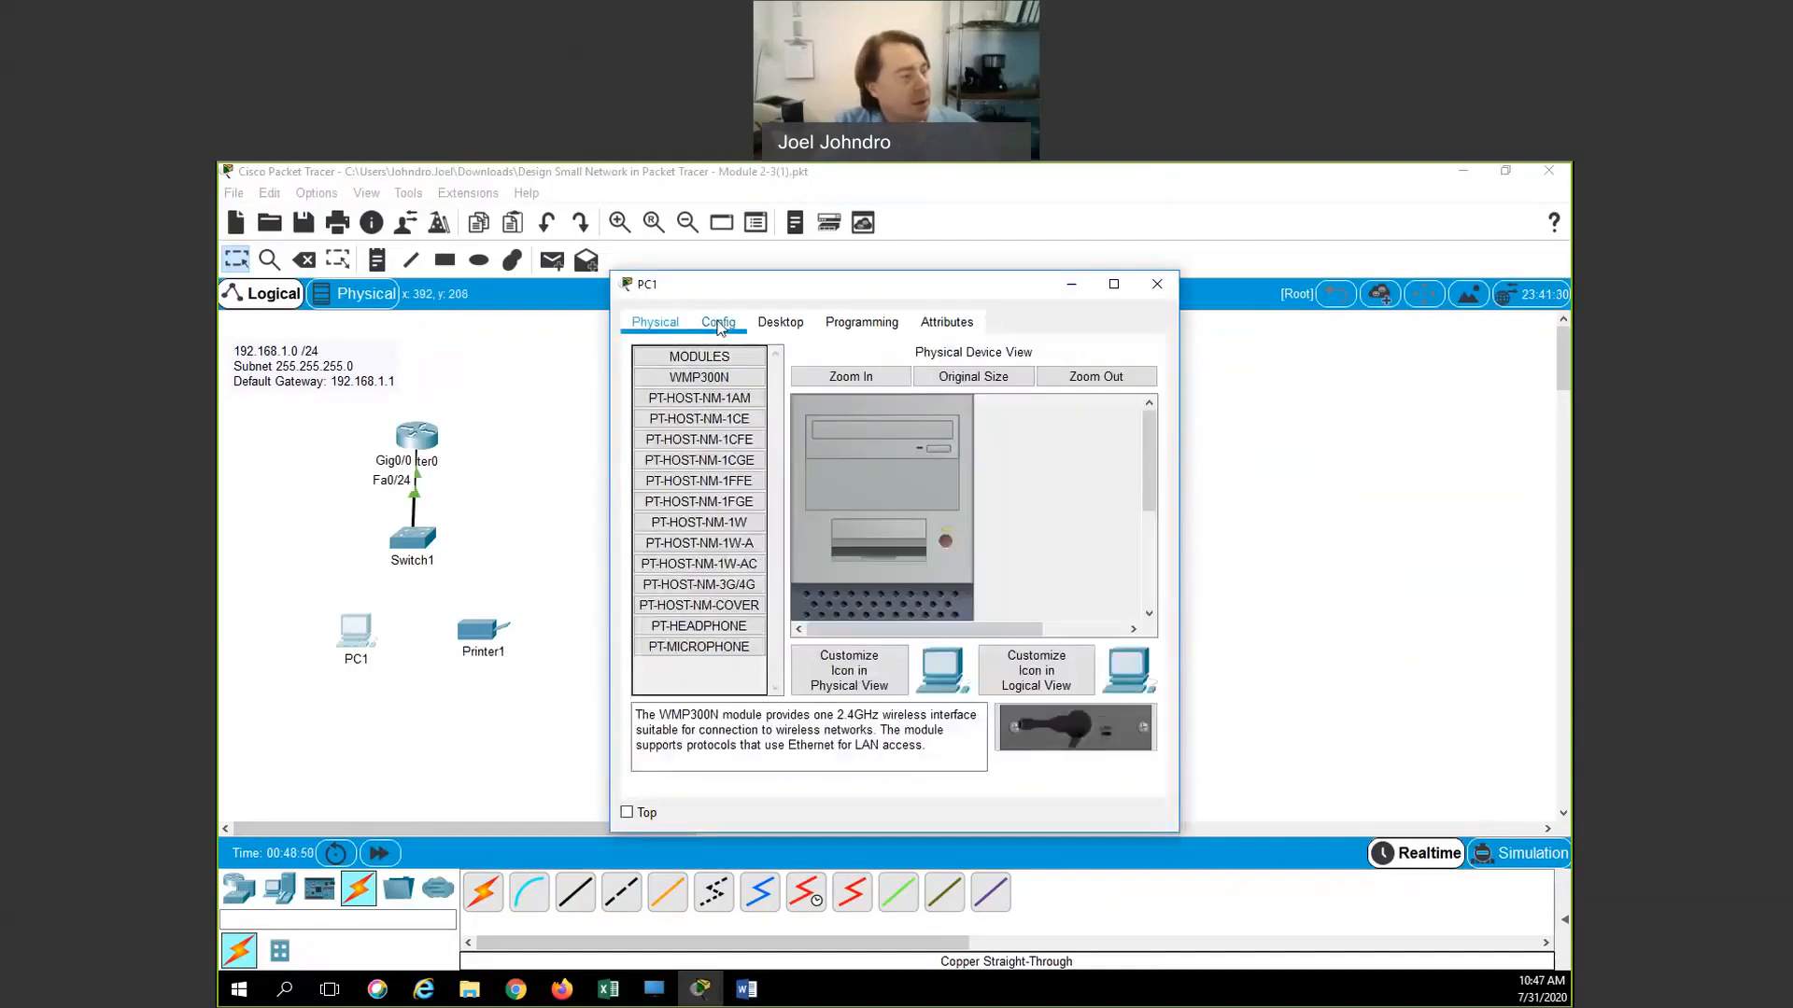
In PC1's Desktop IP Configuration, set the default gateway to 192.168.1.1
{"action": "left_click", "coordinate": [737, 322]}
{"action": "left_click", "coordinate": [793, 327]}
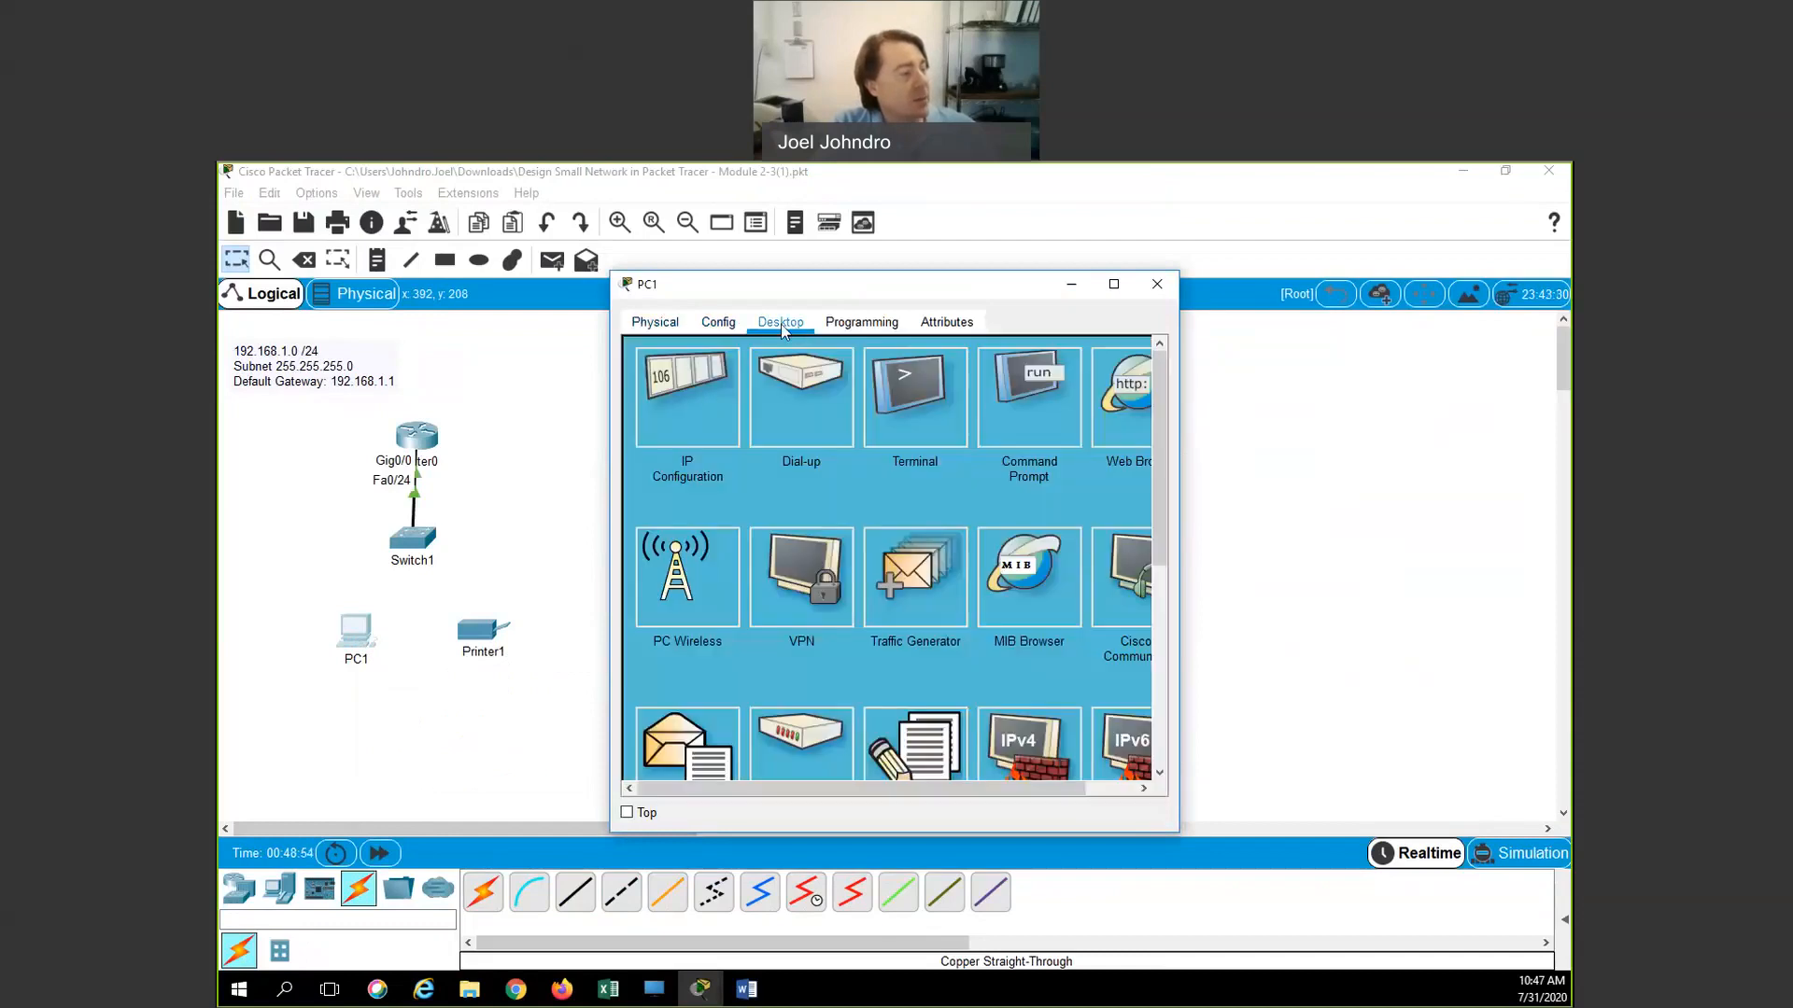
{"action": "left_click", "coordinate": [676, 420]}
{"action": "left_click", "coordinate": [820, 459]}
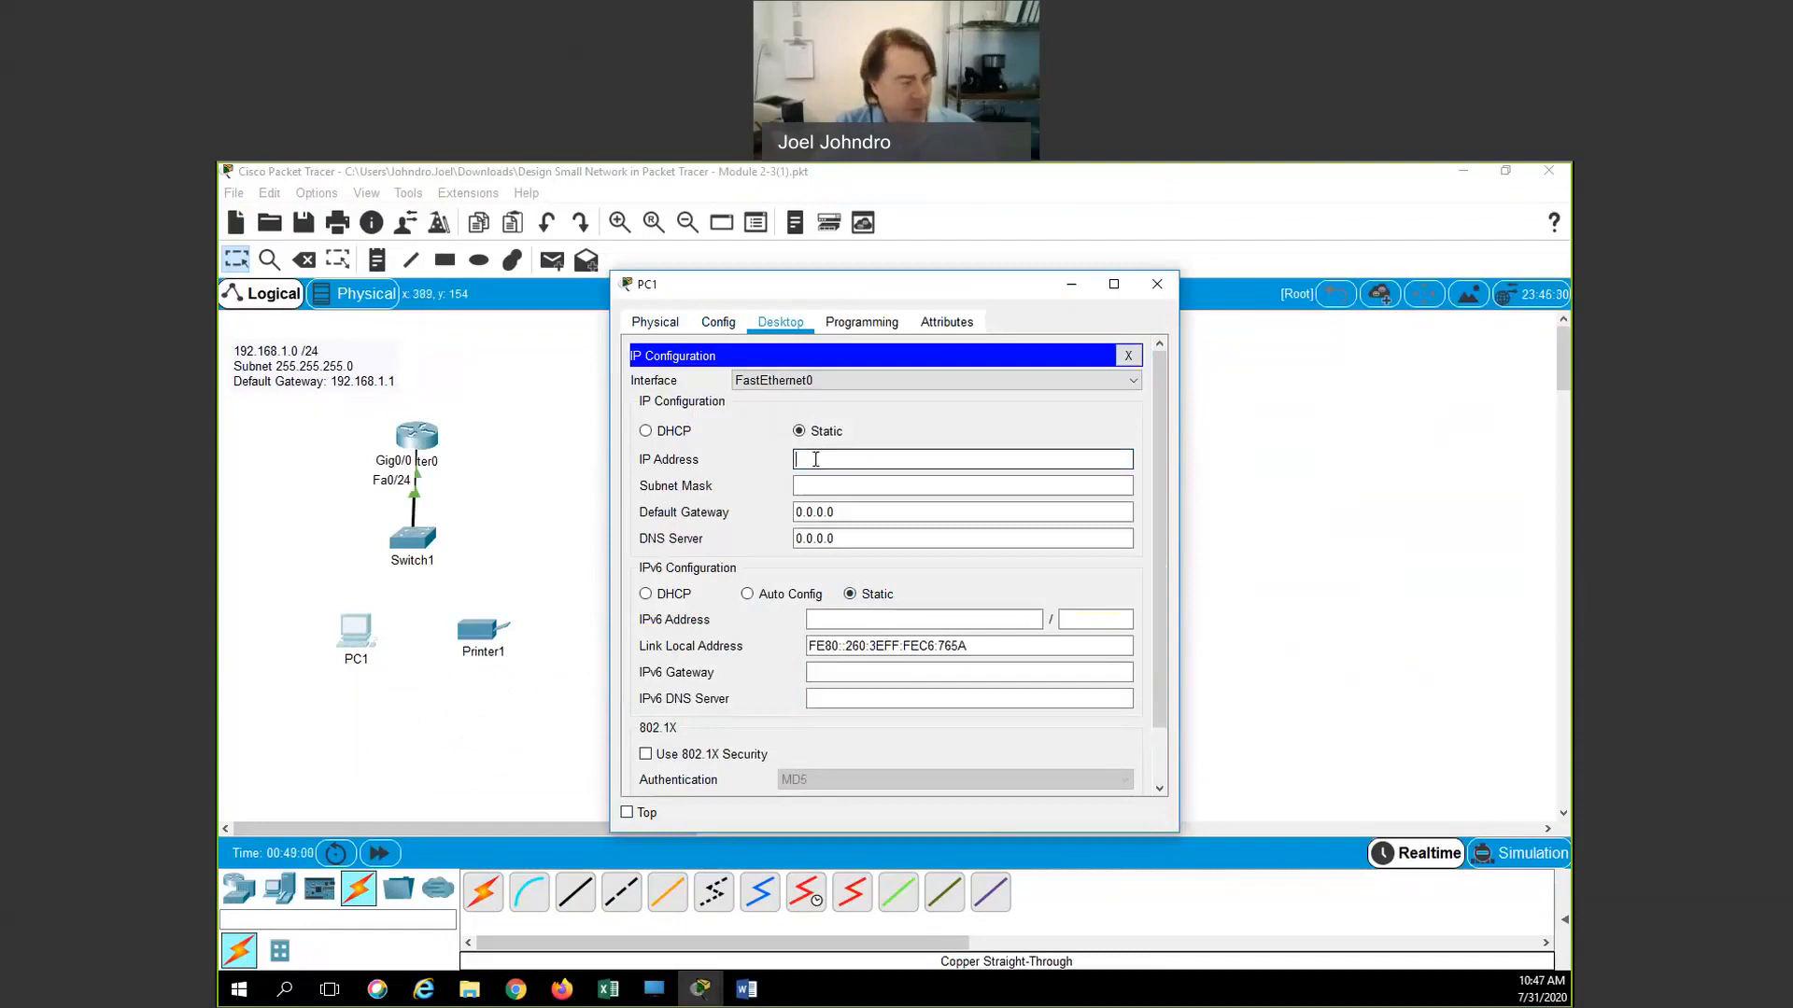
{"action": "left_click", "coordinate": [800, 513]}
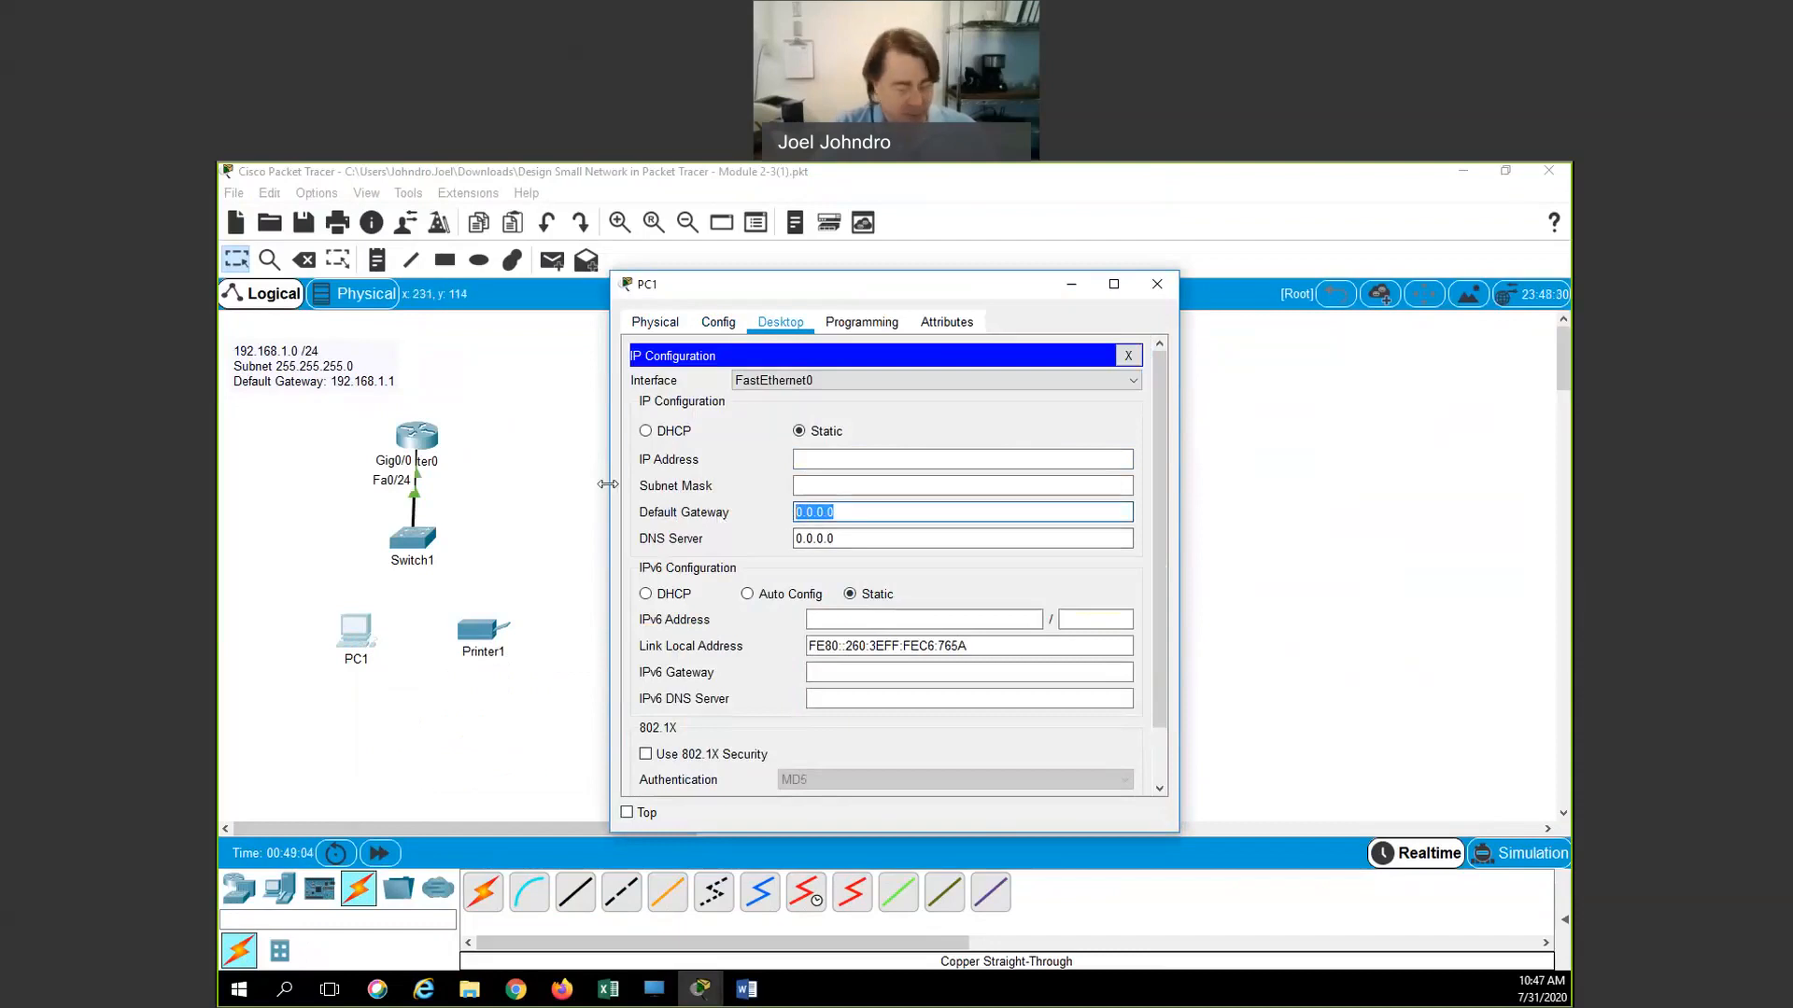
{"action": "type", "text": "192.168"}
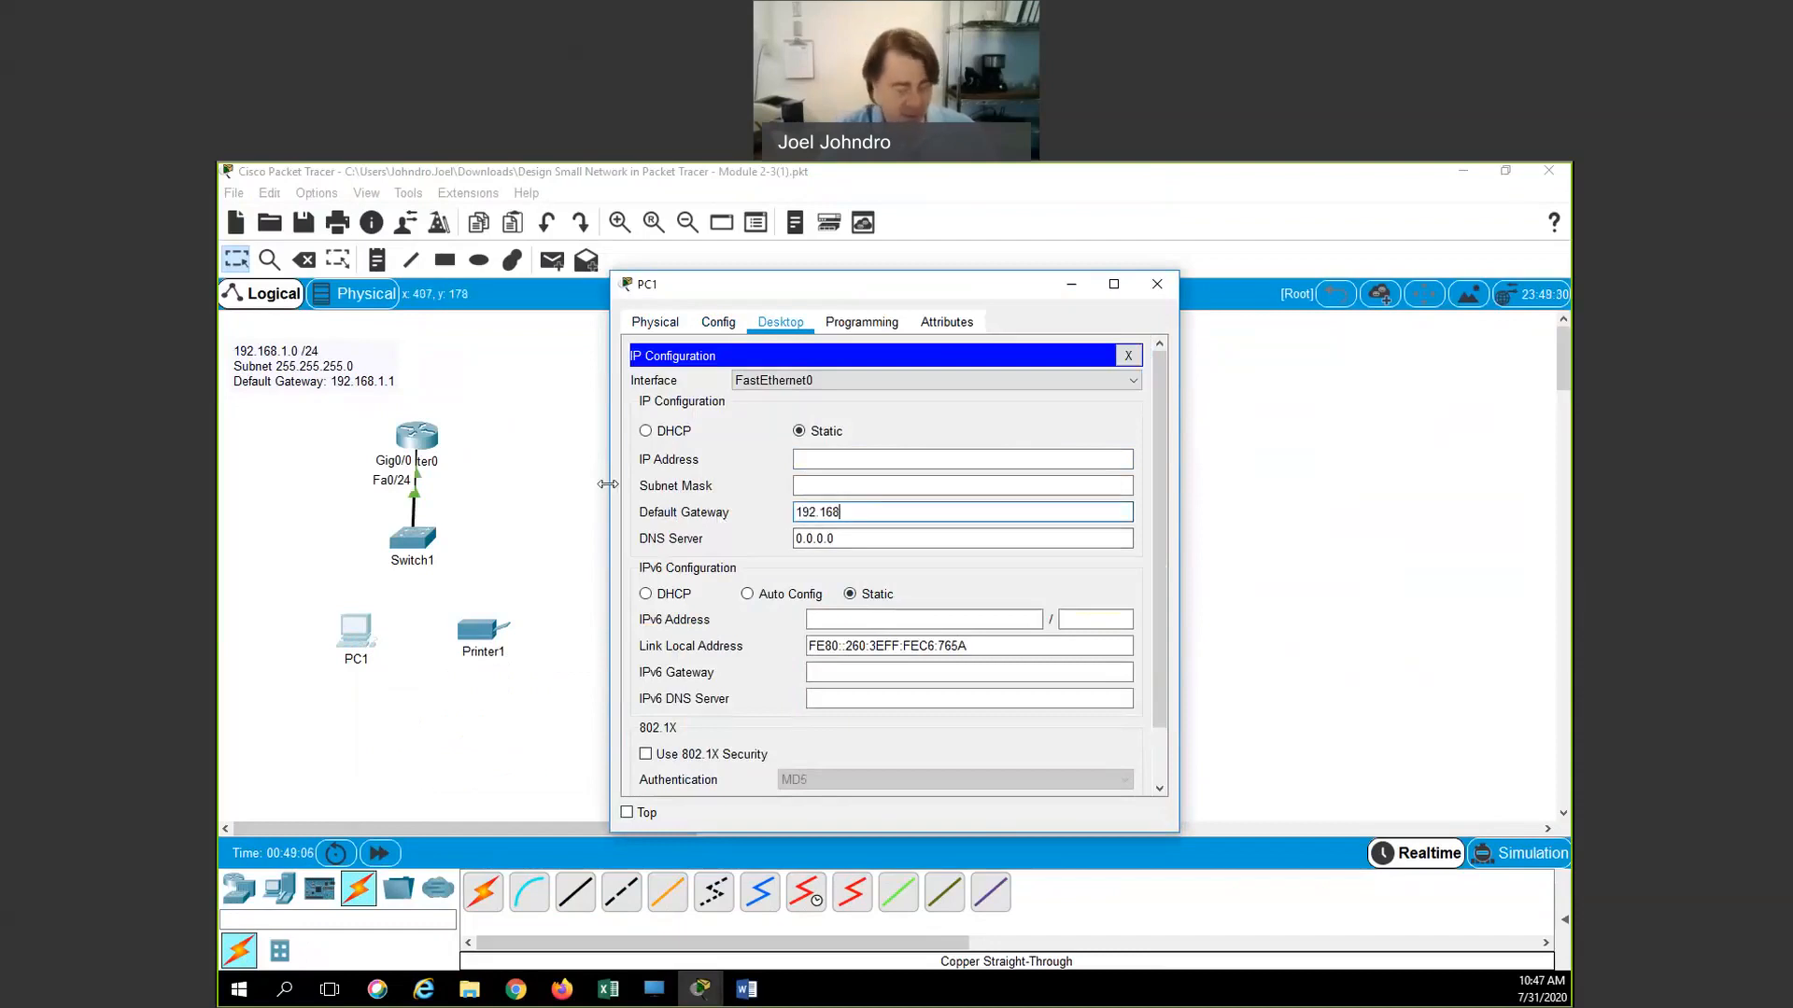
{"action": "type", "text": ".1.1"}
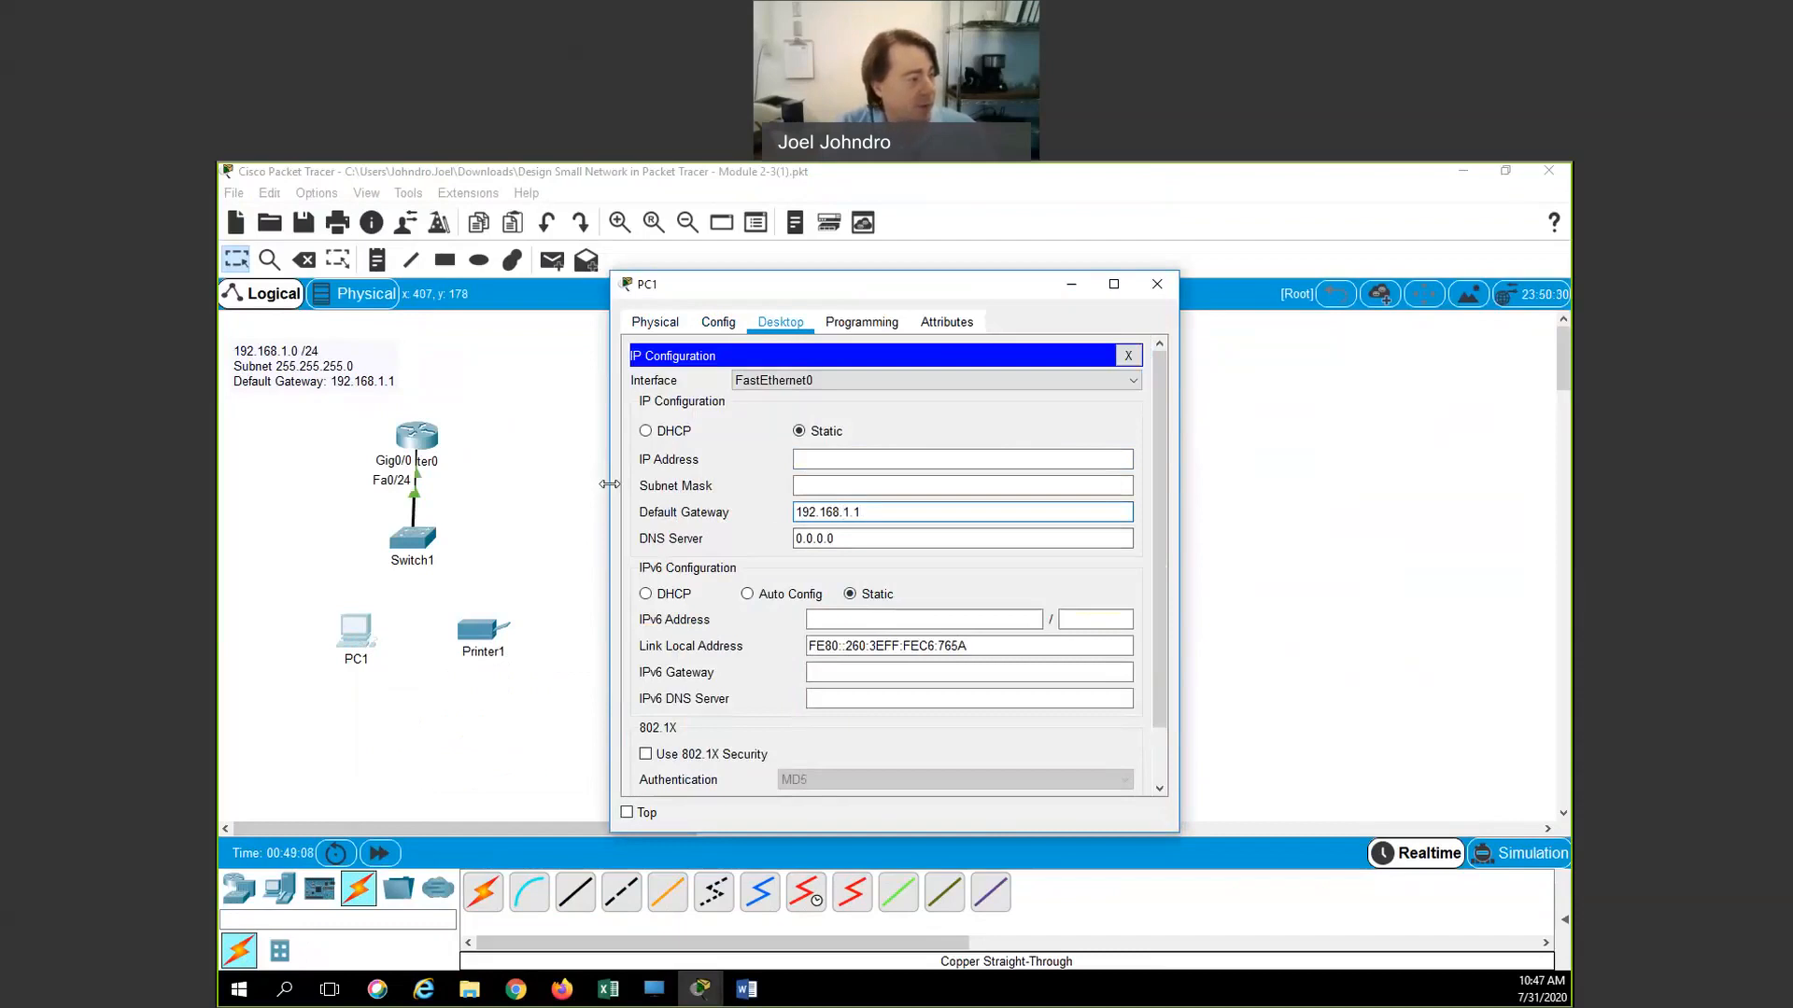
Enter IP 192.168.1.10 with the auto-filled 255.255.255.0 mask and close PC1
{"action": "left_click", "coordinate": [819, 462]}
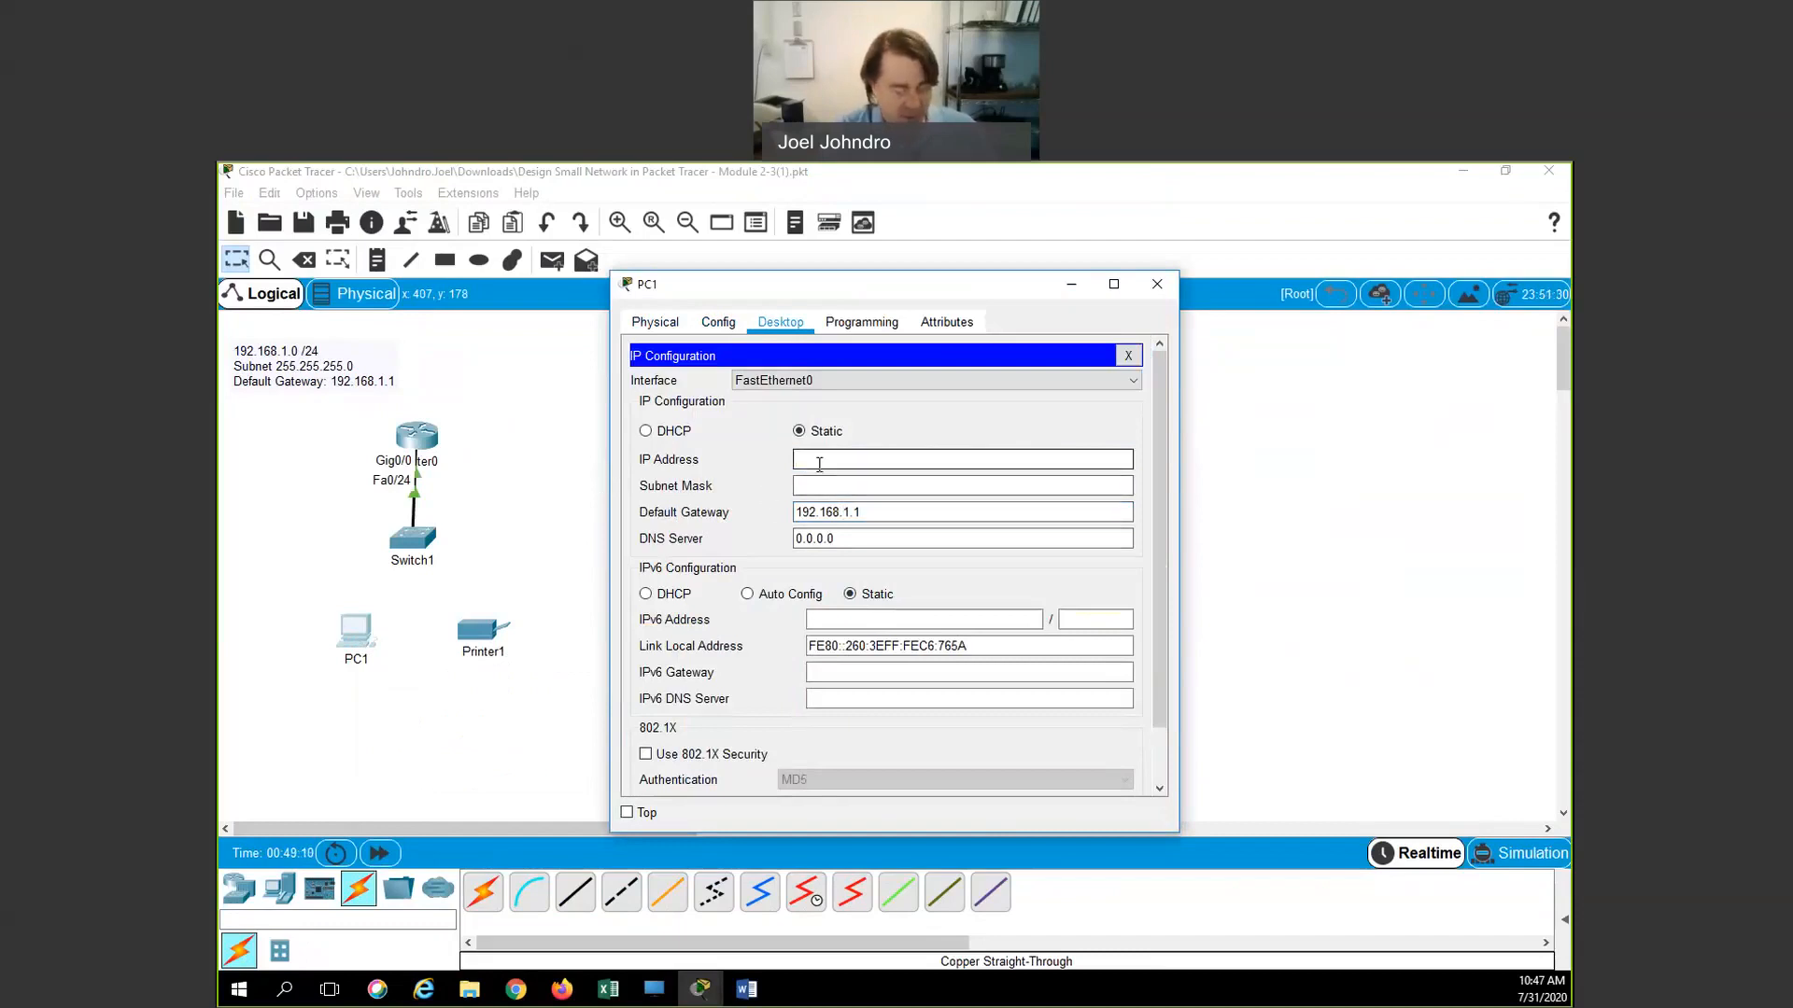
{"action": "type", "text": "192"}
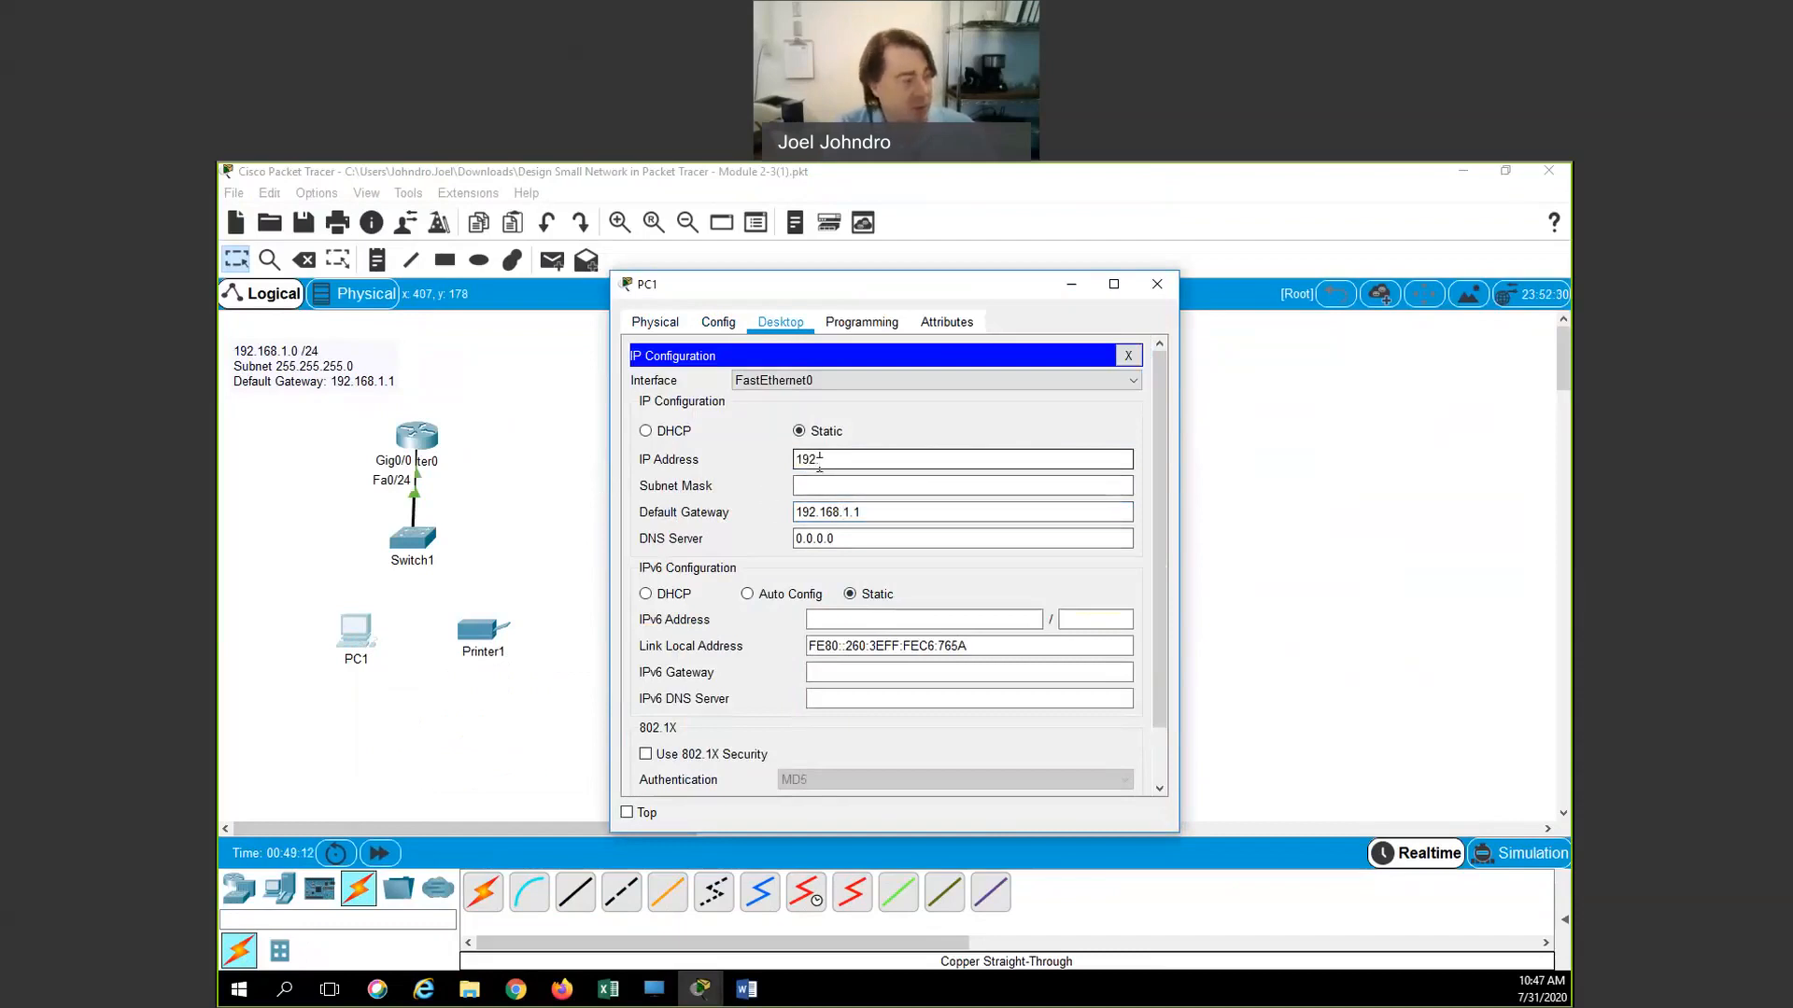
{"action": "type", "text": ".168"}
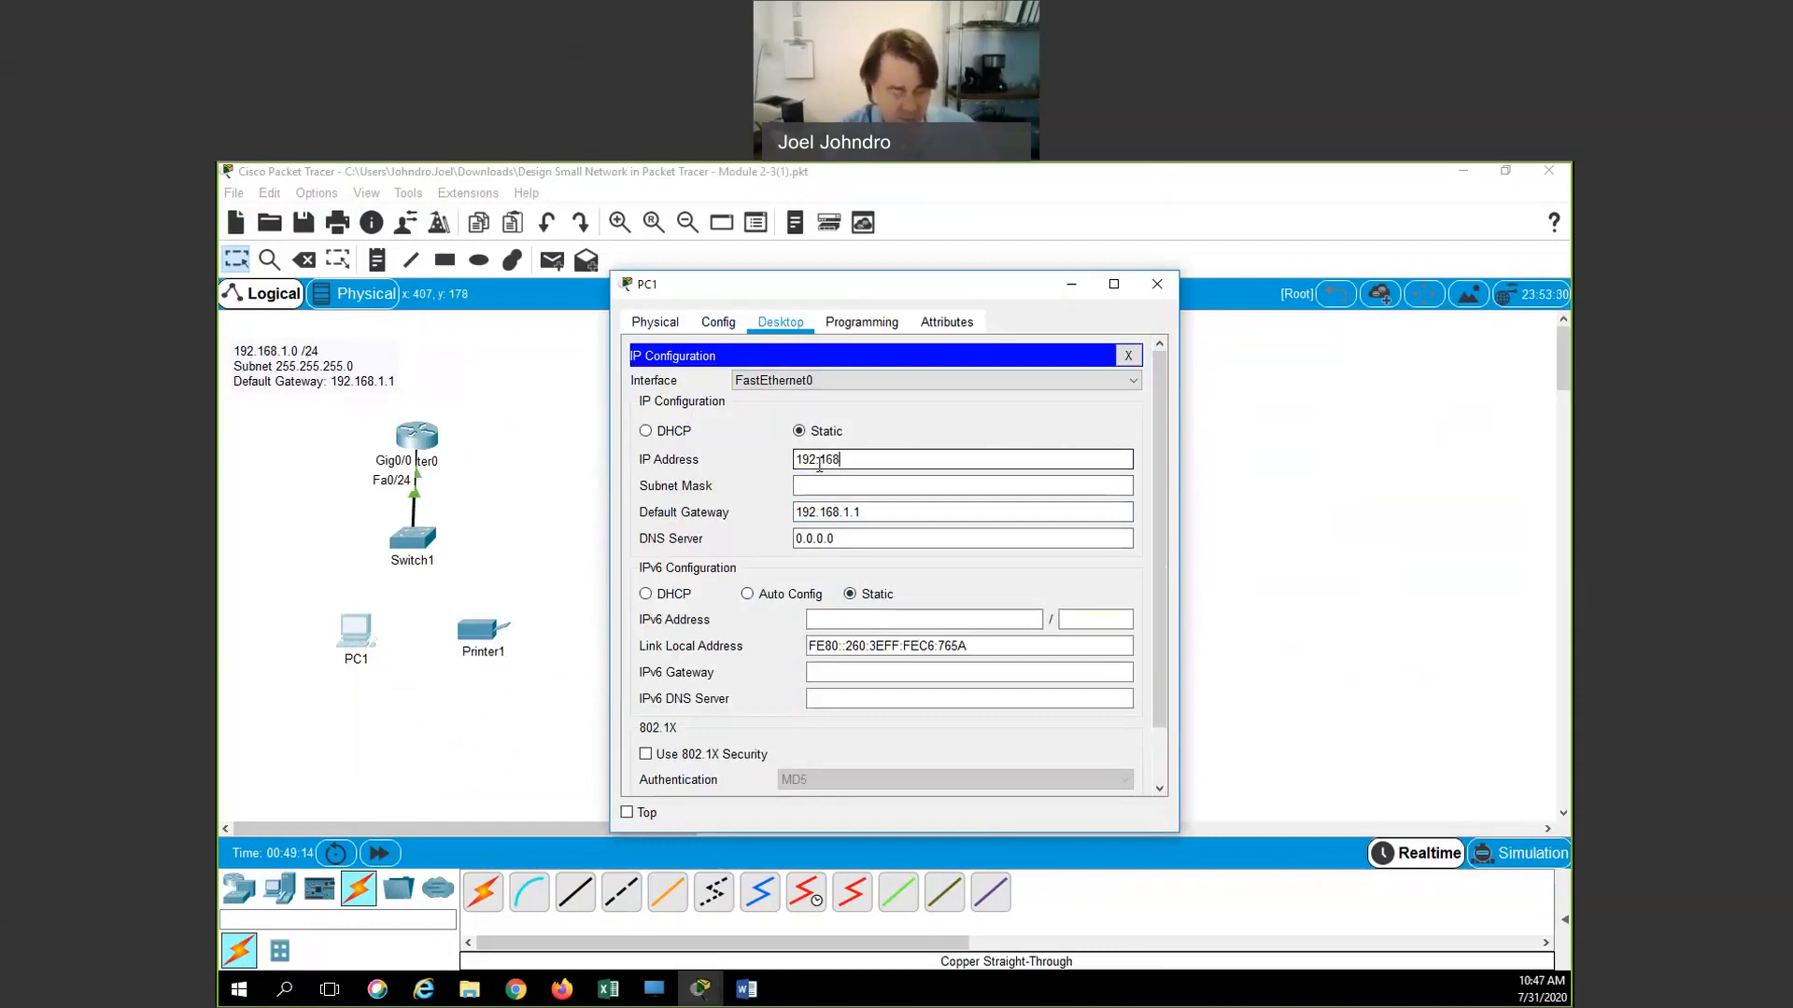
{"action": "type", "text": ".1.10"}
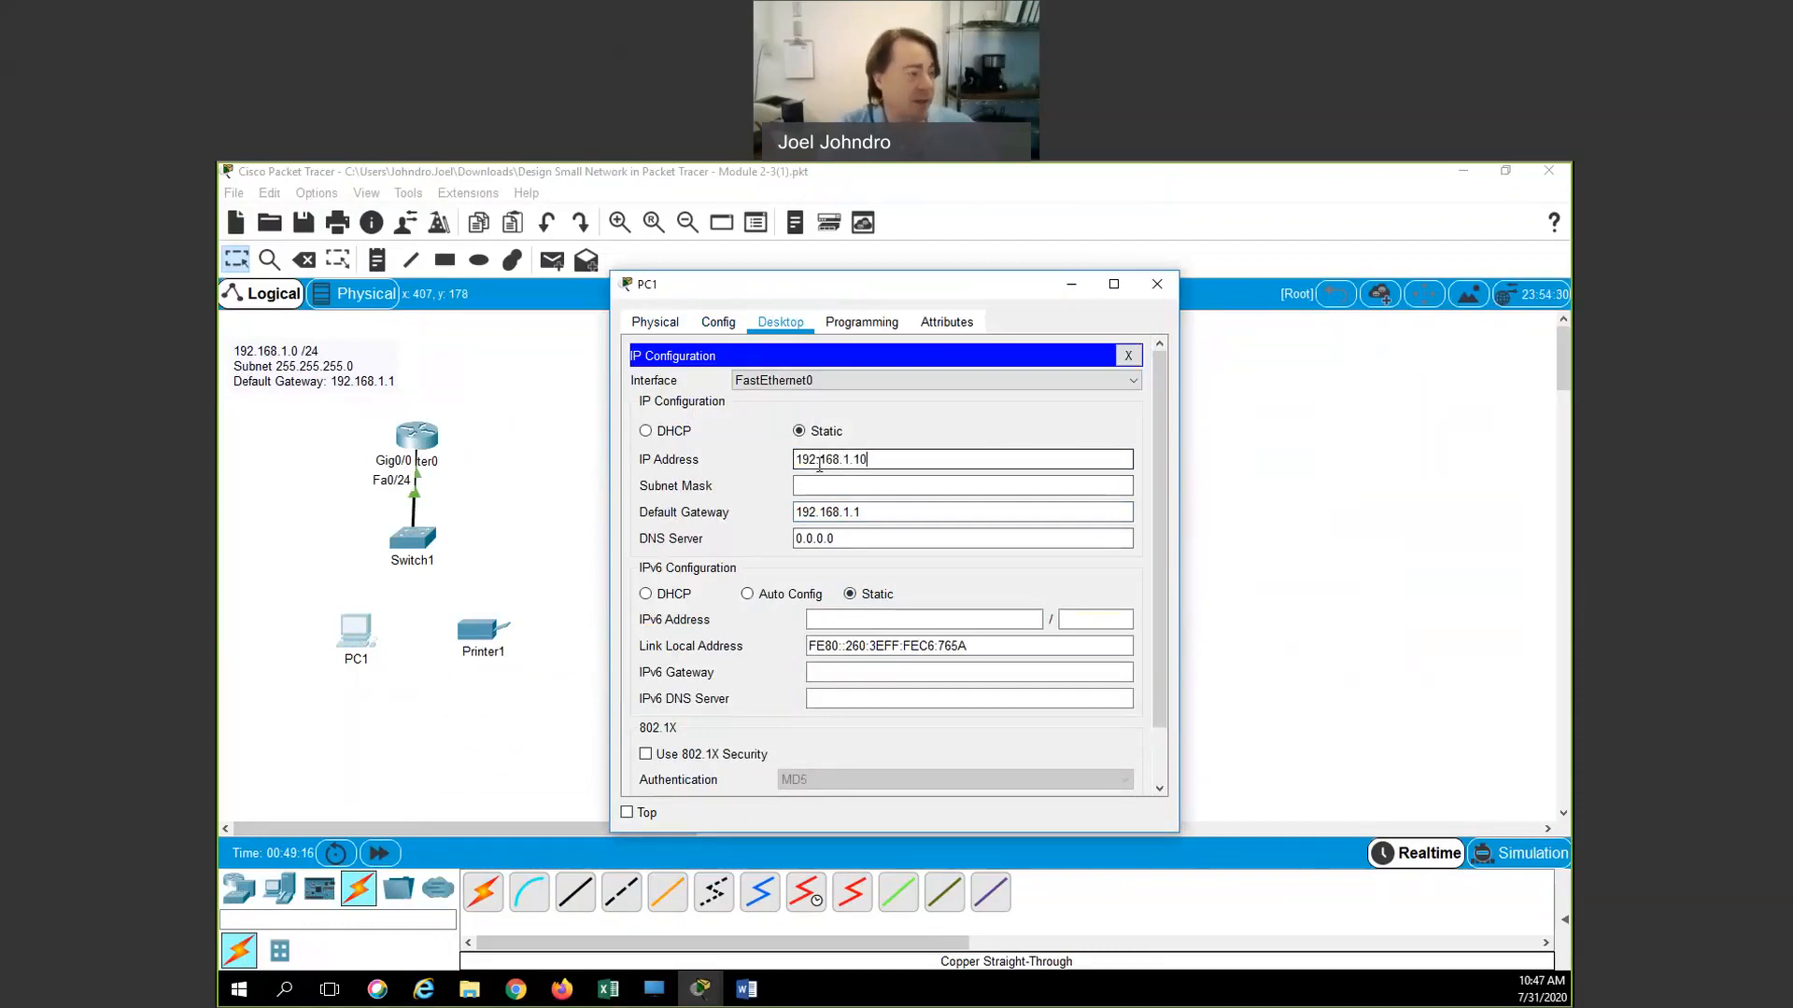
{"action": "left_click", "coordinate": [832, 488]}
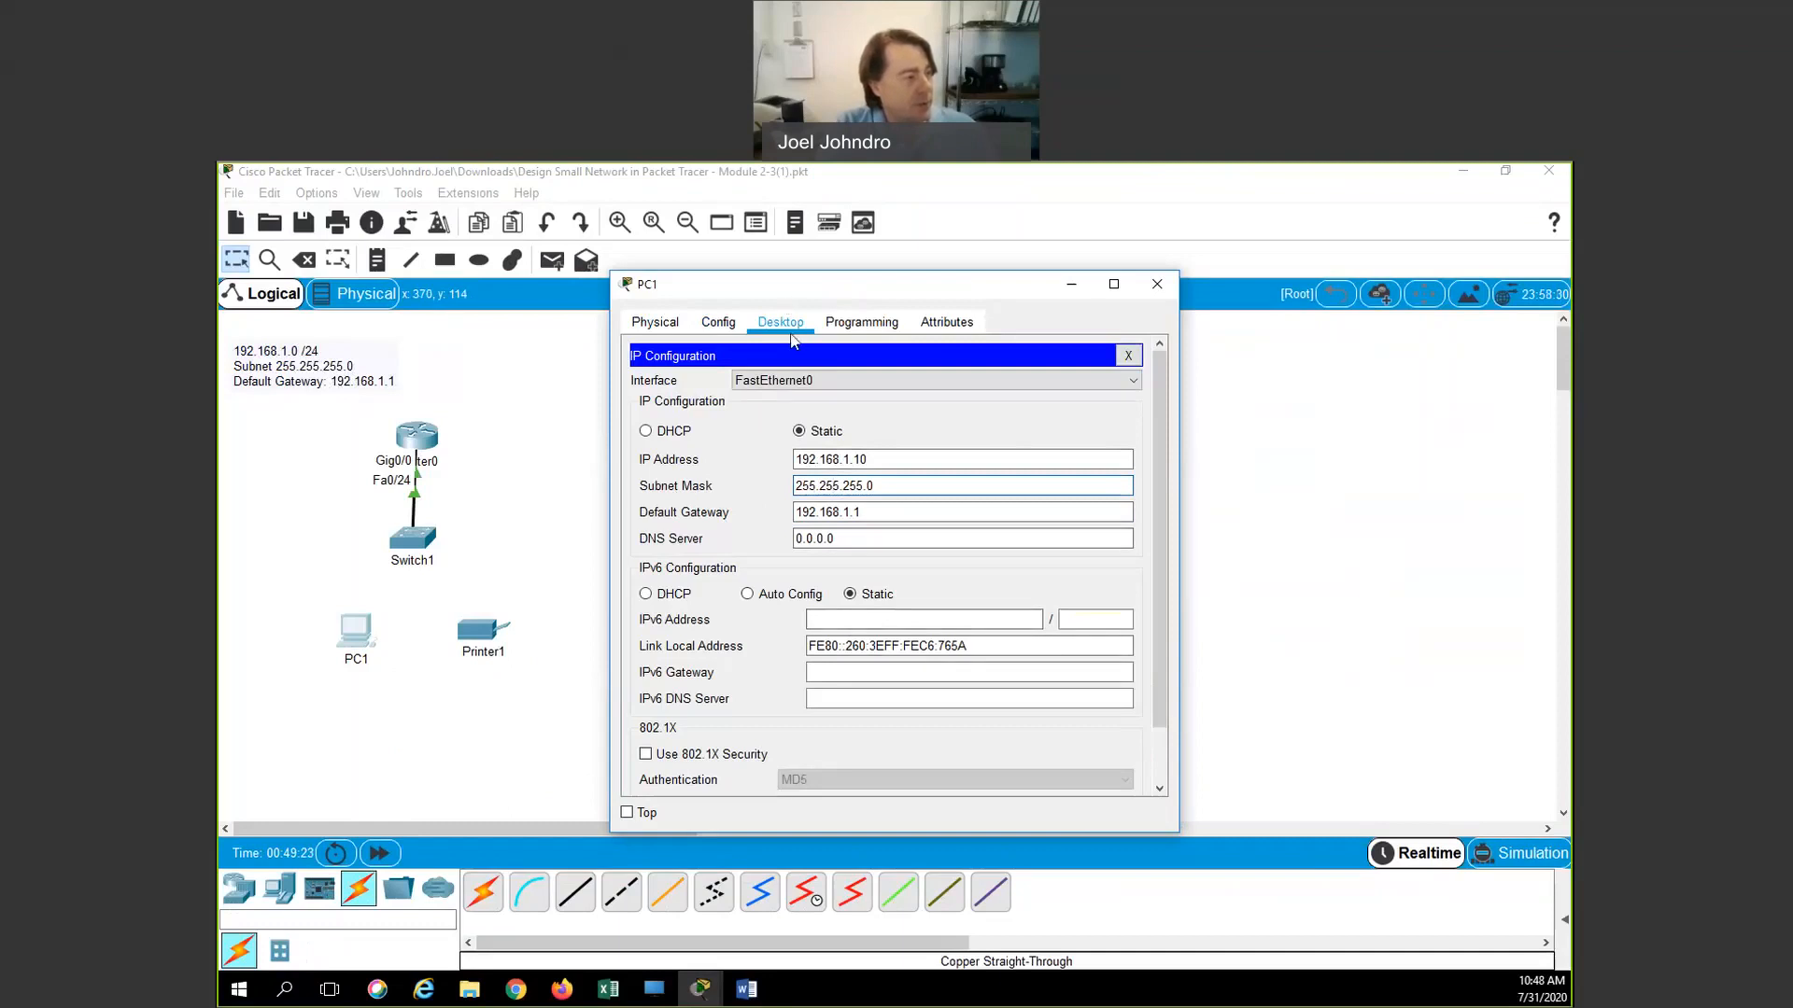
{"action": "left_click", "coordinate": [1128, 356]}
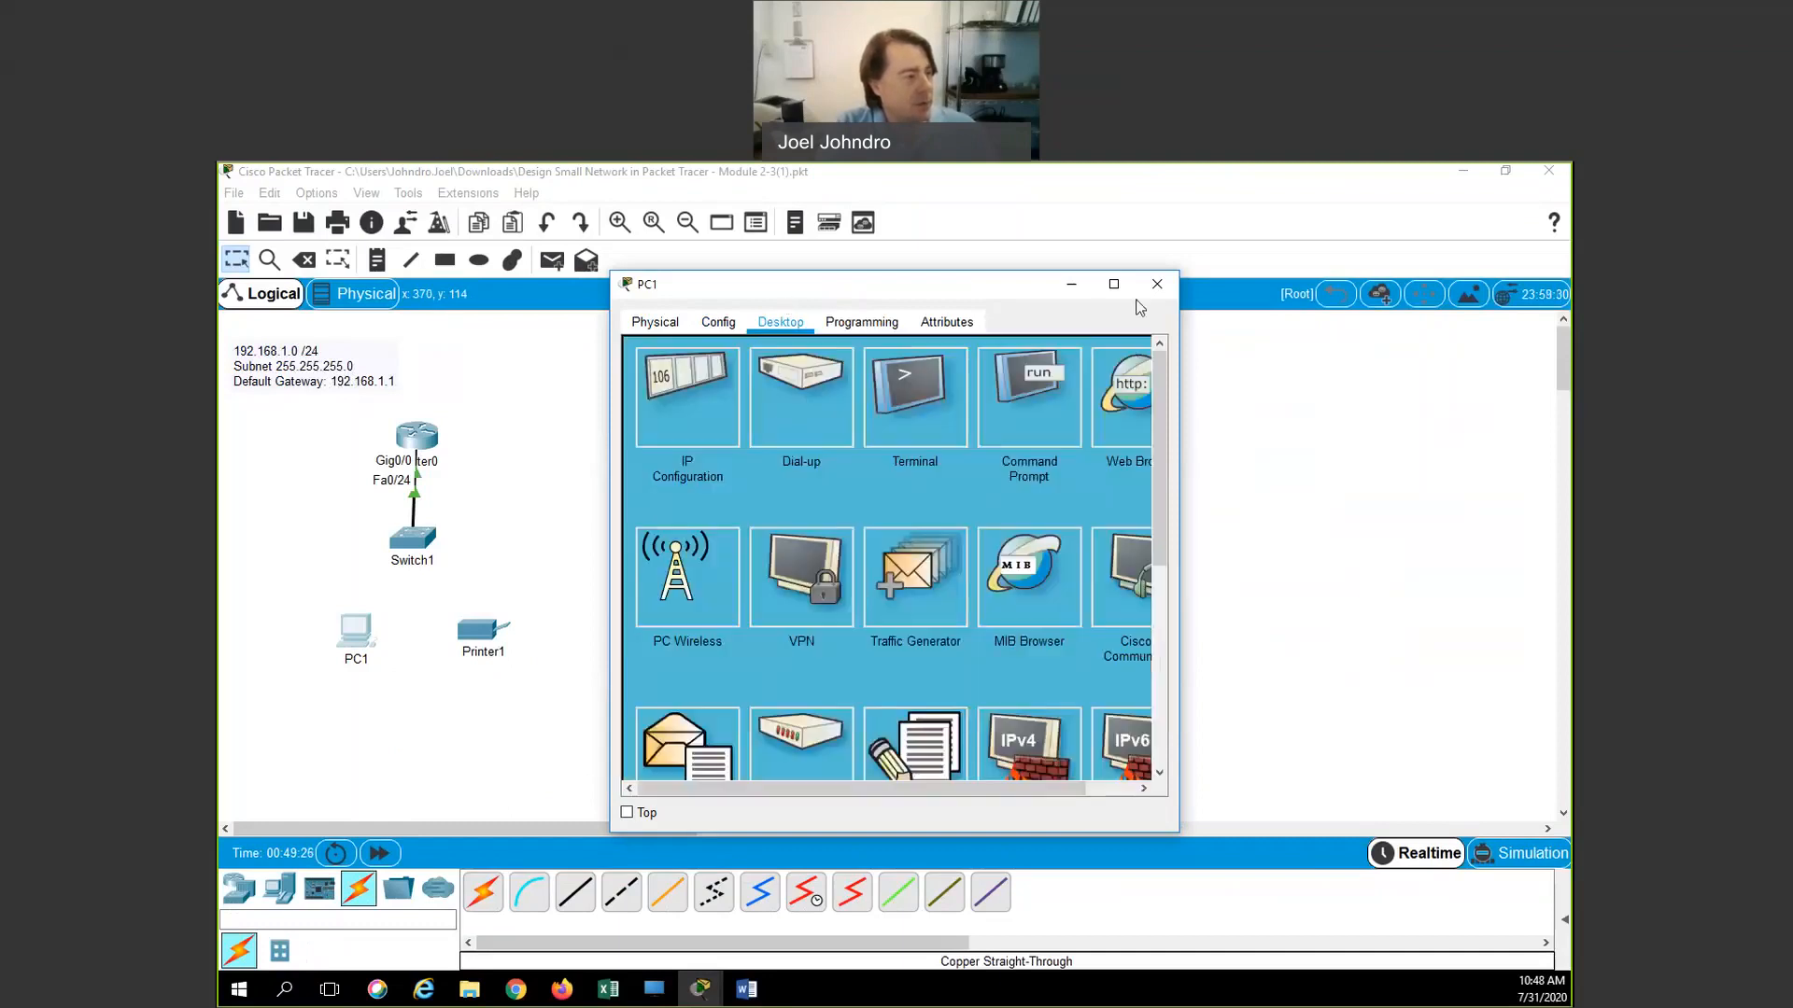
{"action": "left_click", "coordinate": [1157, 285]}
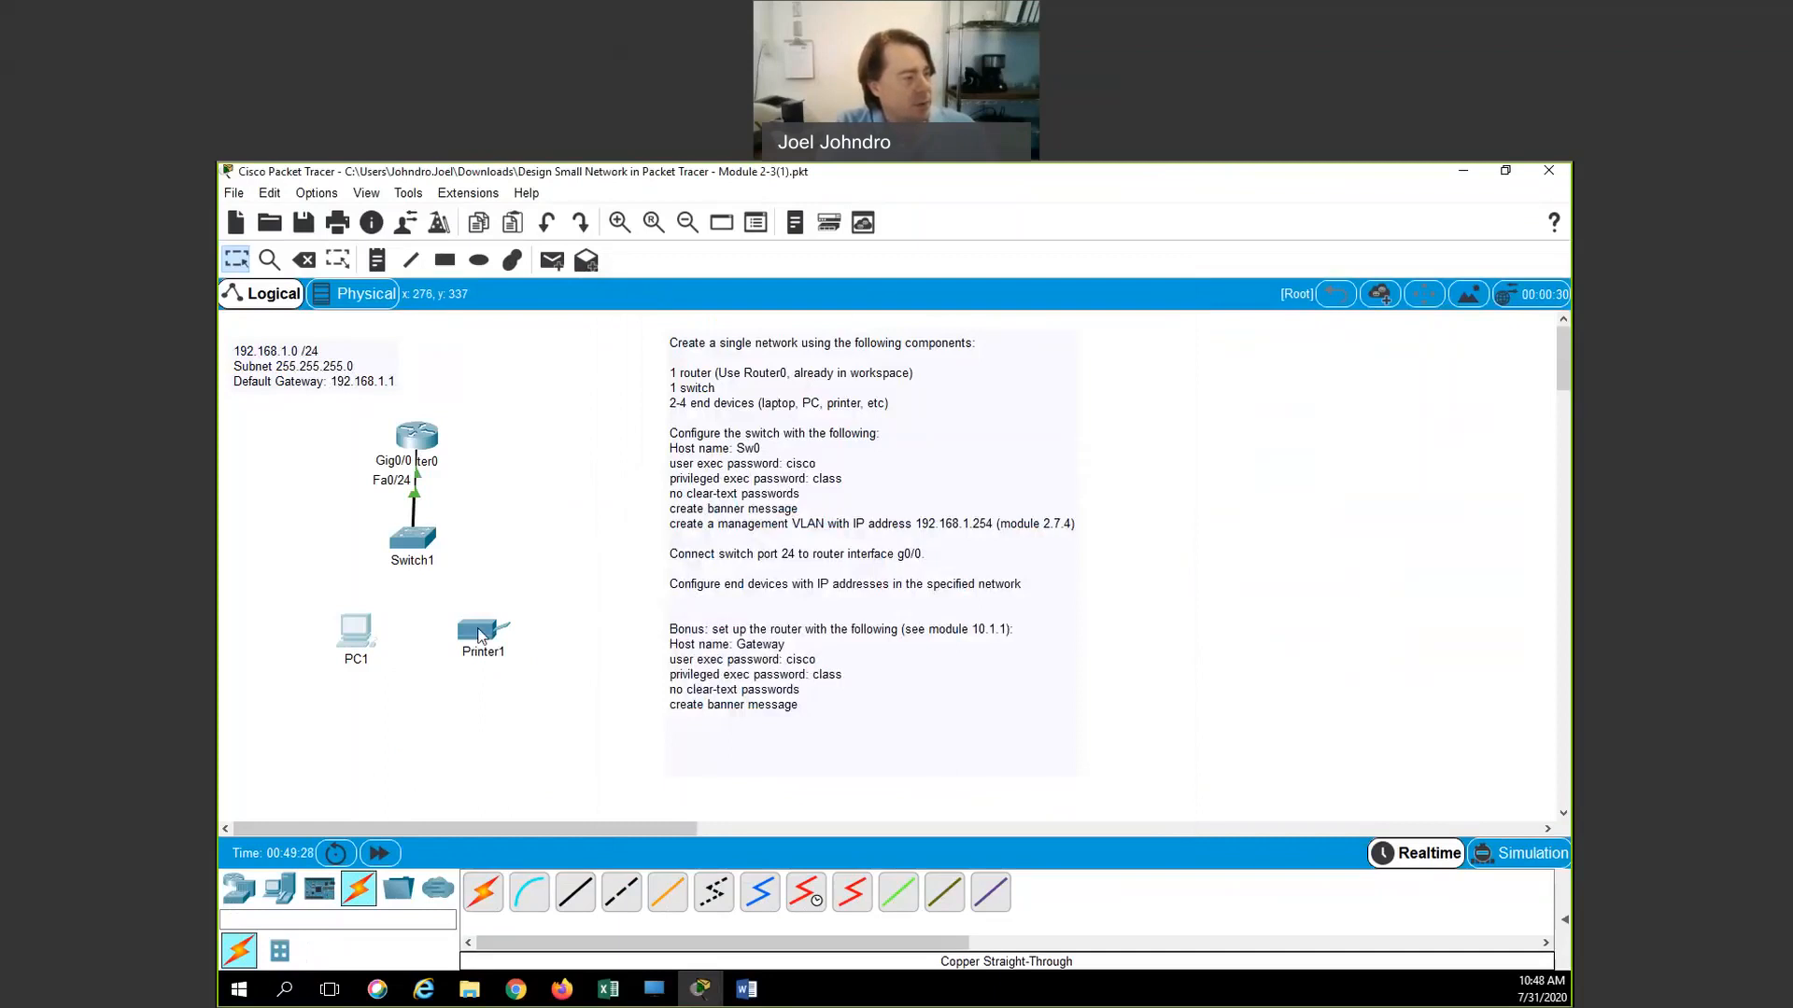
{"action": "left_click", "coordinate": [481, 637]}
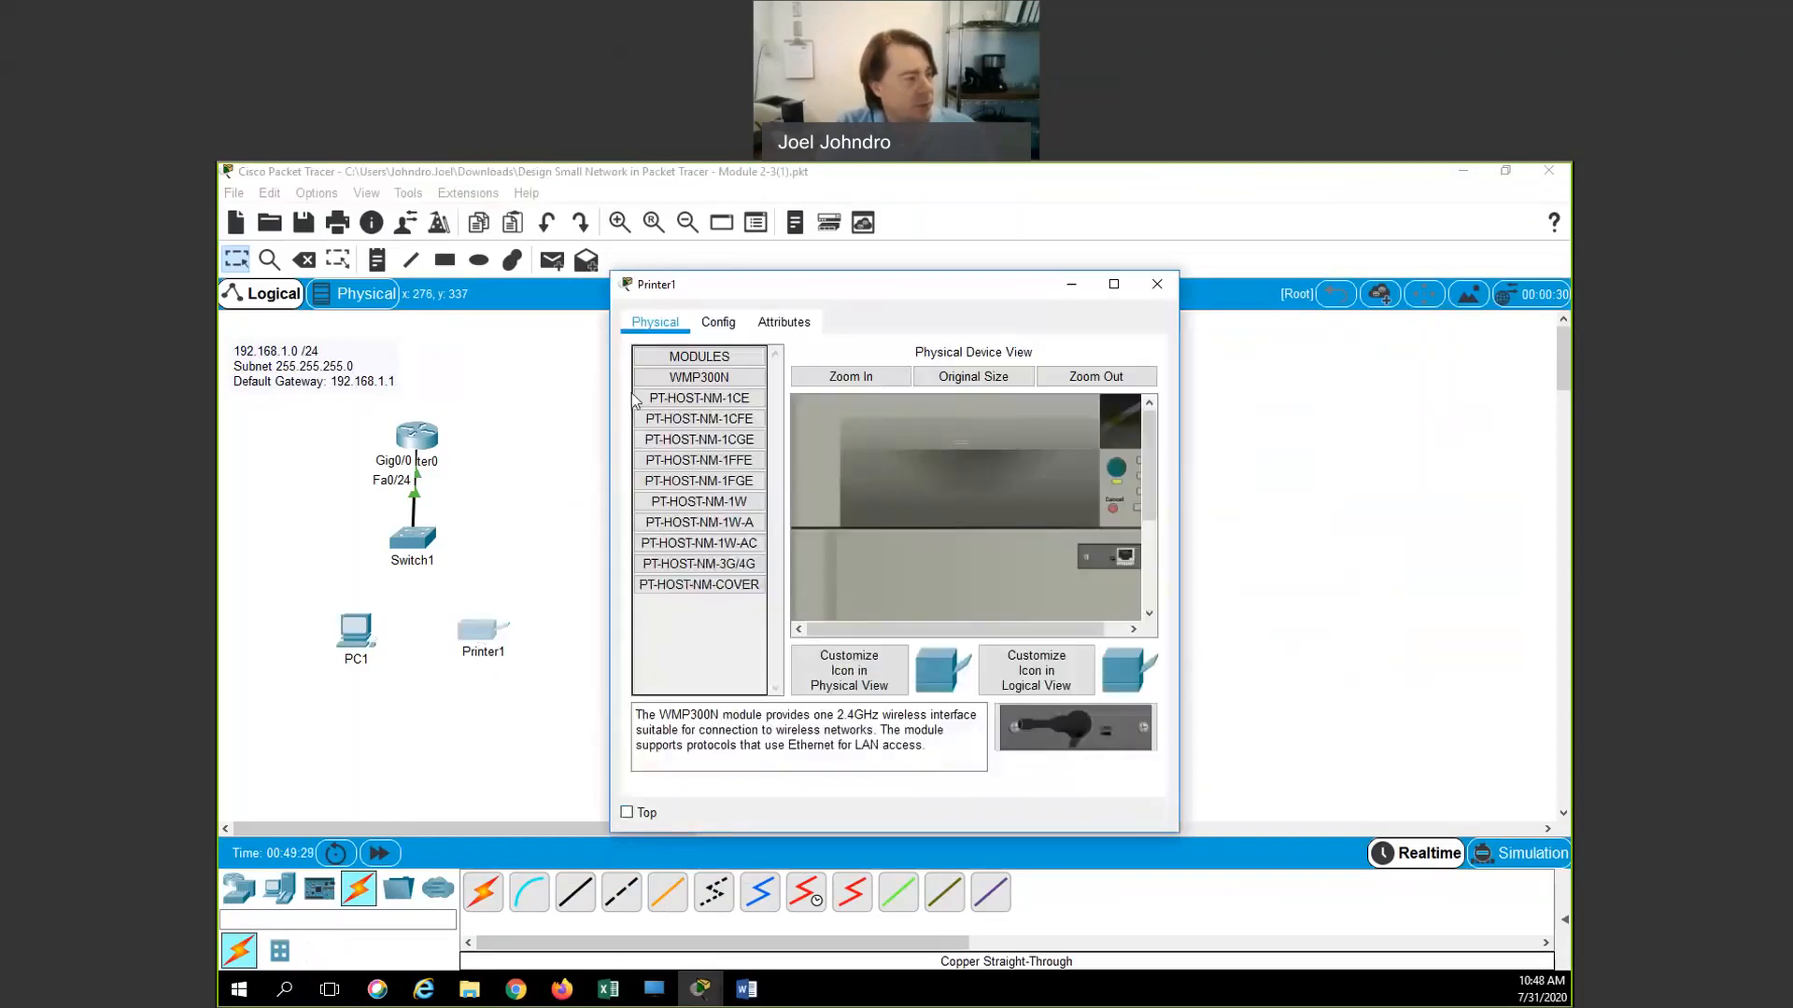
On Printer1's FastEthernet0, set IP 192.168.1.20 with mask 255.255.255.0
{"action": "left_click", "coordinate": [737, 324]}
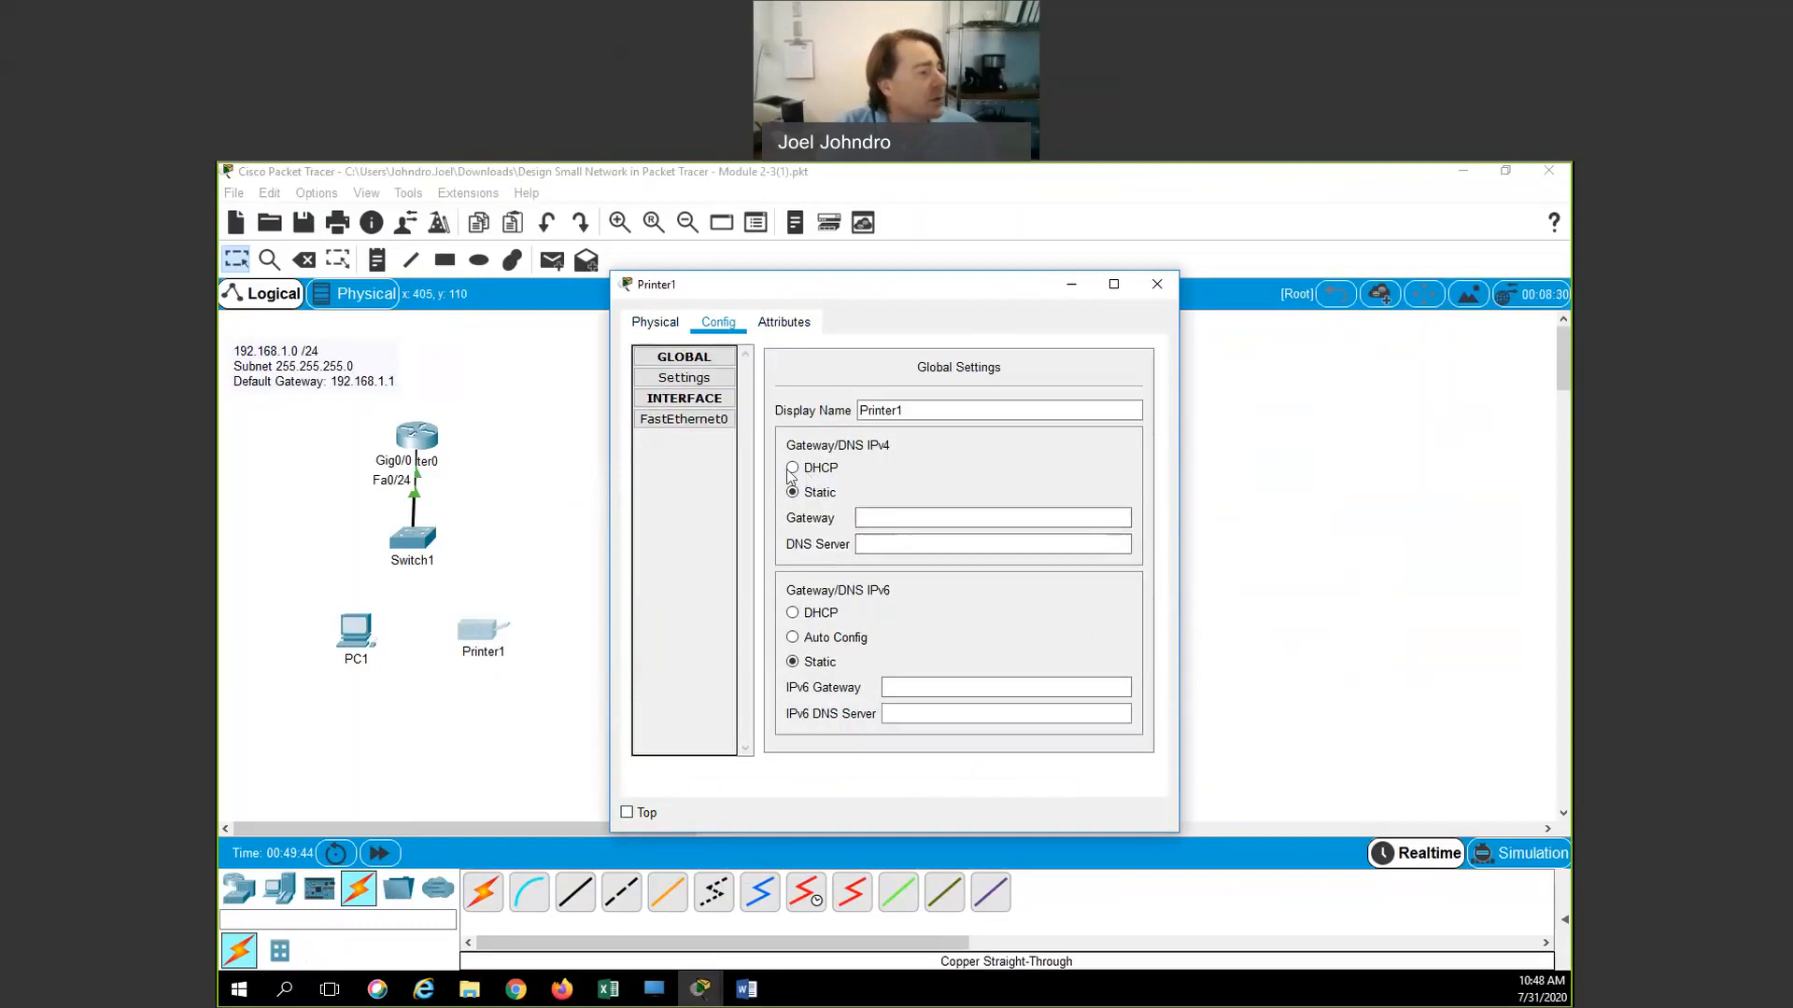
{"action": "left_click", "coordinate": [700, 421]}
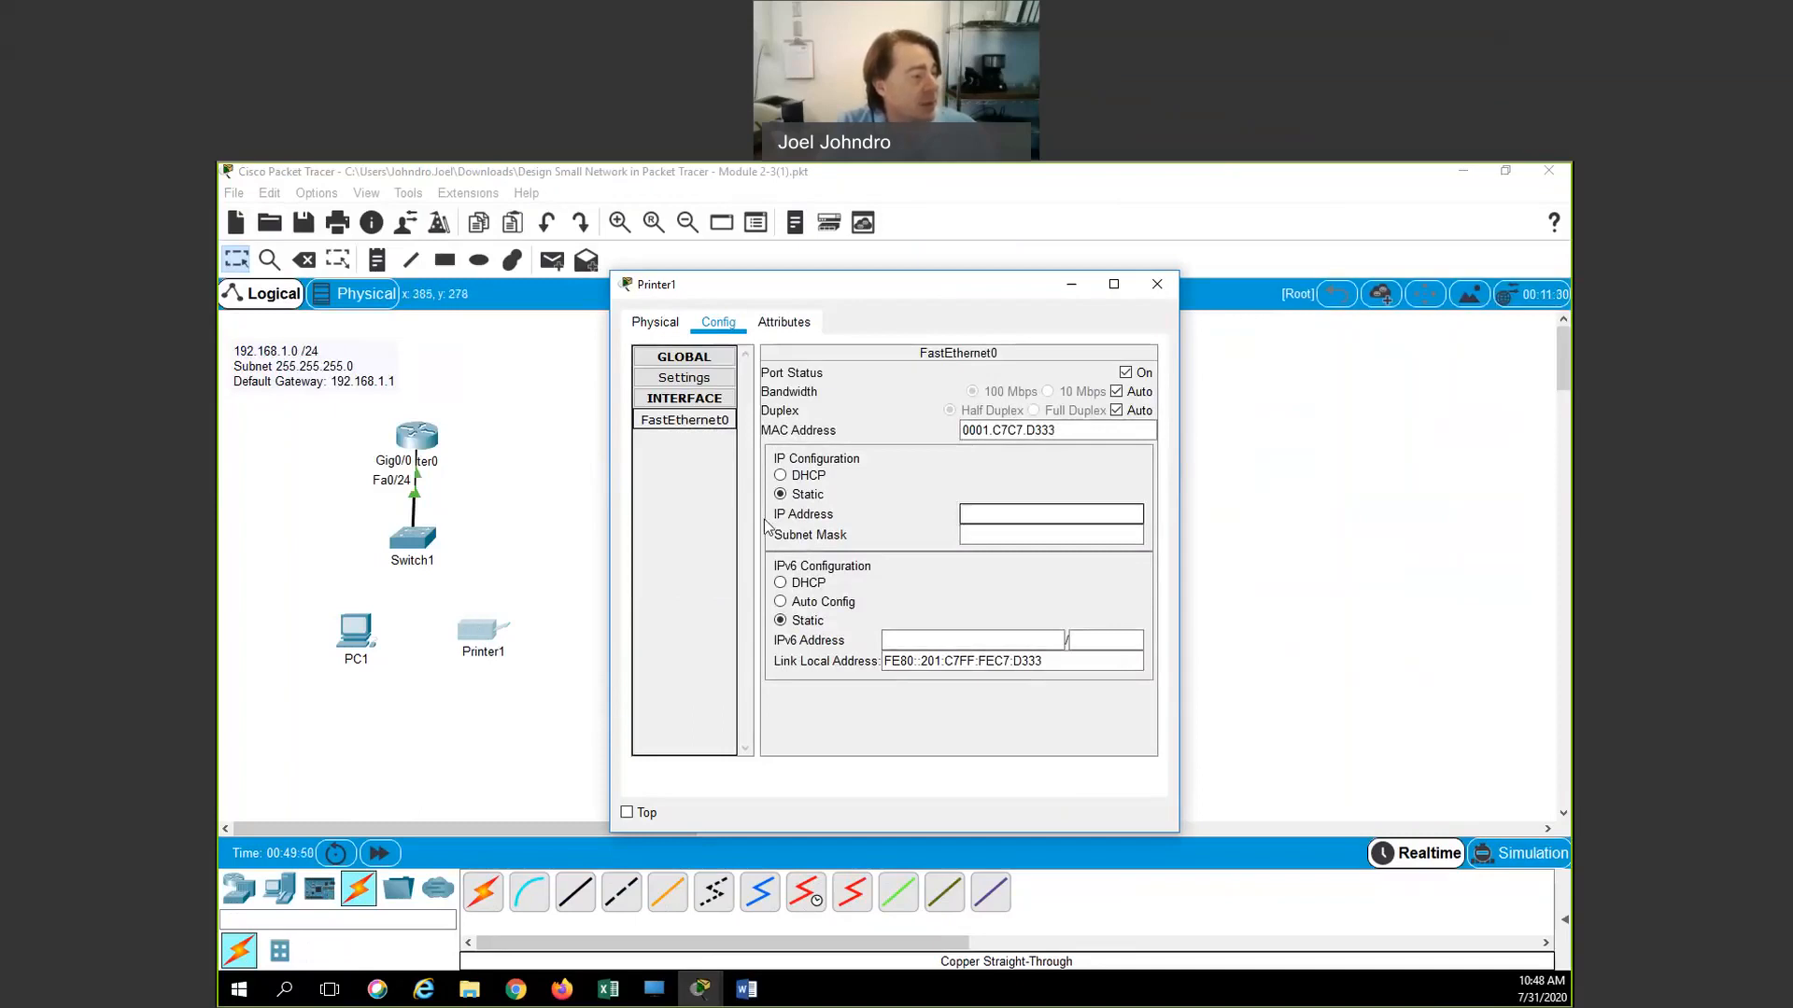
{"action": "left_click", "coordinate": [972, 513]}
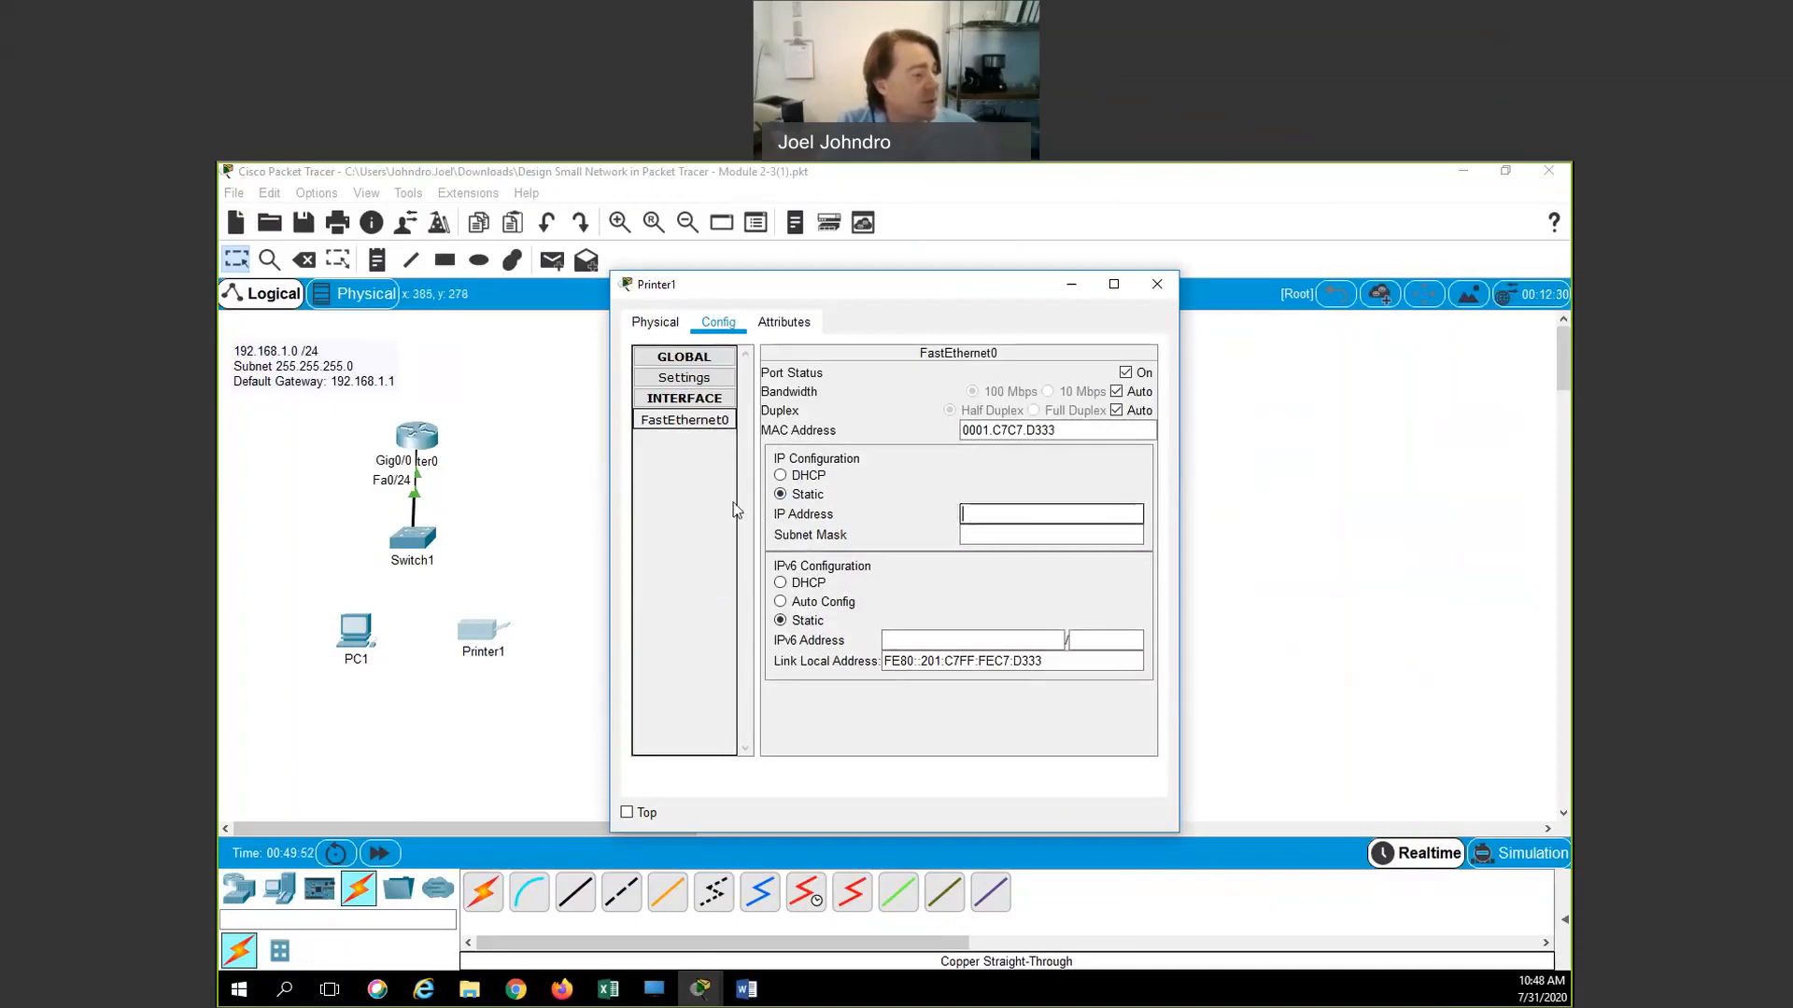
{"action": "type", "text": "19"}
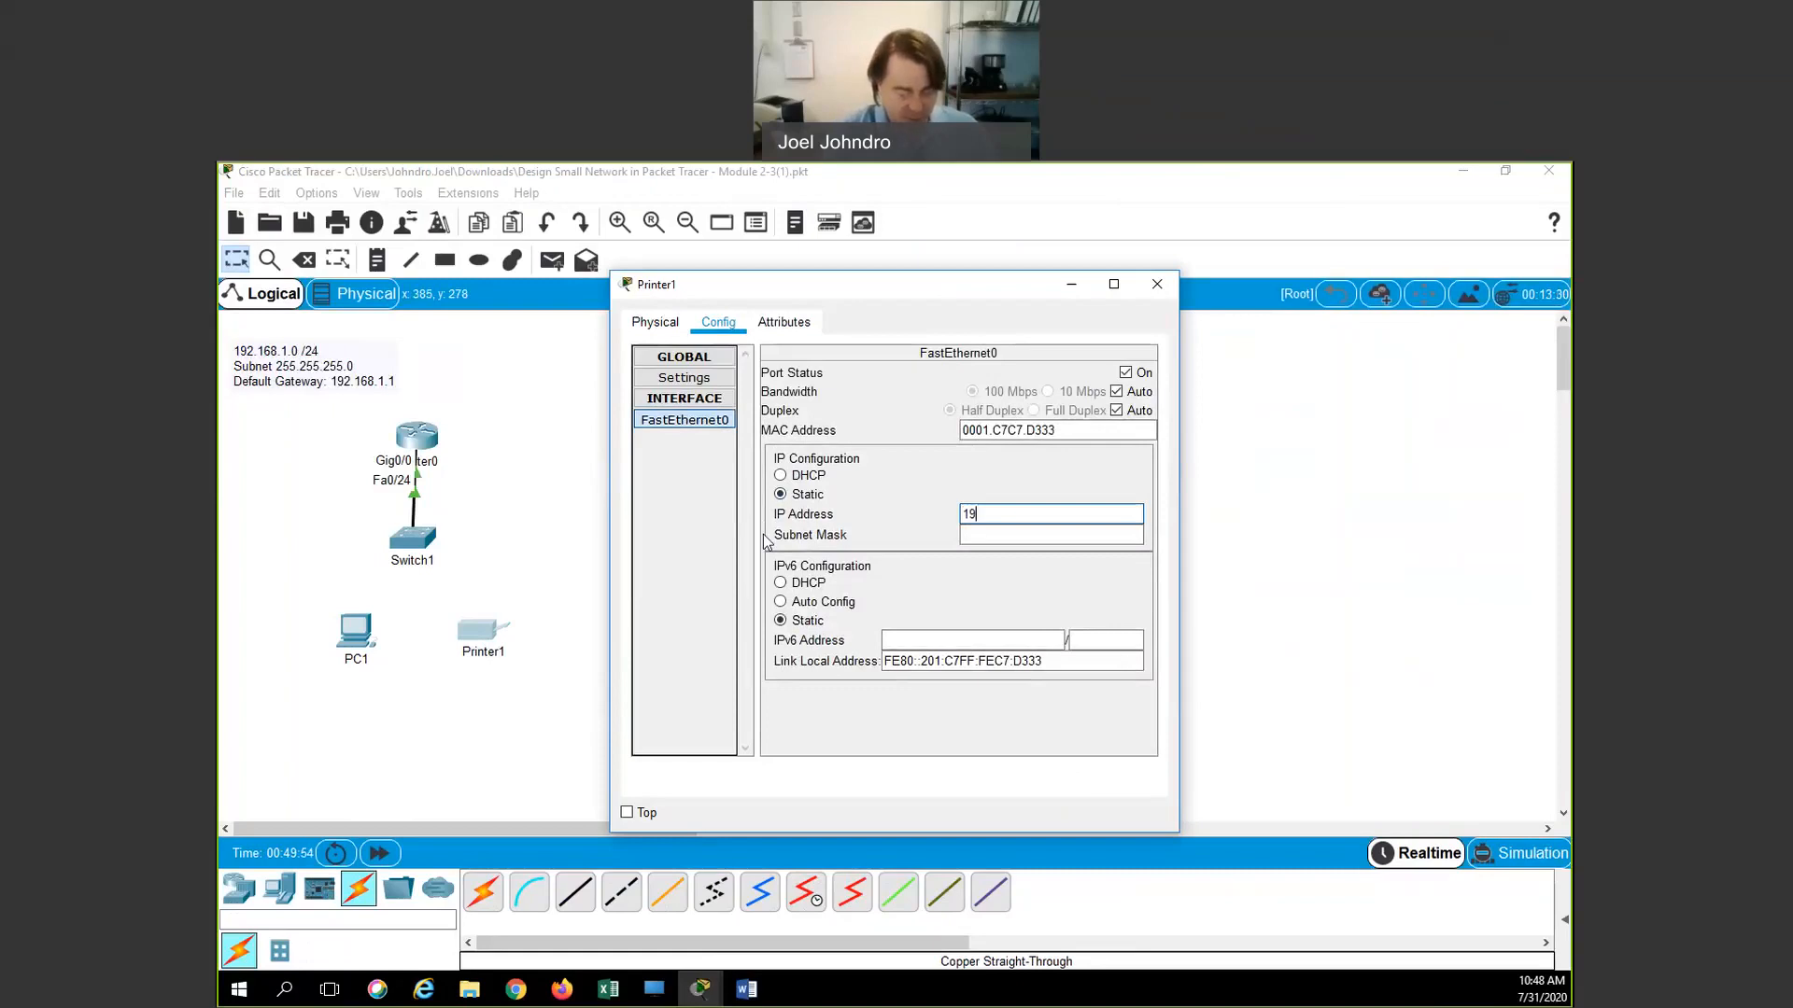
{"action": "type", "text": "2.168.1."}
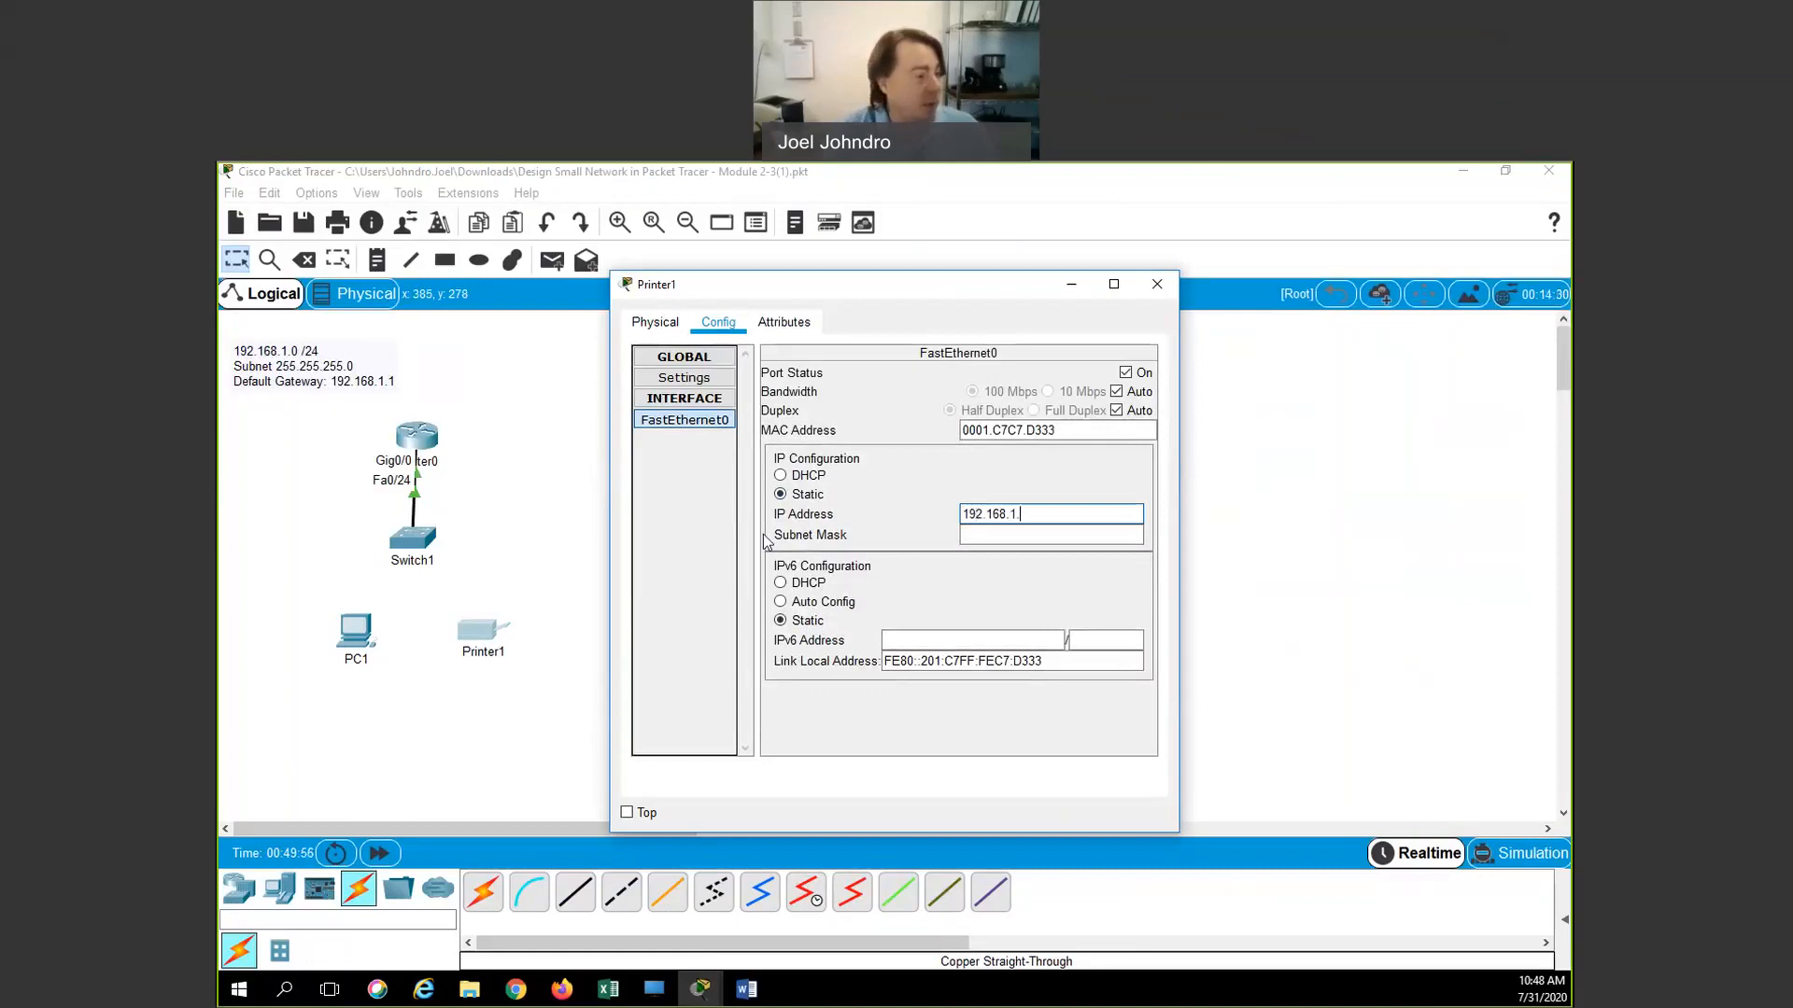
{"action": "type", "text": "20"}
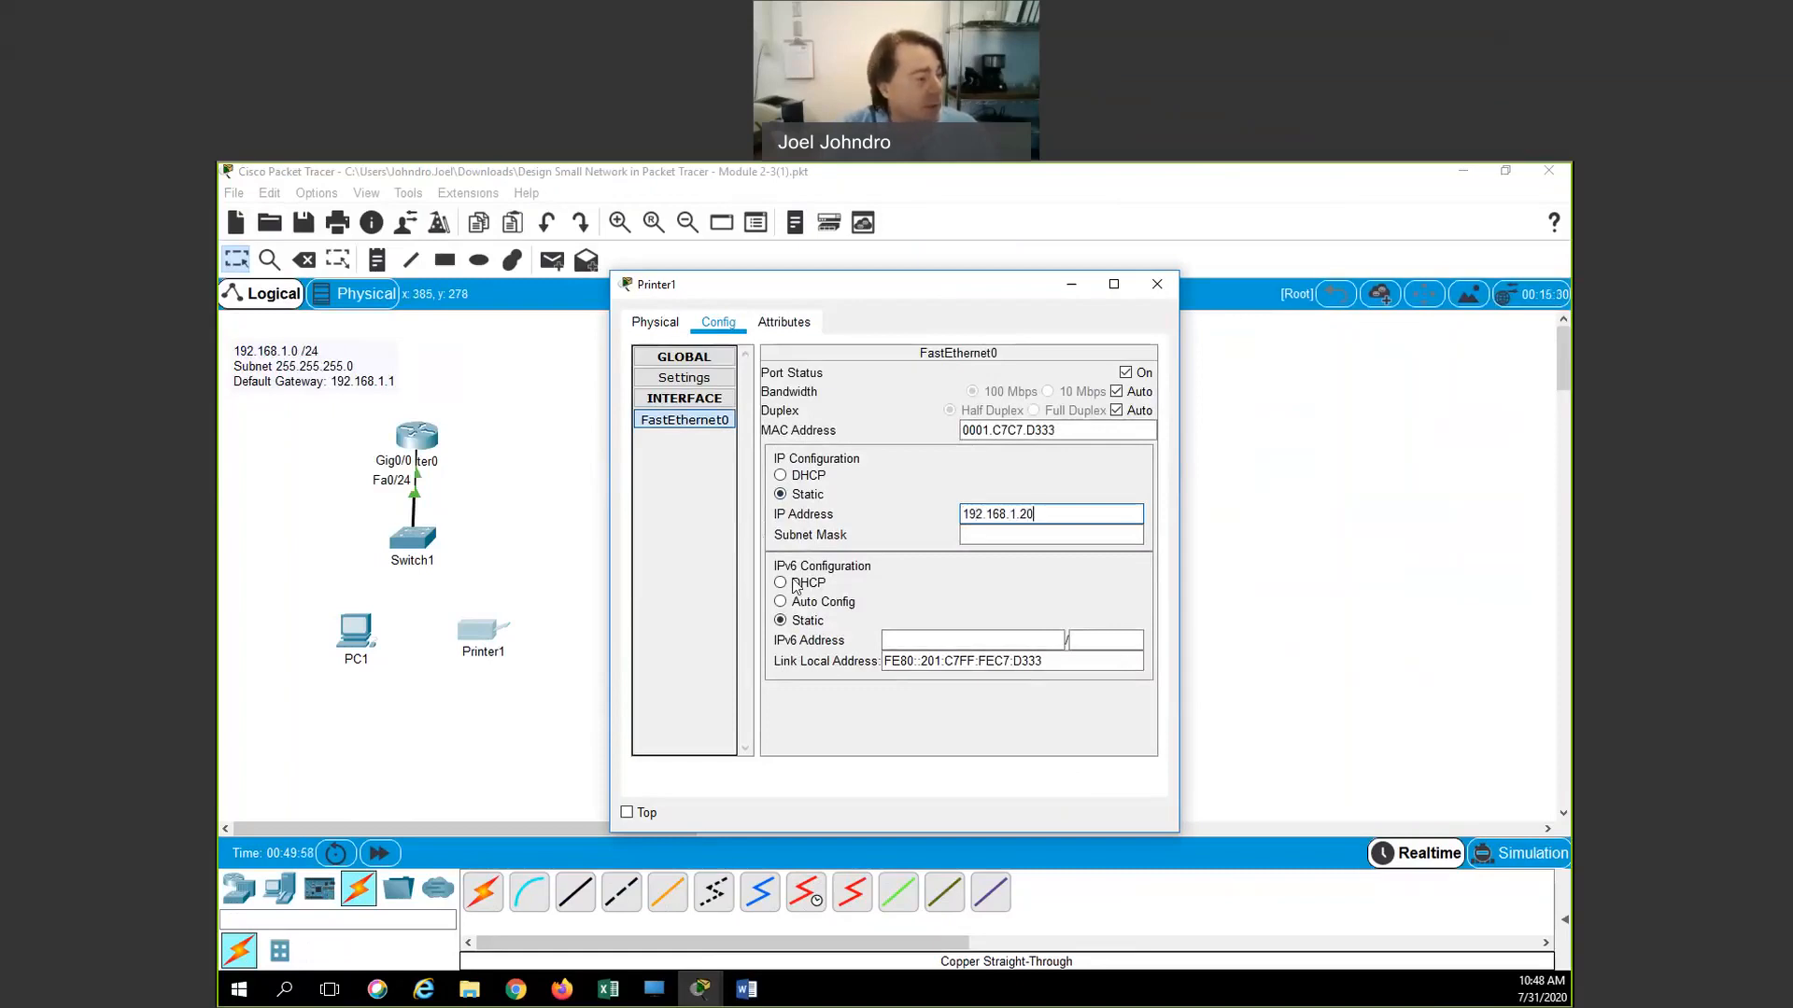
{"action": "left_click", "coordinate": [978, 536]}
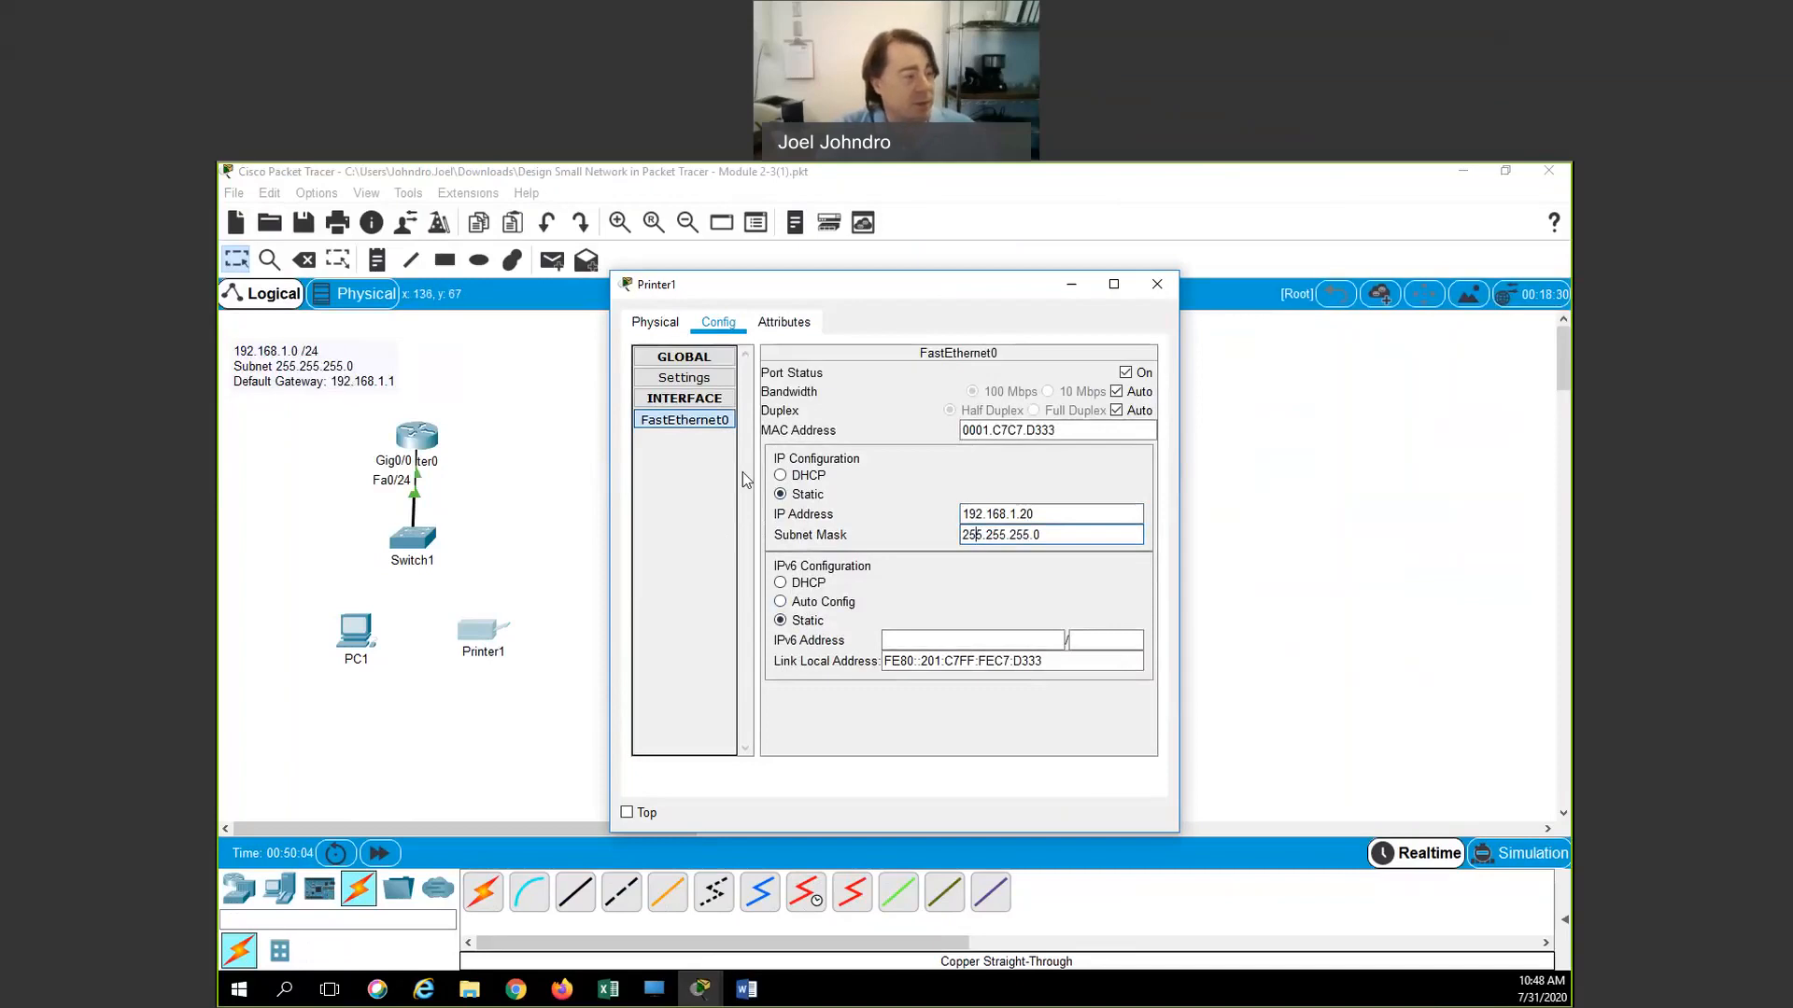
Set Printer1's global default gateway to 192.168.1.1
{"action": "left_click", "coordinate": [688, 379]}
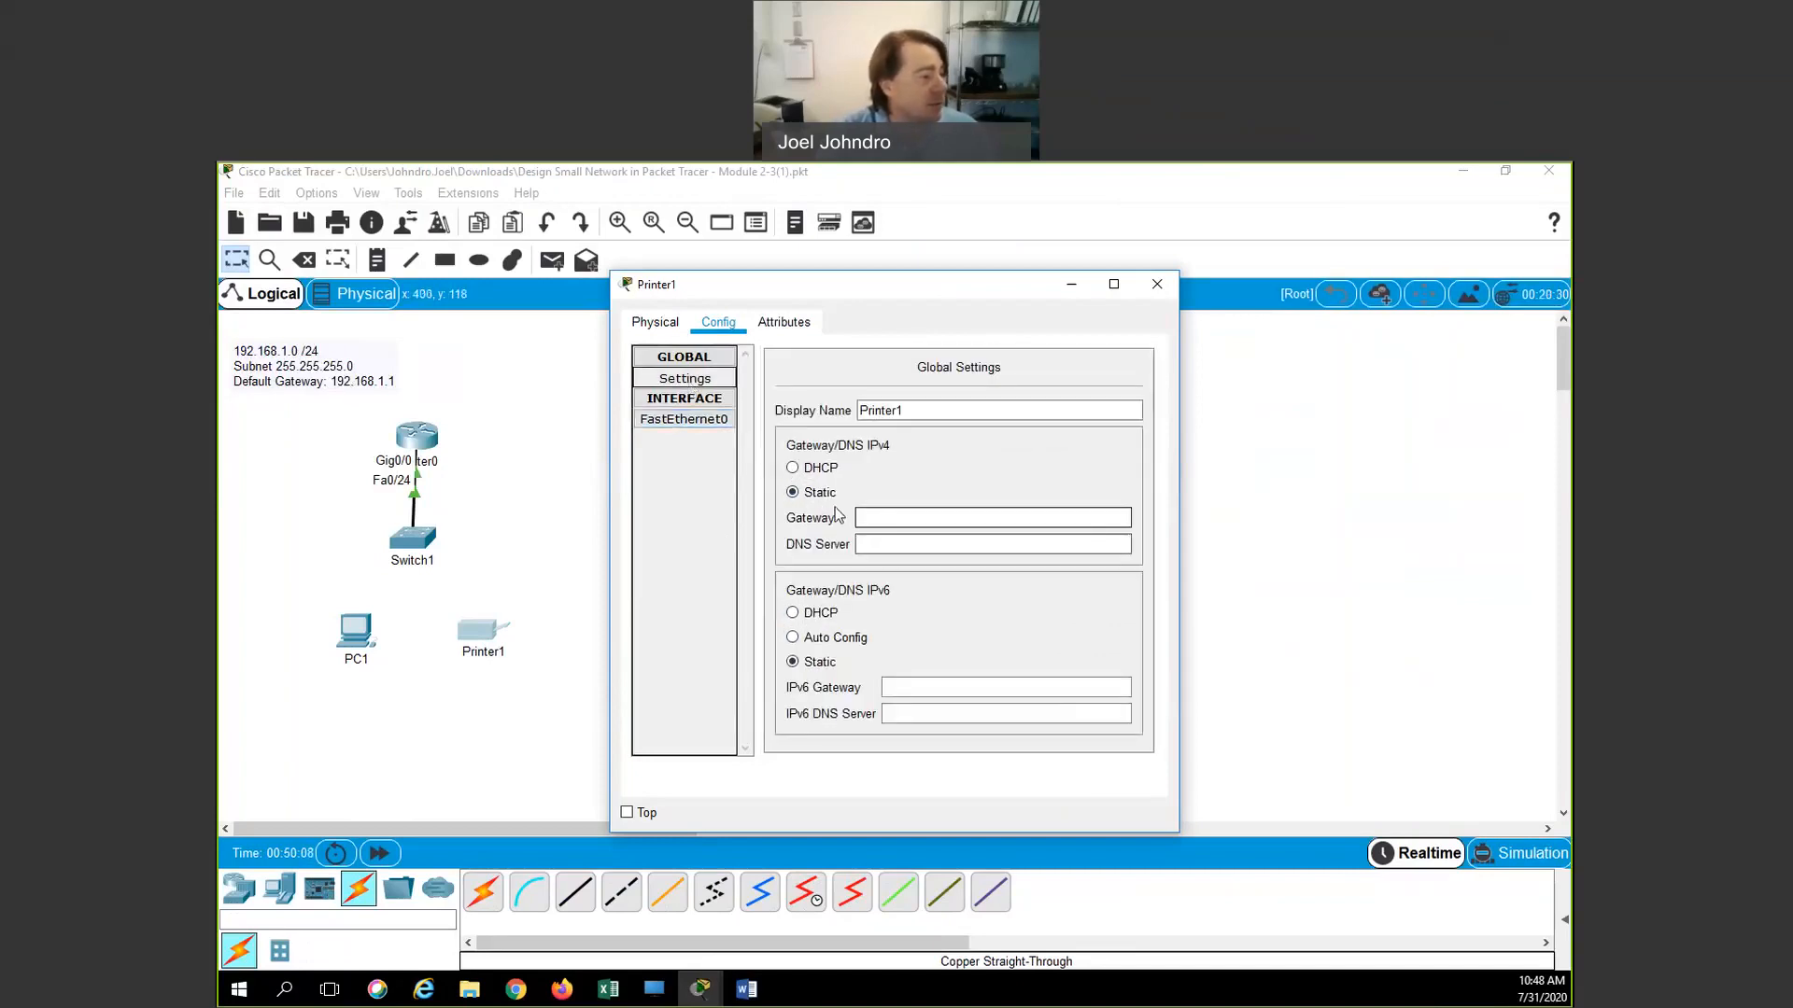
{"action": "left_click", "coordinate": [875, 516]}
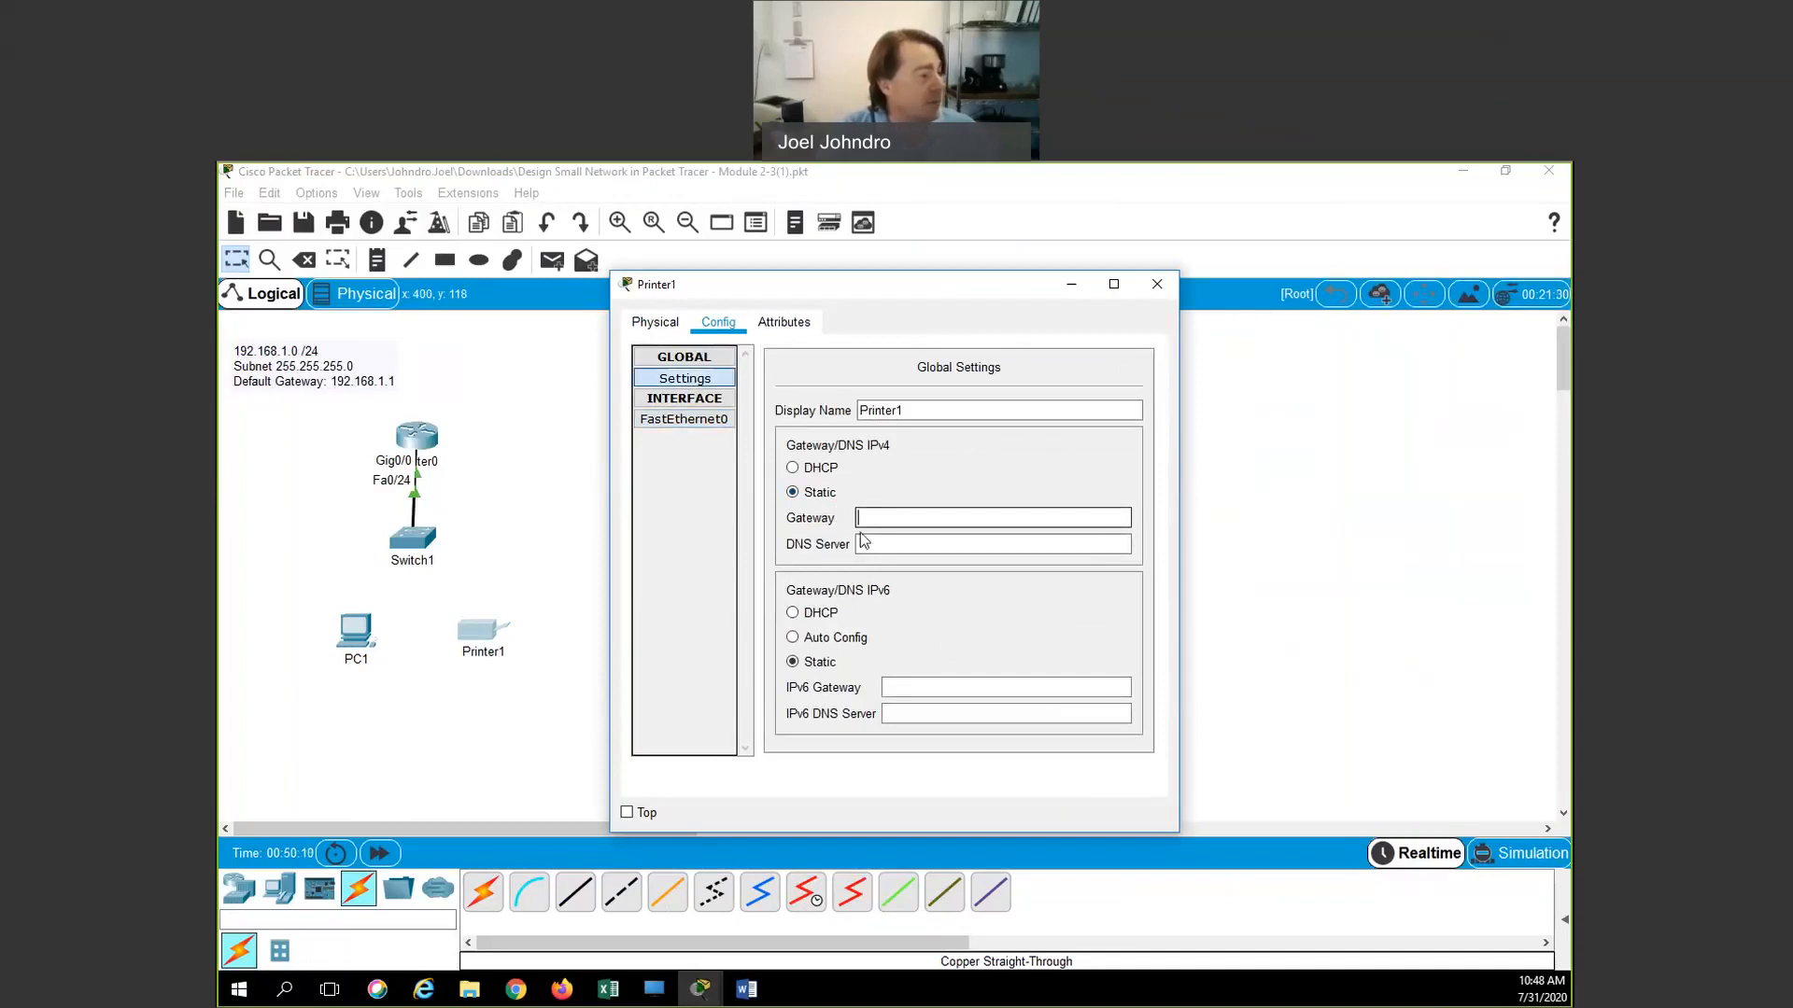
{"action": "type", "text": "192."}
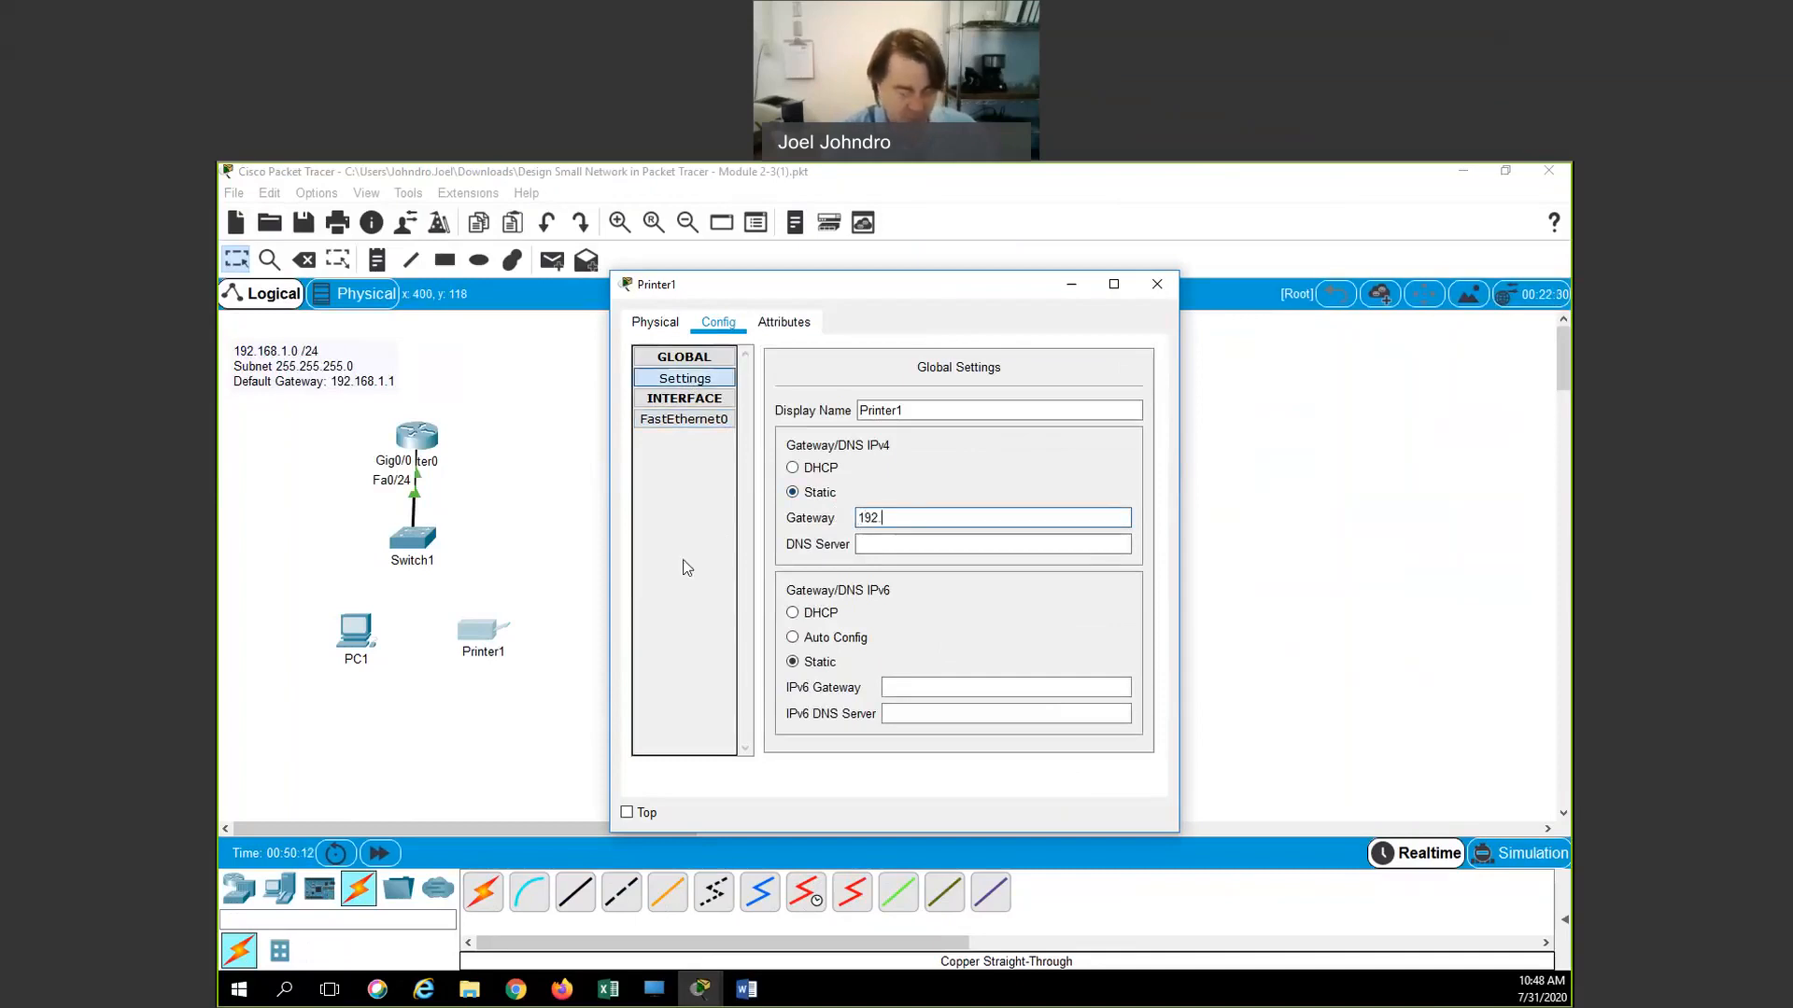
{"action": "type", "text": "168.1.1"}
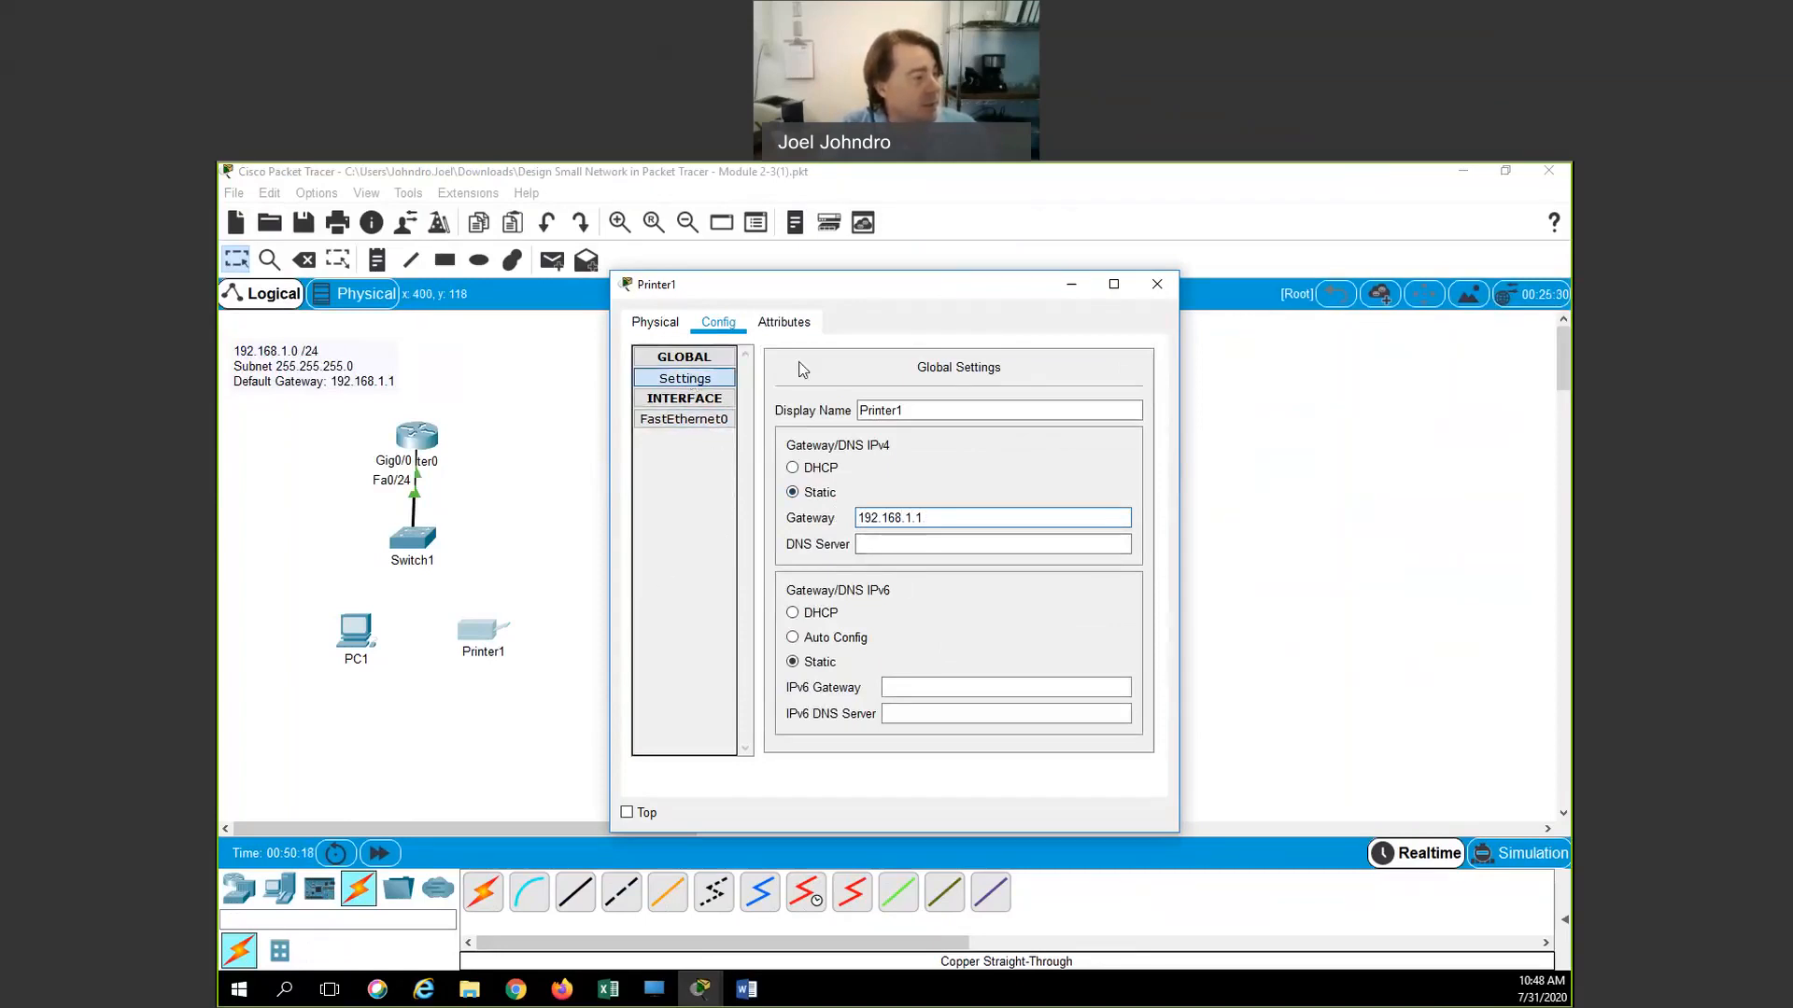
{"action": "left_click", "coordinate": [657, 333]}
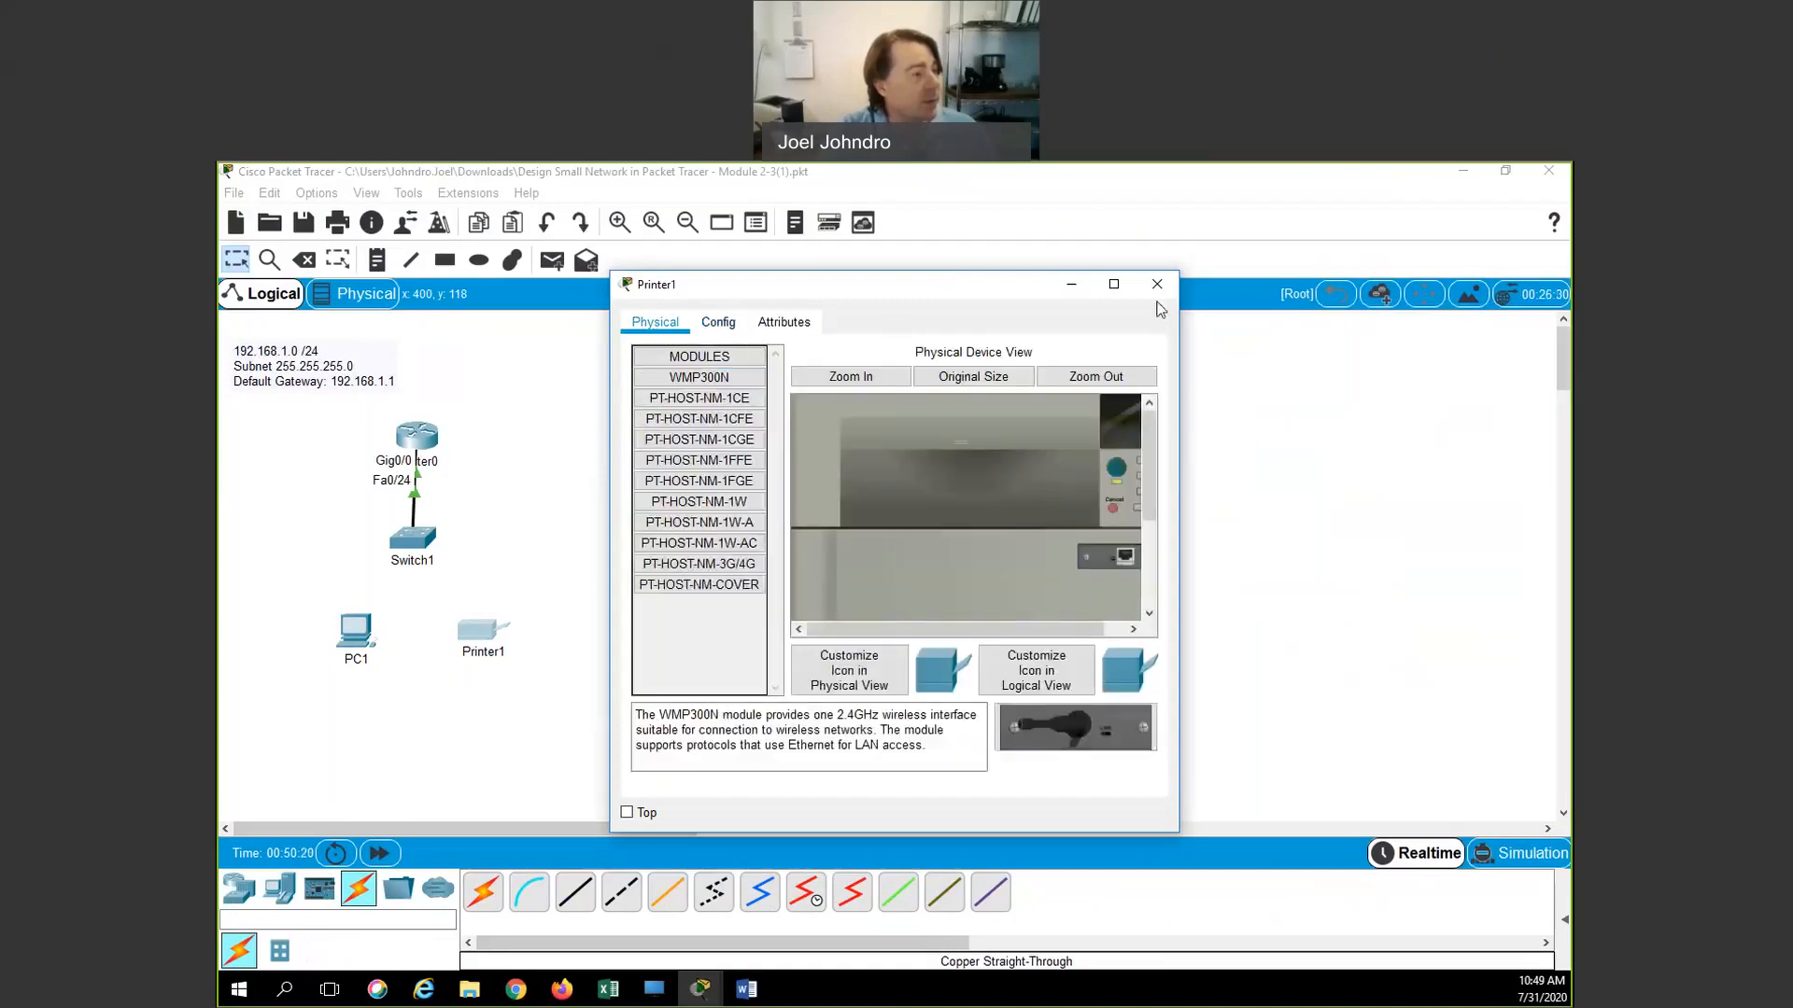
Connect PC1's FastEthernet0 to a Switch1 FastEthernet port with a copper straight-through cable
{"action": "left_click", "coordinate": [1158, 285]}
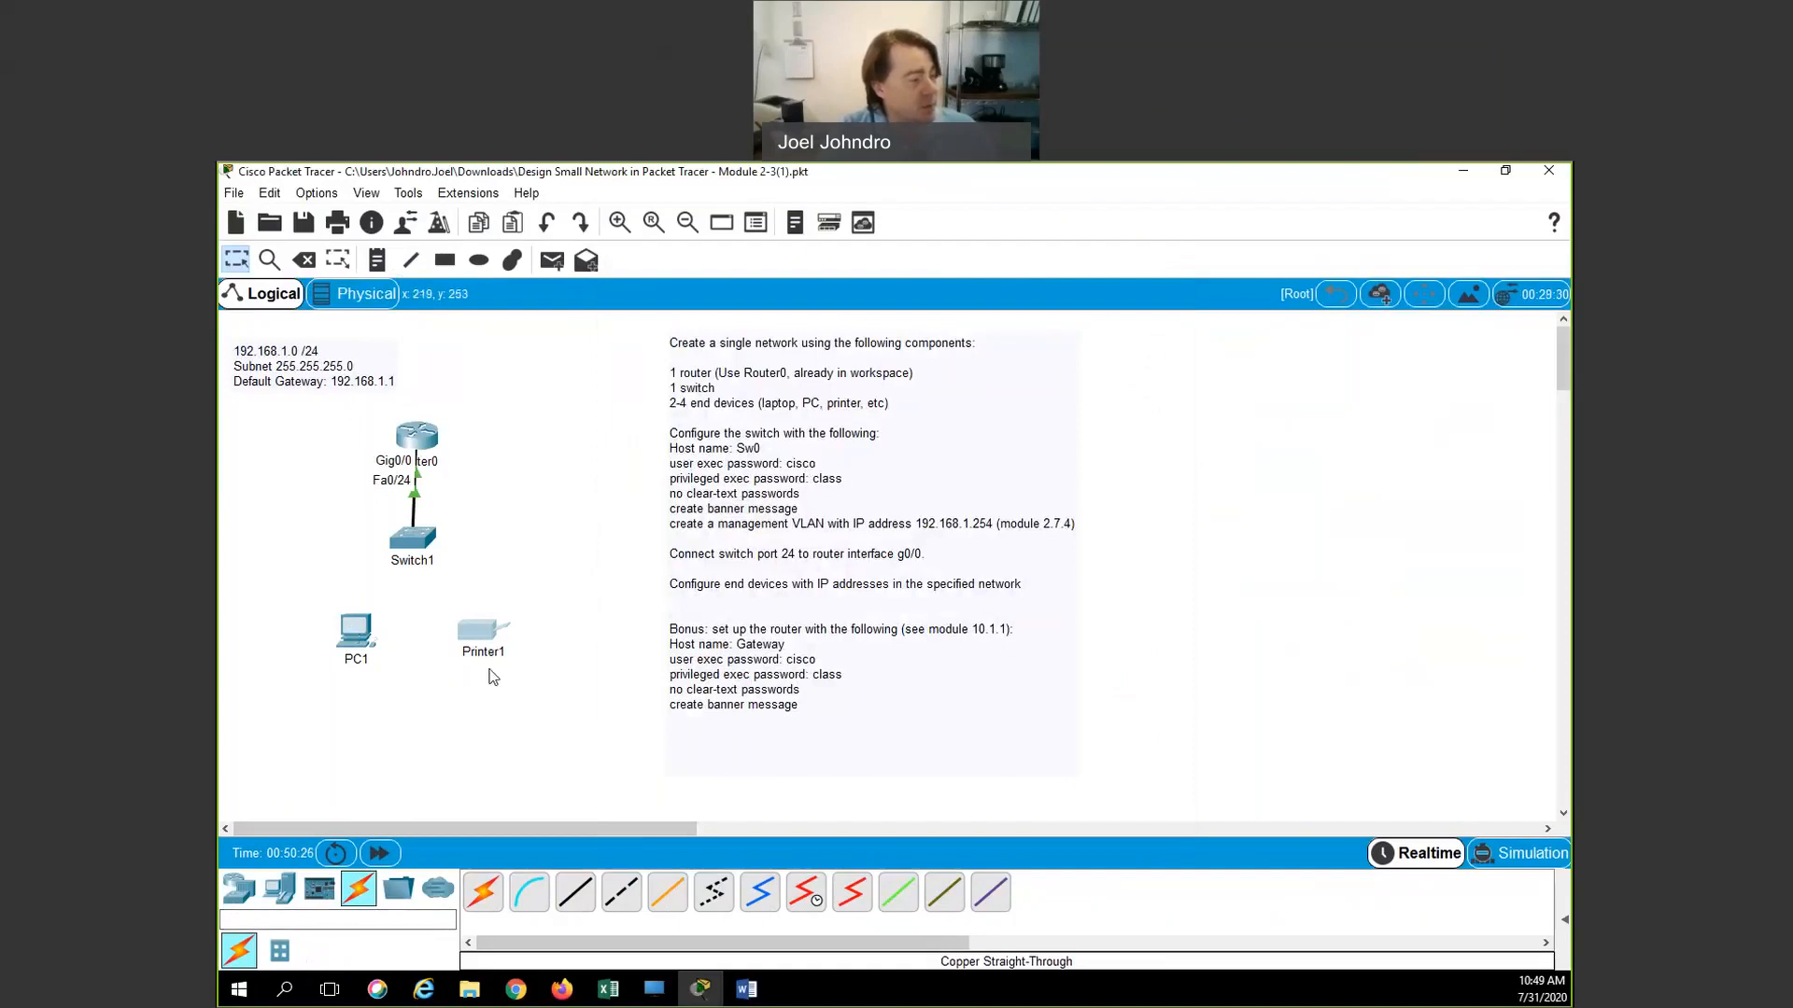
{"action": "left_click", "coordinate": [575, 891]}
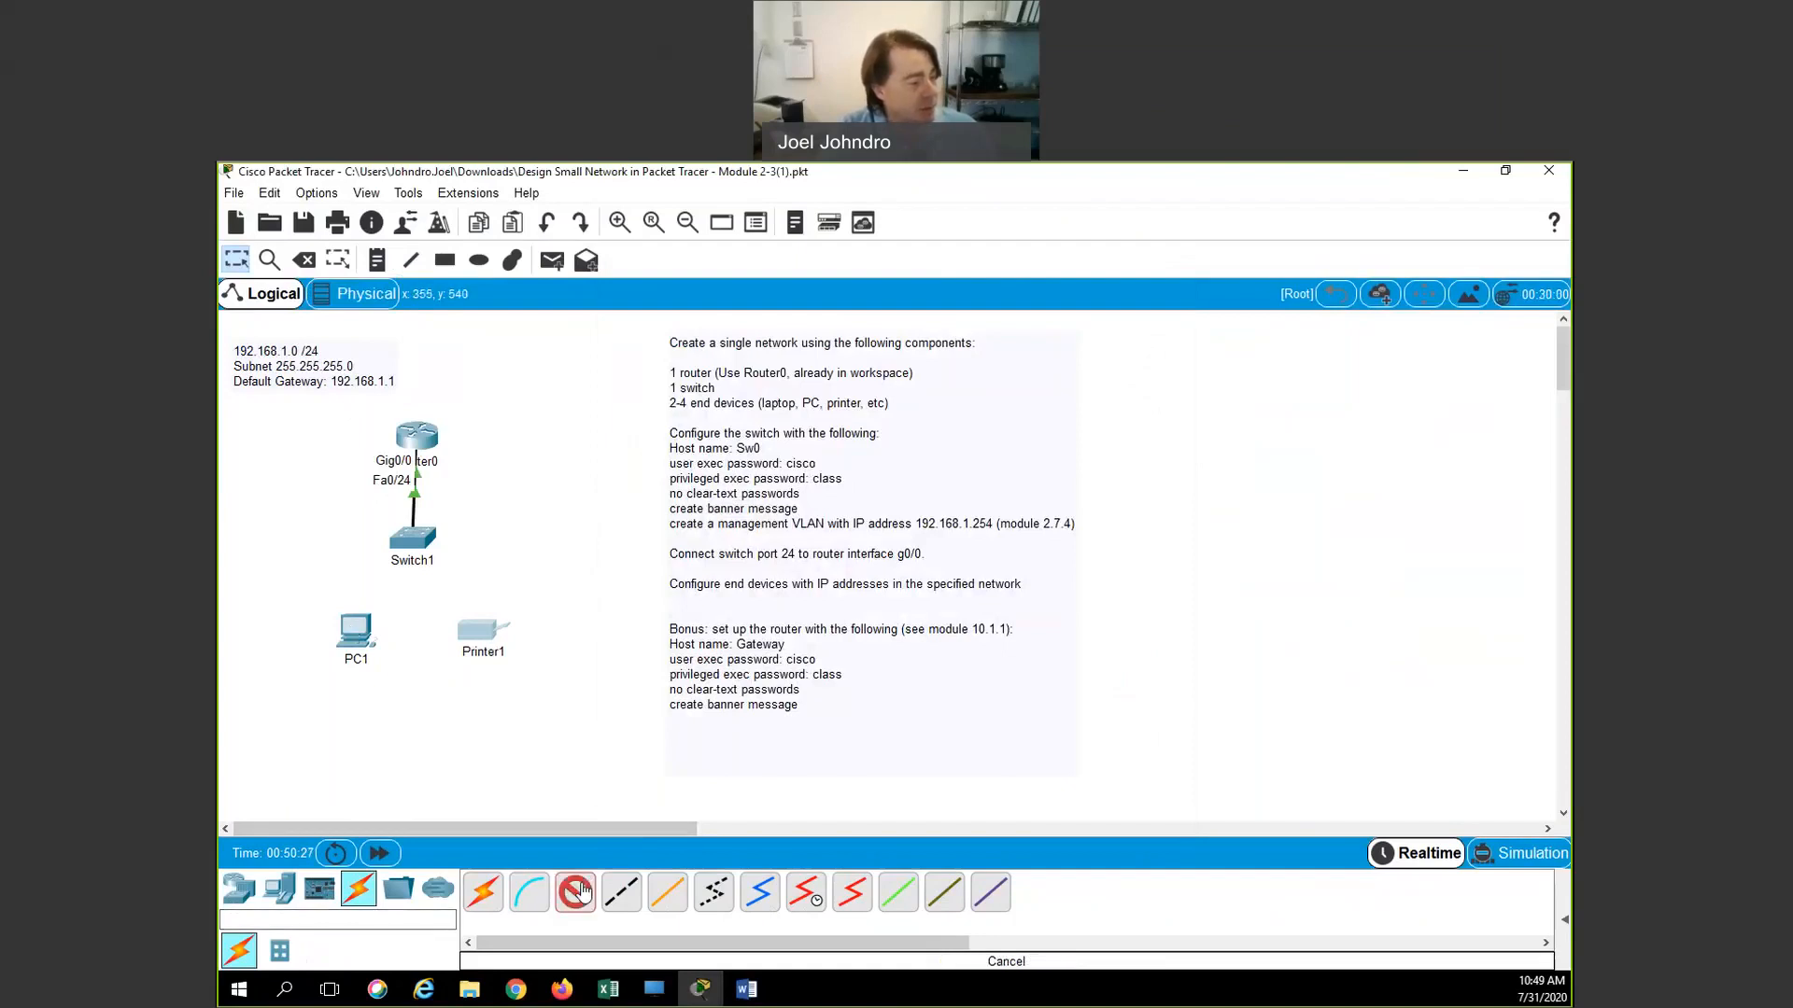
{"action": "left_click", "coordinate": [352, 635]}
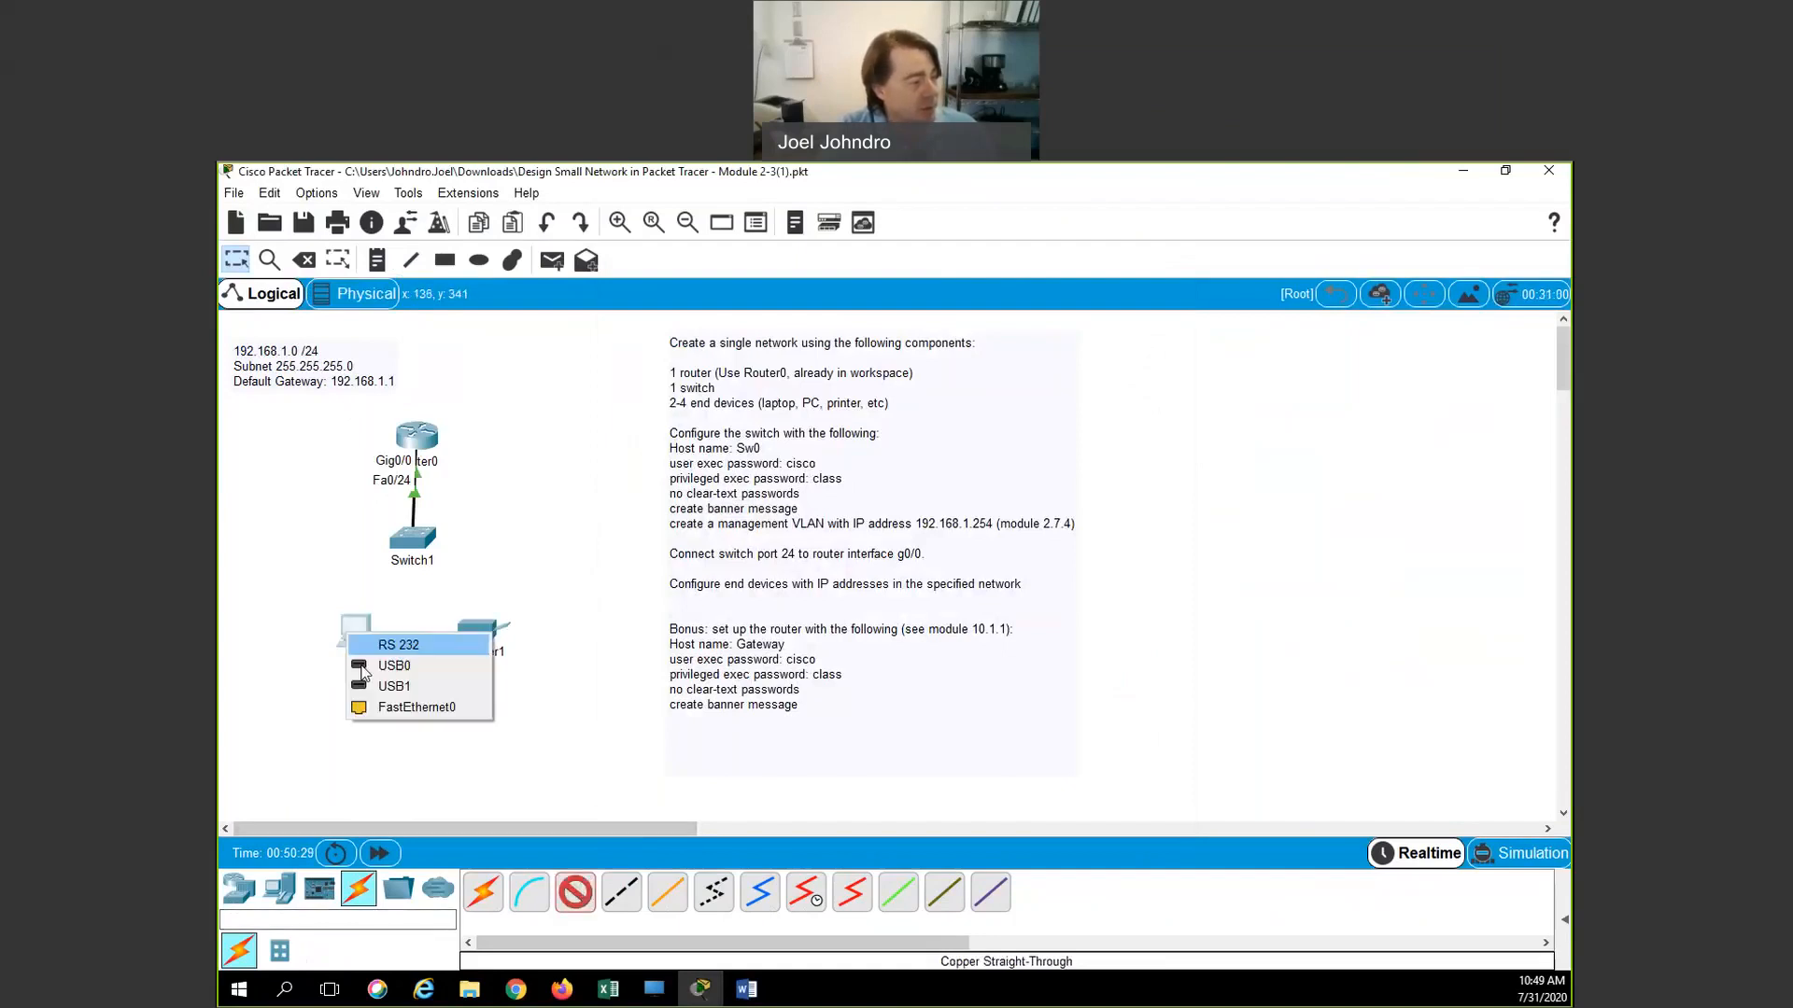
{"action": "left_click", "coordinate": [392, 707]}
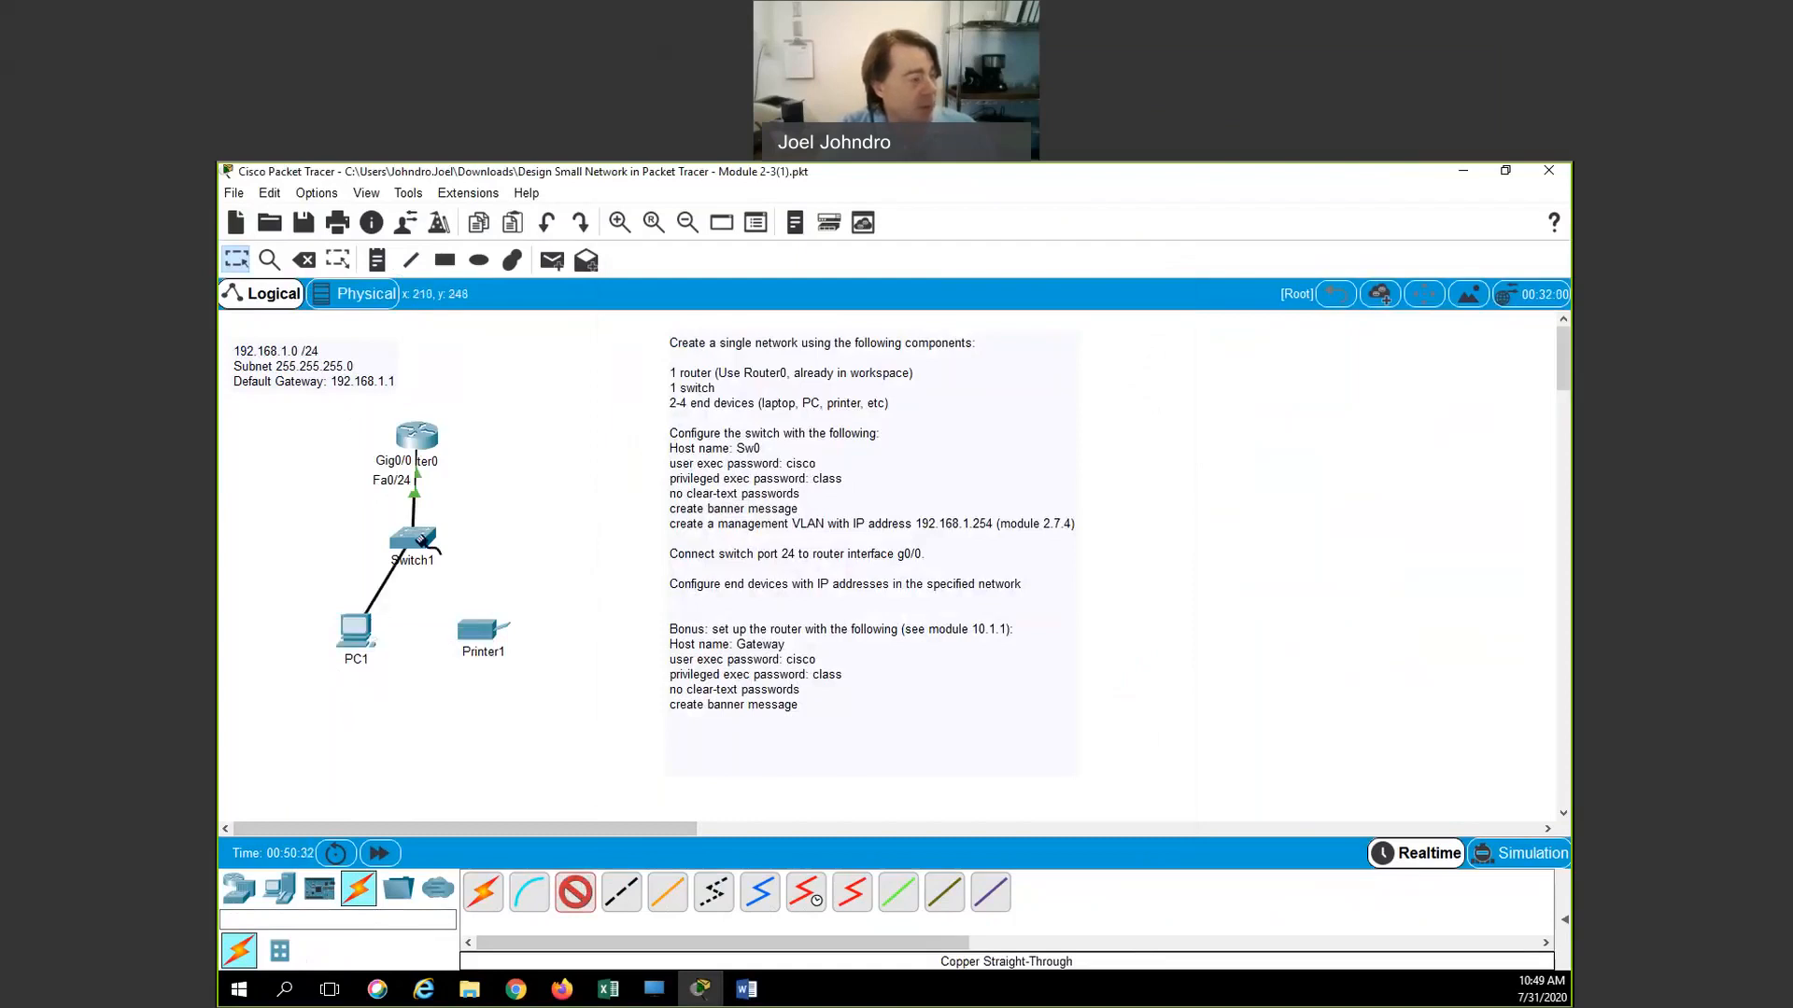
{"action": "left_click", "coordinate": [420, 538]}
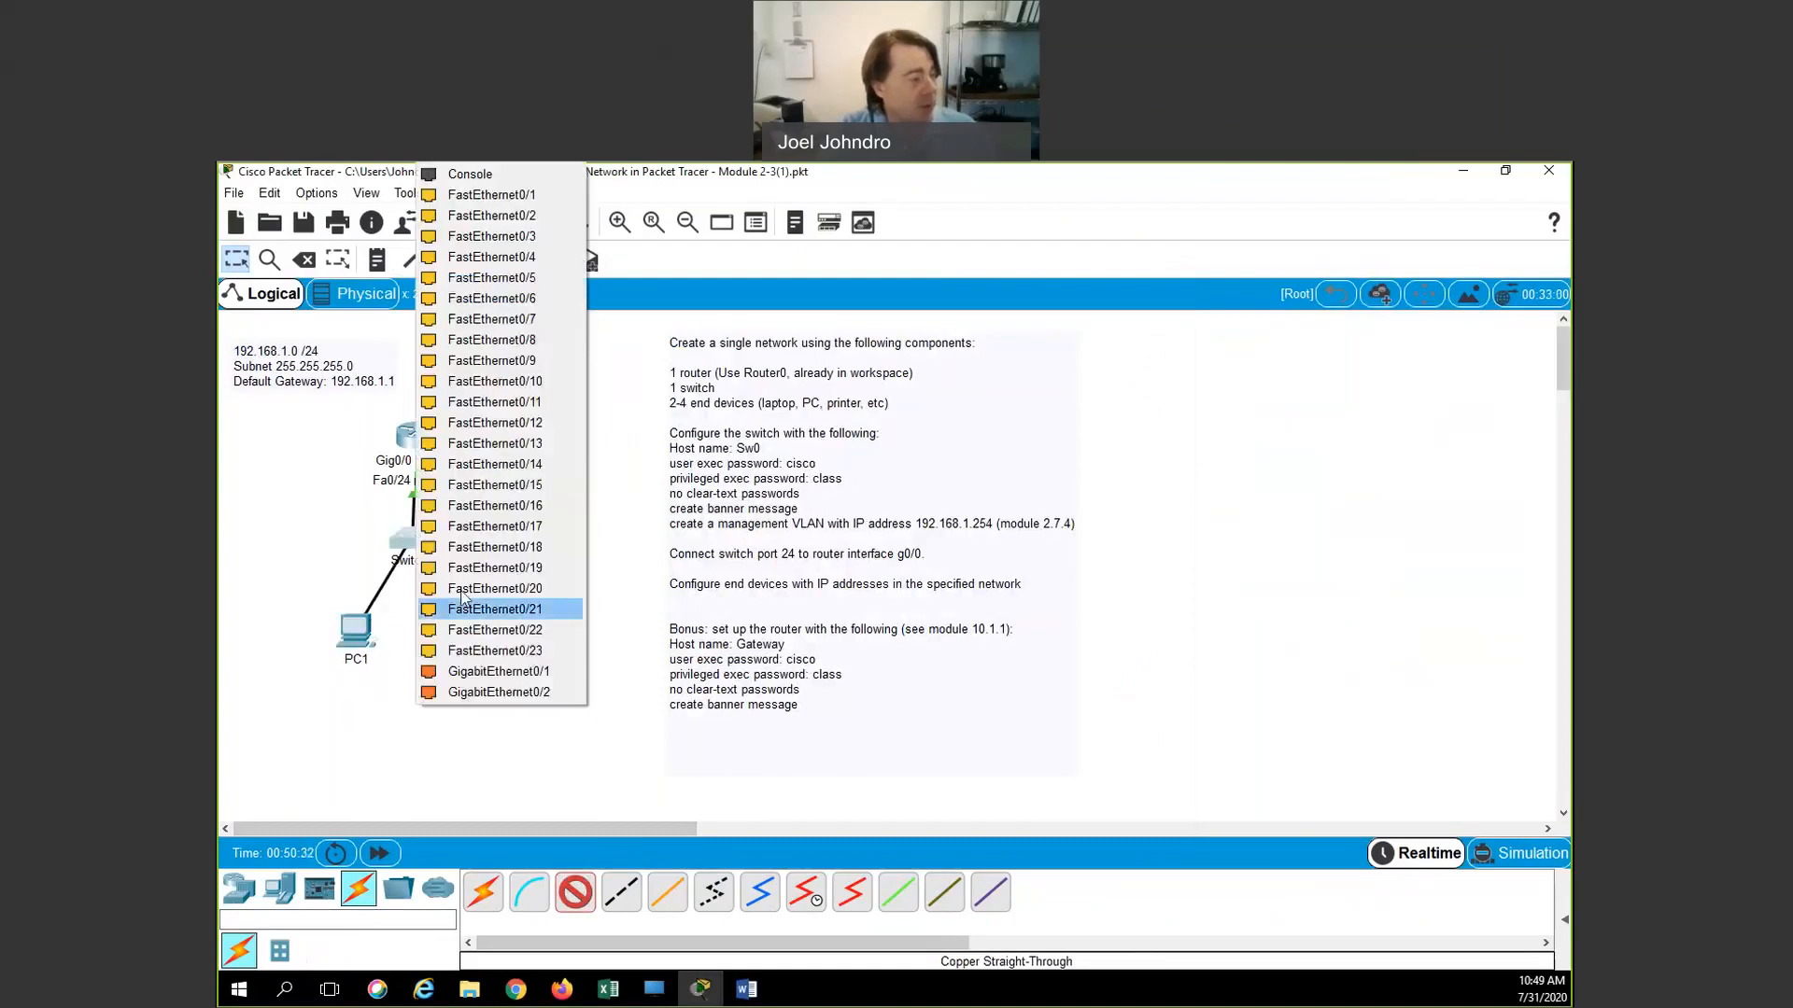
{"action": "left_click", "coordinate": [478, 216]}
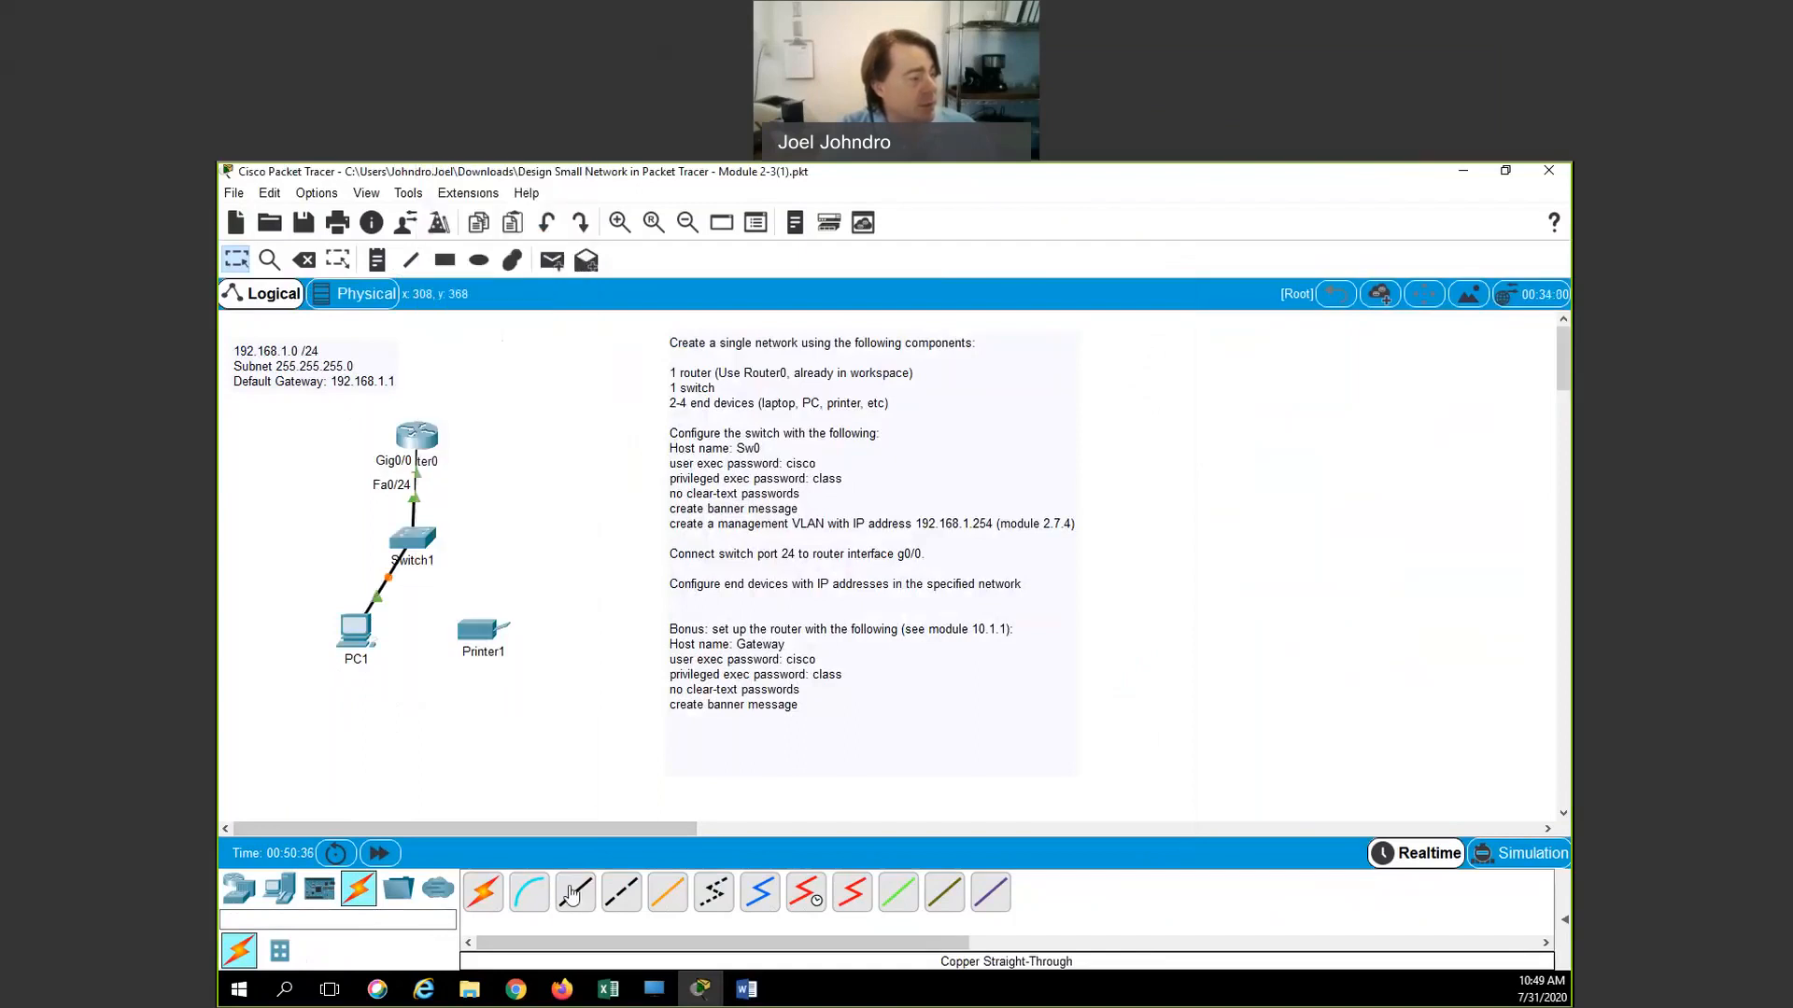
Cable Printer1's FastEthernet0 to a free Switch1 port and fast-forward time until links turn green
{"action": "left_click", "coordinate": [620, 892]}
{"action": "left_click", "coordinate": [483, 631]}
{"action": "left_click", "coordinate": [542, 638]}
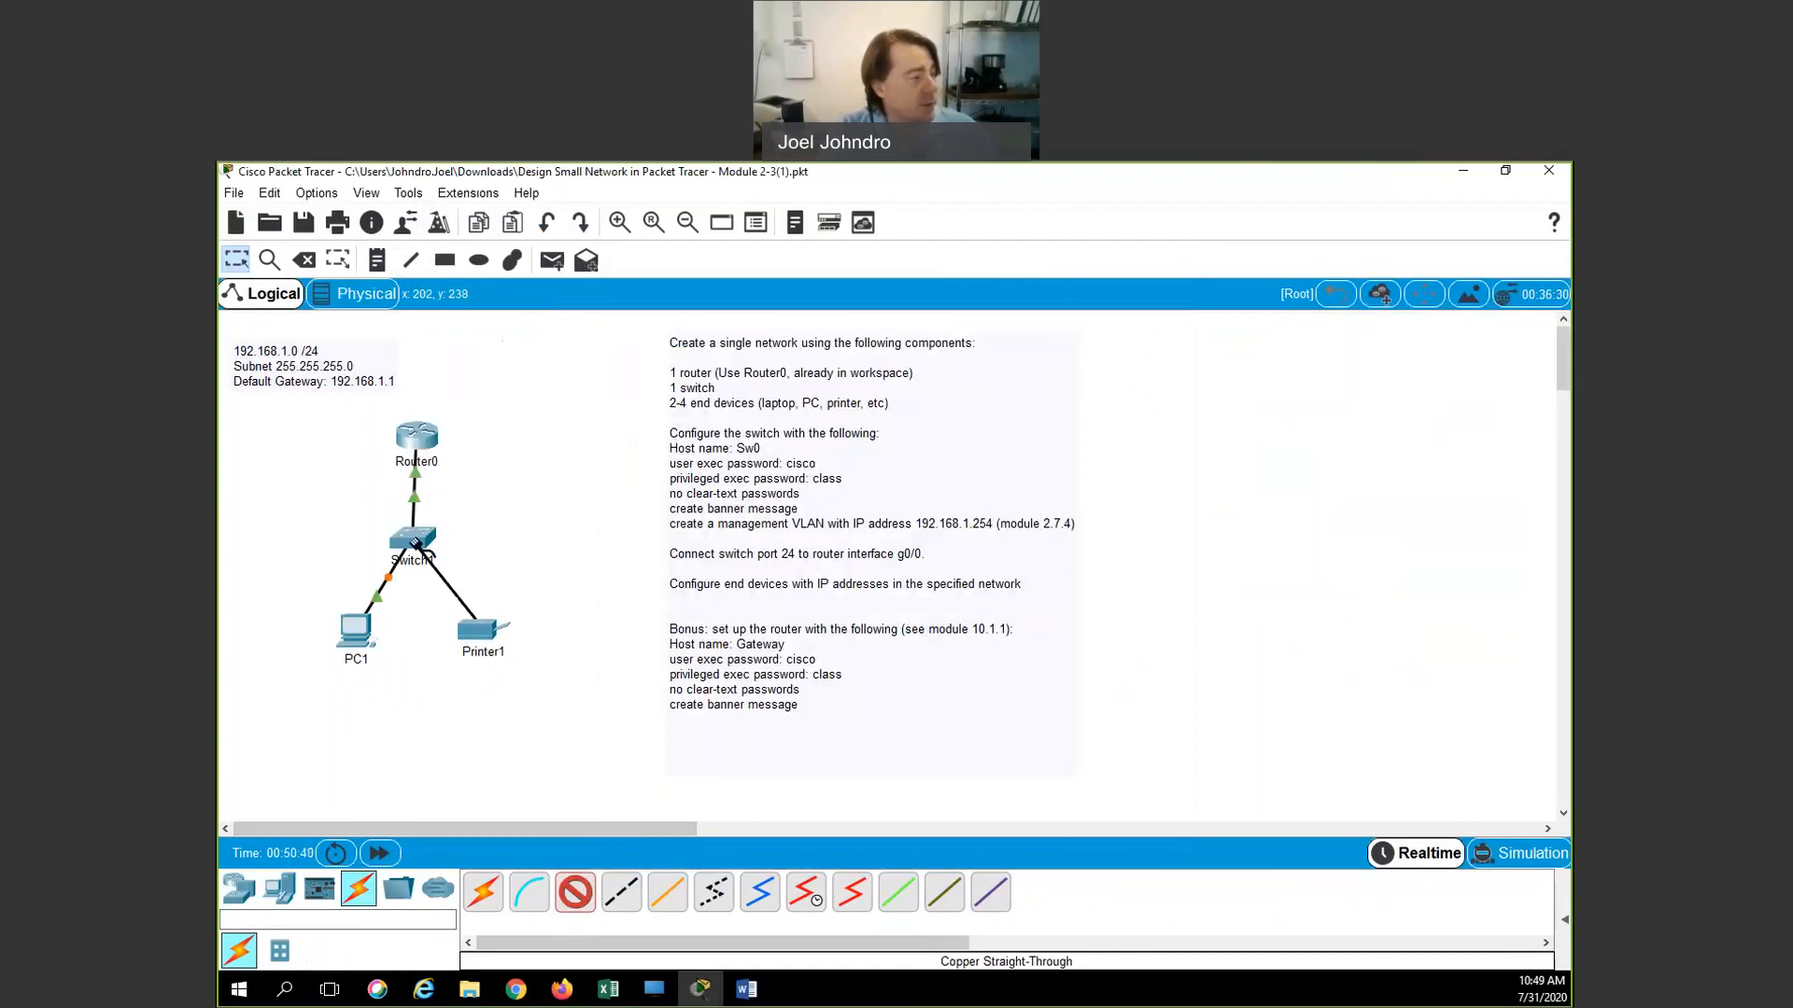
{"action": "left_click", "coordinate": [416, 544]}
{"action": "left_click", "coordinate": [469, 202]}
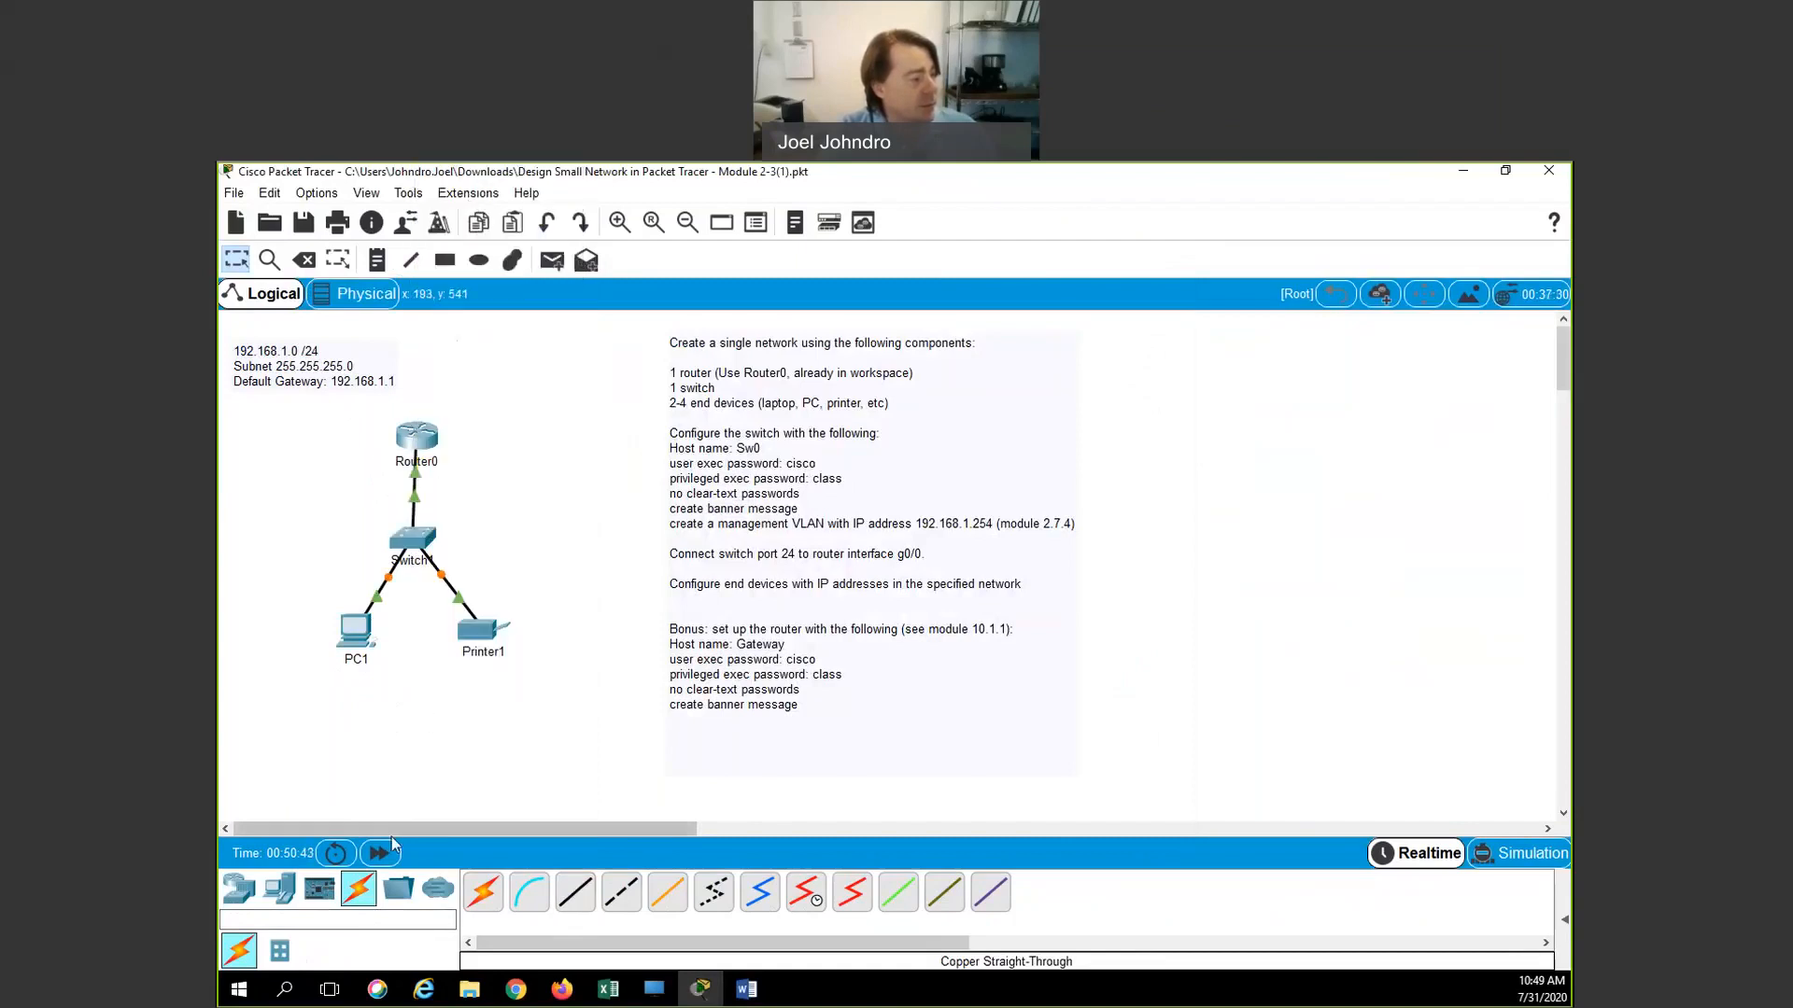
{"action": "left_click", "coordinate": [380, 854]}
{"action": "left_click", "coordinate": [379, 856]}
{"action": "left_click", "coordinate": [379, 856]}
{"action": "left_click", "coordinate": [379, 857]}
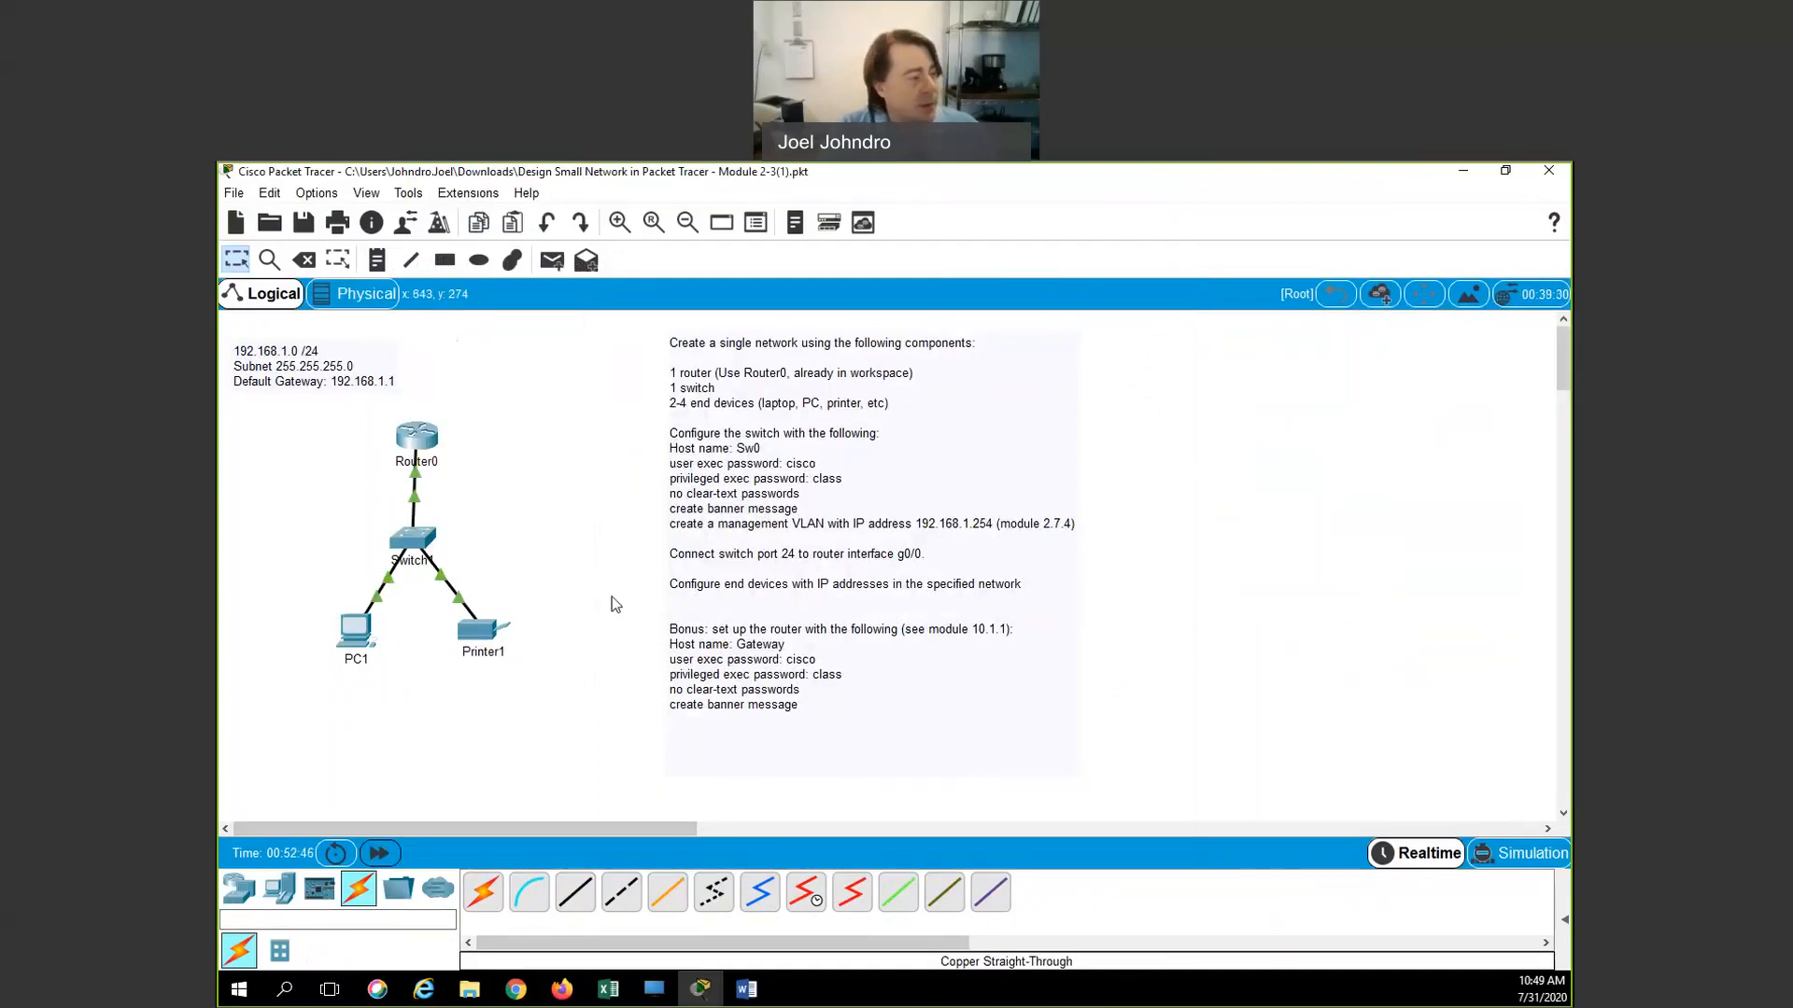
{"action": "left_click", "coordinate": [551, 264]}
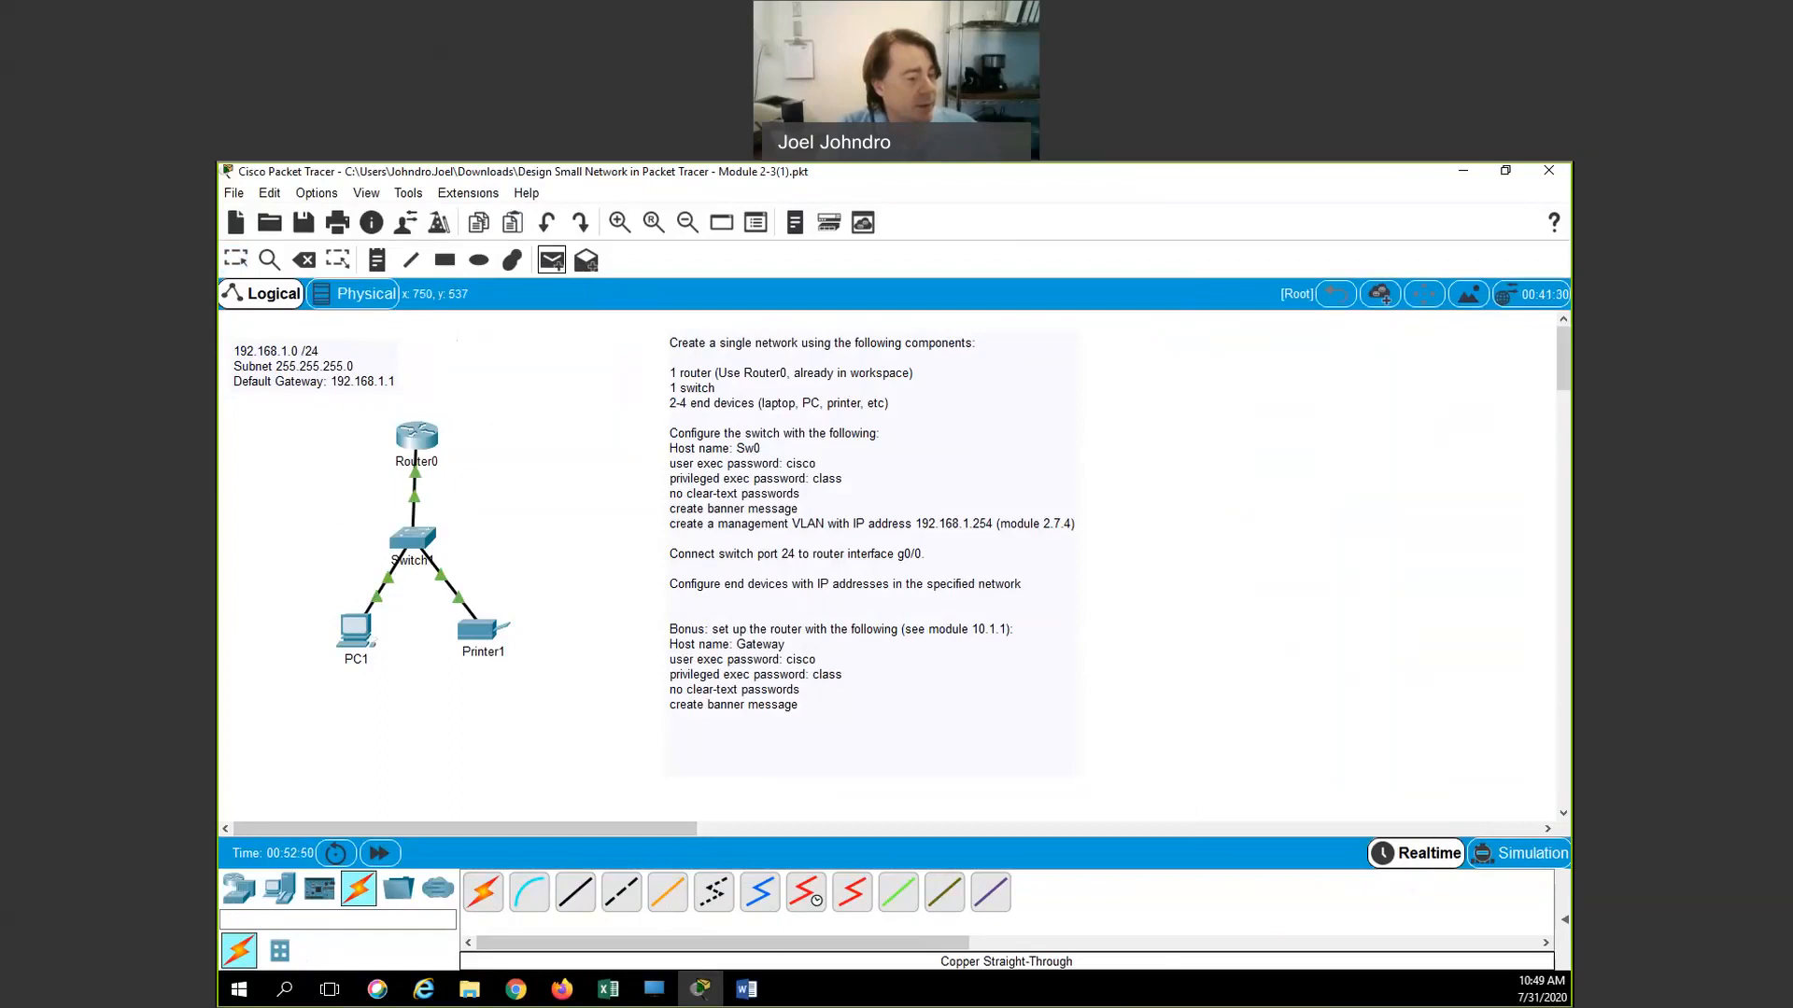
Send simple PDU pings PC1→Printer1, PC1→Router0 and Printer1→Router0, showing results in the PDU list
{"action": "left_click", "coordinate": [1565, 920]}
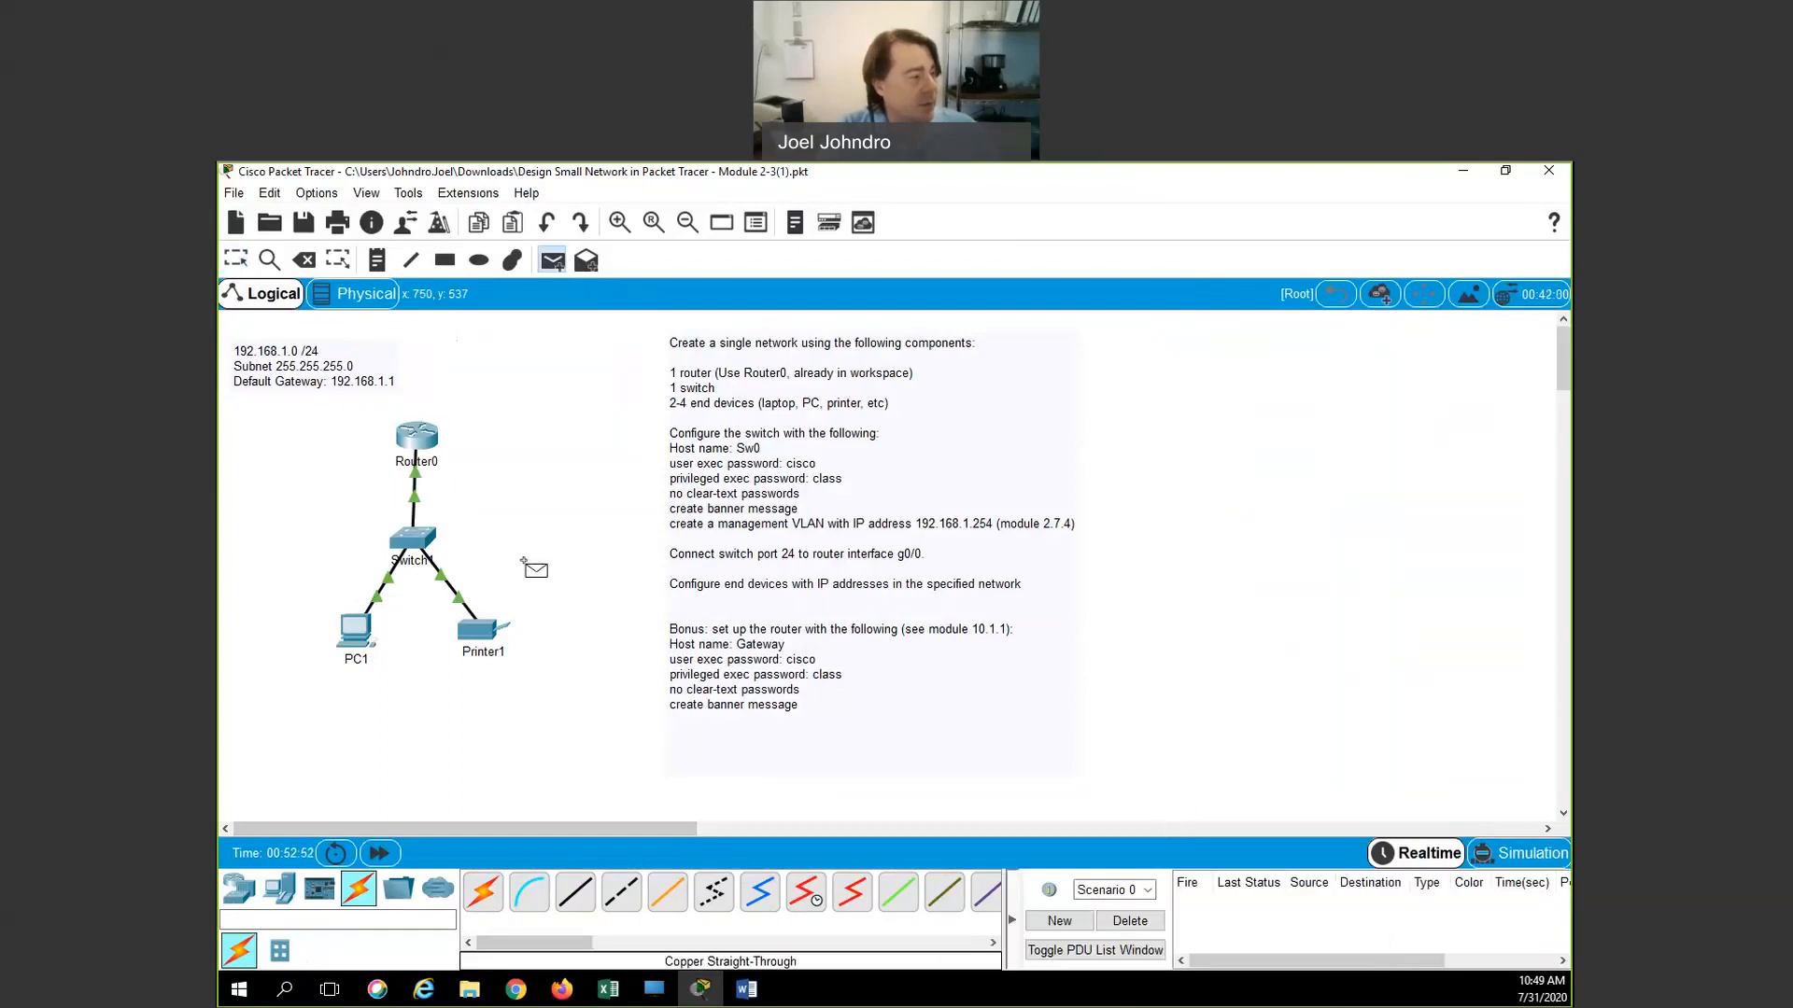
{"action": "left_click", "coordinate": [362, 623]}
{"action": "left_click", "coordinate": [513, 661]}
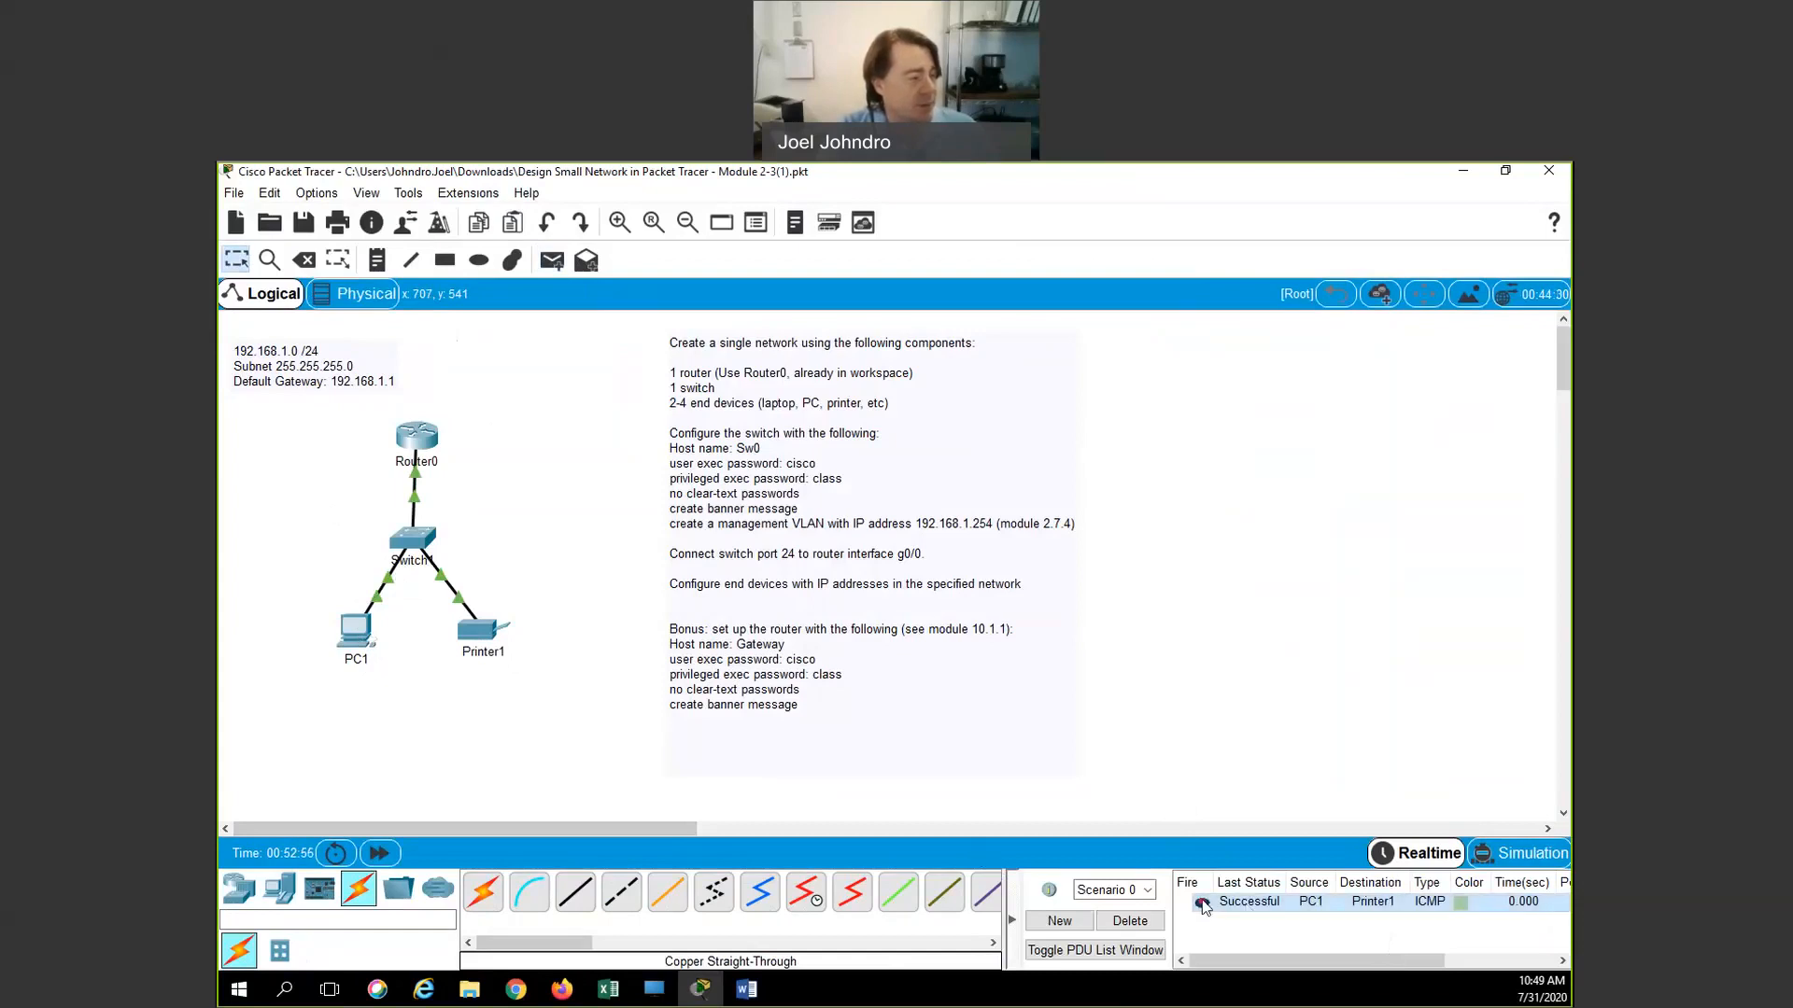
{"action": "left_click", "coordinate": [551, 260]}
{"action": "left_click", "coordinate": [357, 632]}
{"action": "left_click", "coordinate": [416, 436]}
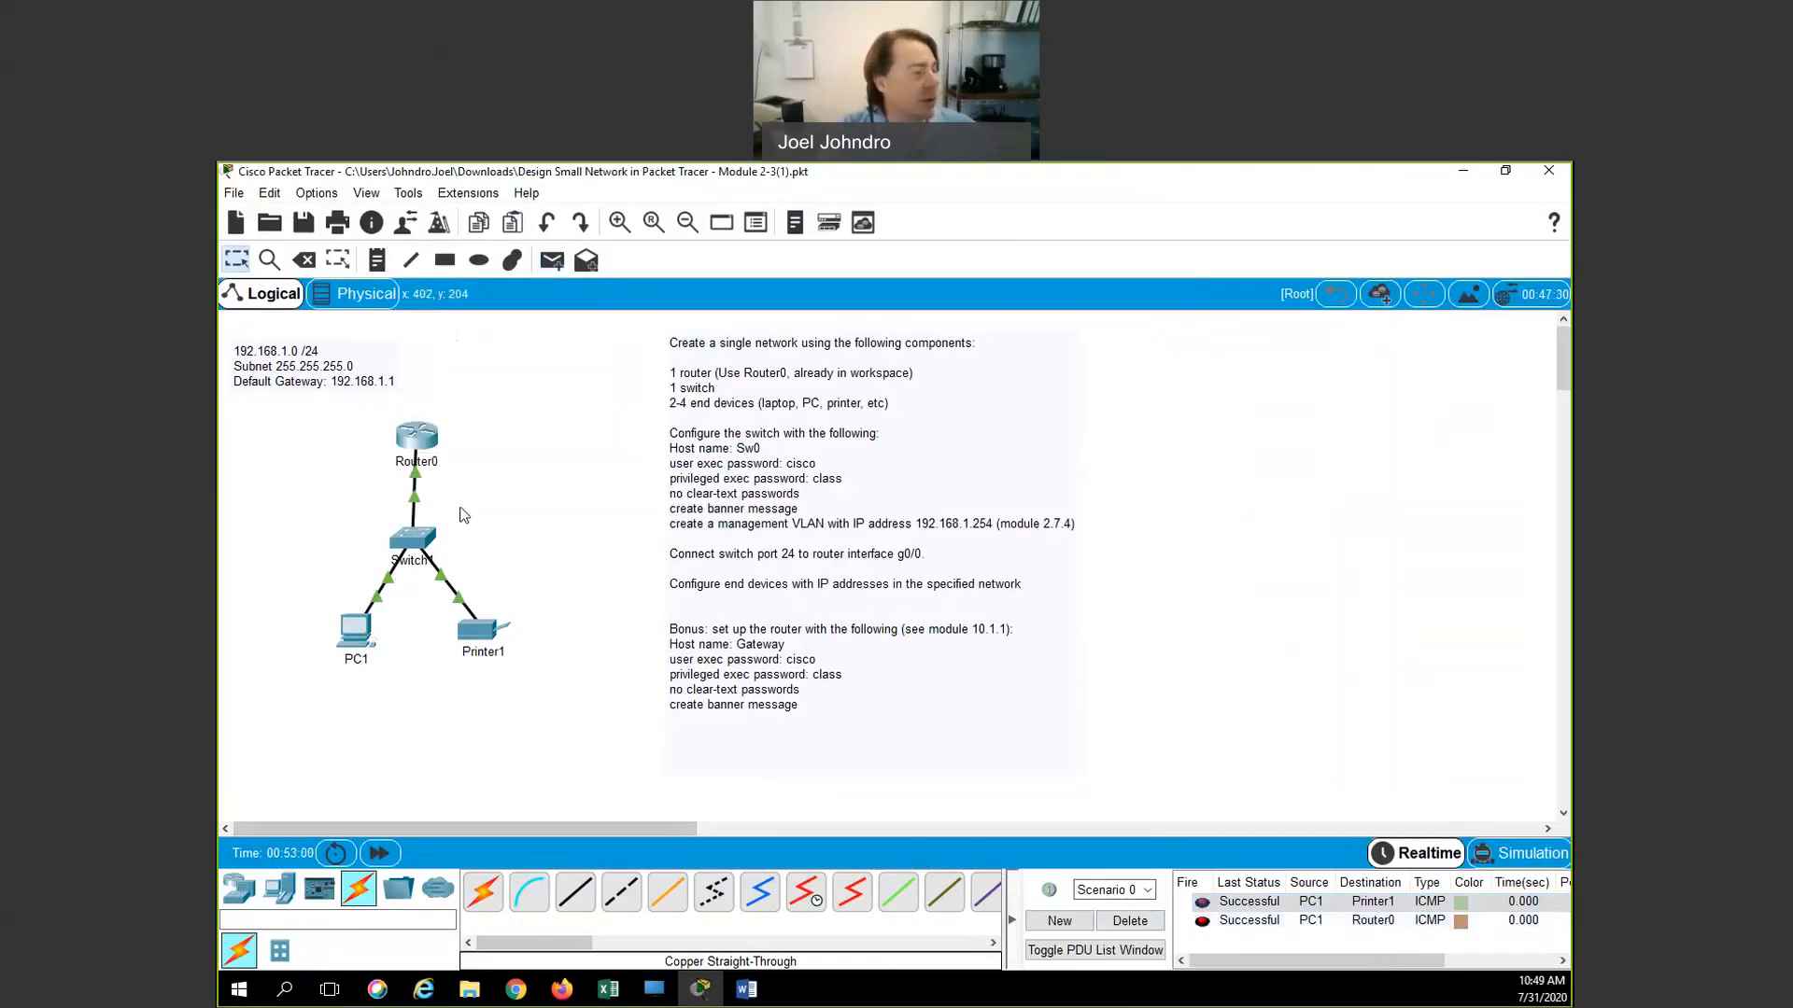
{"action": "left_click", "coordinate": [551, 260]}
{"action": "left_click", "coordinate": [469, 618]}
{"action": "left_click", "coordinate": [423, 447]}
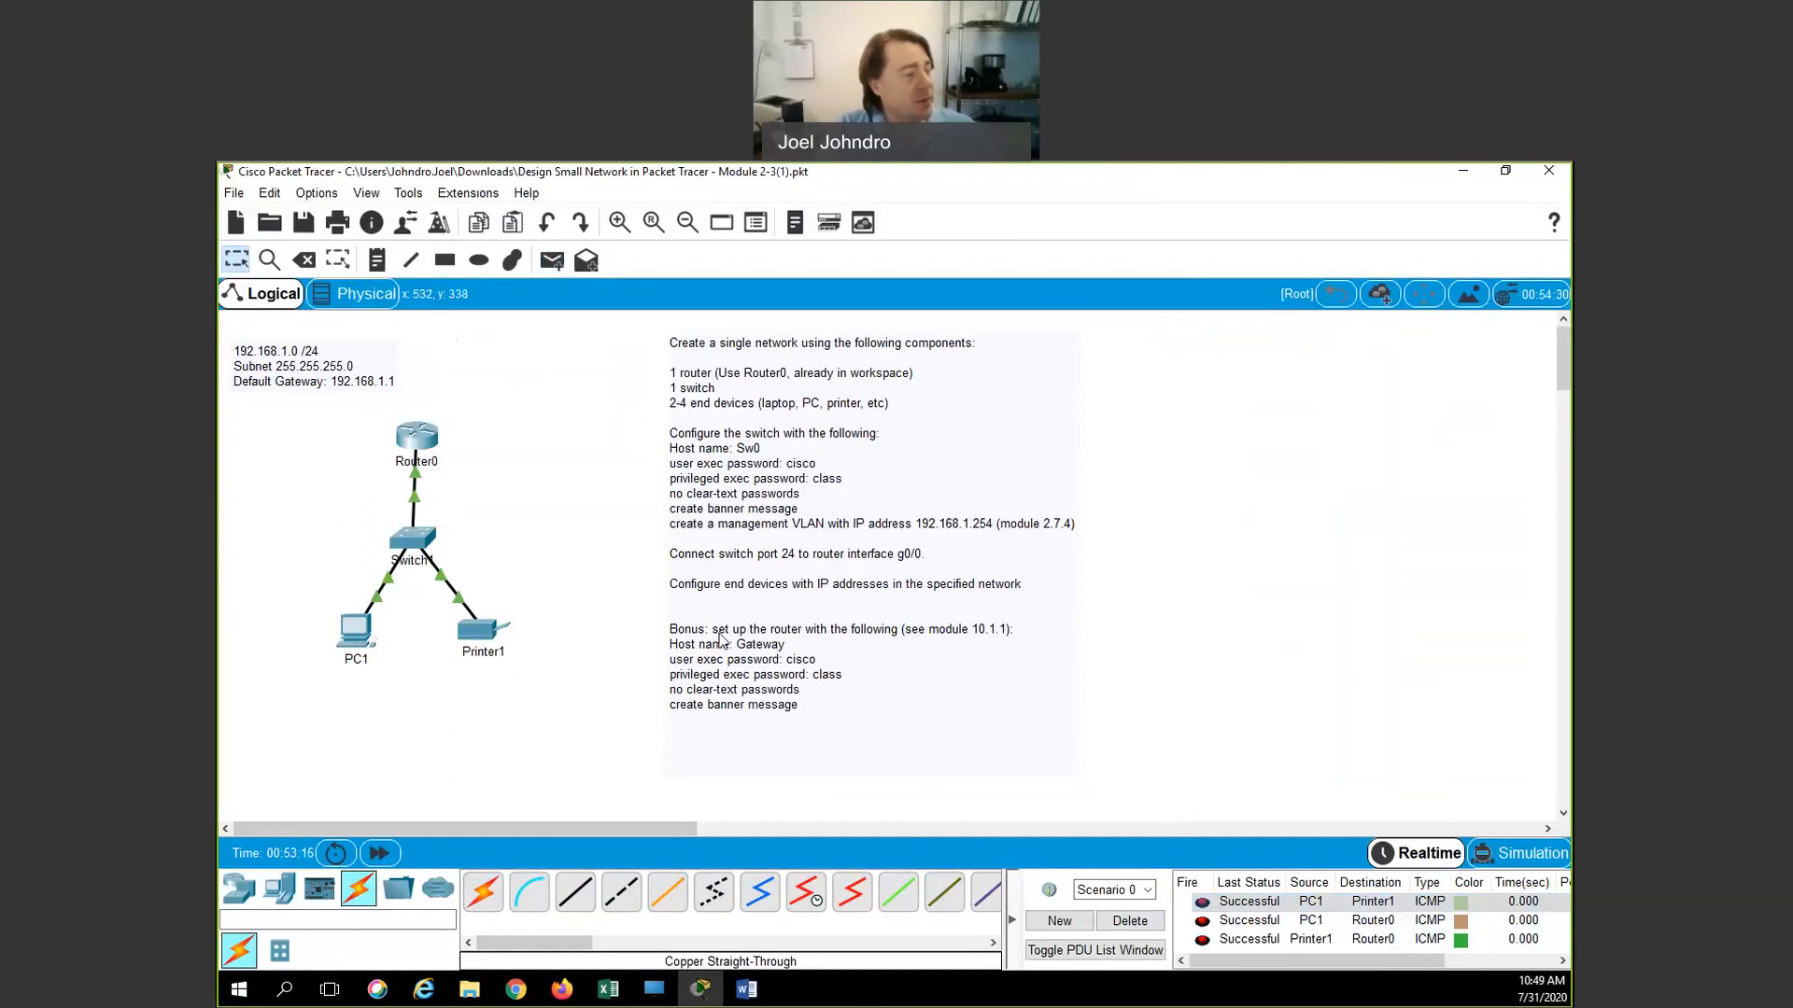
Open Router0's CLI and enter global configuration mode with enable and conf t
{"action": "left_click", "coordinate": [420, 443]}
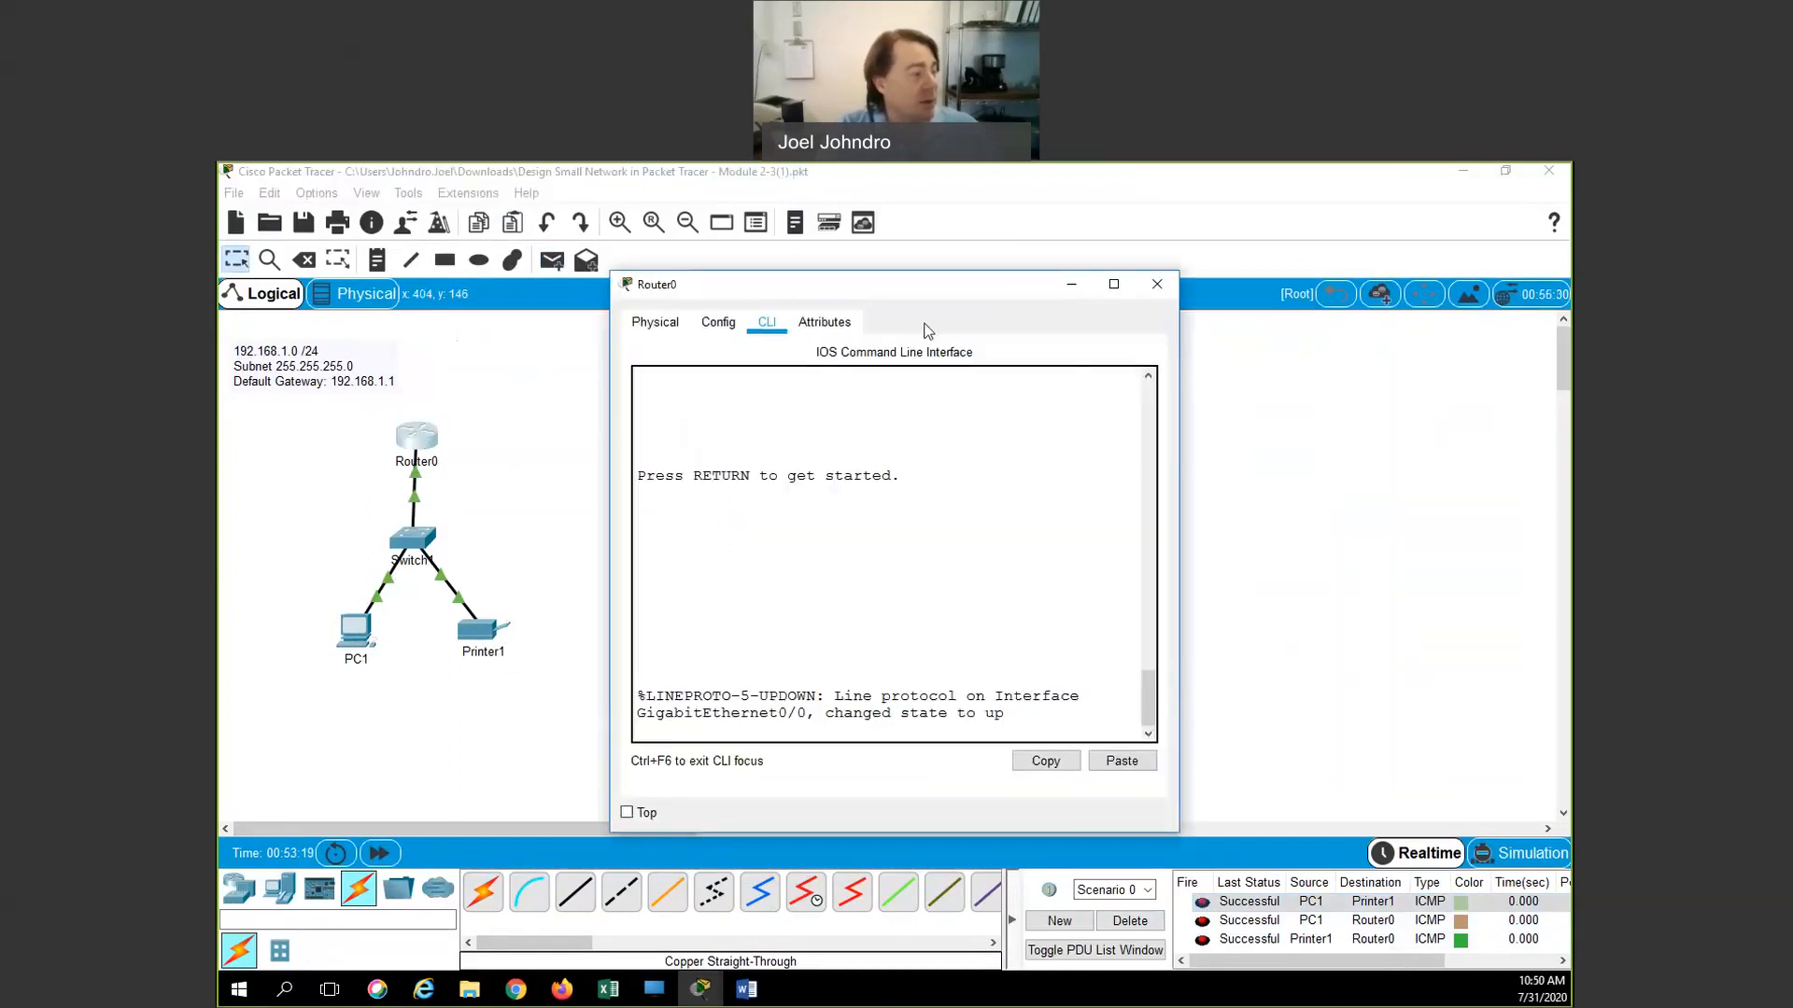
{"action": "left_click_drag", "start_coordinate": [1077, 280], "coordinate": [1406, 268]}
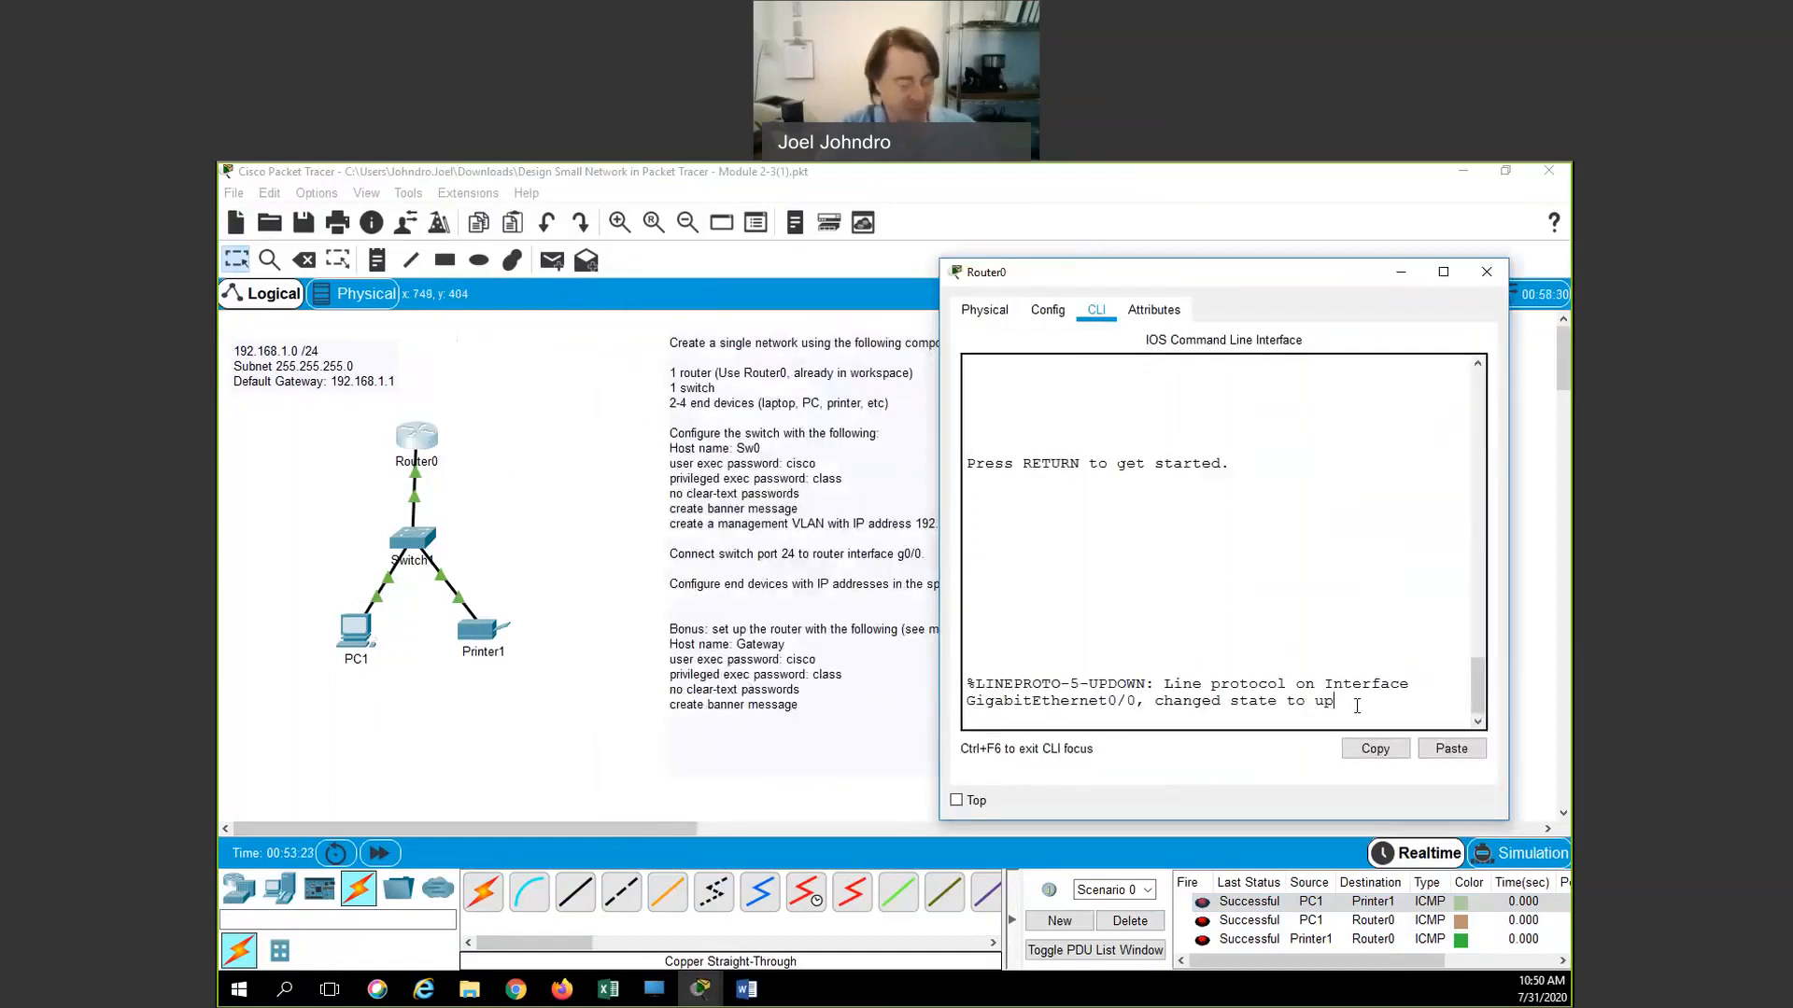
{"action": "key", "text": "Return"}
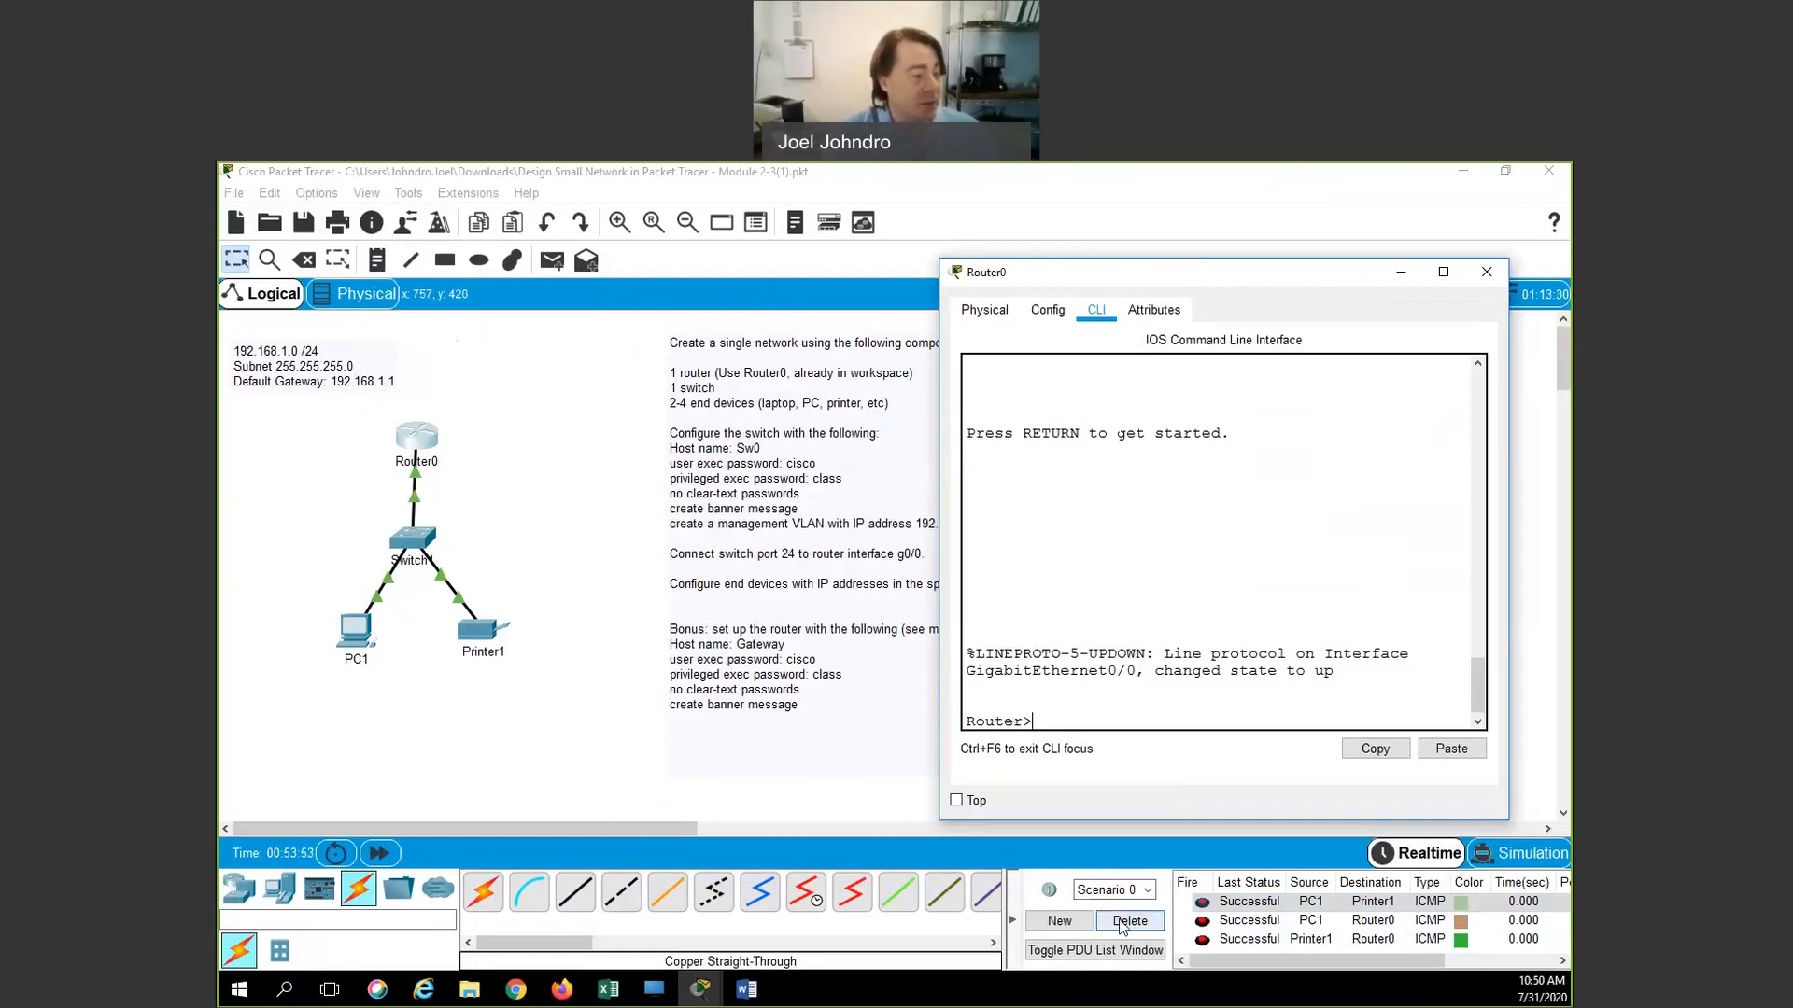
{"action": "type", "text": "enable"}
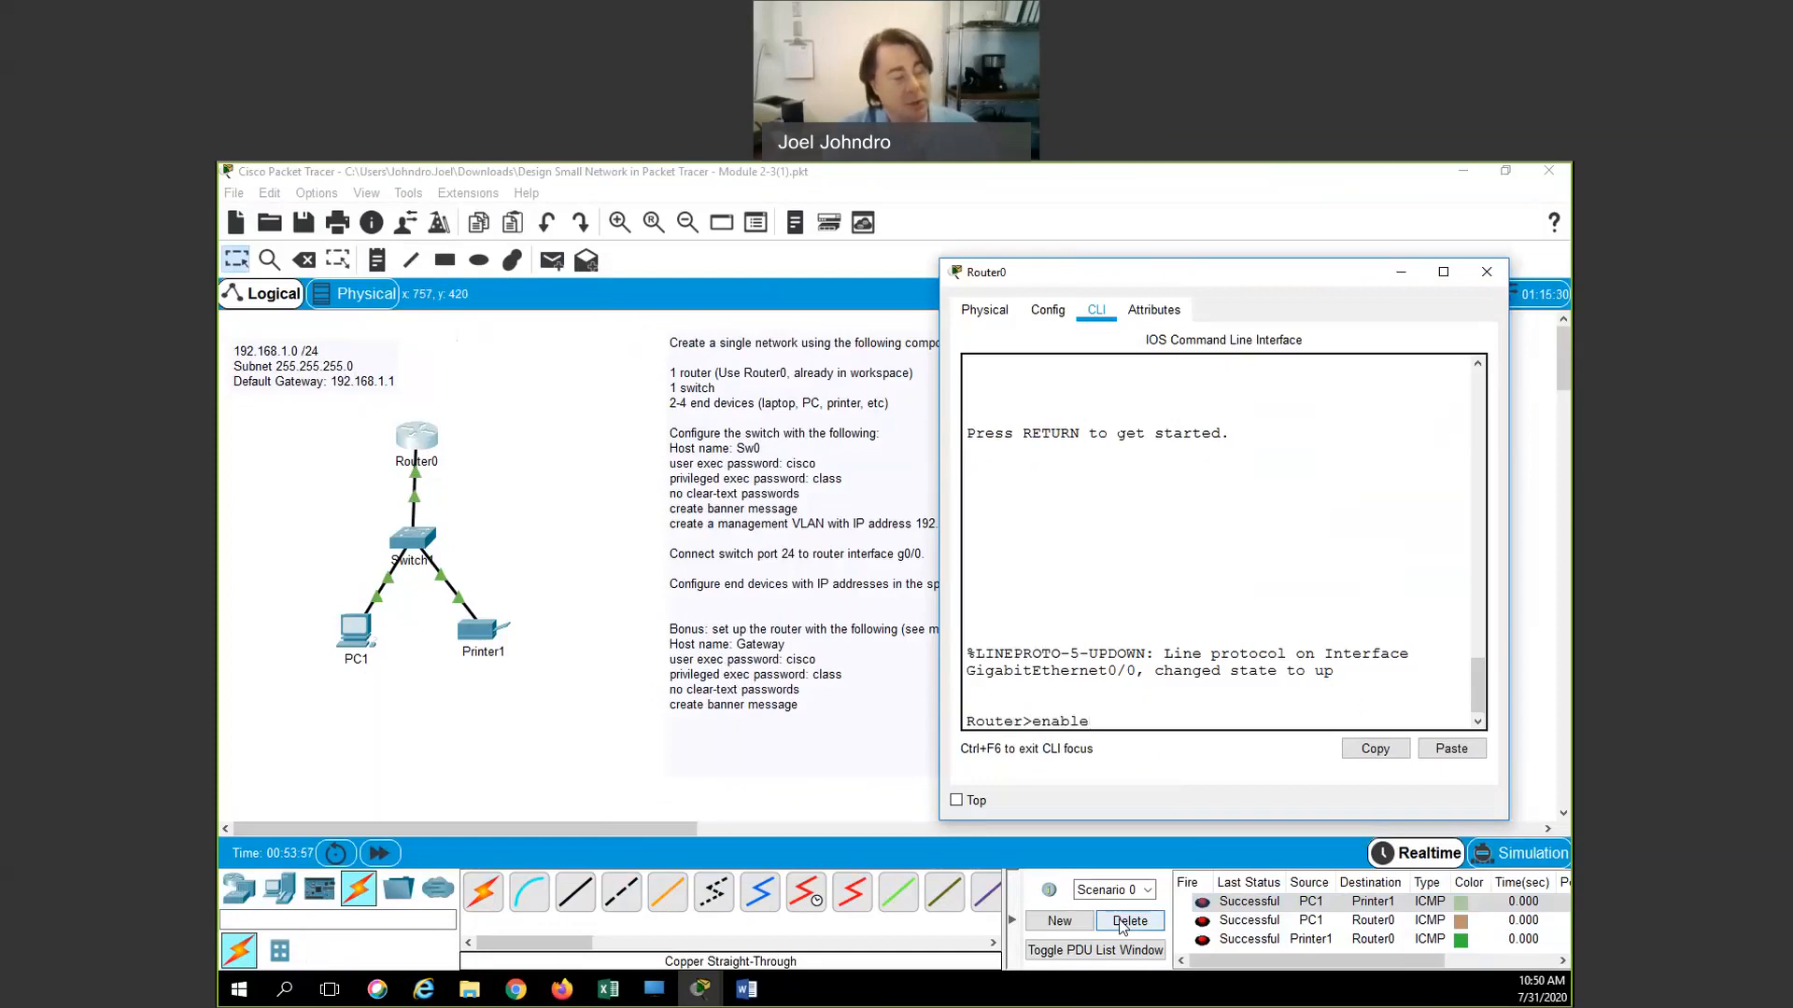
{"action": "key", "text": "Return"}
{"action": "type", "text": "con"}
{"action": "key", "text": "Tab"}
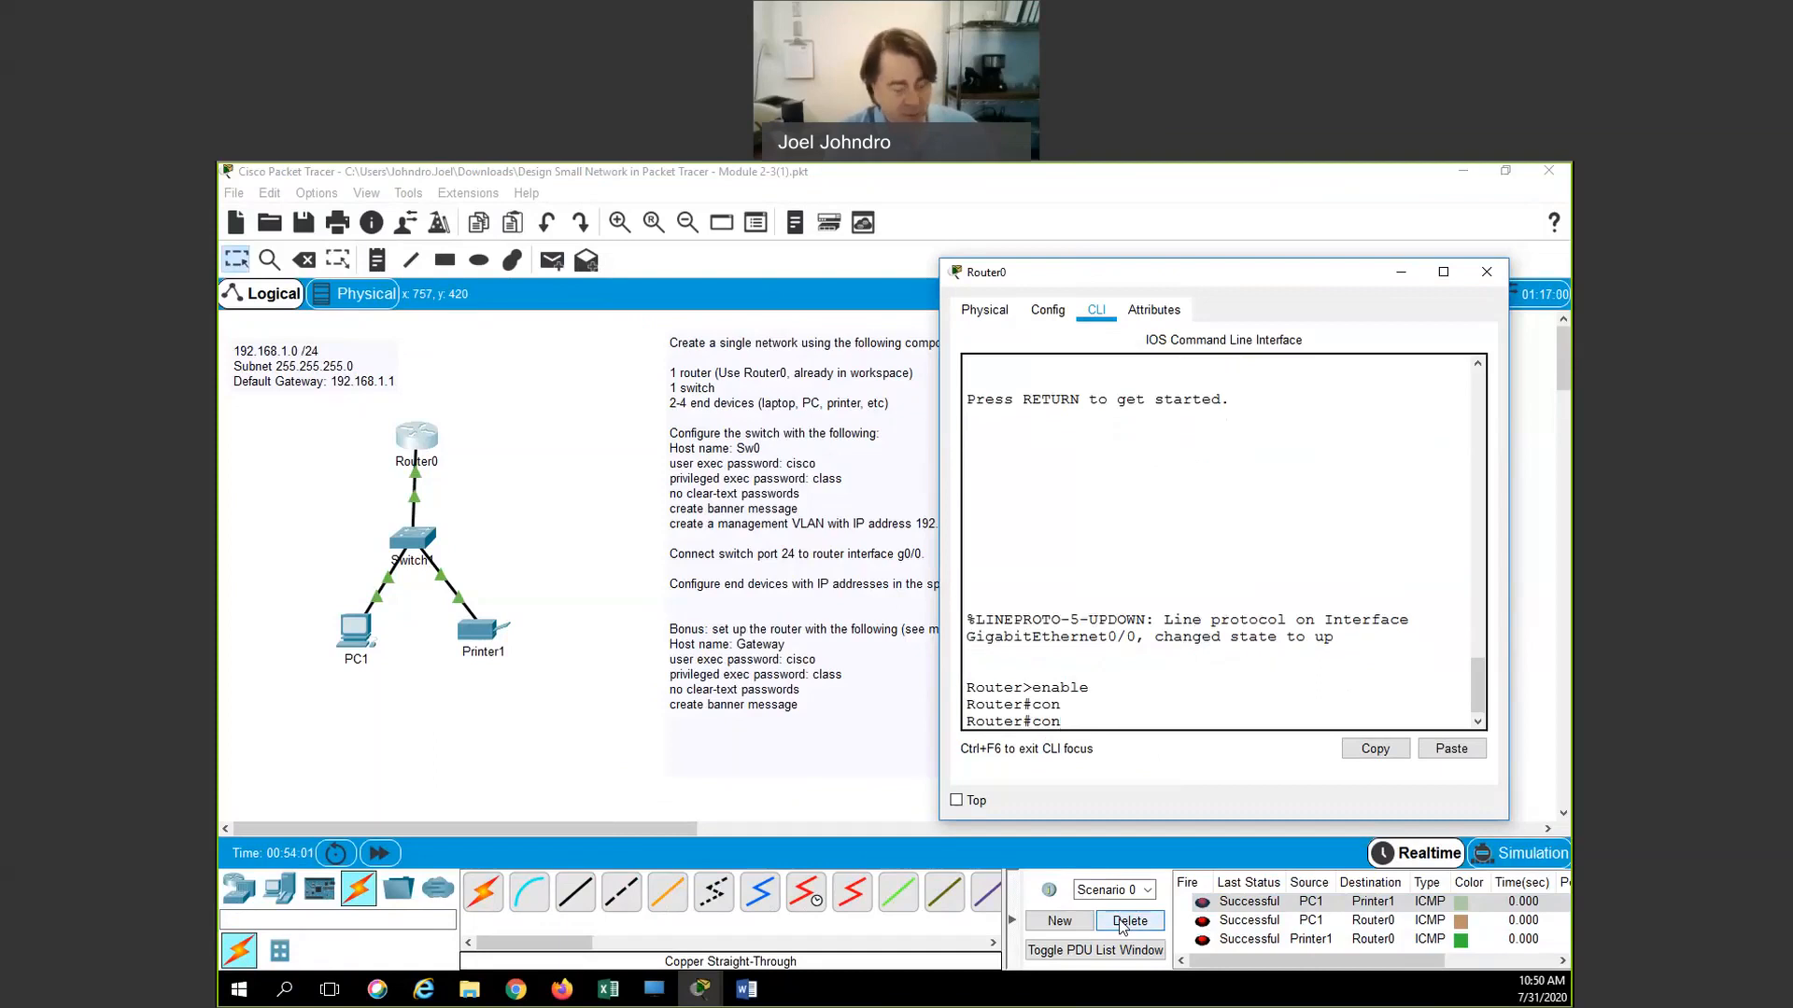
{"action": "type", "text": "f t"}
{"action": "key", "text": "Return"}
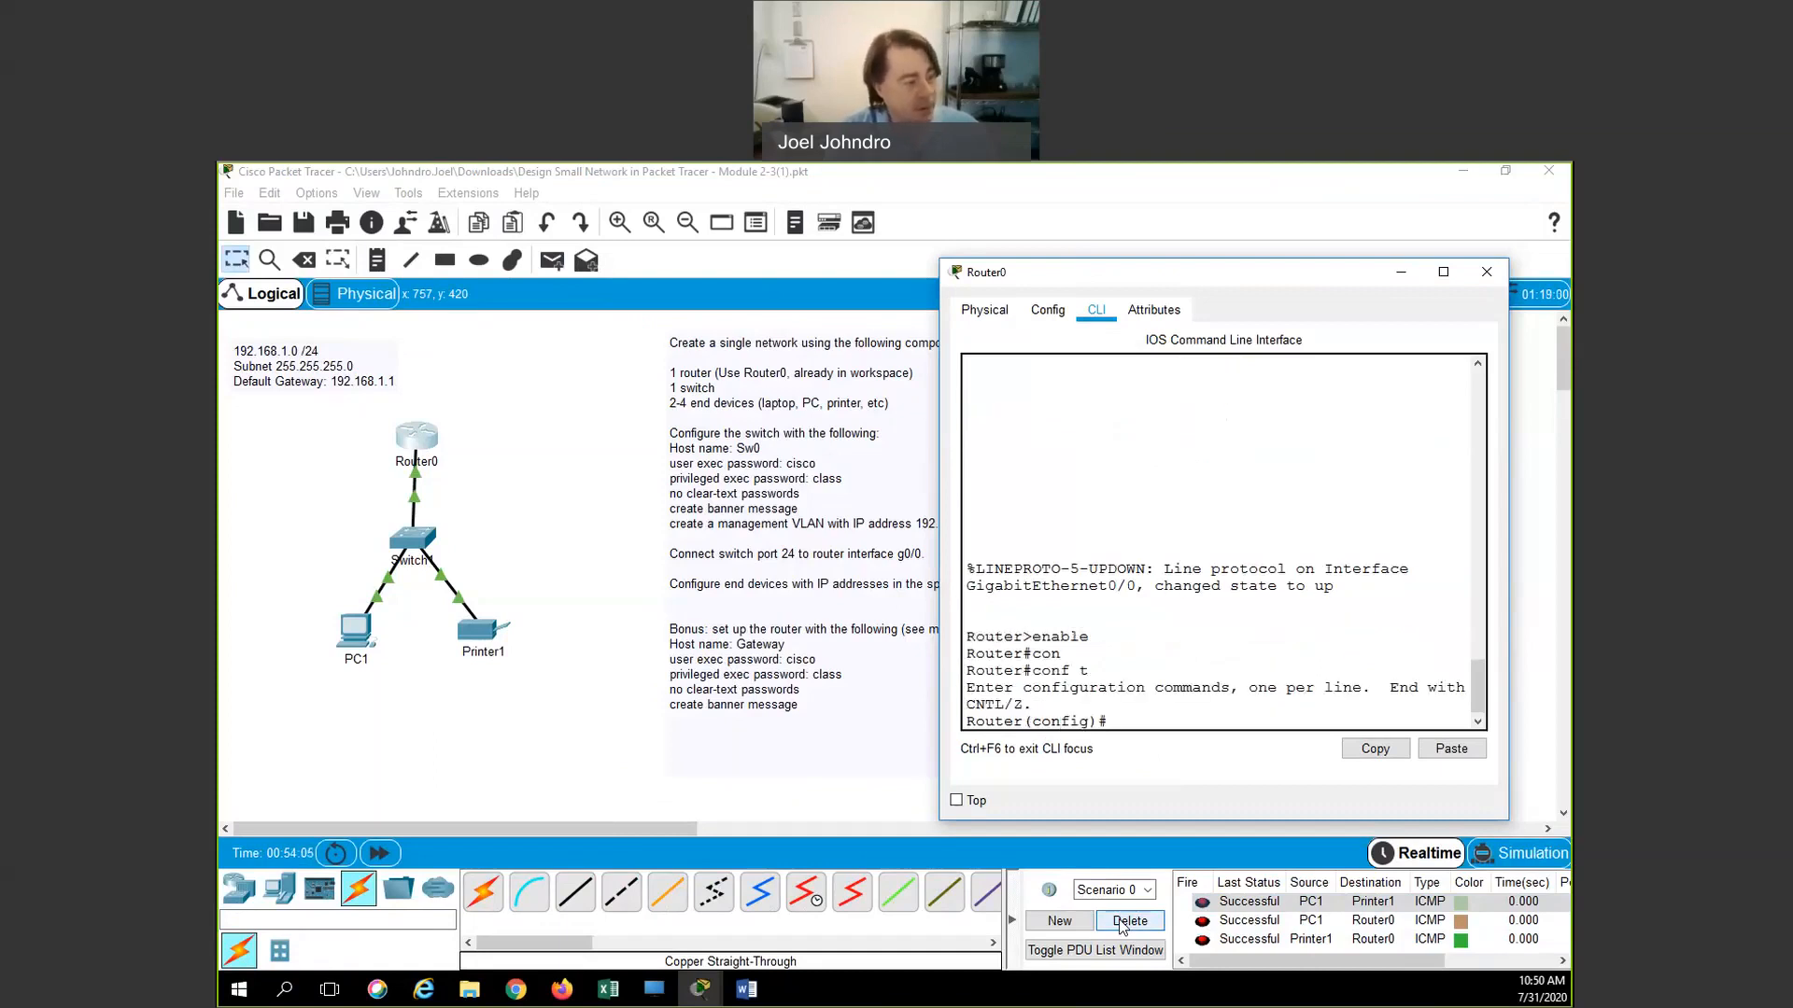
Set the hostname to Gateway and give console line 0 a login password
{"action": "type", "text": "hostname"}
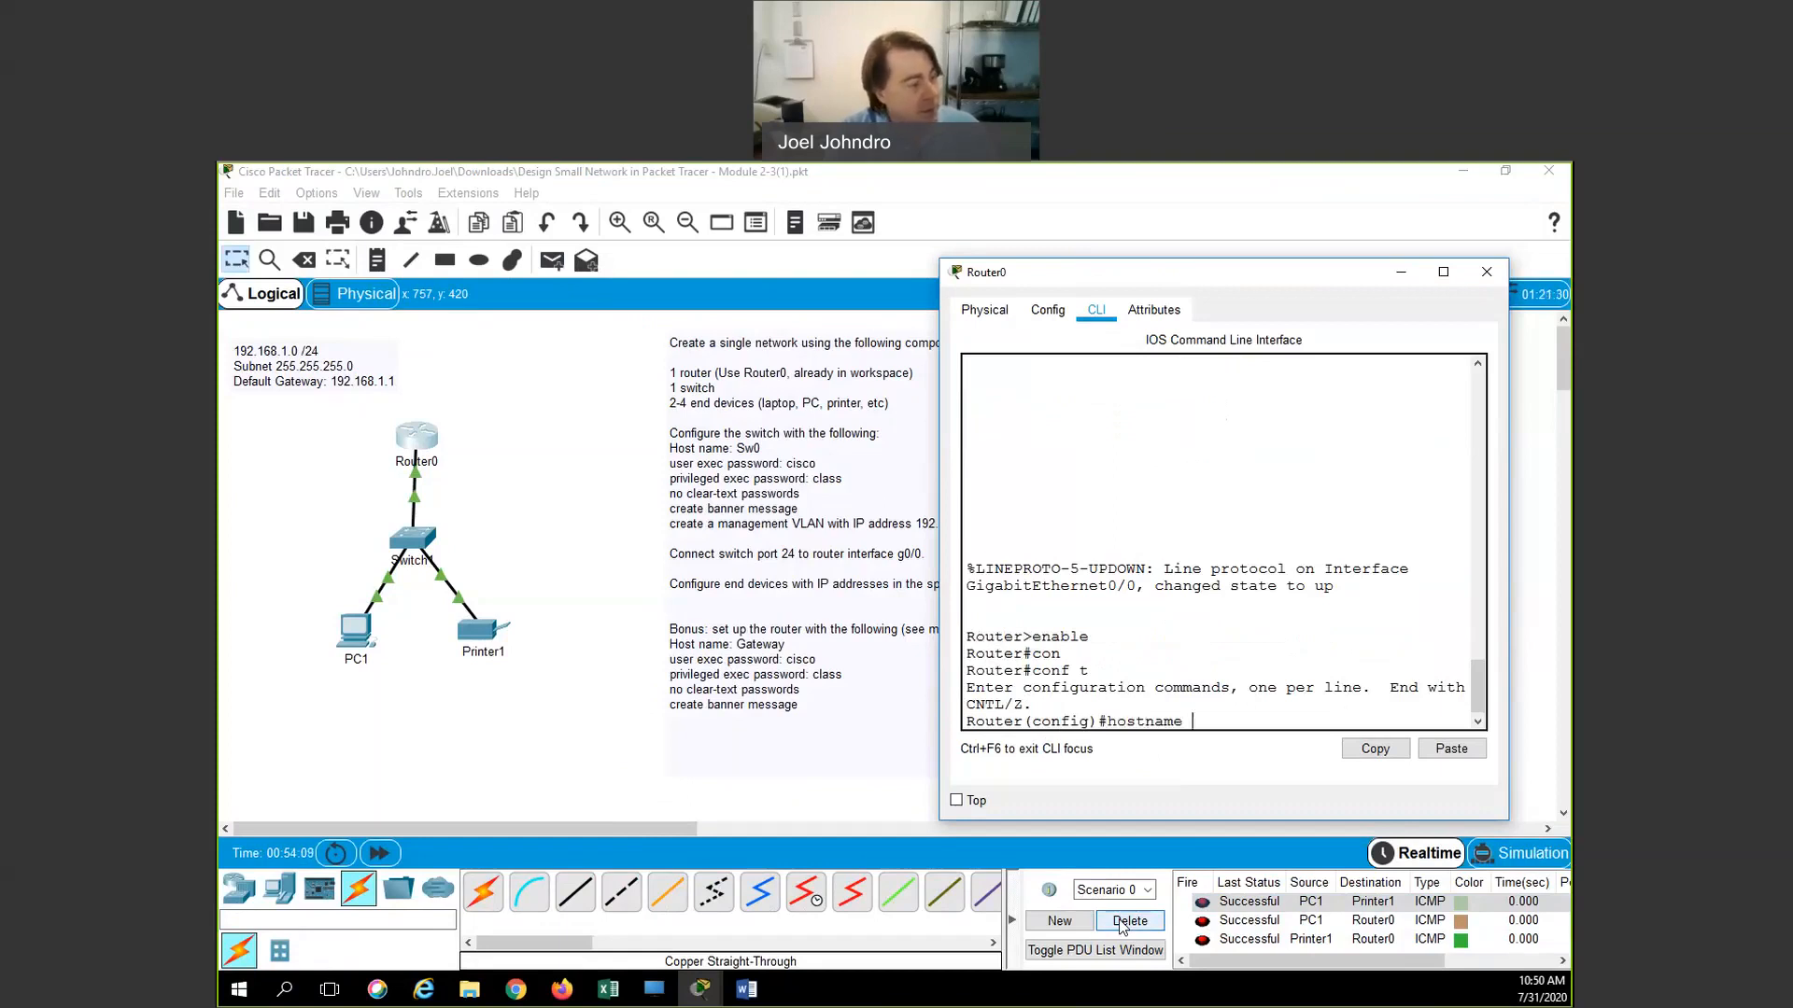
{"action": "type", "text": " Gateway"}
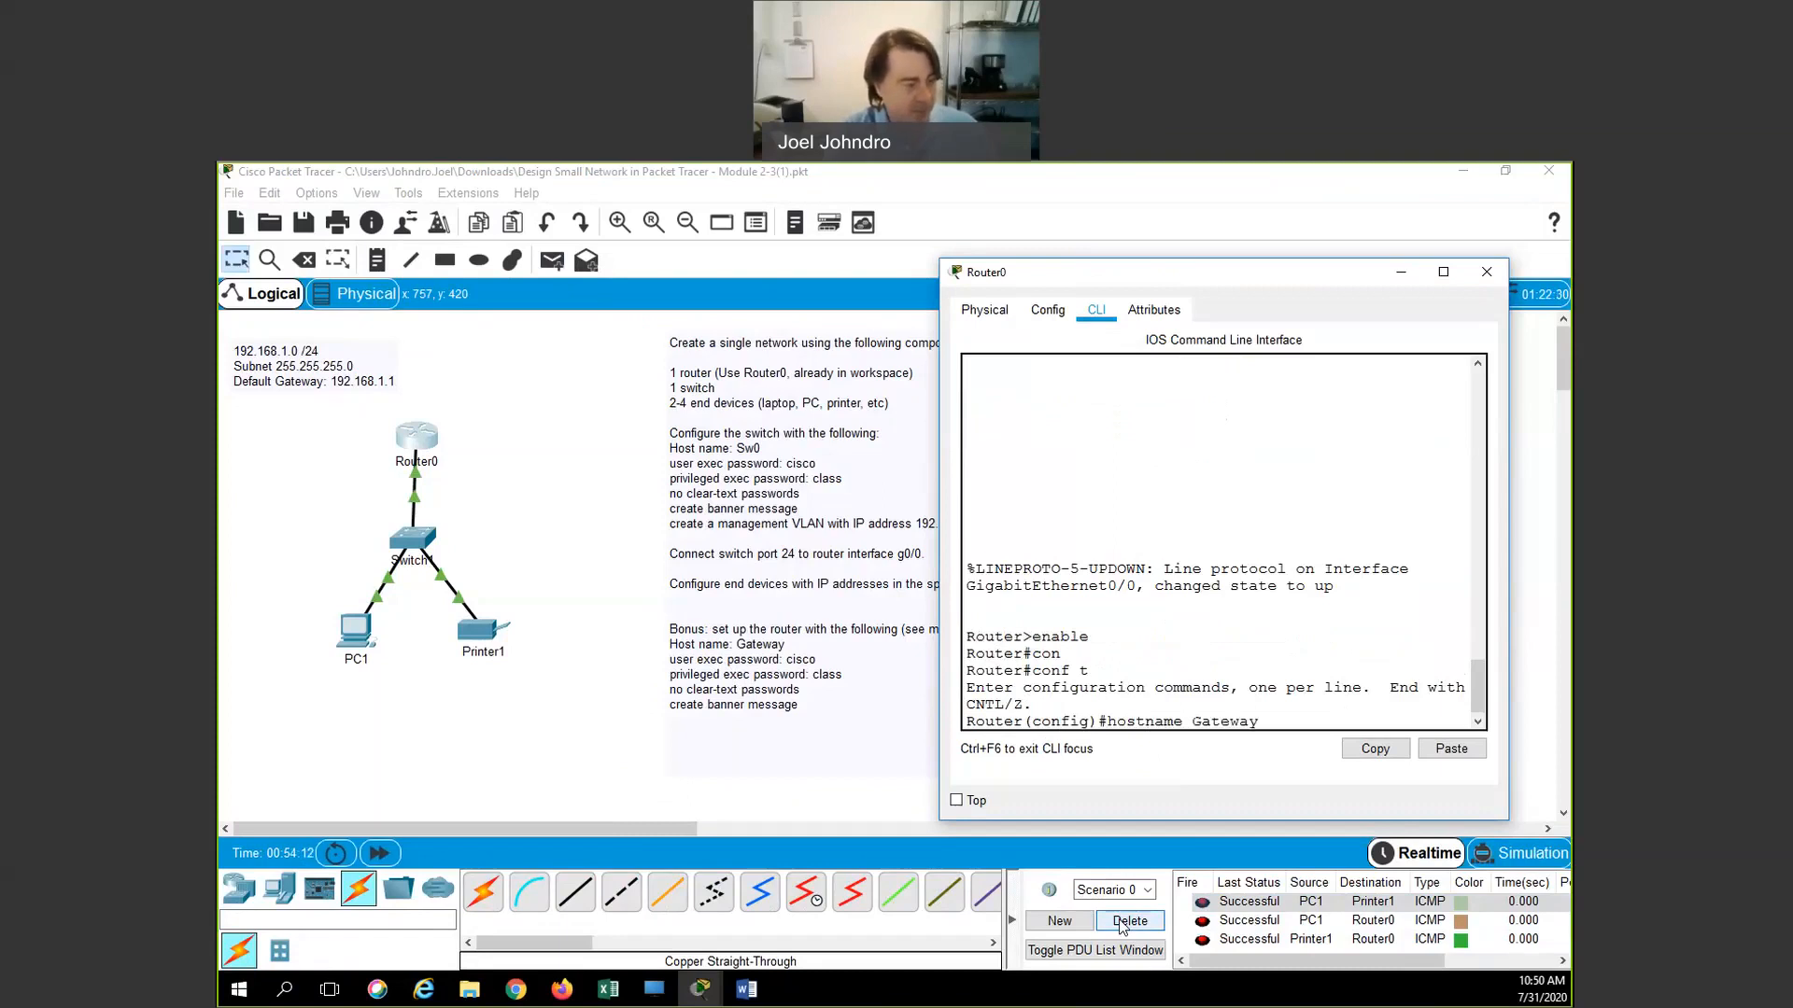
{"action": "key", "text": "Return"}
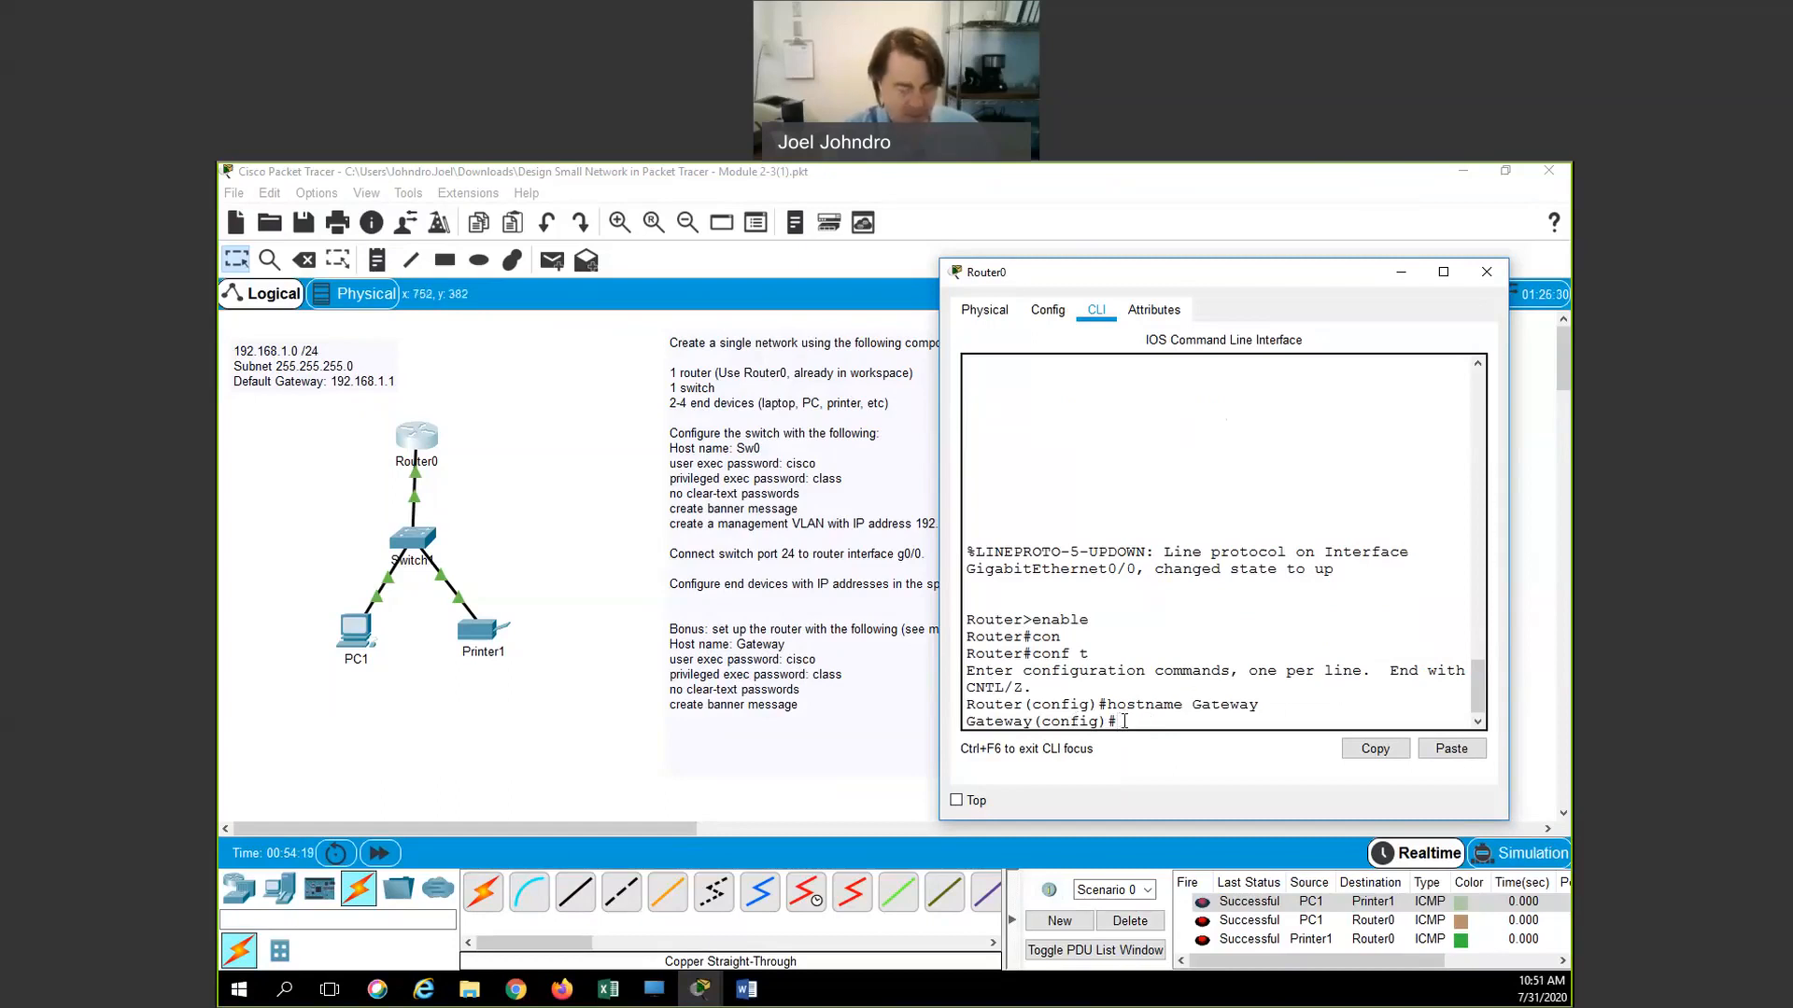
{"action": "type", "text": "line con"}
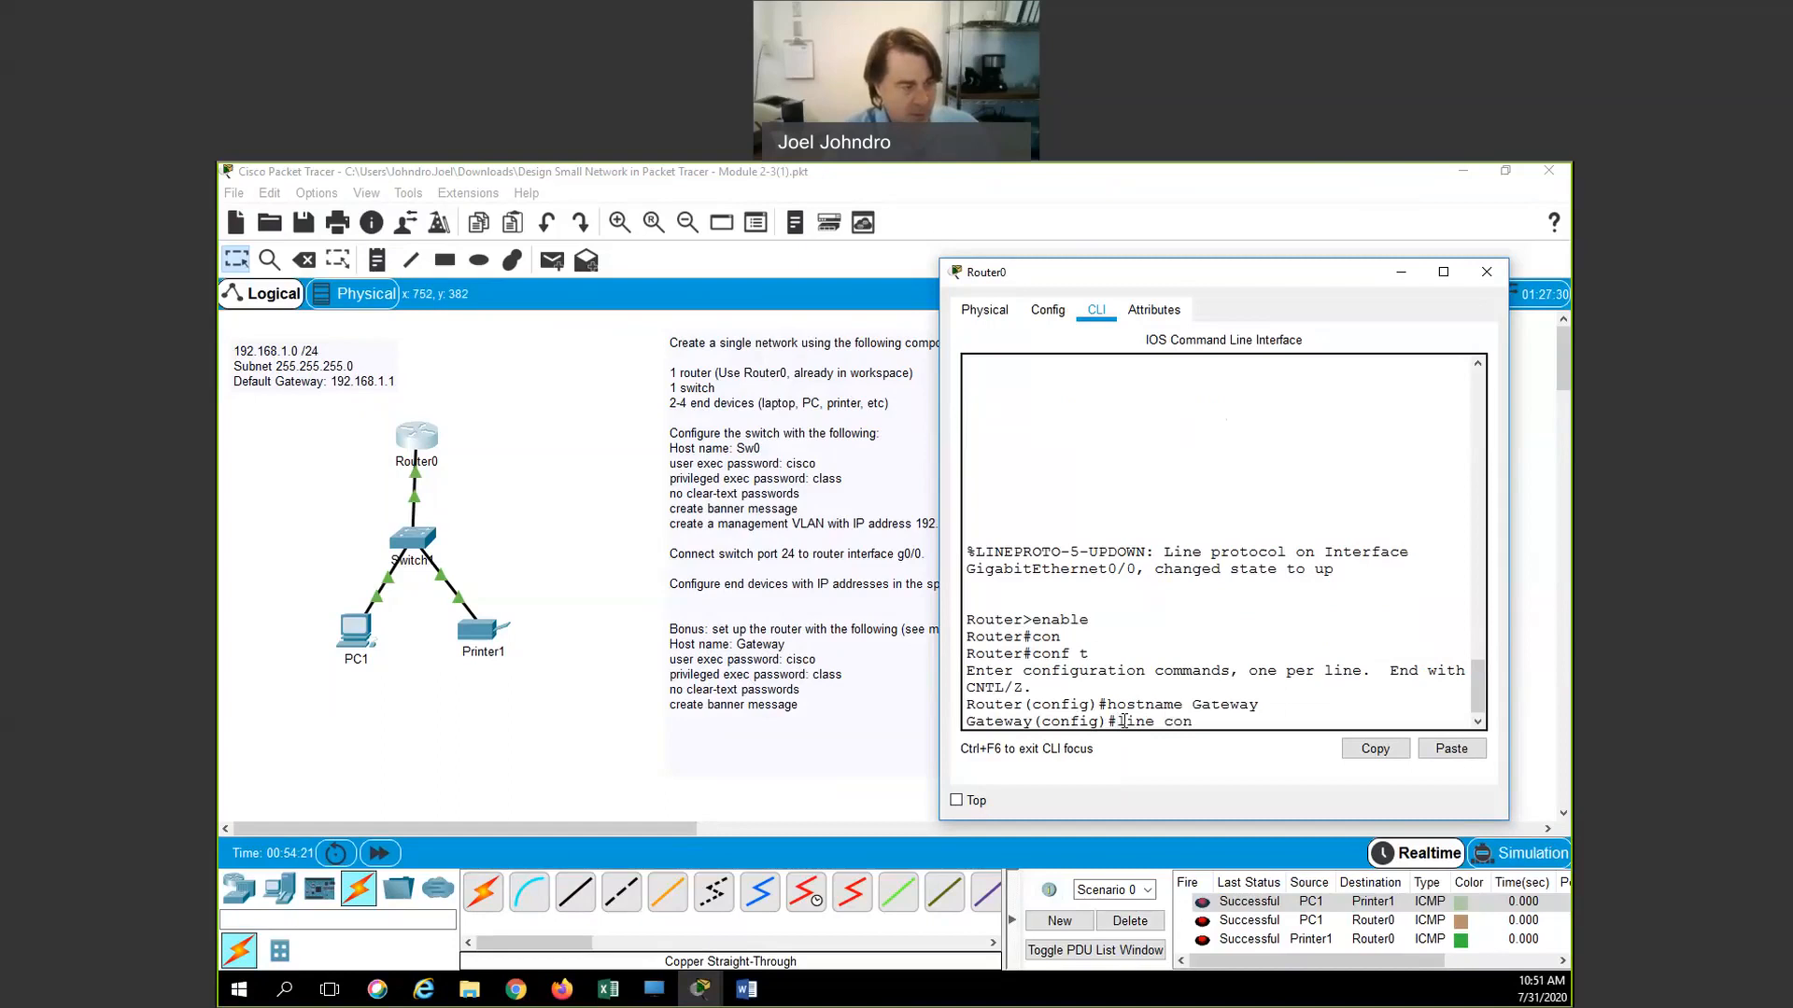
{"action": "type", "text": " 0"}
{"action": "key", "text": "Return"}
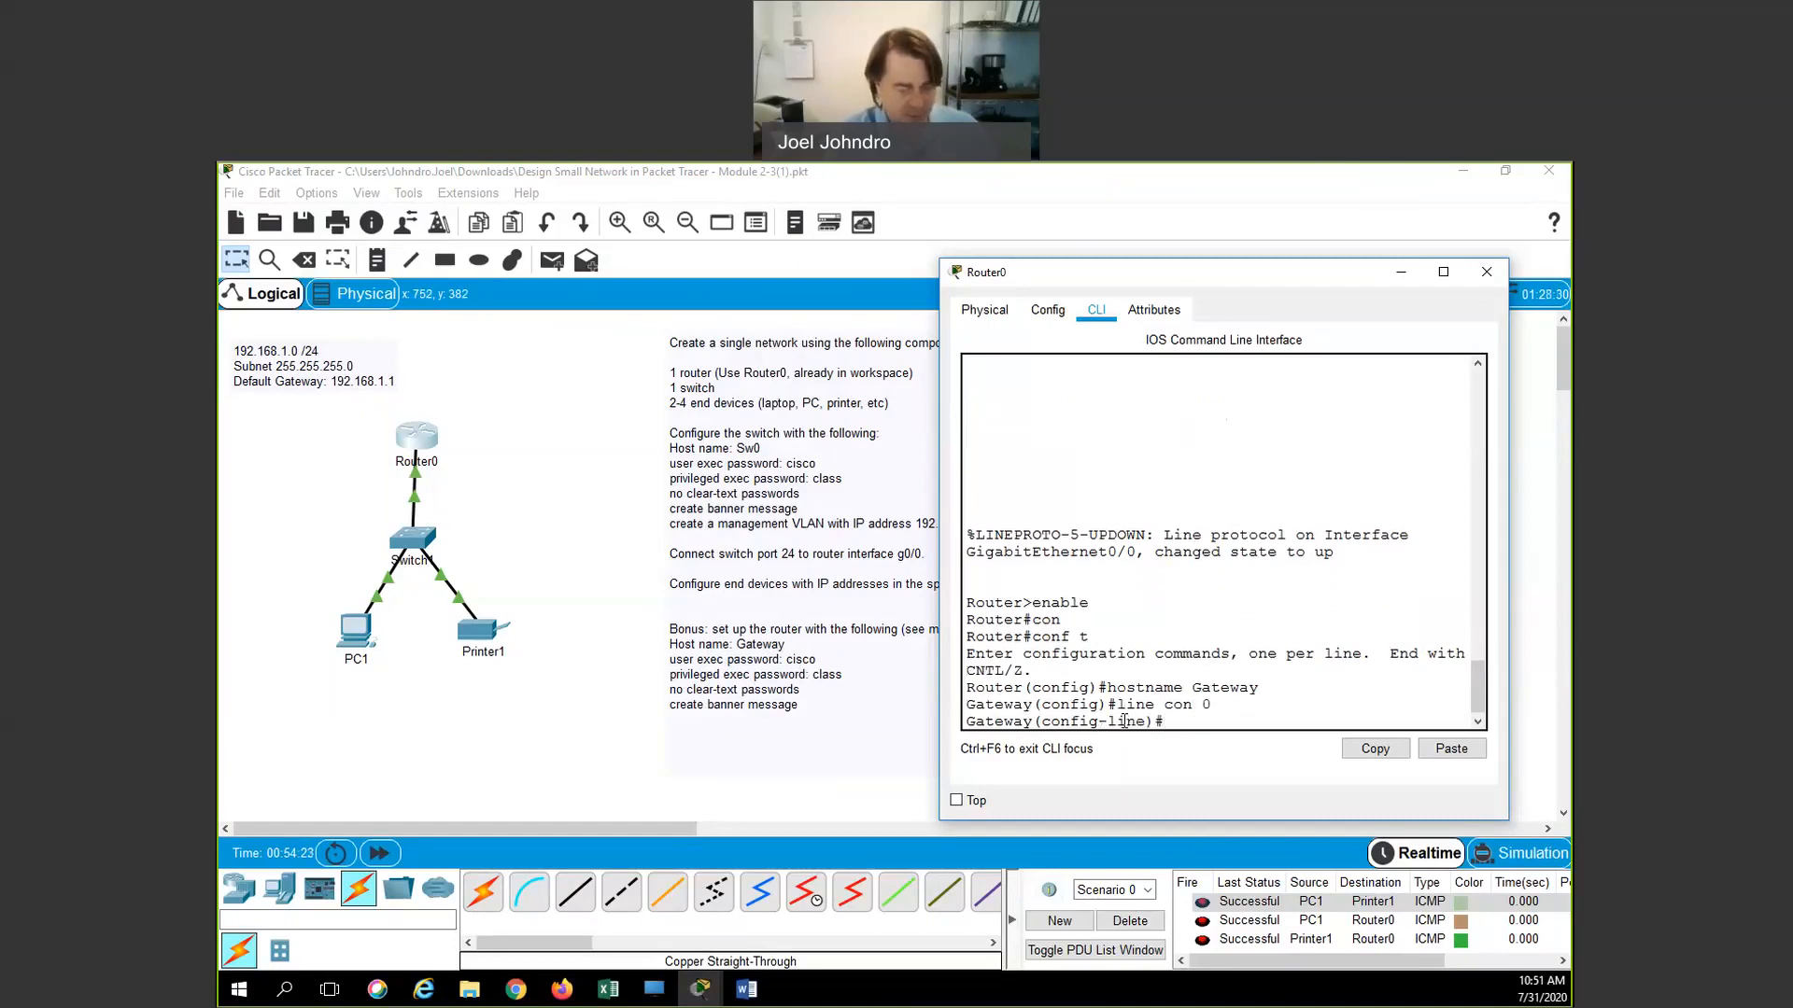
{"action": "type", "text": "pass"}
{"action": "key", "text": "Tab"}
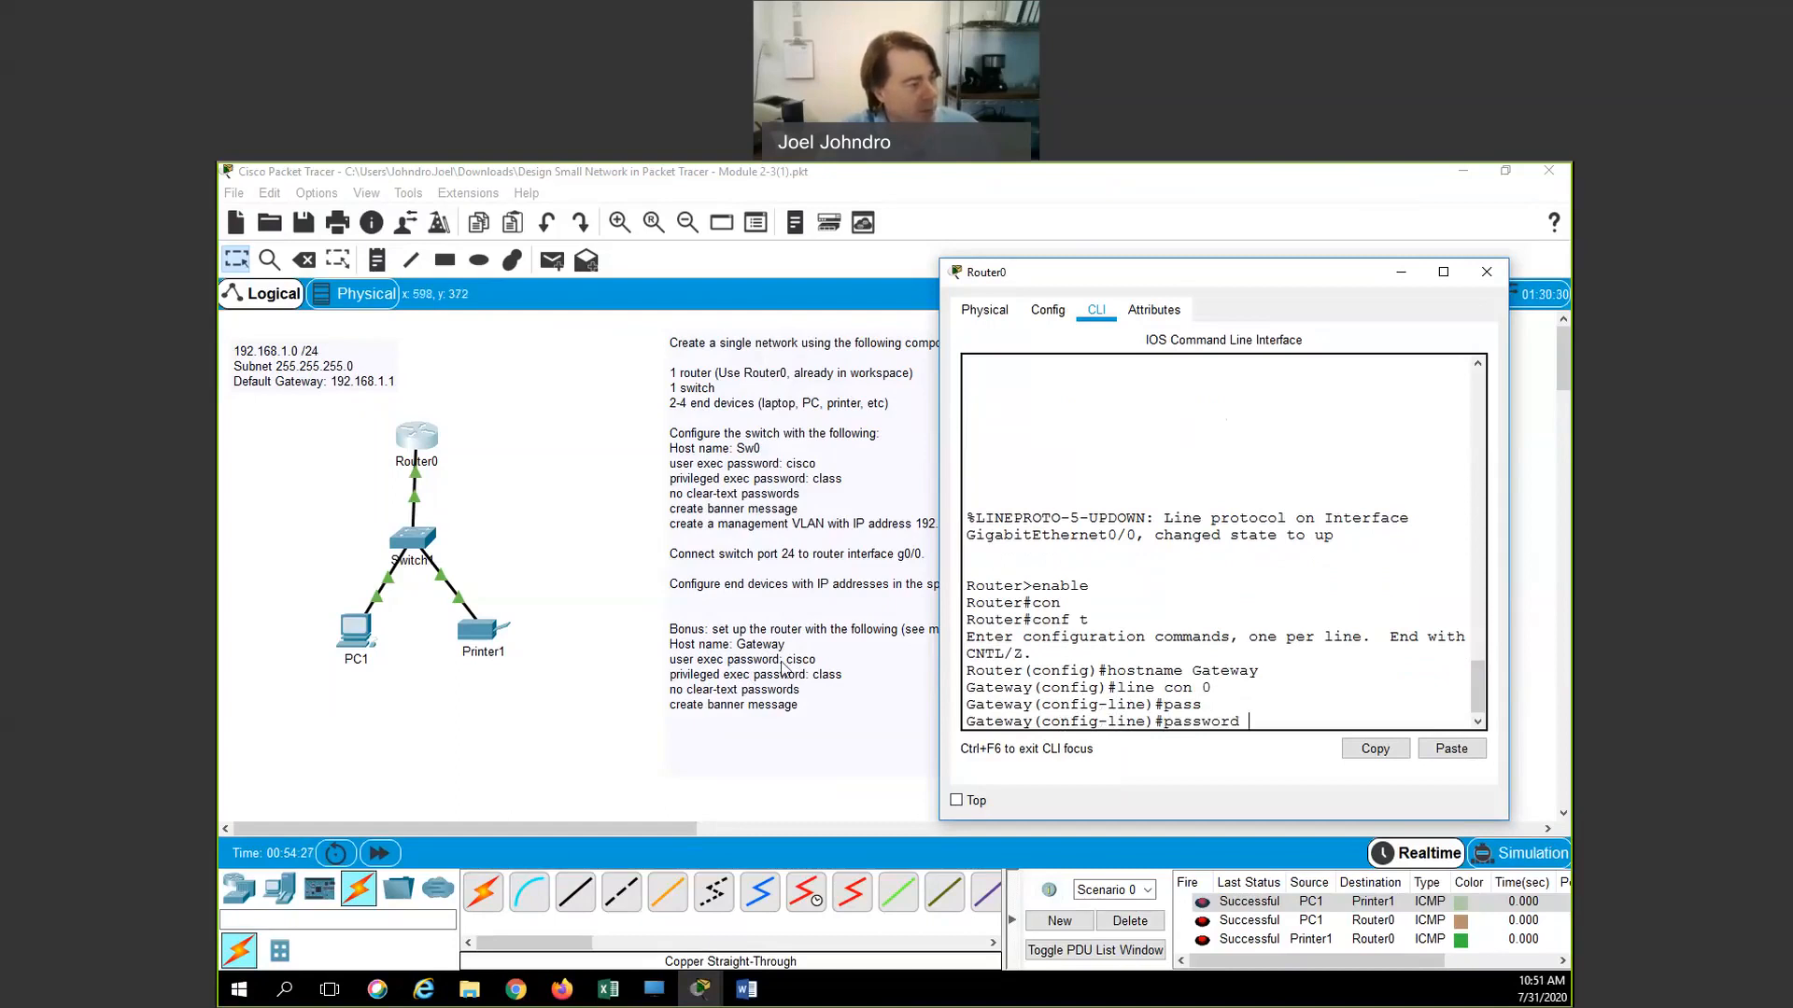
{"action": "type", "text": "cisco"}
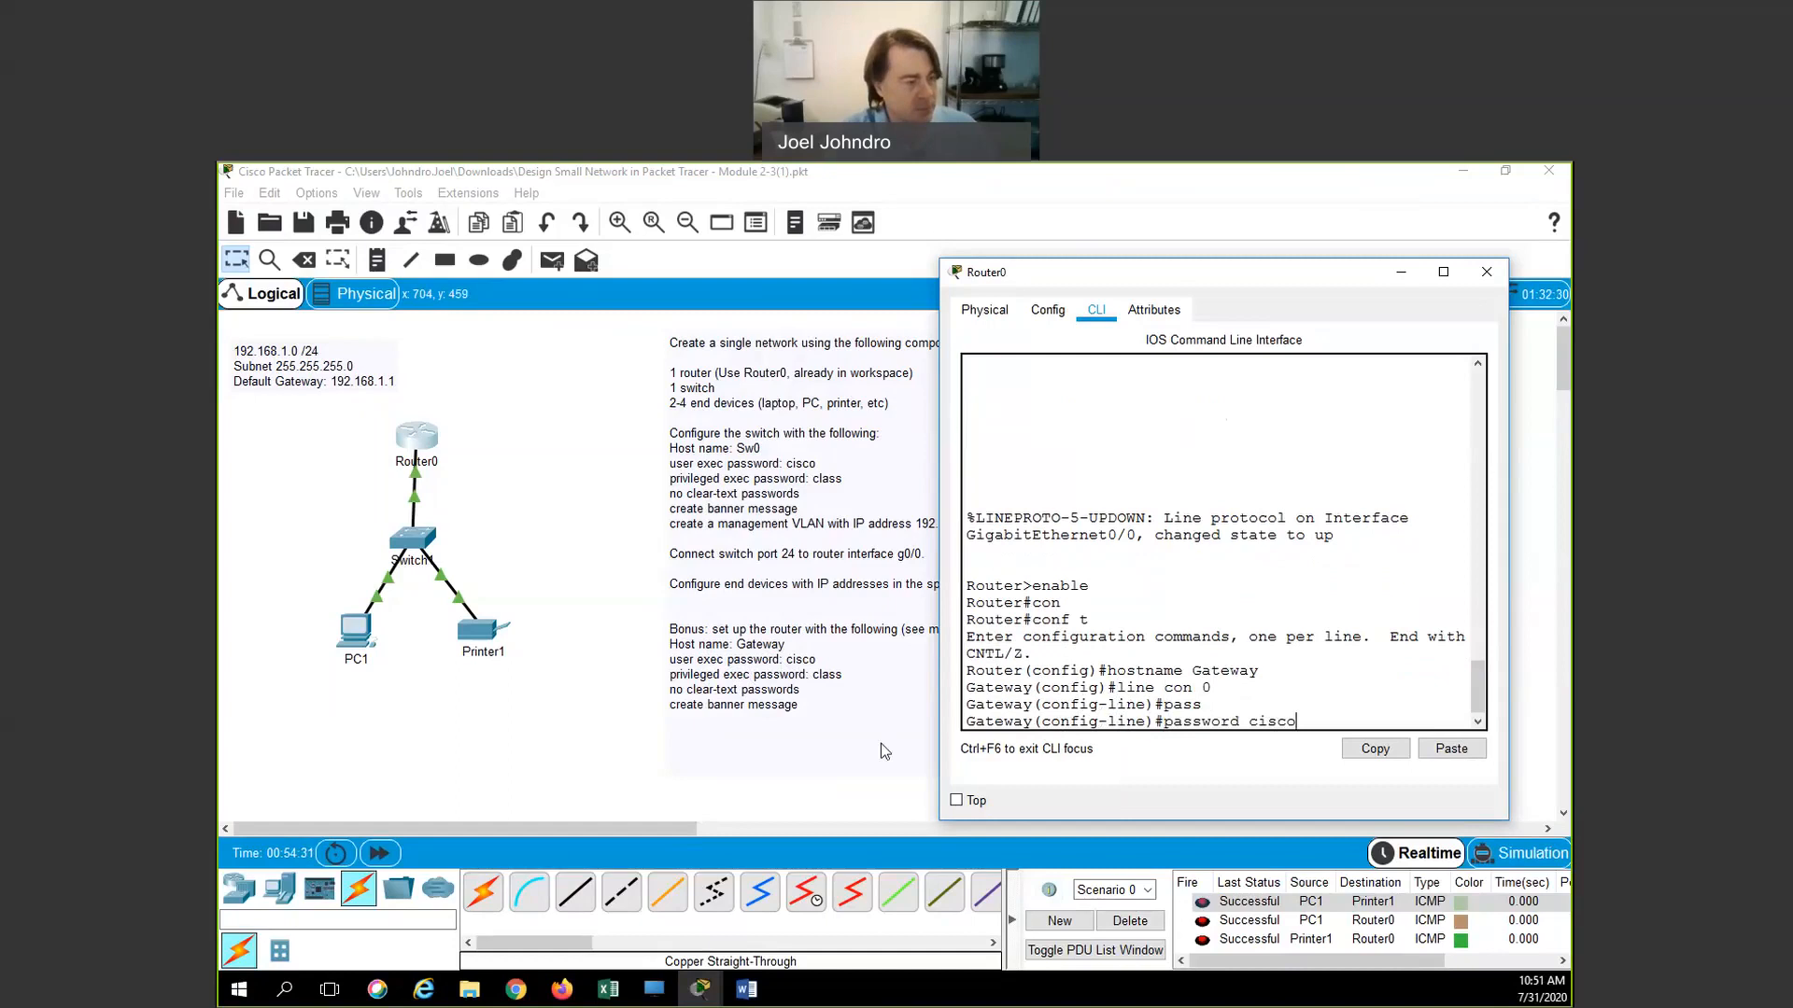
{"action": "key", "text": "Return"}
{"action": "type", "text": "exit"}
{"action": "key", "text": "Return"}
Set the enable password and turn on service password-encryption
{"action": "type", "text": "enable"}
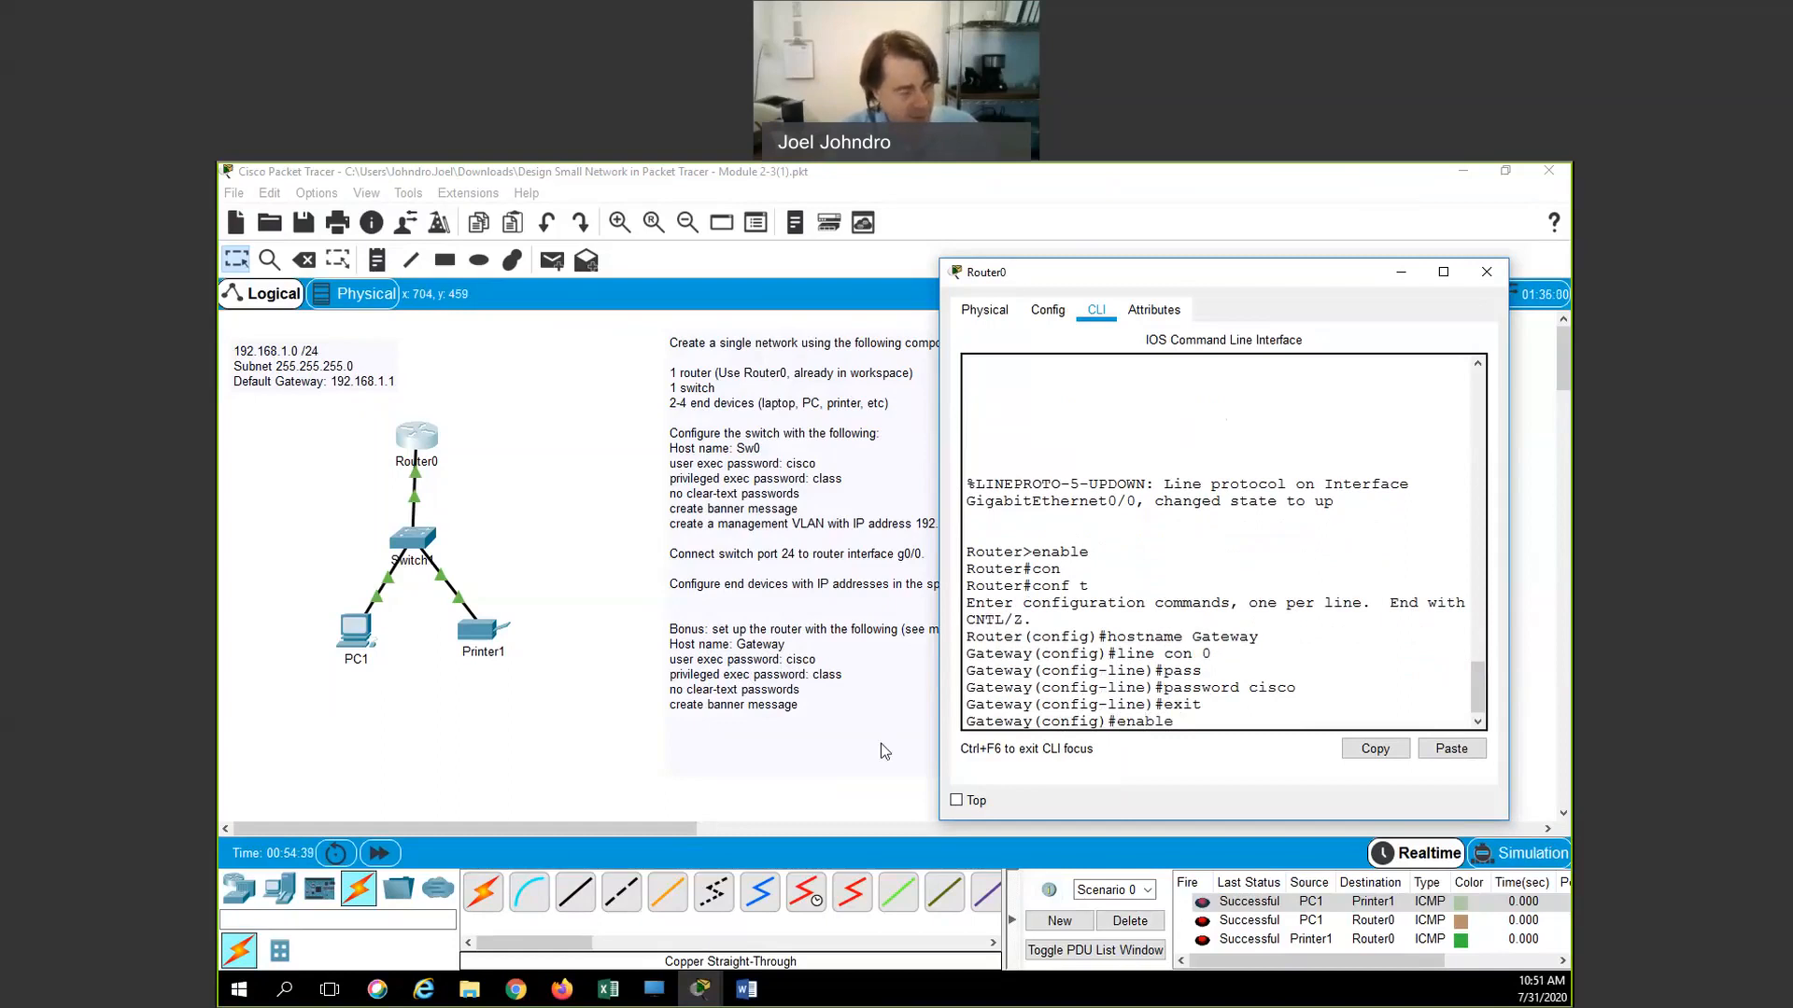
{"action": "type", "text": " pass"}
{"action": "key", "text": "Tab"}
{"action": "type", "text": "class"}
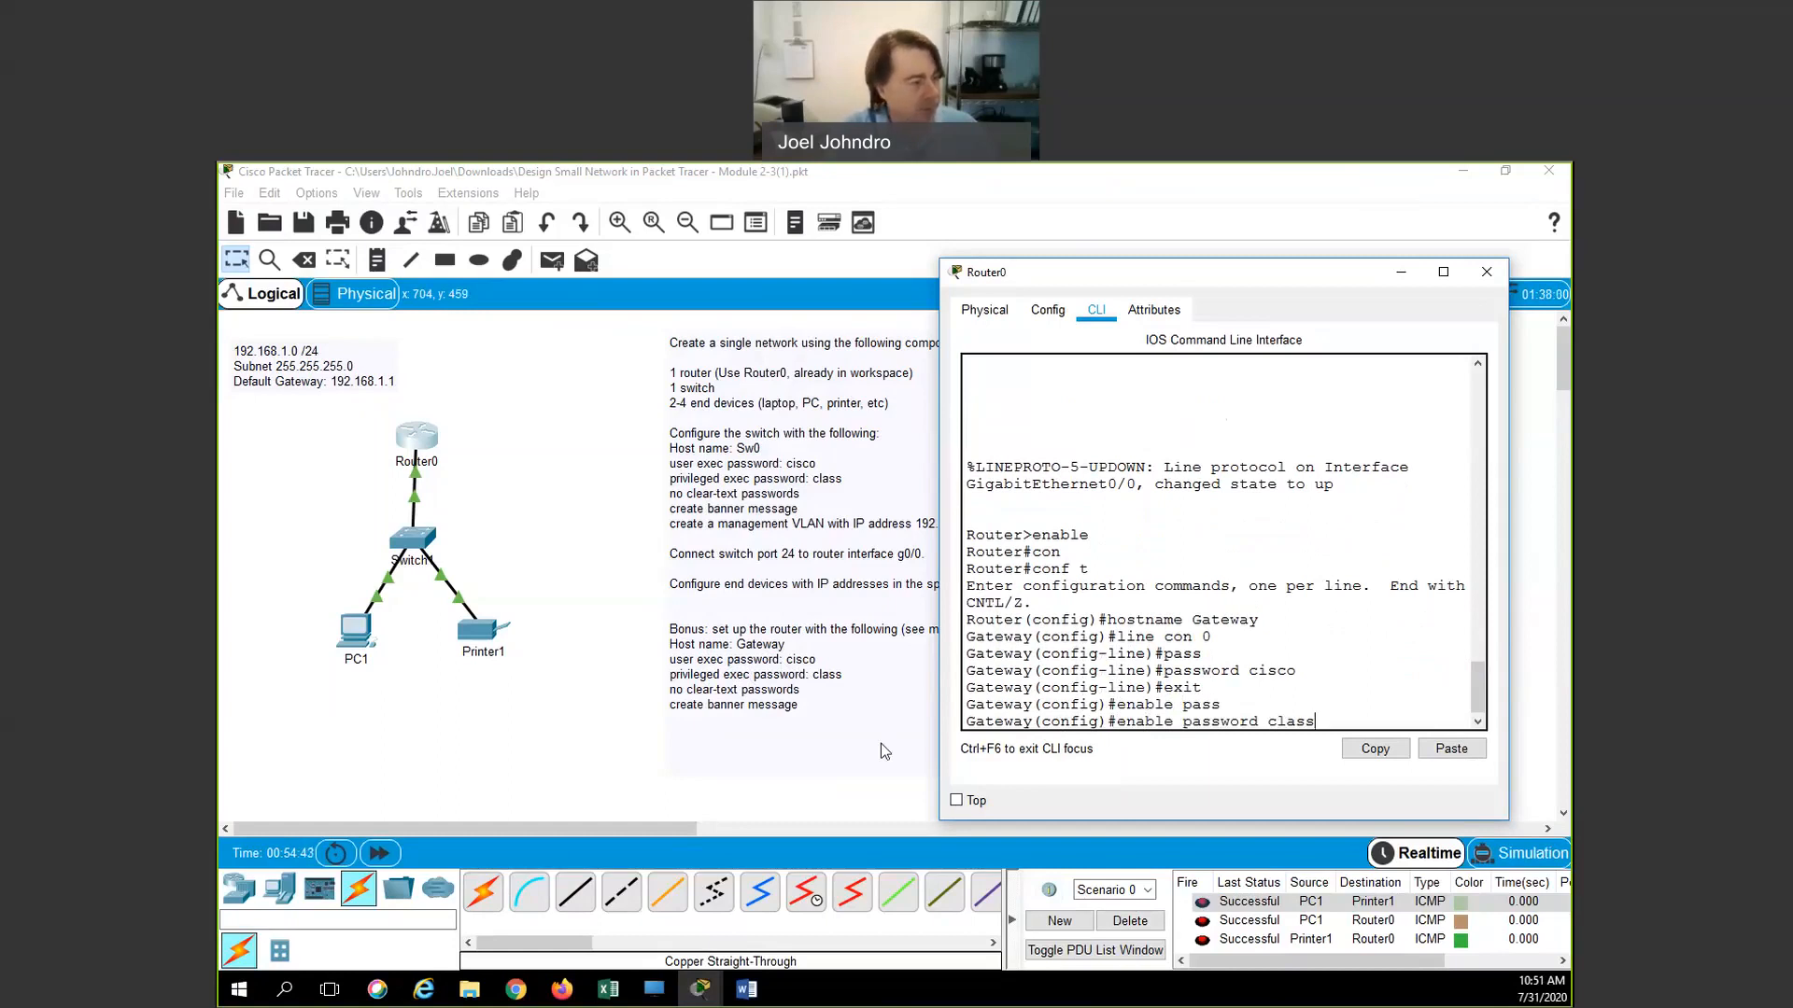
{"action": "key", "text": "Return"}
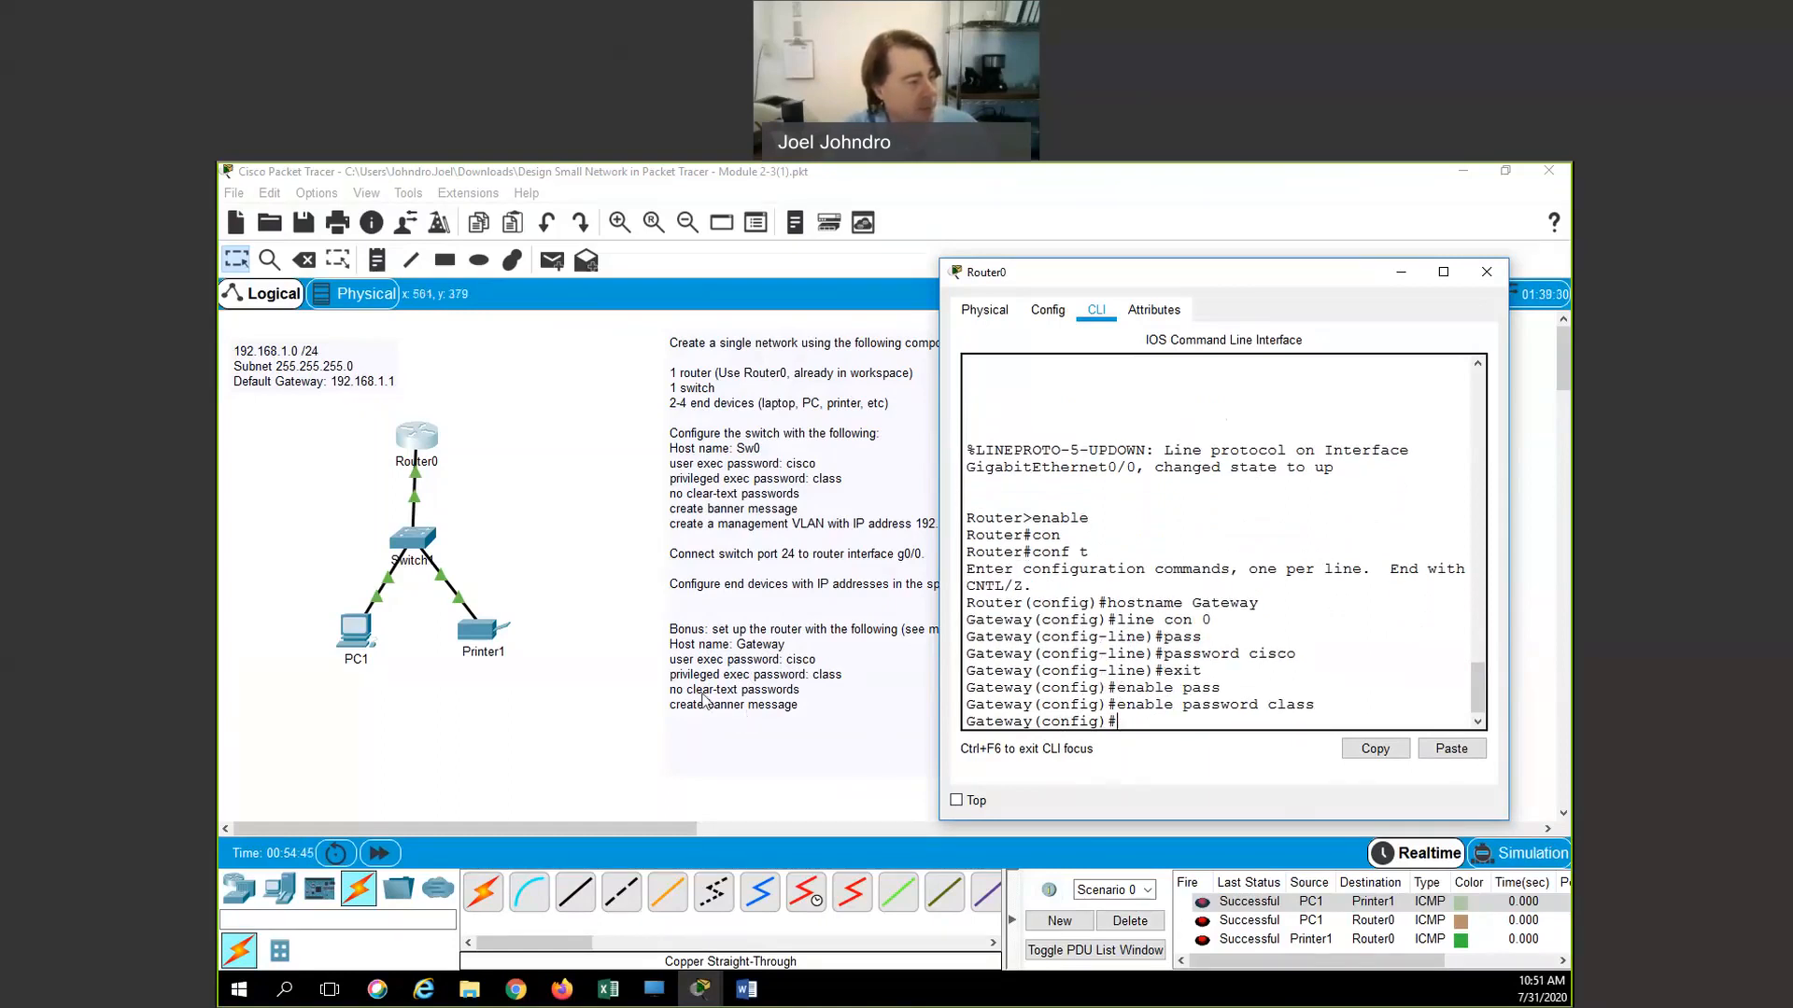
{"action": "type", "text": "pass"}
{"action": "key", "text": "Tab"}
{"action": "key", "text": "BackSpace"}
{"action": "key", "text": "BackSpace"}
{"action": "key", "text": "BackSpace"}
{"action": "key", "text": "BackSpace"}
{"action": "type", "text": "ser"}
{"action": "key", "text": "Tab"}
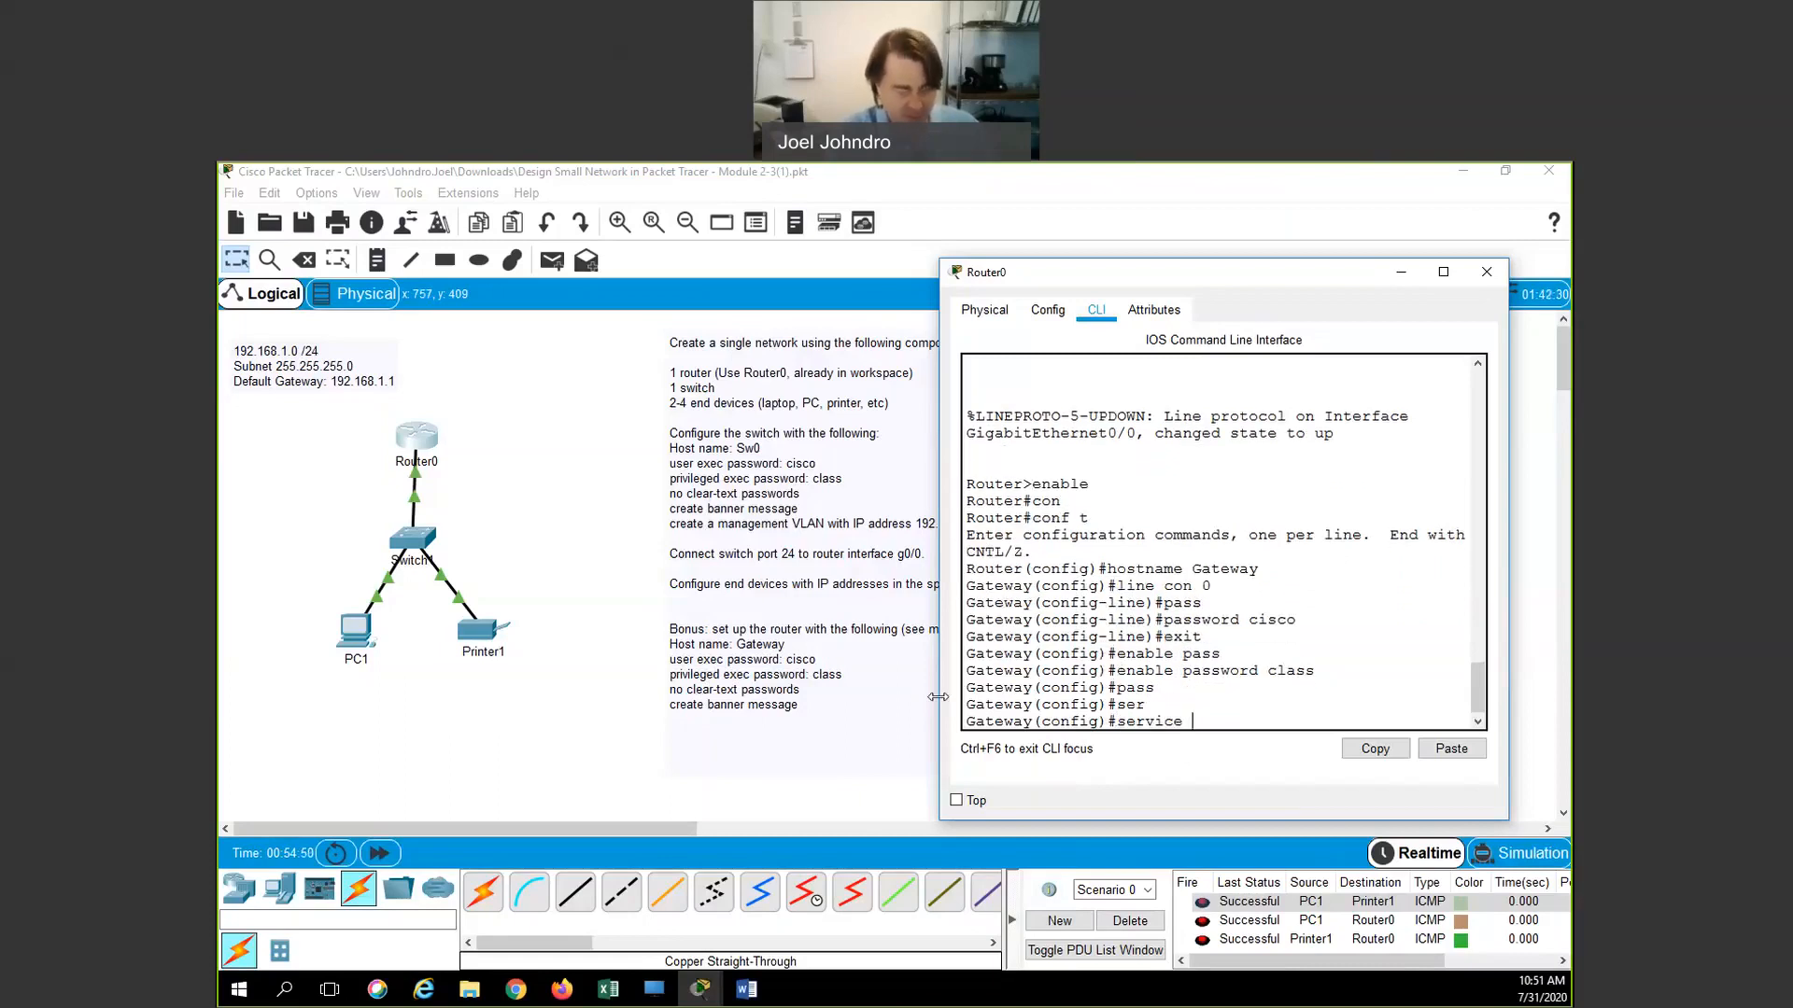
{"action": "type", "text": "pass"}
{"action": "key", "text": "Tab"}
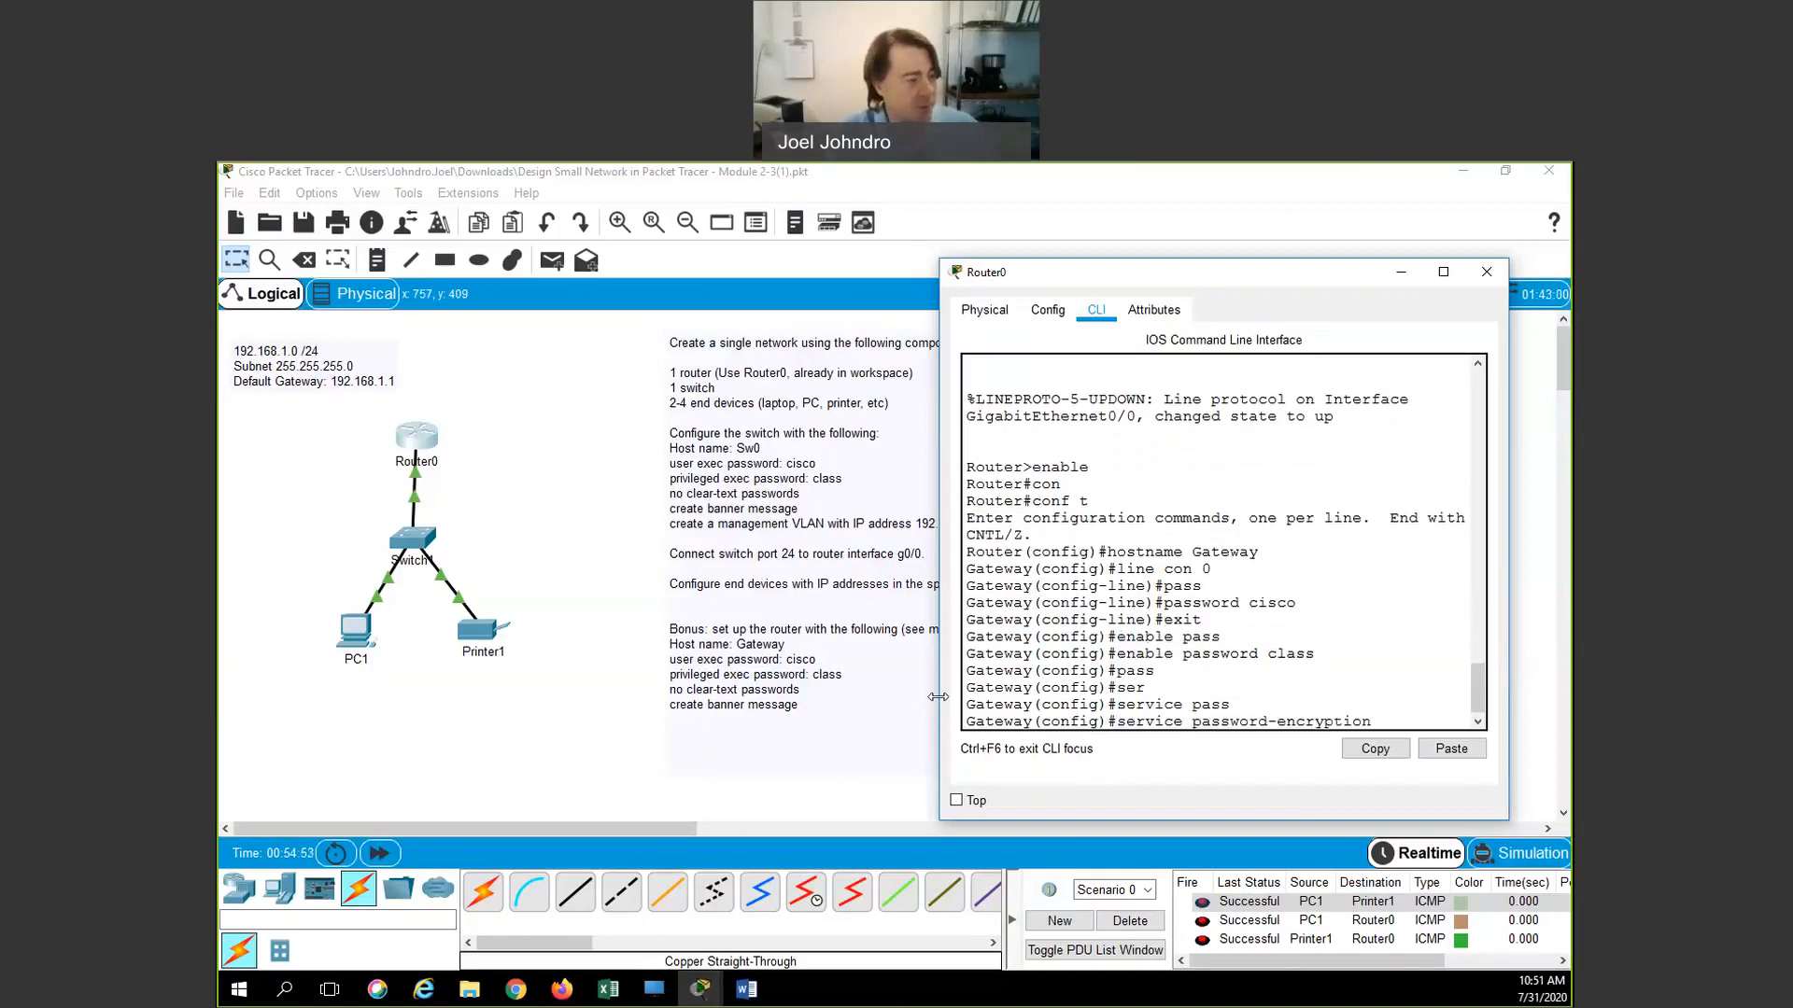
{"action": "key", "text": "Return"}
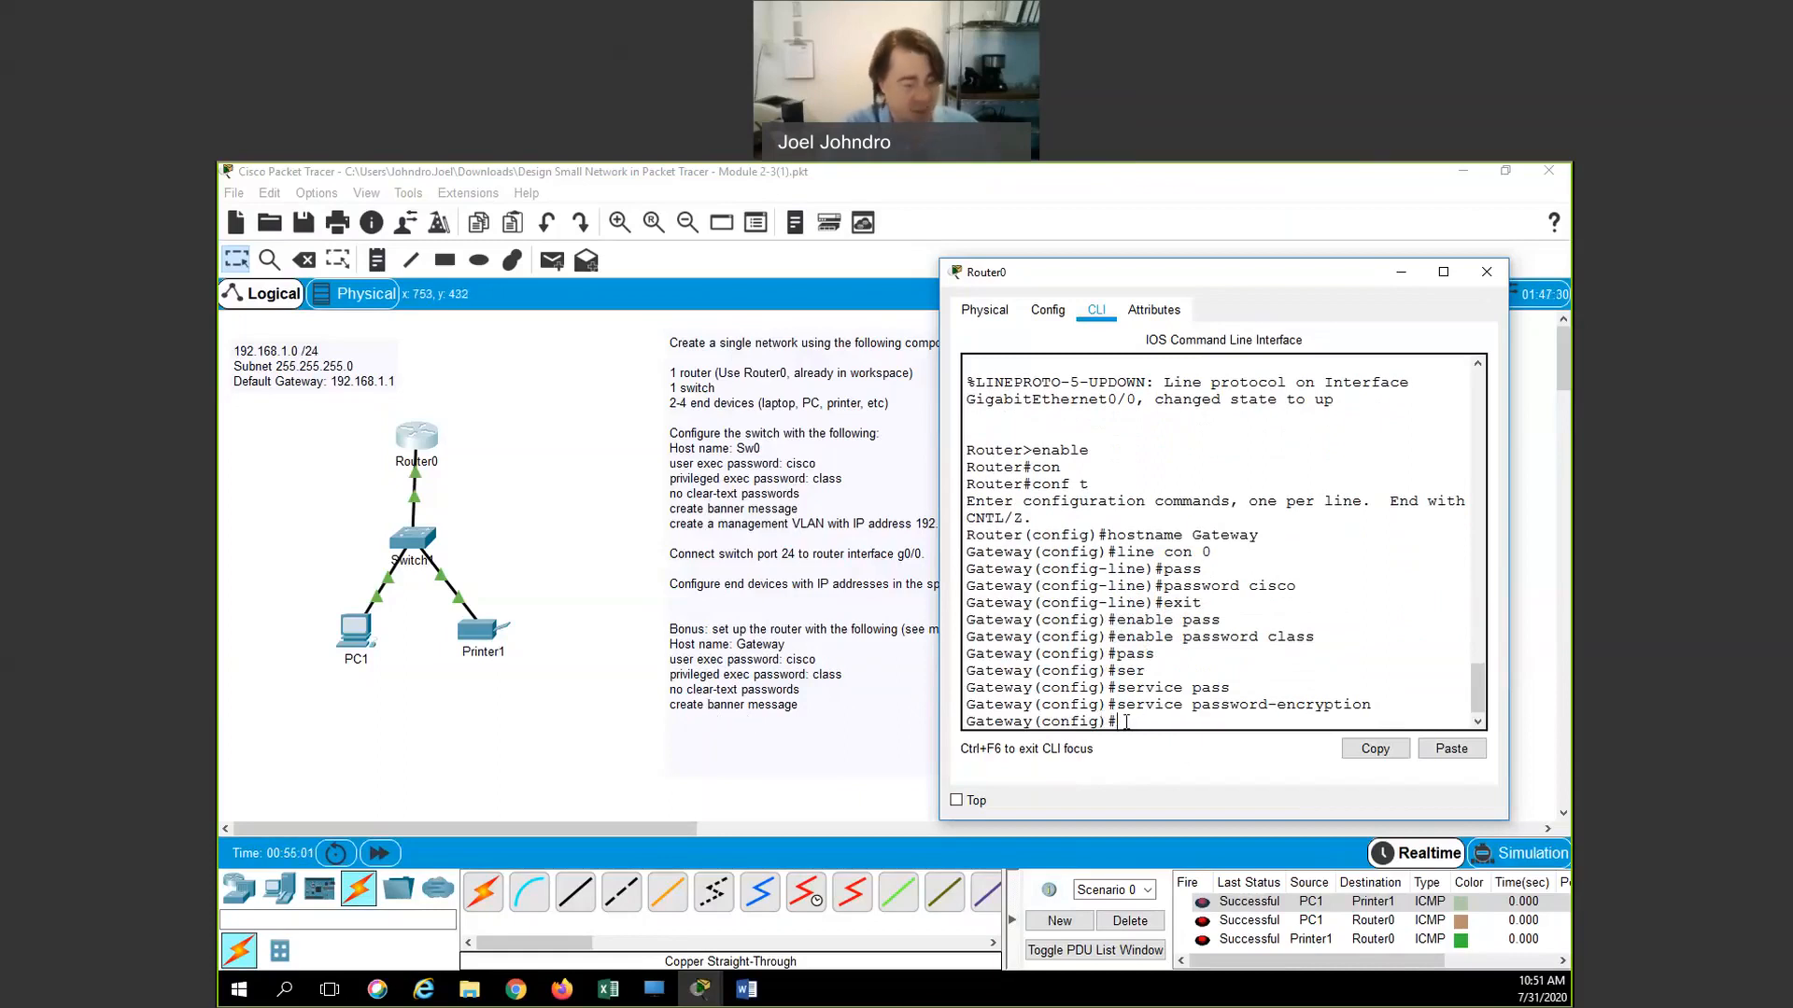
Set the message-of-the-day banner to "Seriously, Keep Out!!!"
{"action": "type", "text": "bann"}
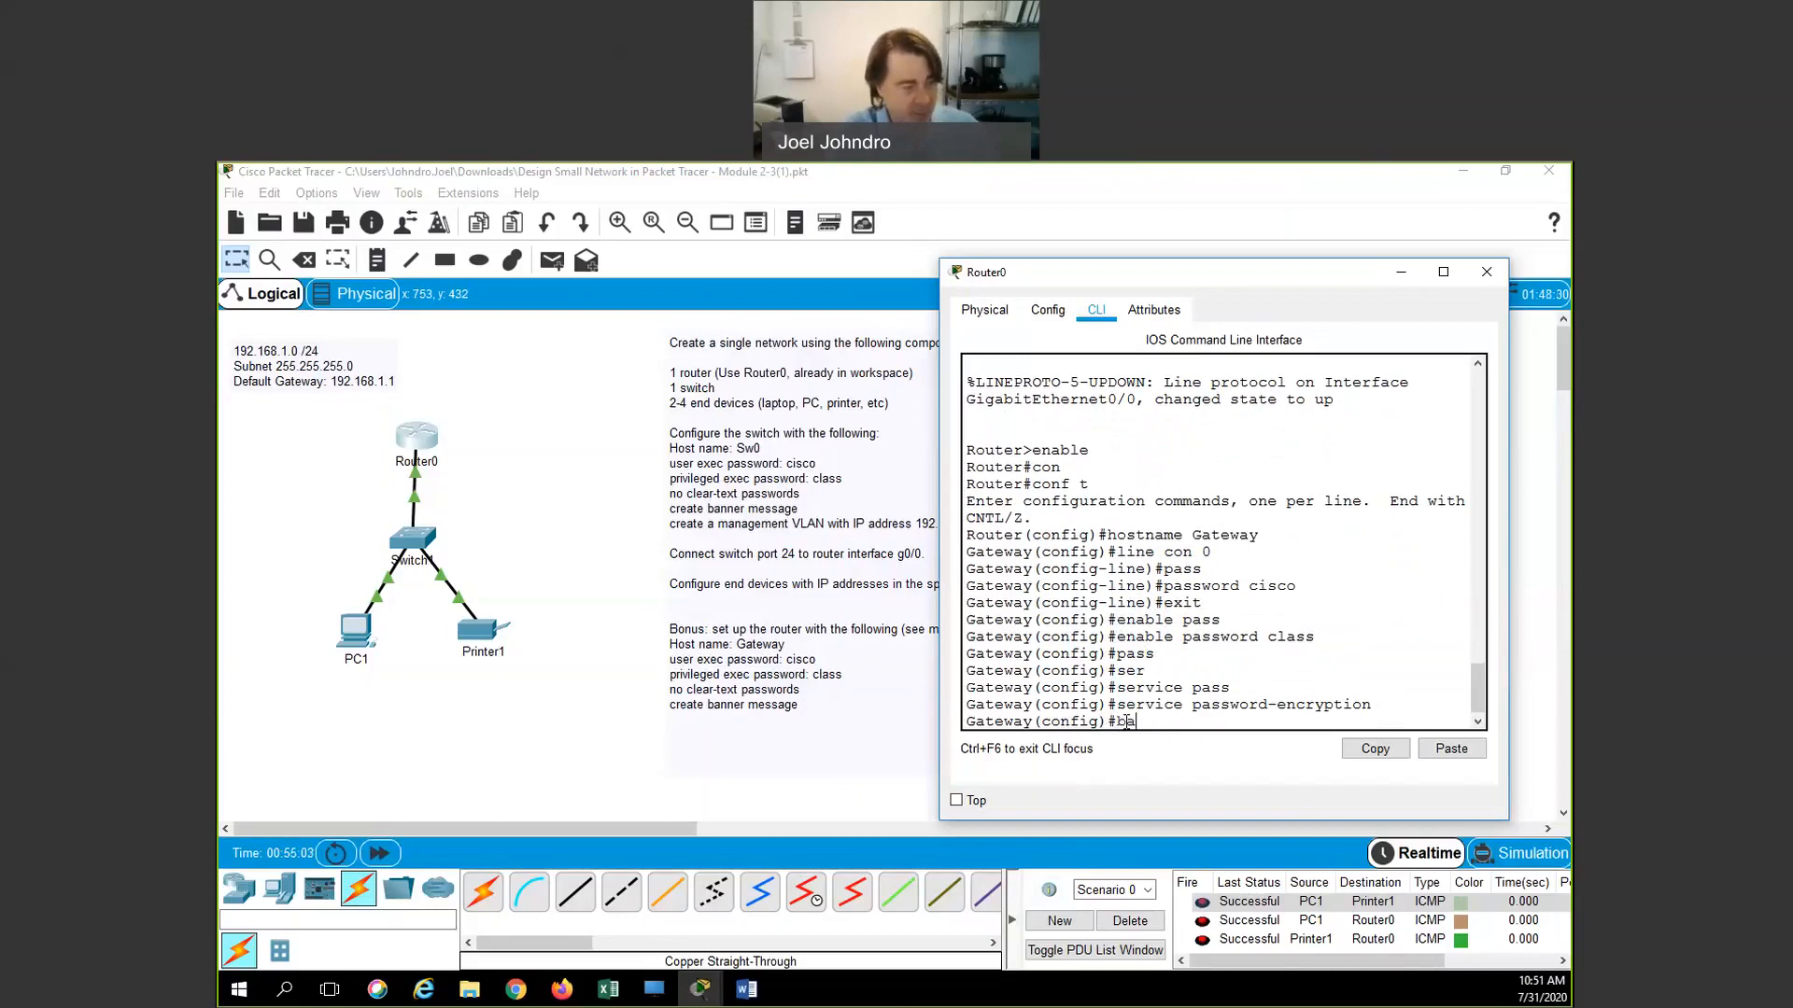
{"action": "key", "text": "Tab"}
{"action": "type", "text": "mot"}
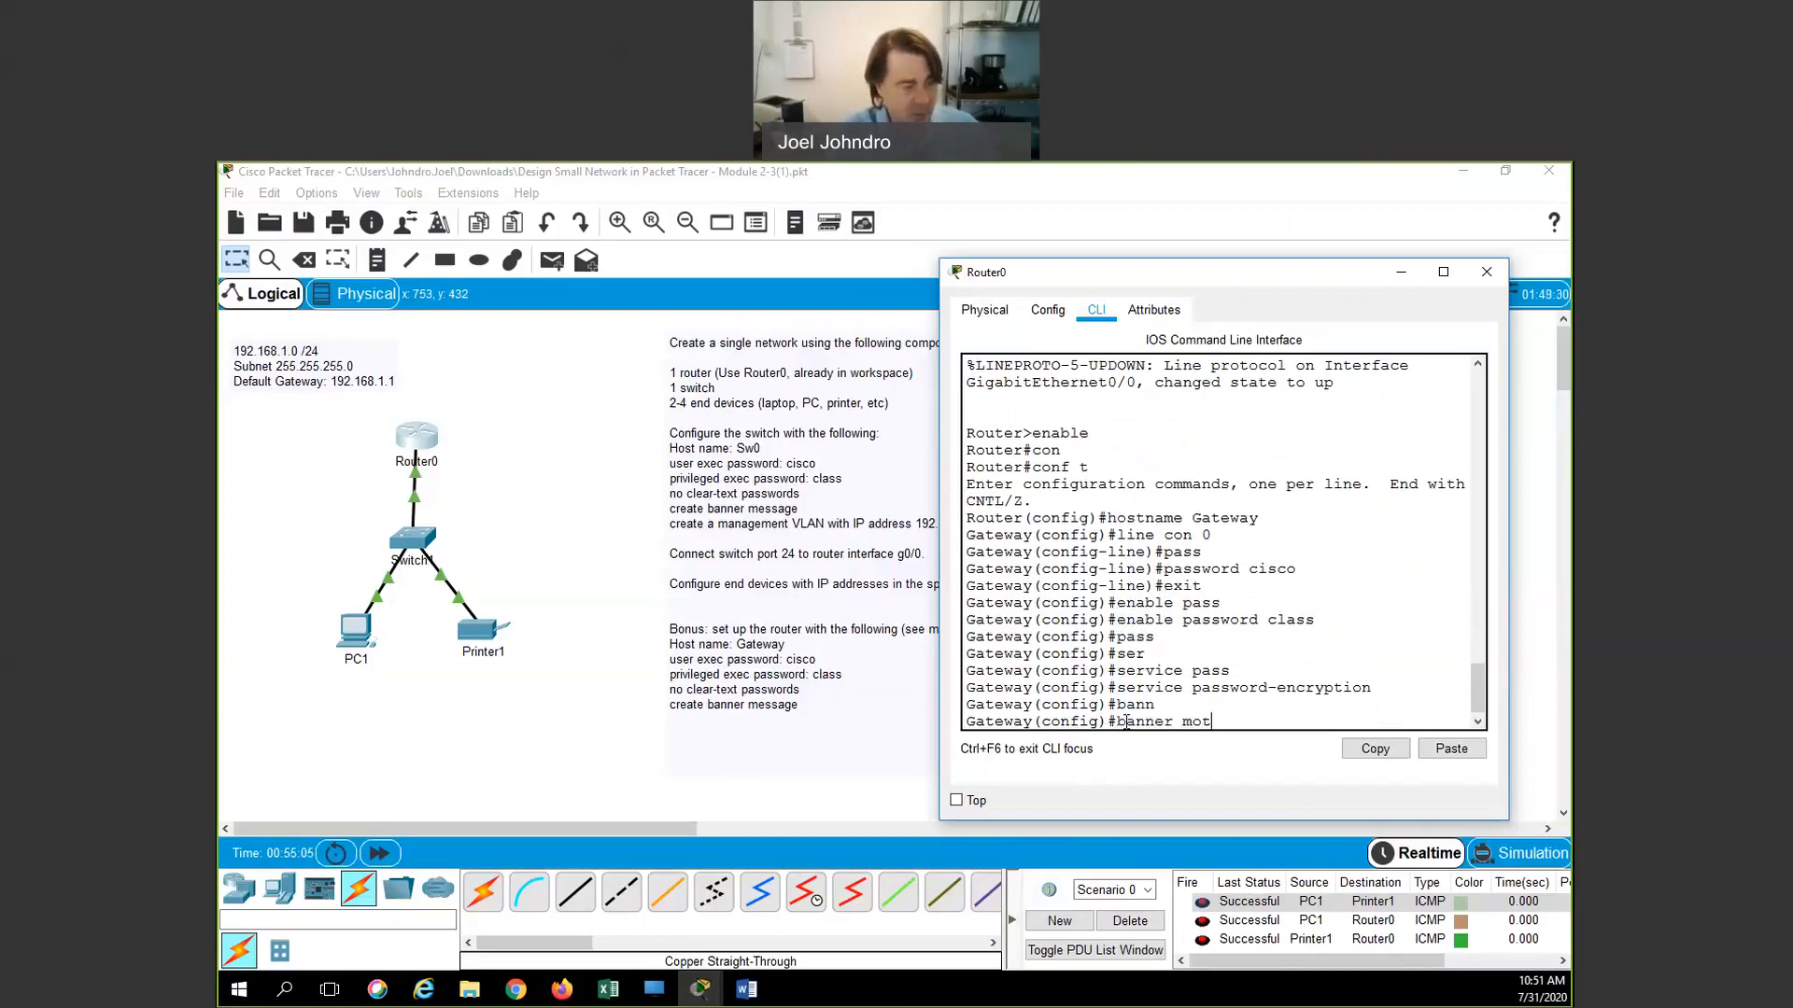
{"action": "type", "text": "d"}
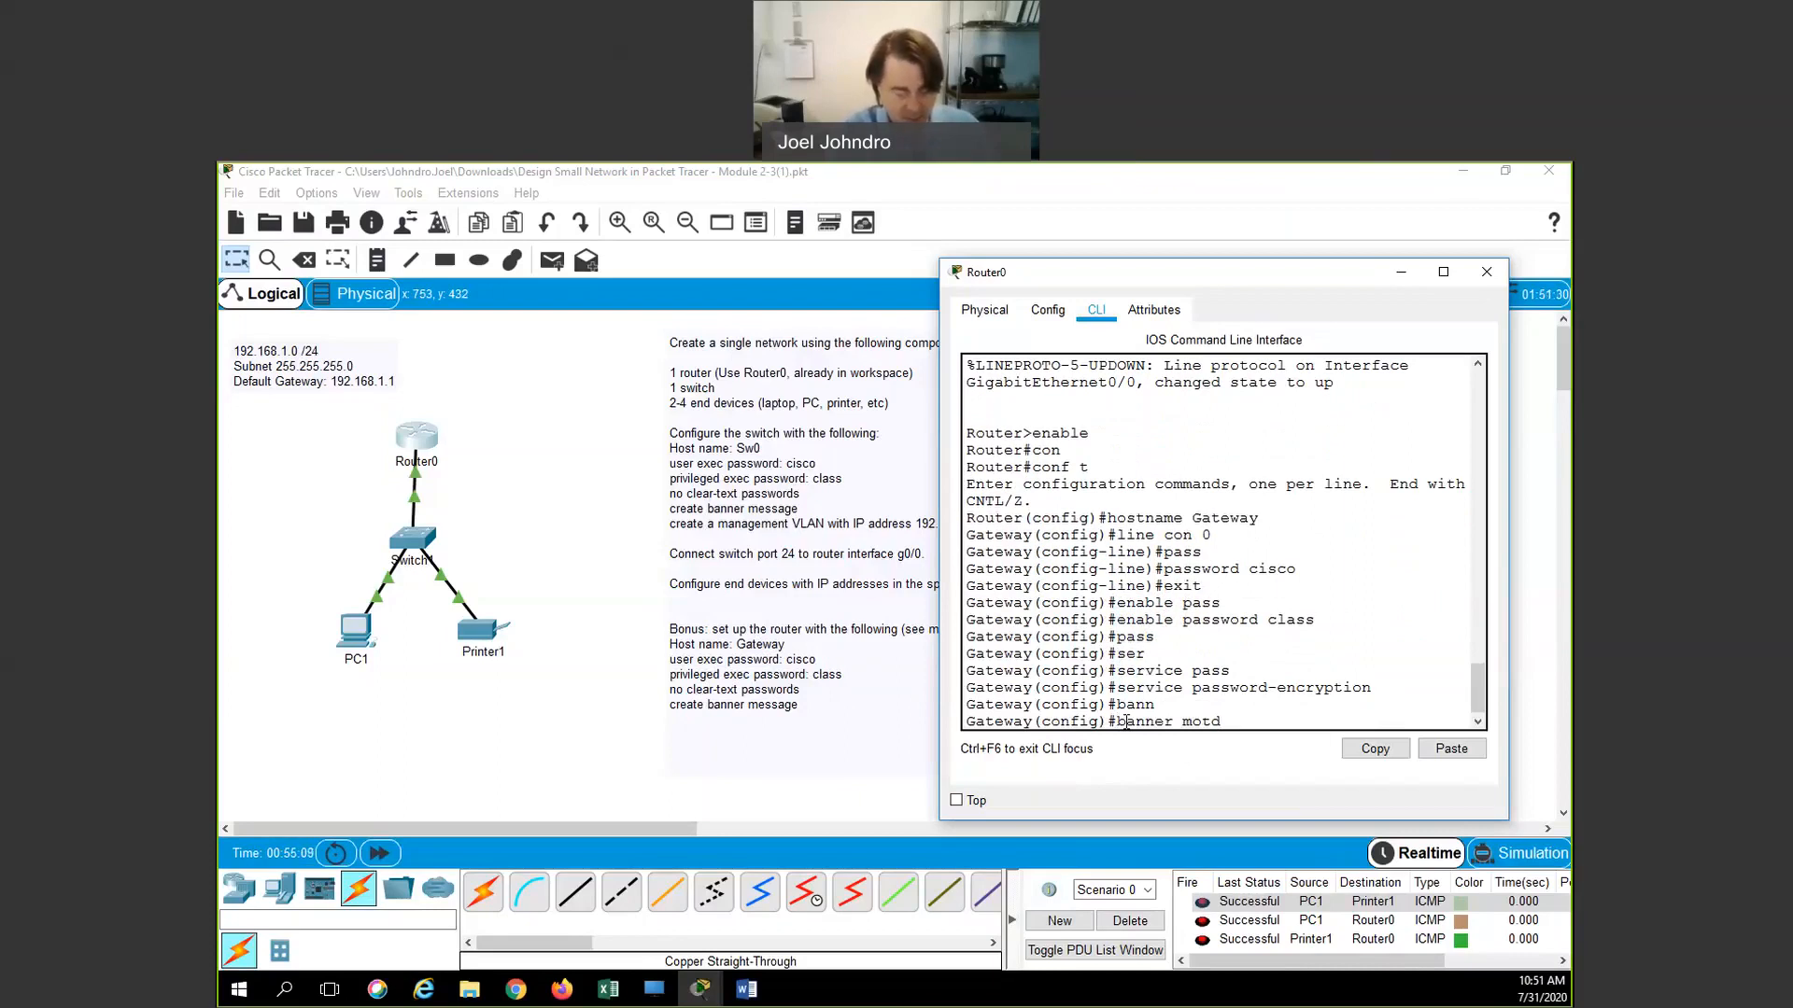
{"action": "type", "text": " \"S"}
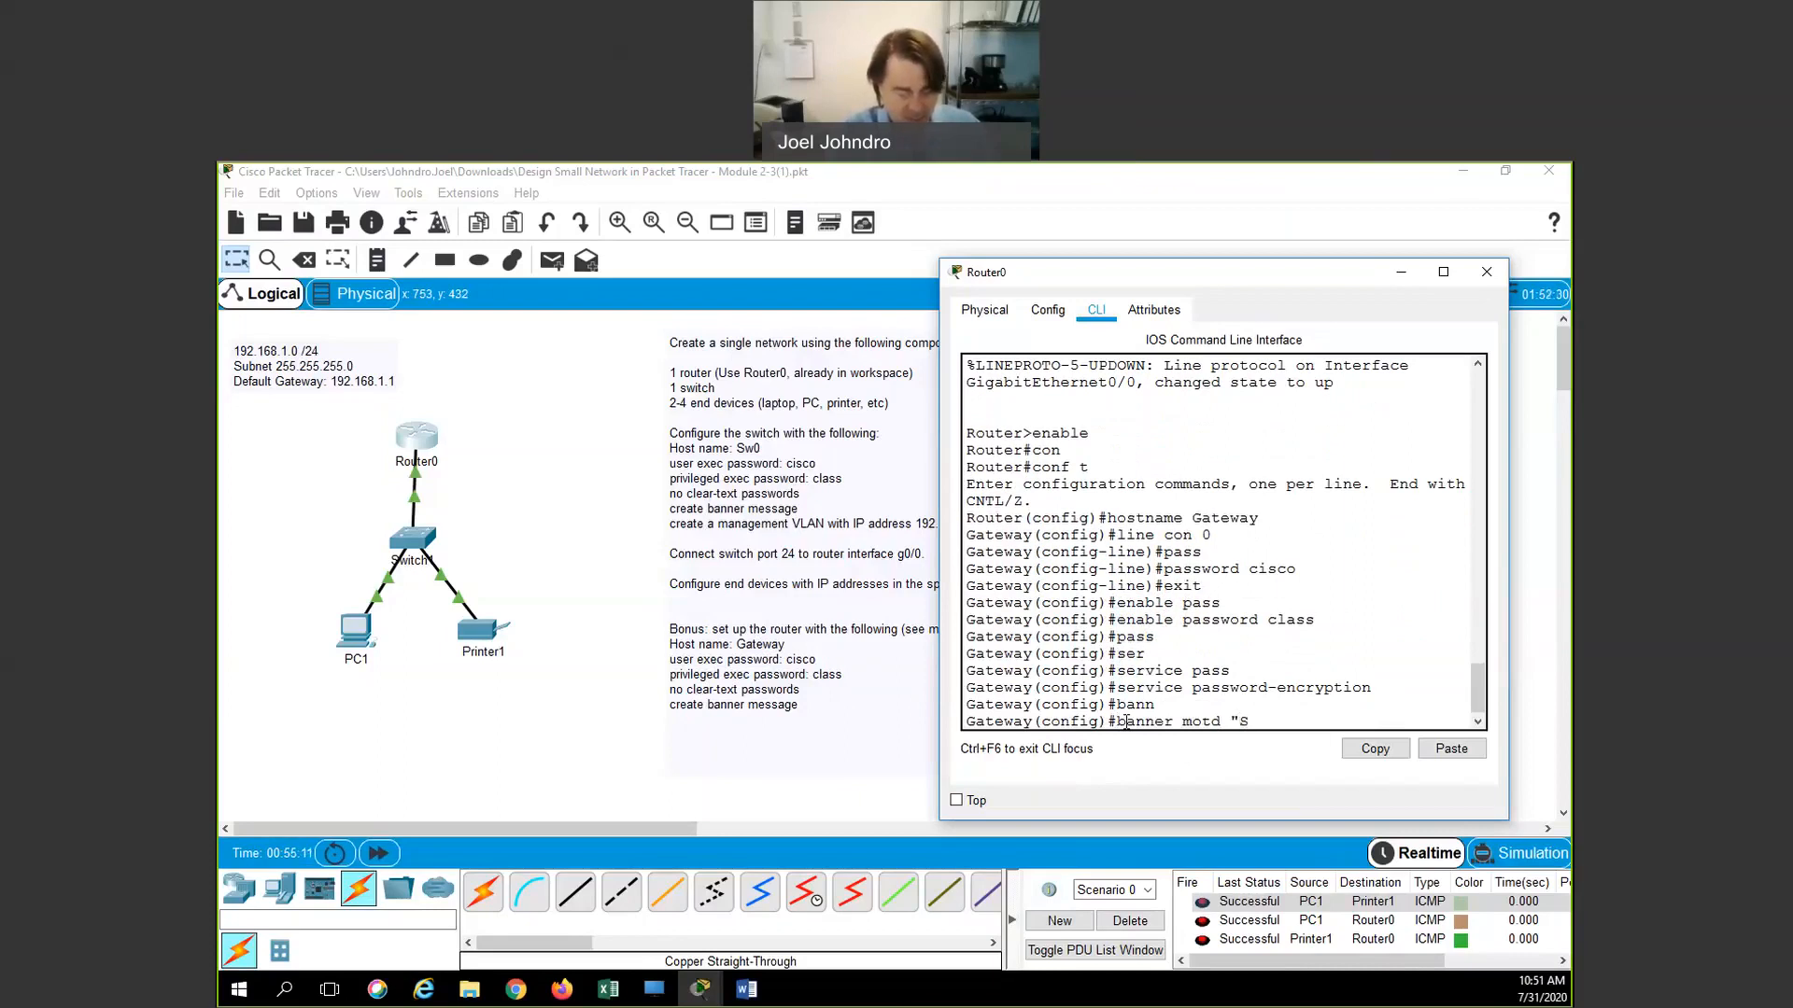
{"action": "type", "text": "eriously, Keep Out!!!\""}
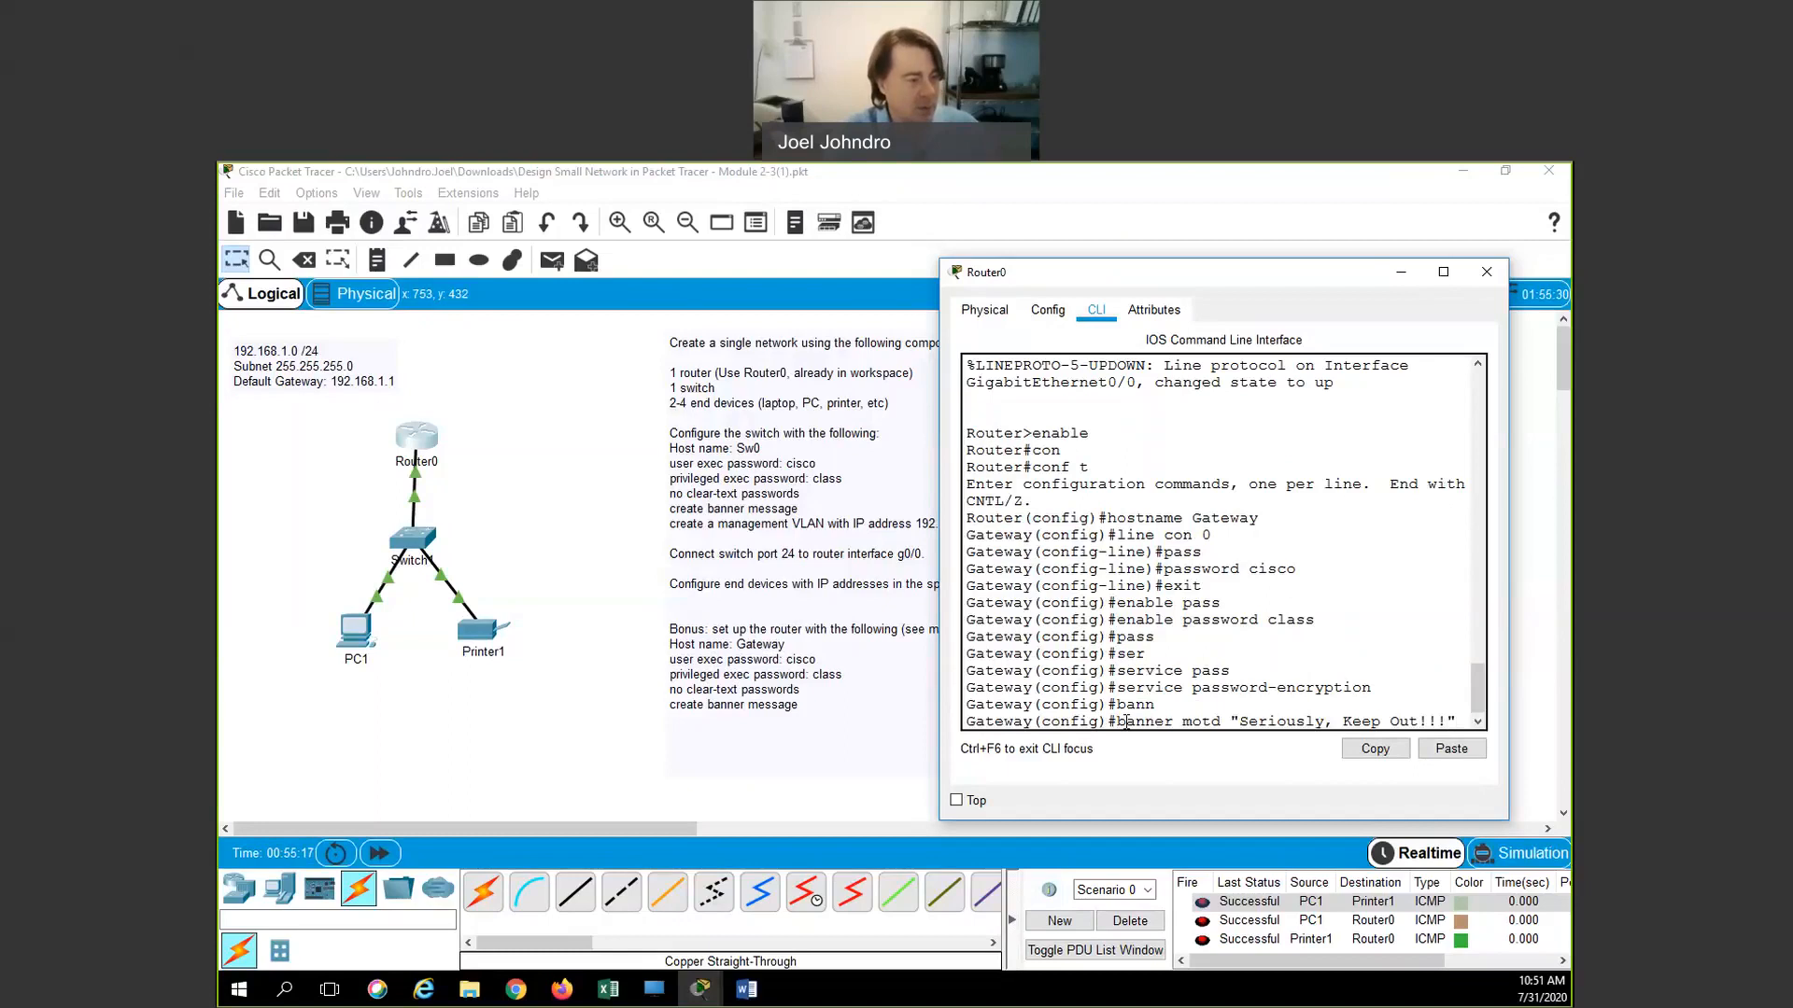
{"action": "key", "text": "Return"}
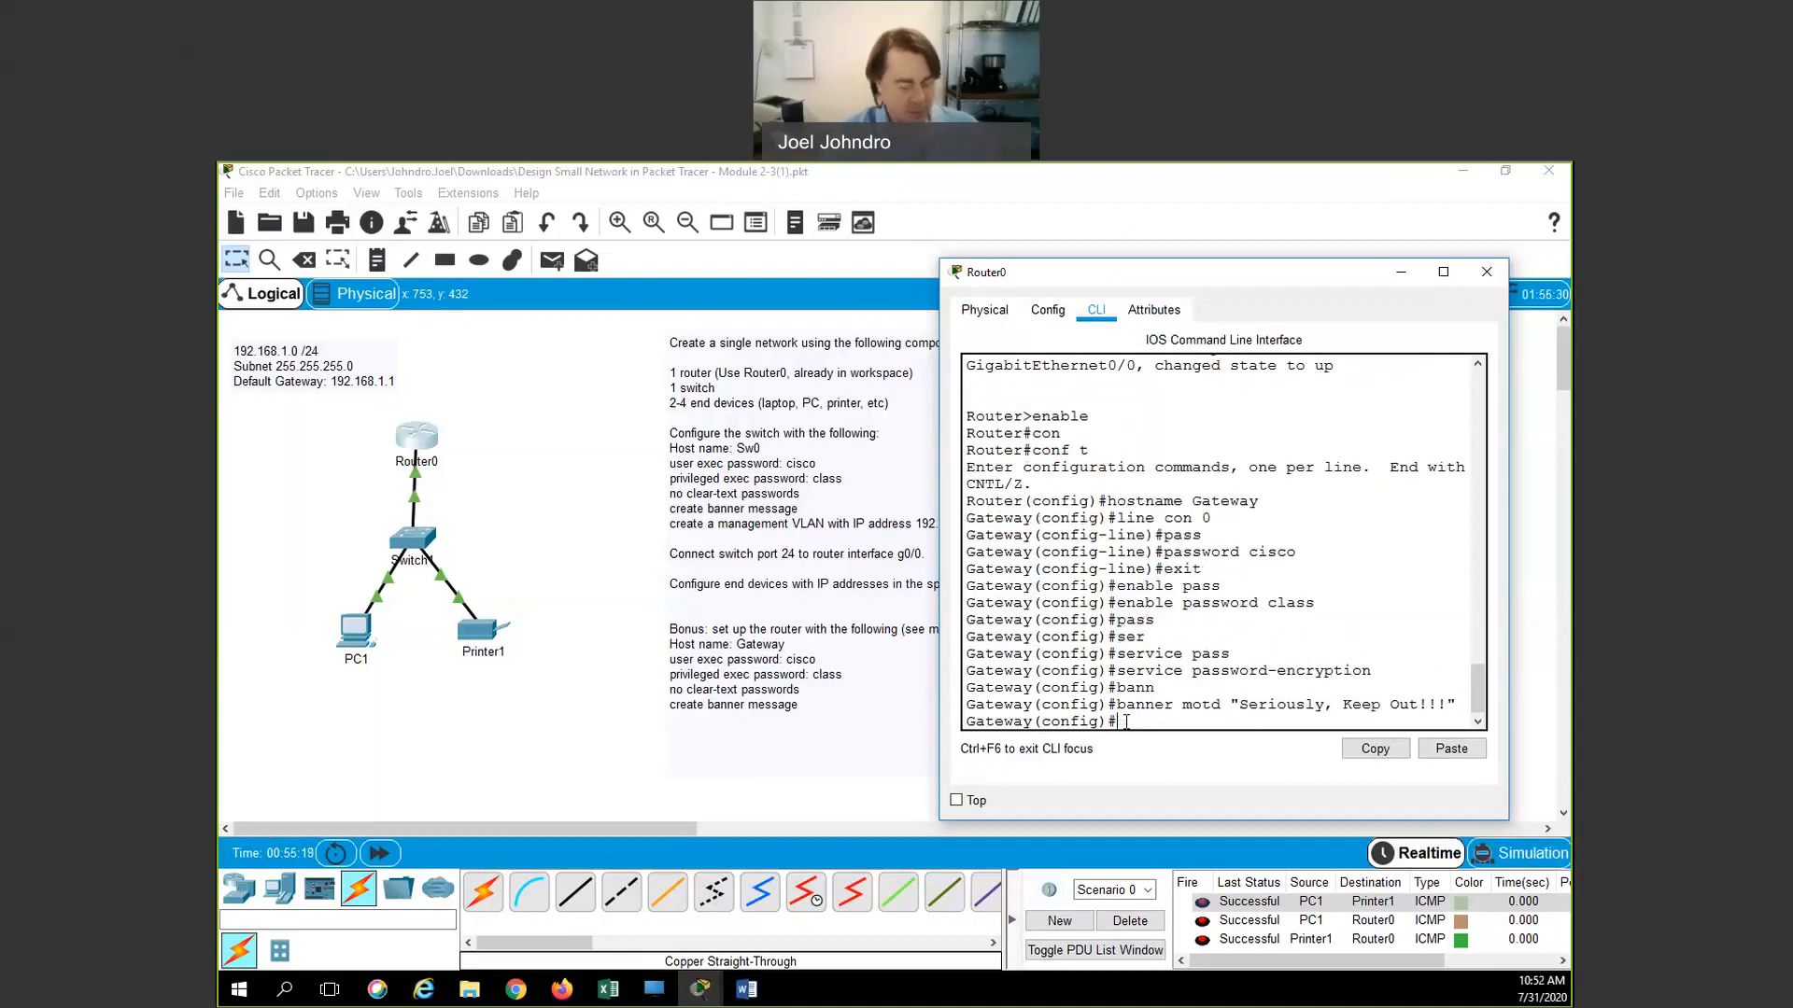
Exit global configuration and log out of the router console
{"action": "type", "text": "exit"}
{"action": "key", "text": "Return"}
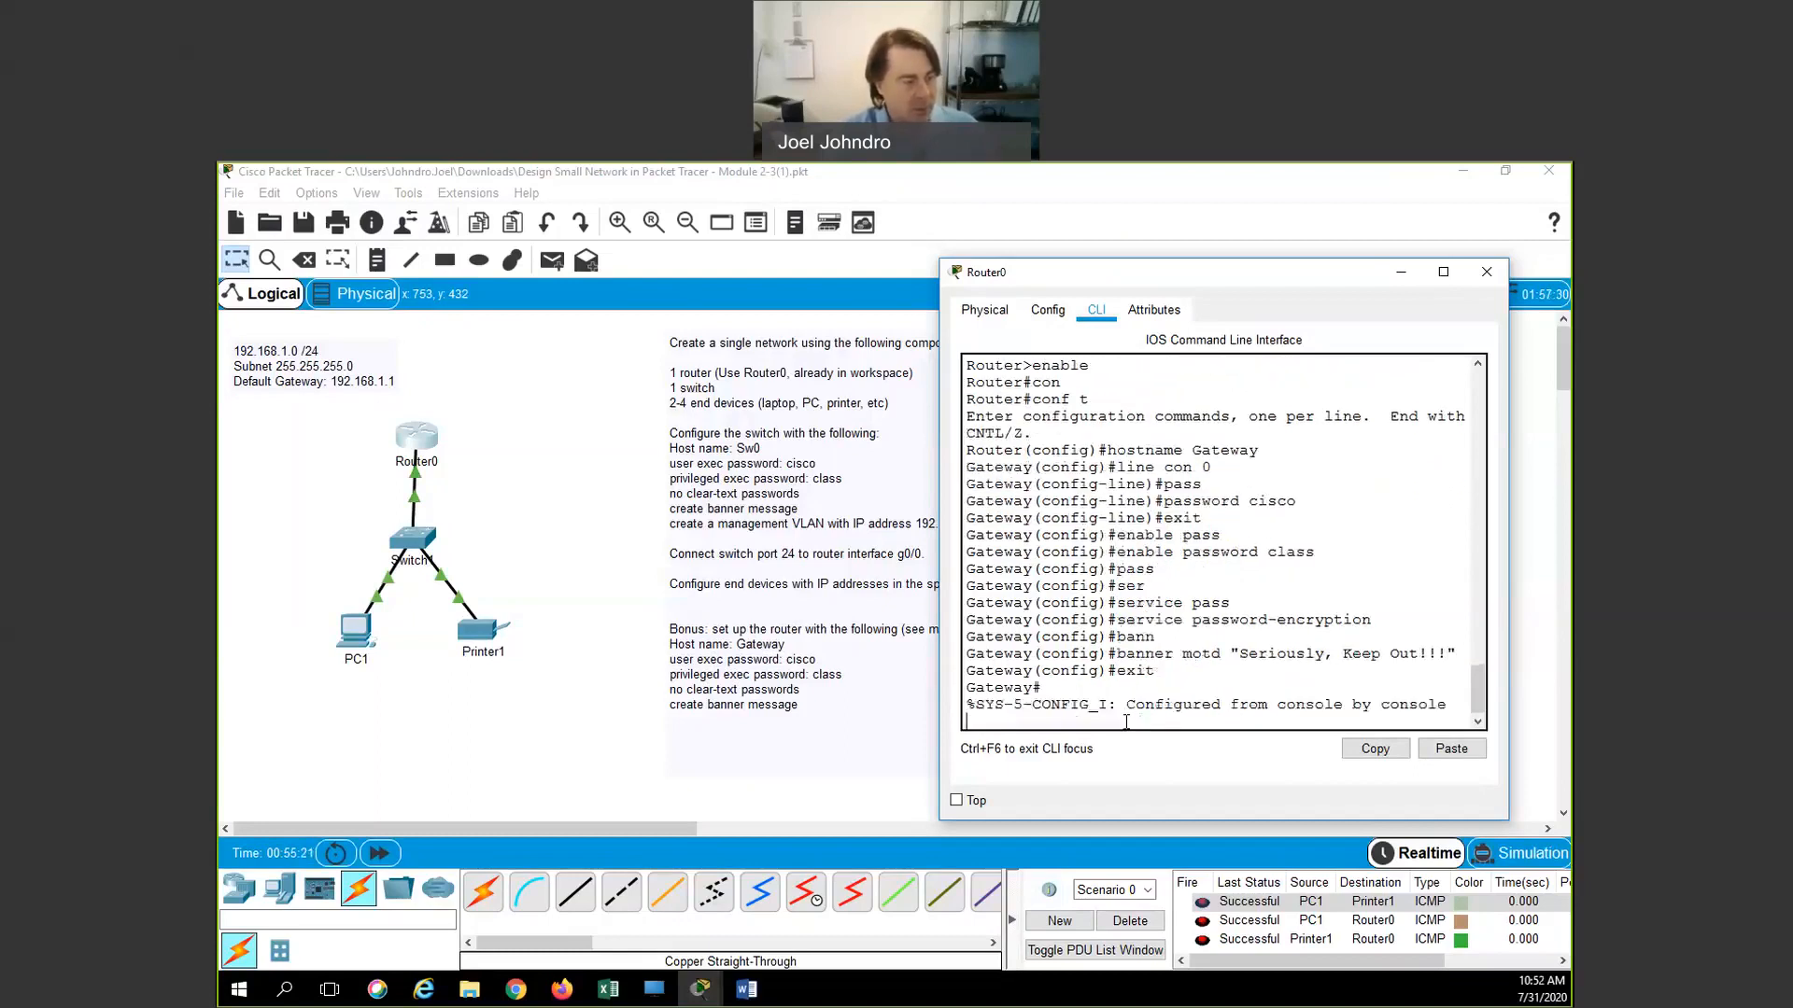
{"action": "type", "text": "exit"}
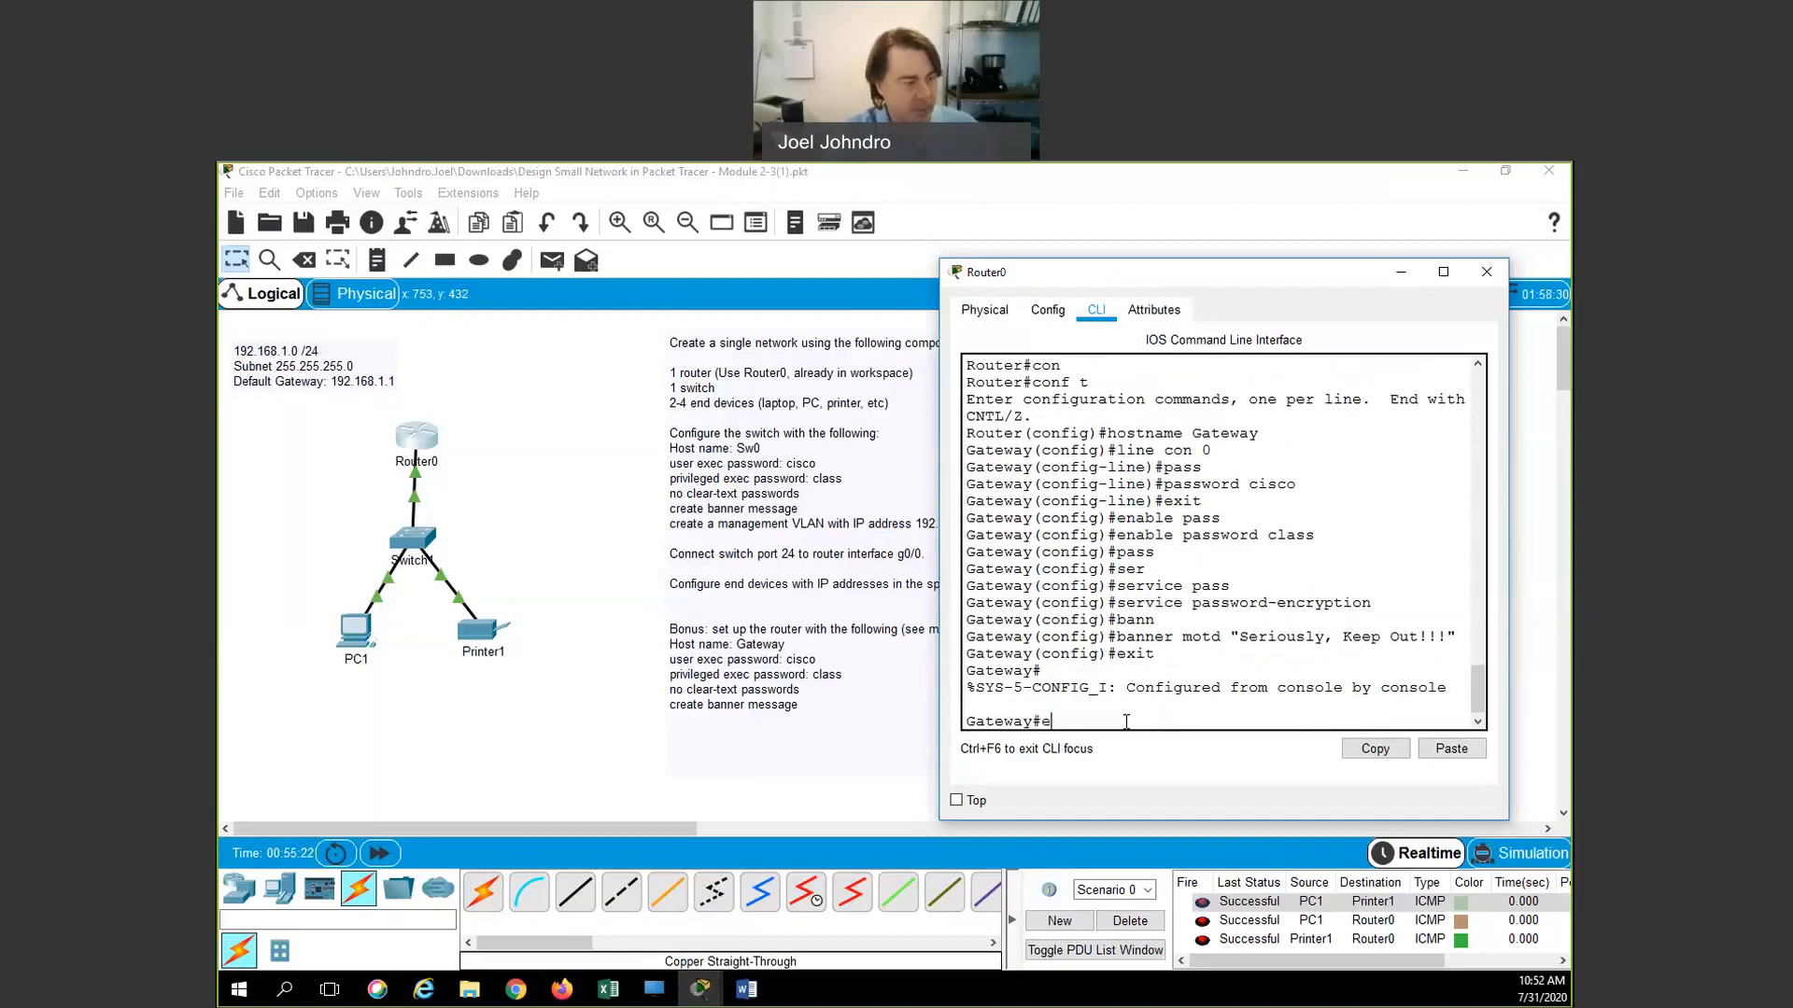
{"action": "key", "text": "Return"}
{"action": "key", "text": "Return"}
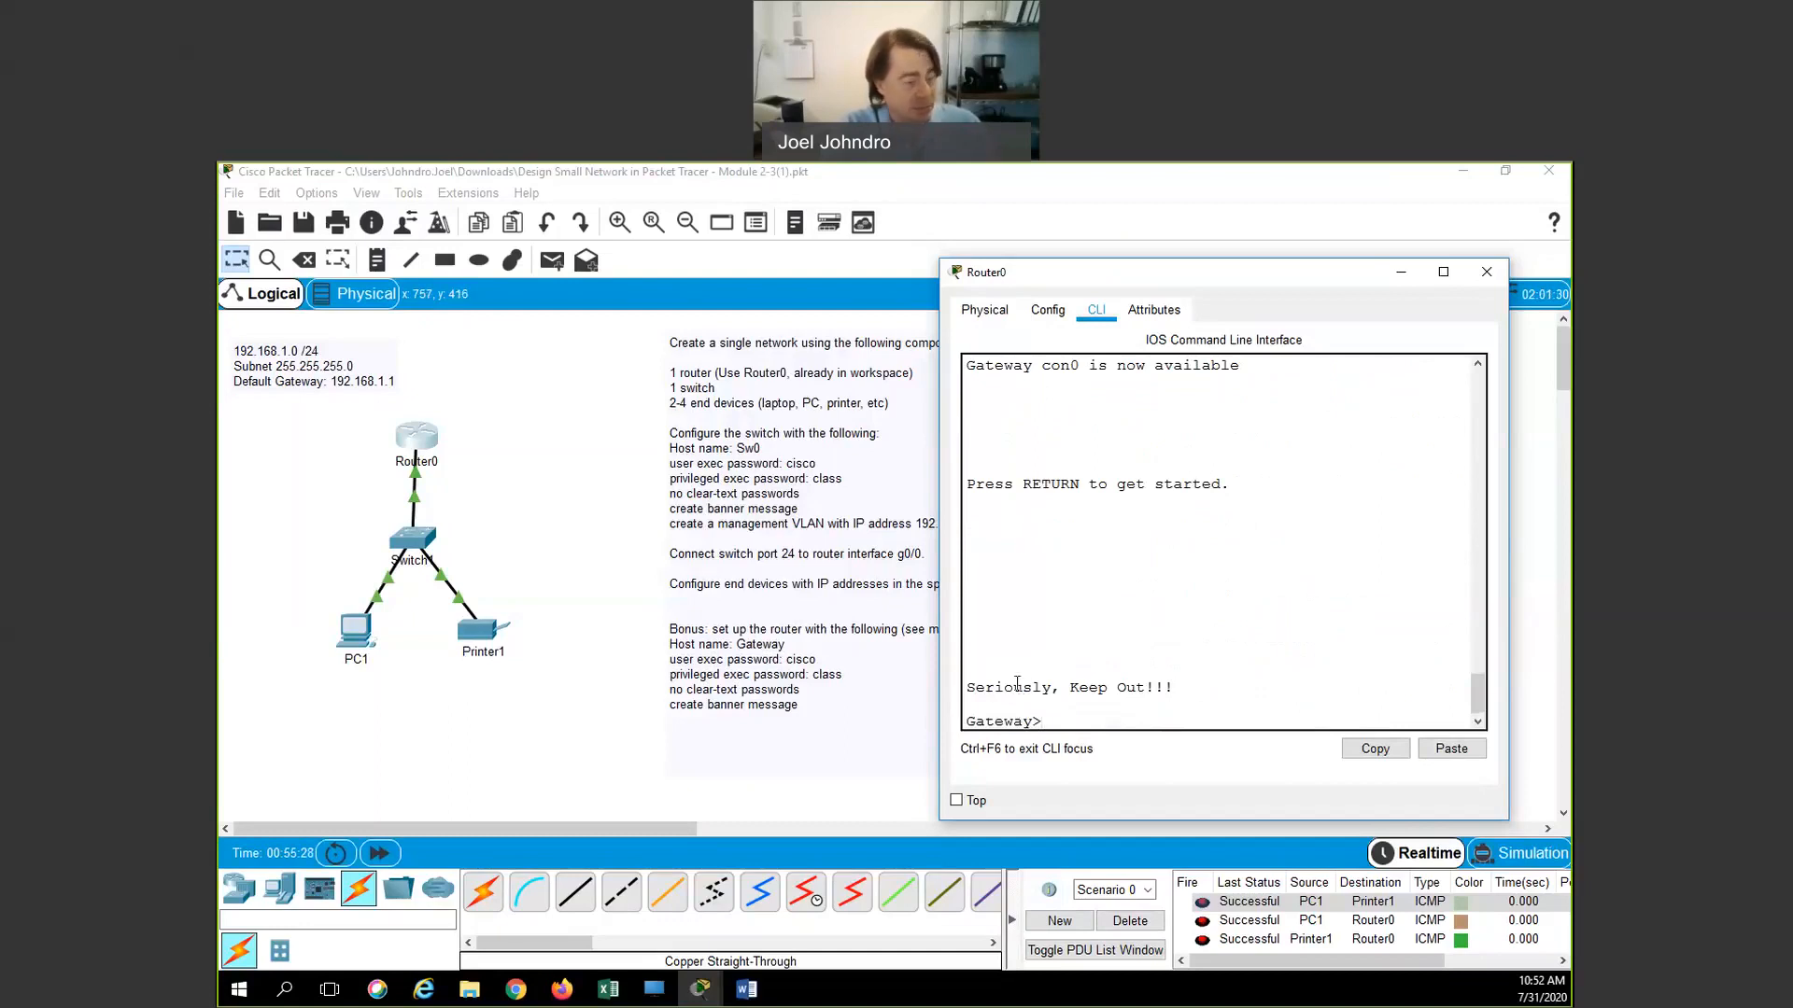
Enter privileged mode with the enable password, then enter global configuration mode
{"action": "type", "text": "en"}
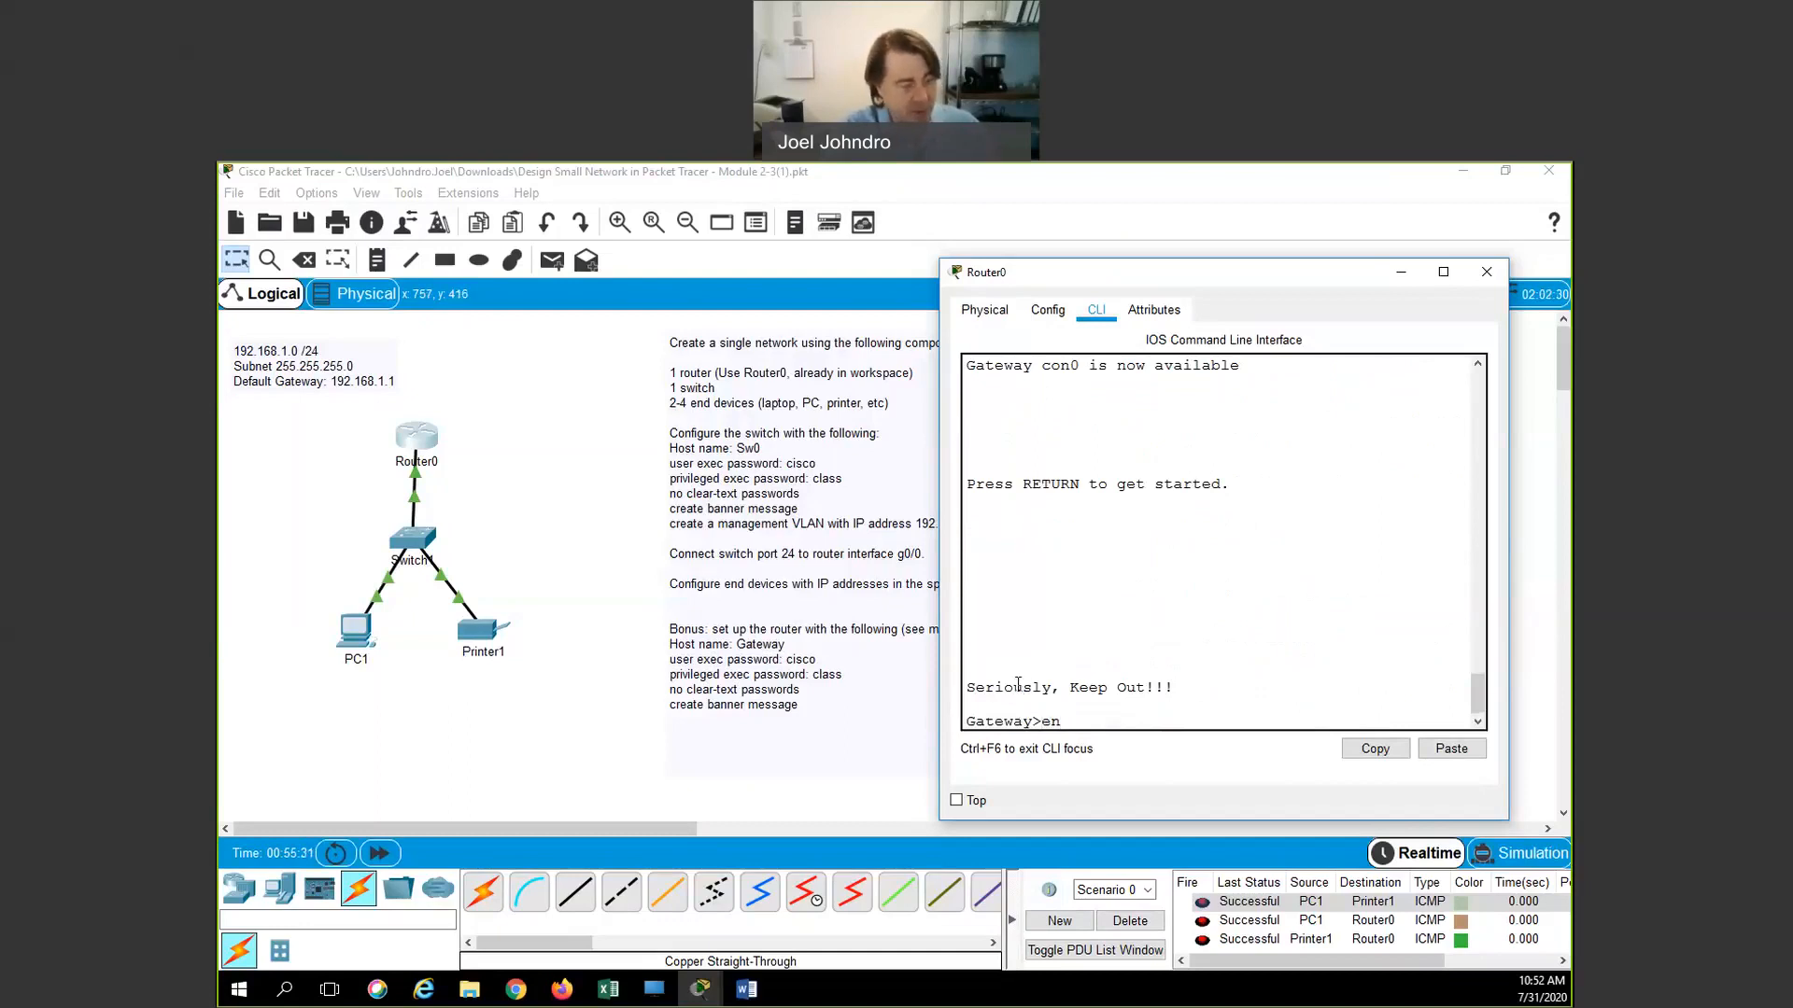
{"action": "key", "text": "Return"}
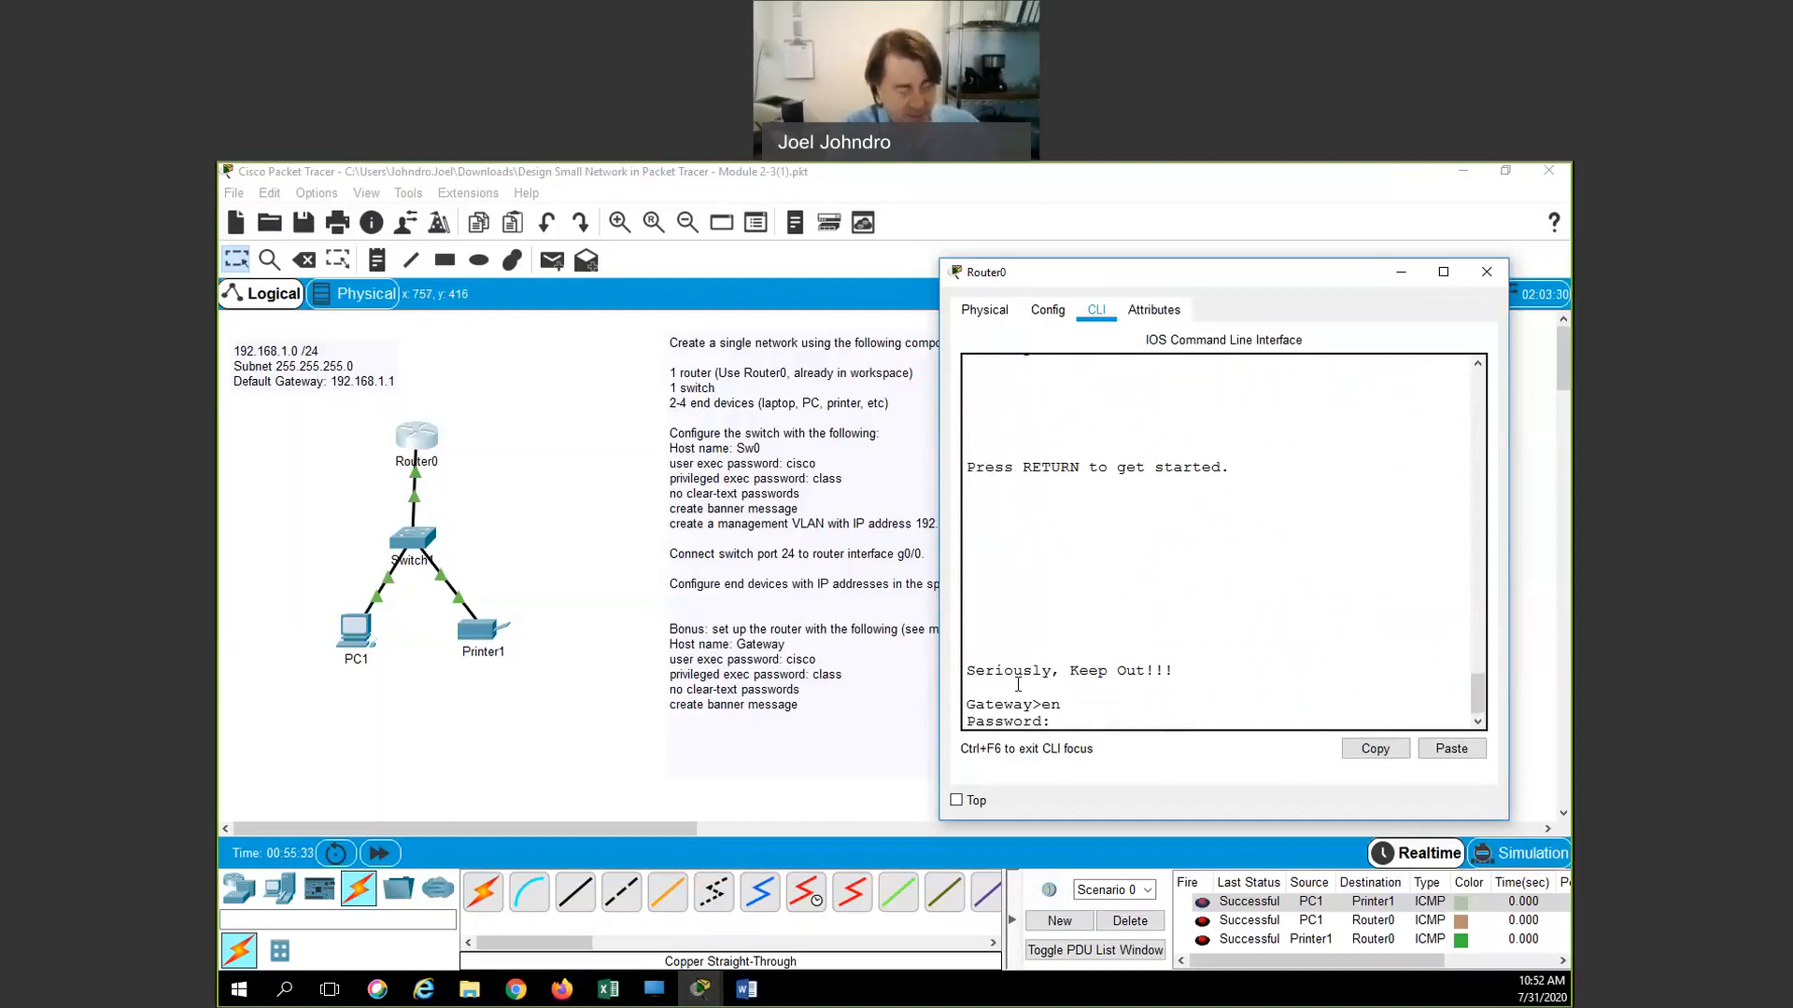
{"action": "key", "text": "Return"}
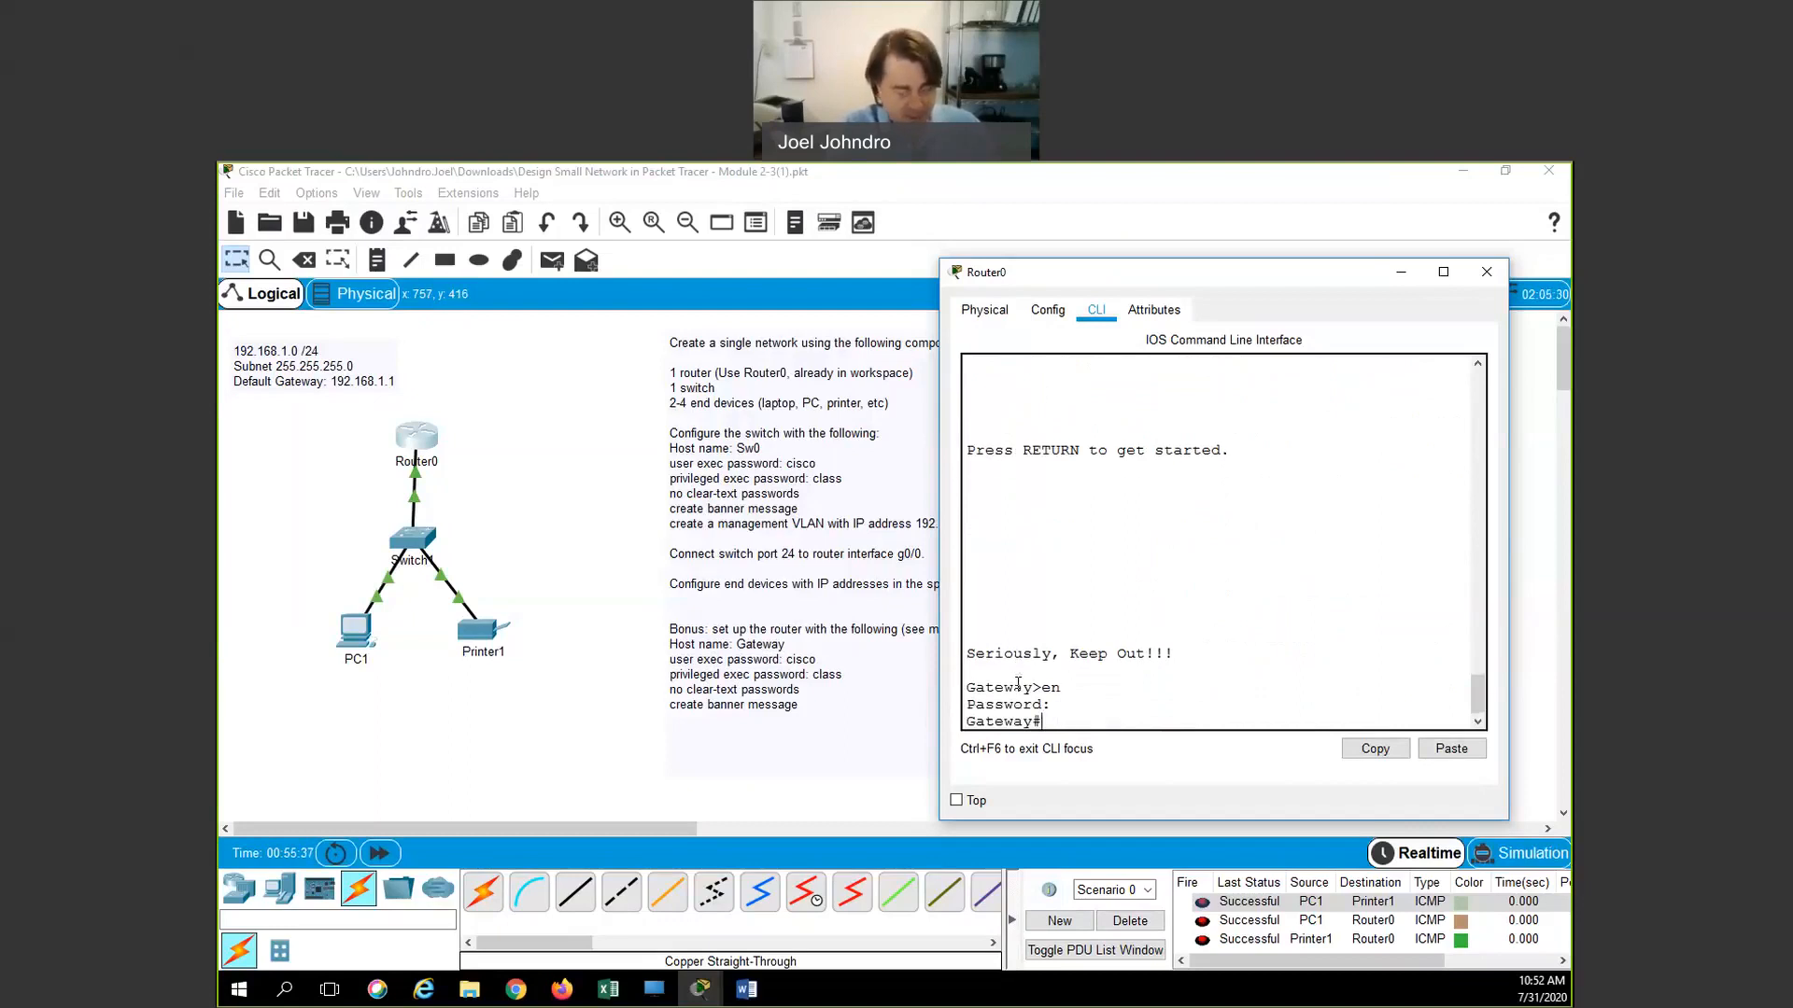
{"action": "type", "text": "int"}
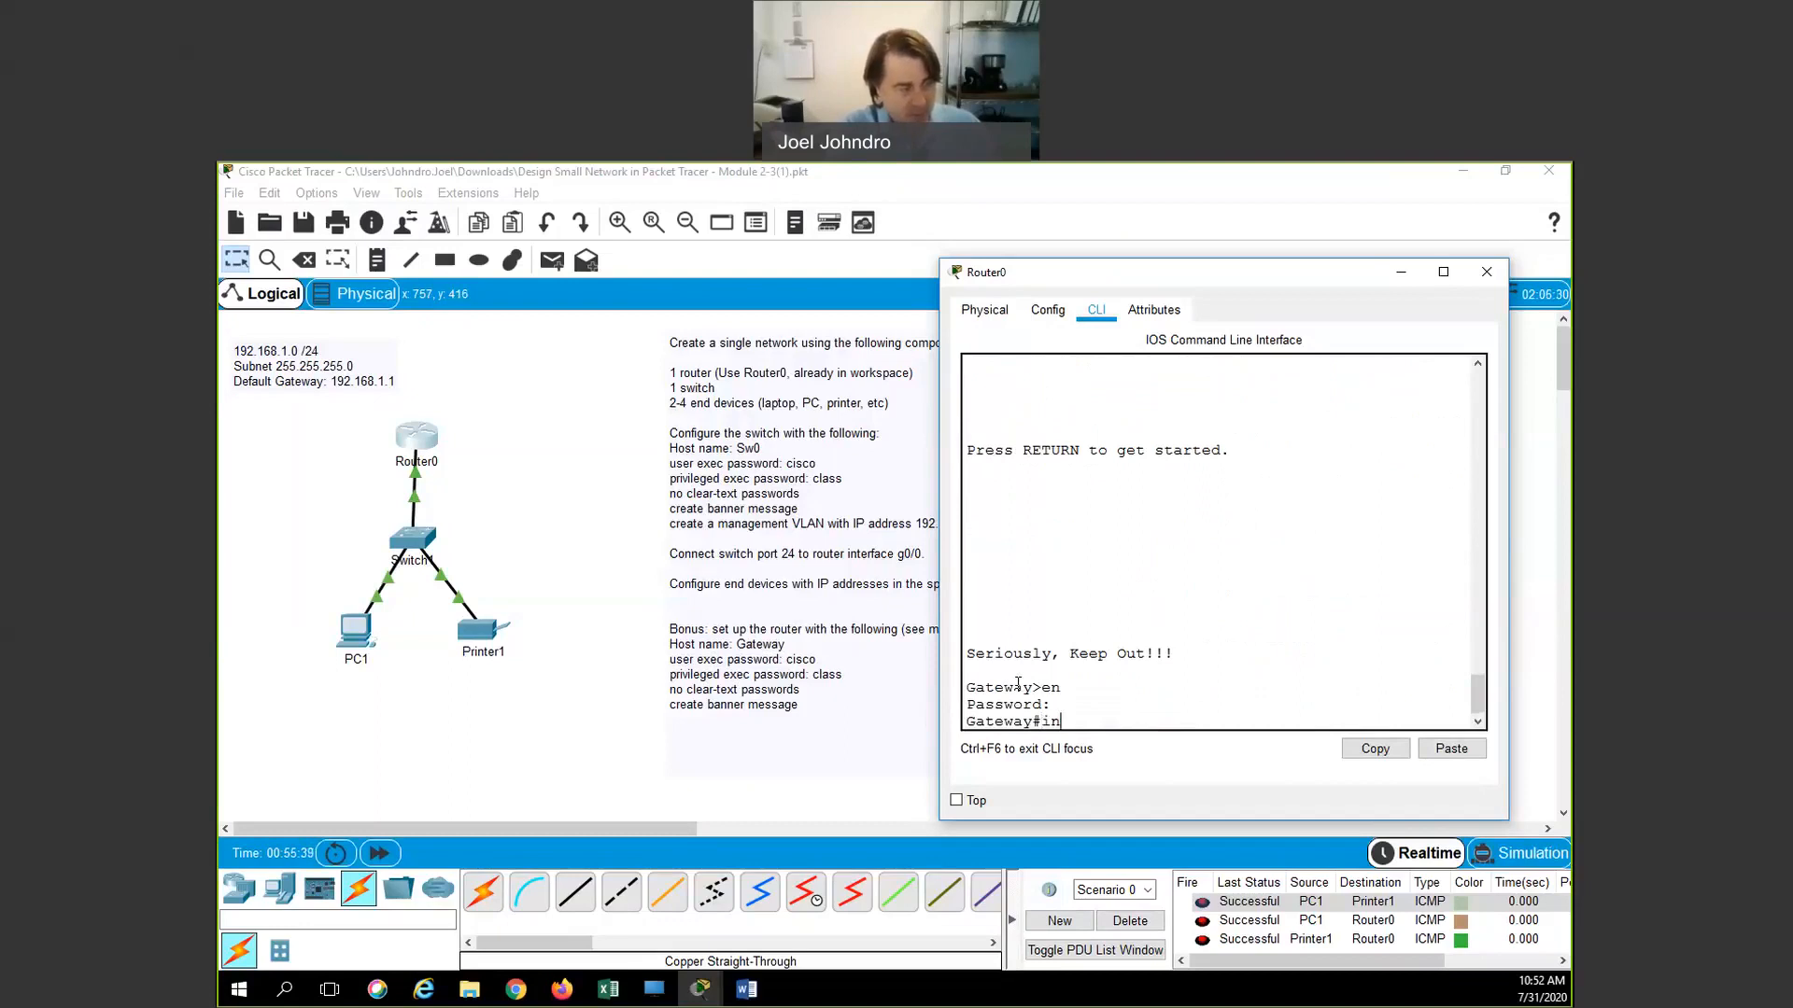
{"action": "key", "text": "BackSpace"}
{"action": "key", "text": "BackSpace"}
{"action": "type", "text": "conf t"}
{"action": "key", "text": "Return"}
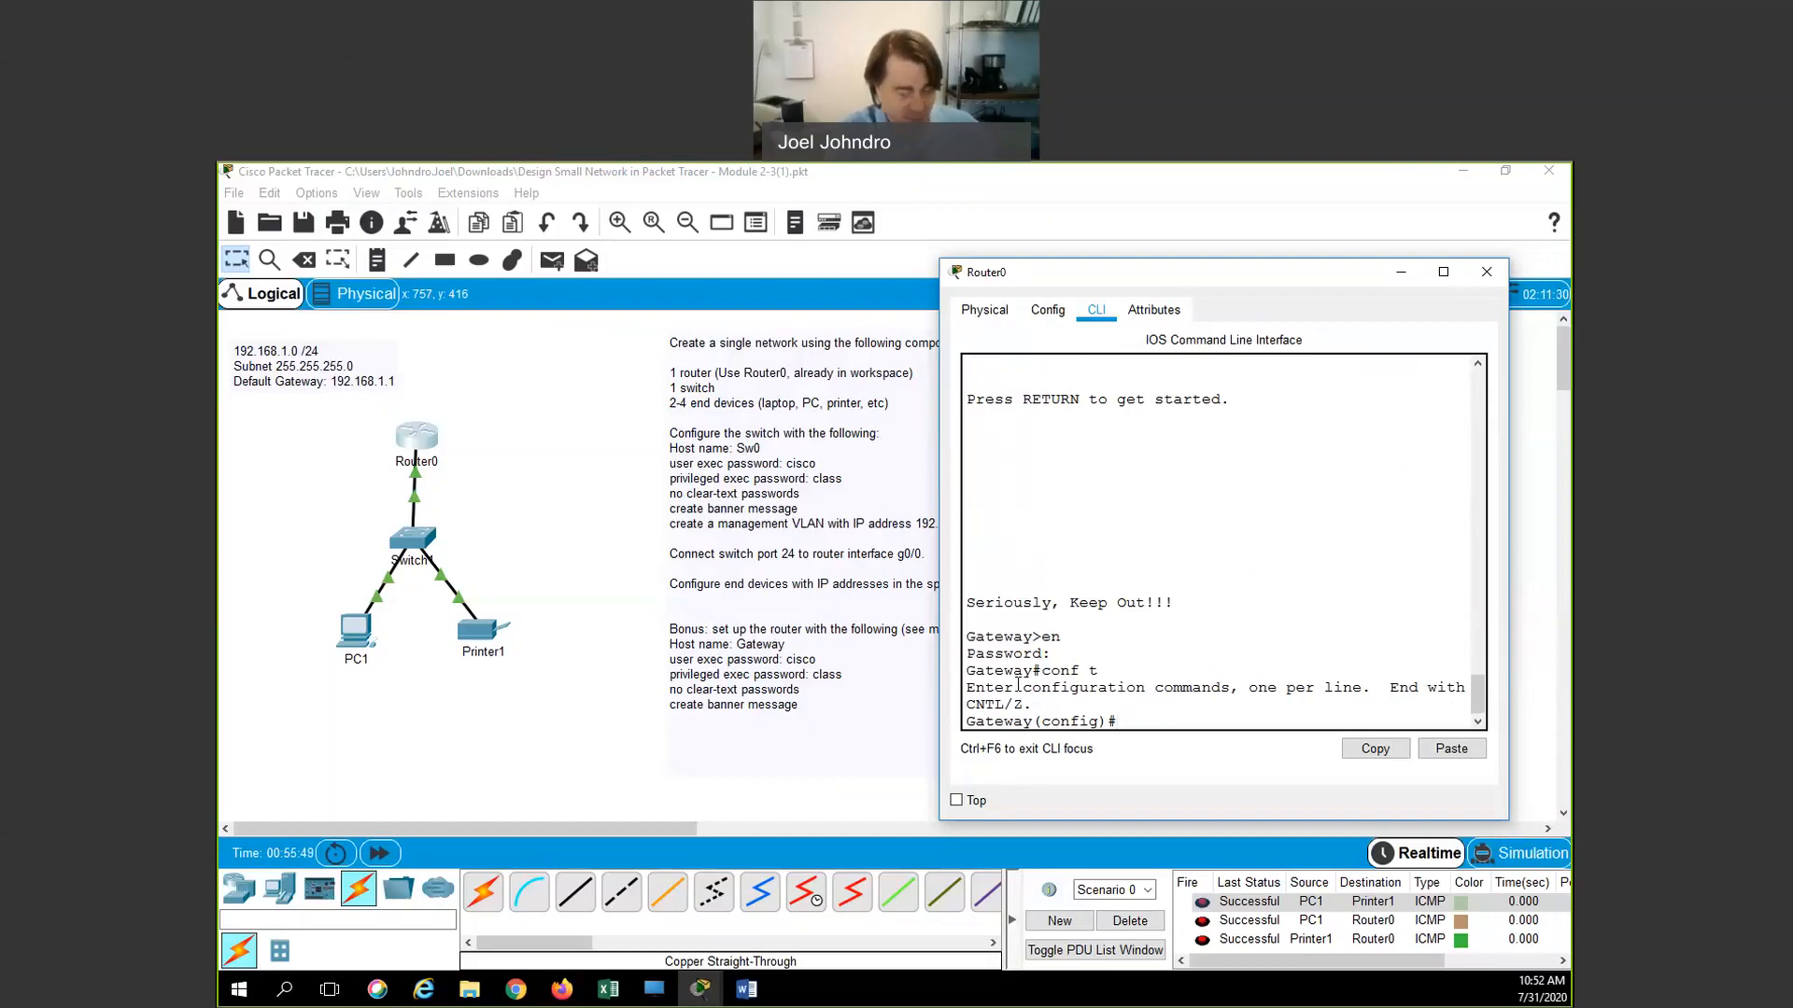
Require password login on console line 0, then exit back to privileged exec
{"action": "type", "text": "line con"}
{"action": "key", "text": "Tab"}
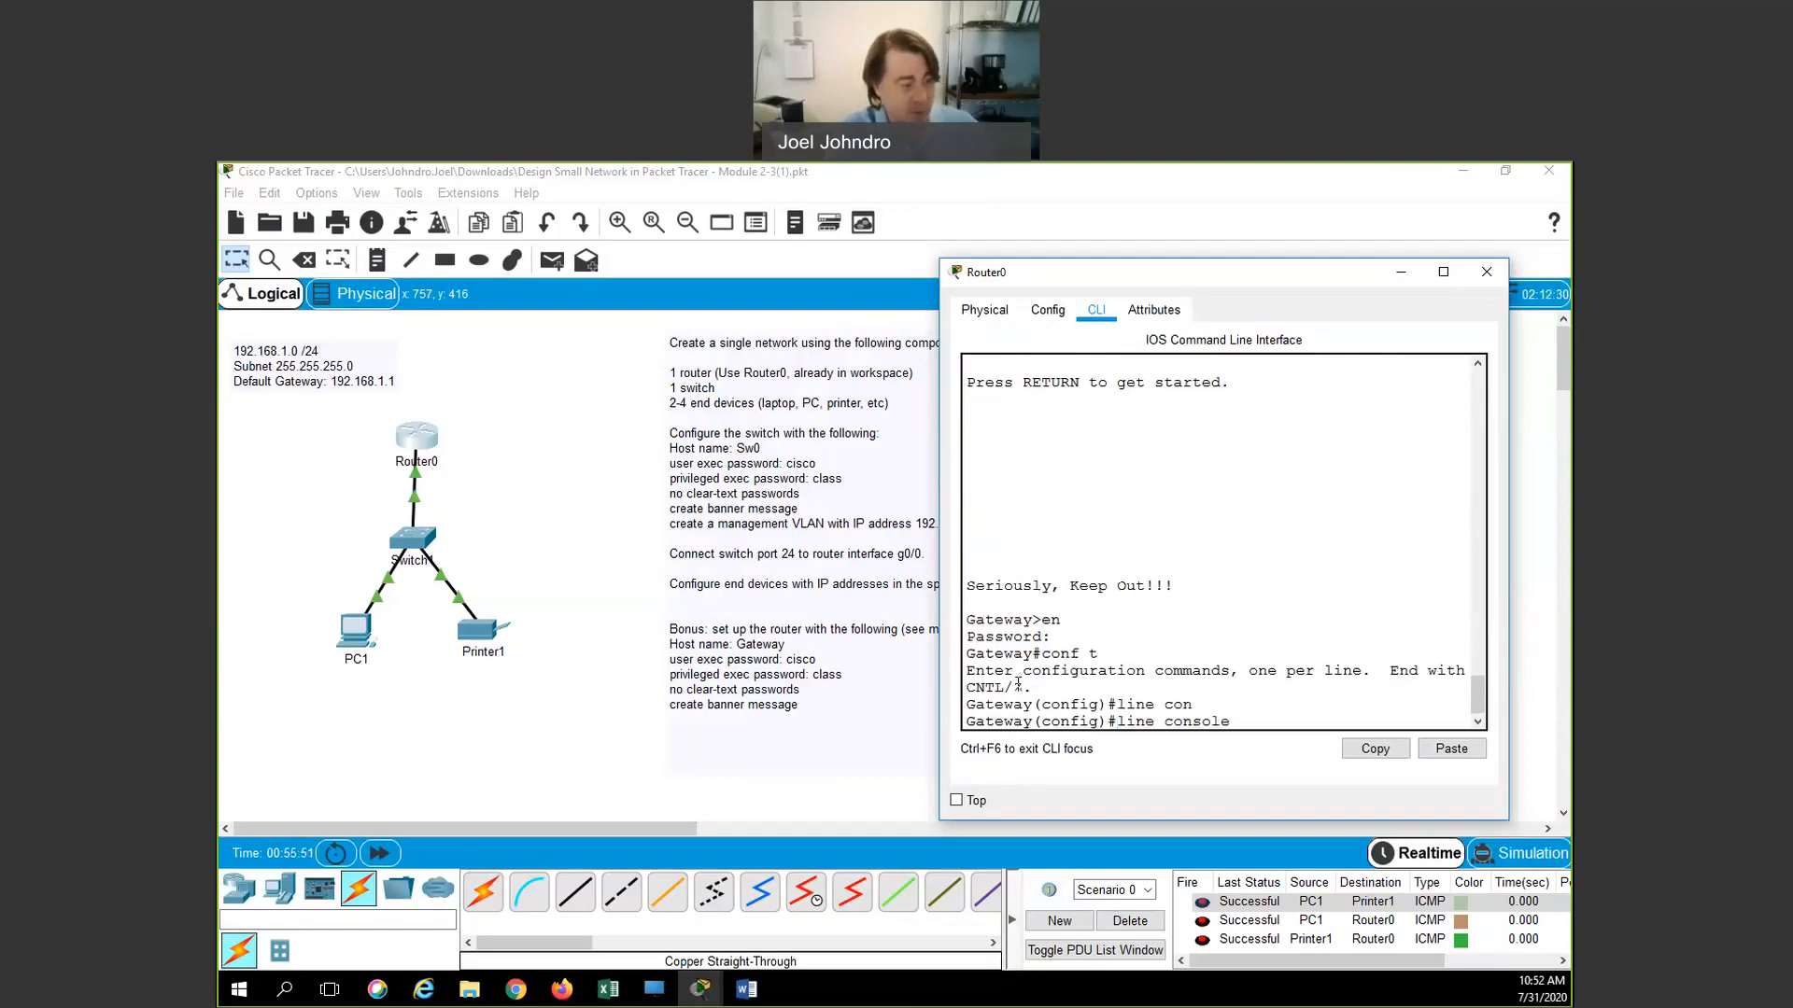
{"action": "type", "text": "0"}
{"action": "key", "text": "Return"}
{"action": "type", "text": "login"}
{"action": "key", "text": "Return"}
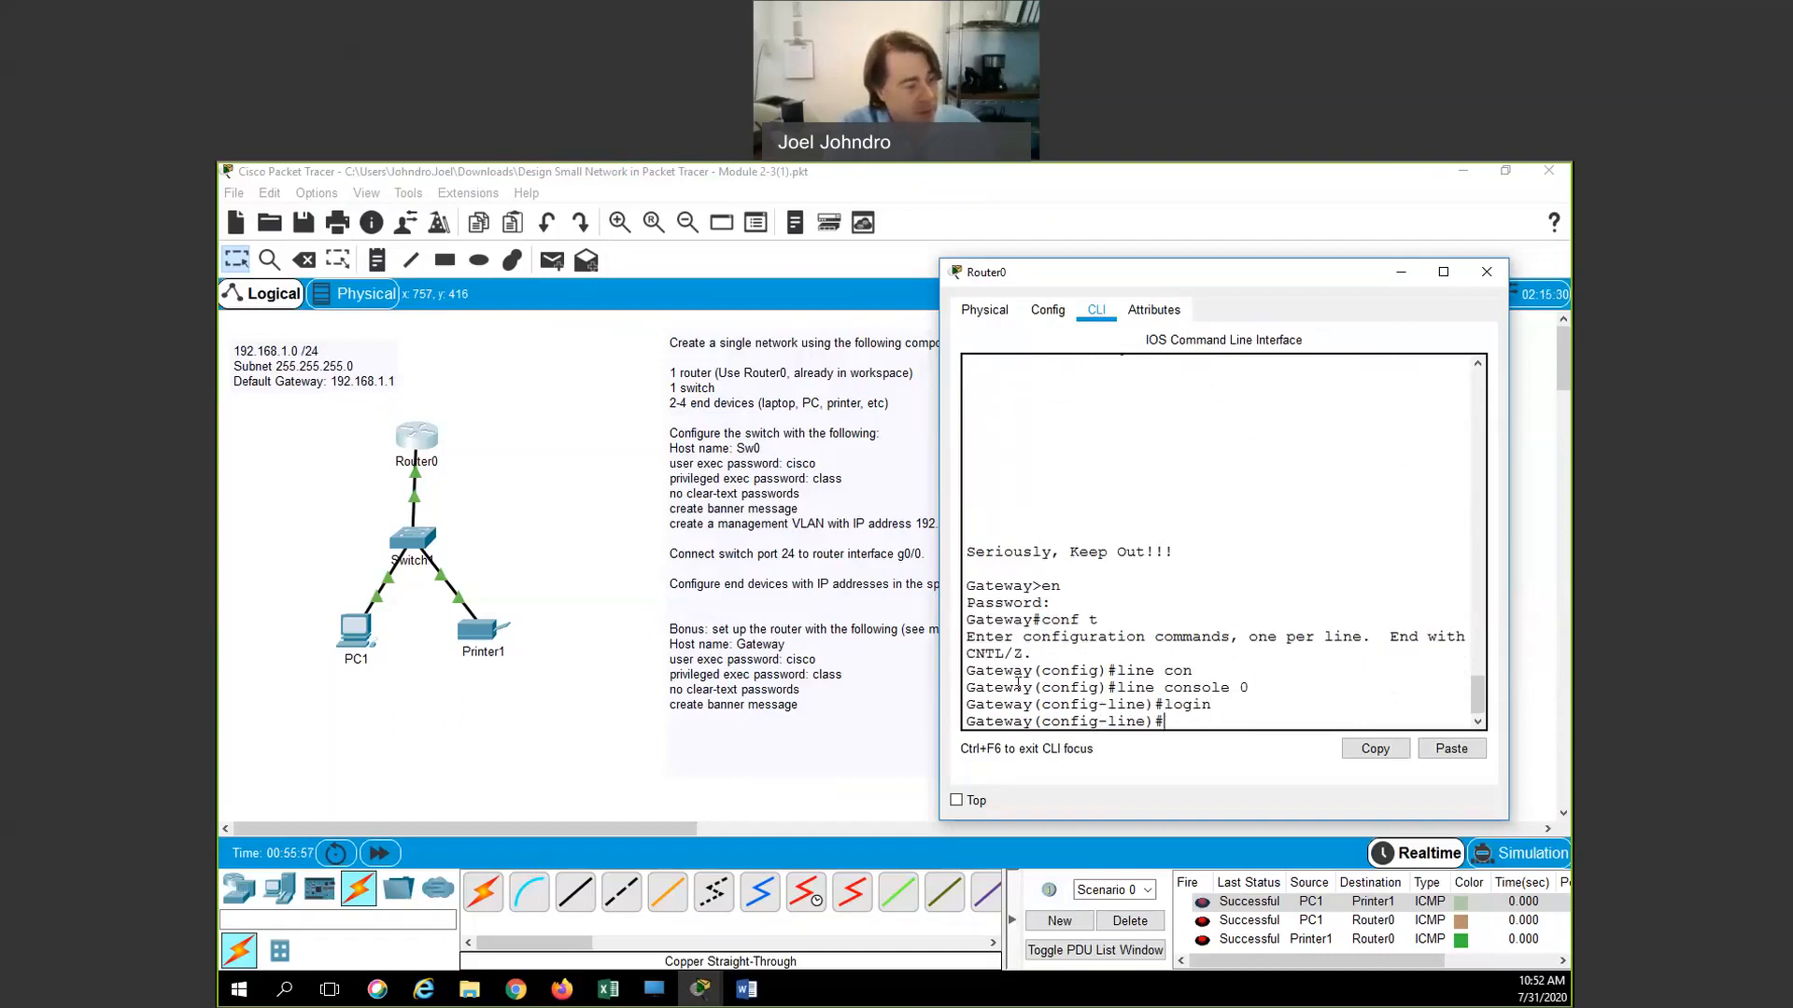
{"action": "type", "text": "exit"}
{"action": "key", "text": "Return"}
{"action": "type", "text": "exit"}
{"action": "key", "text": "Return"}
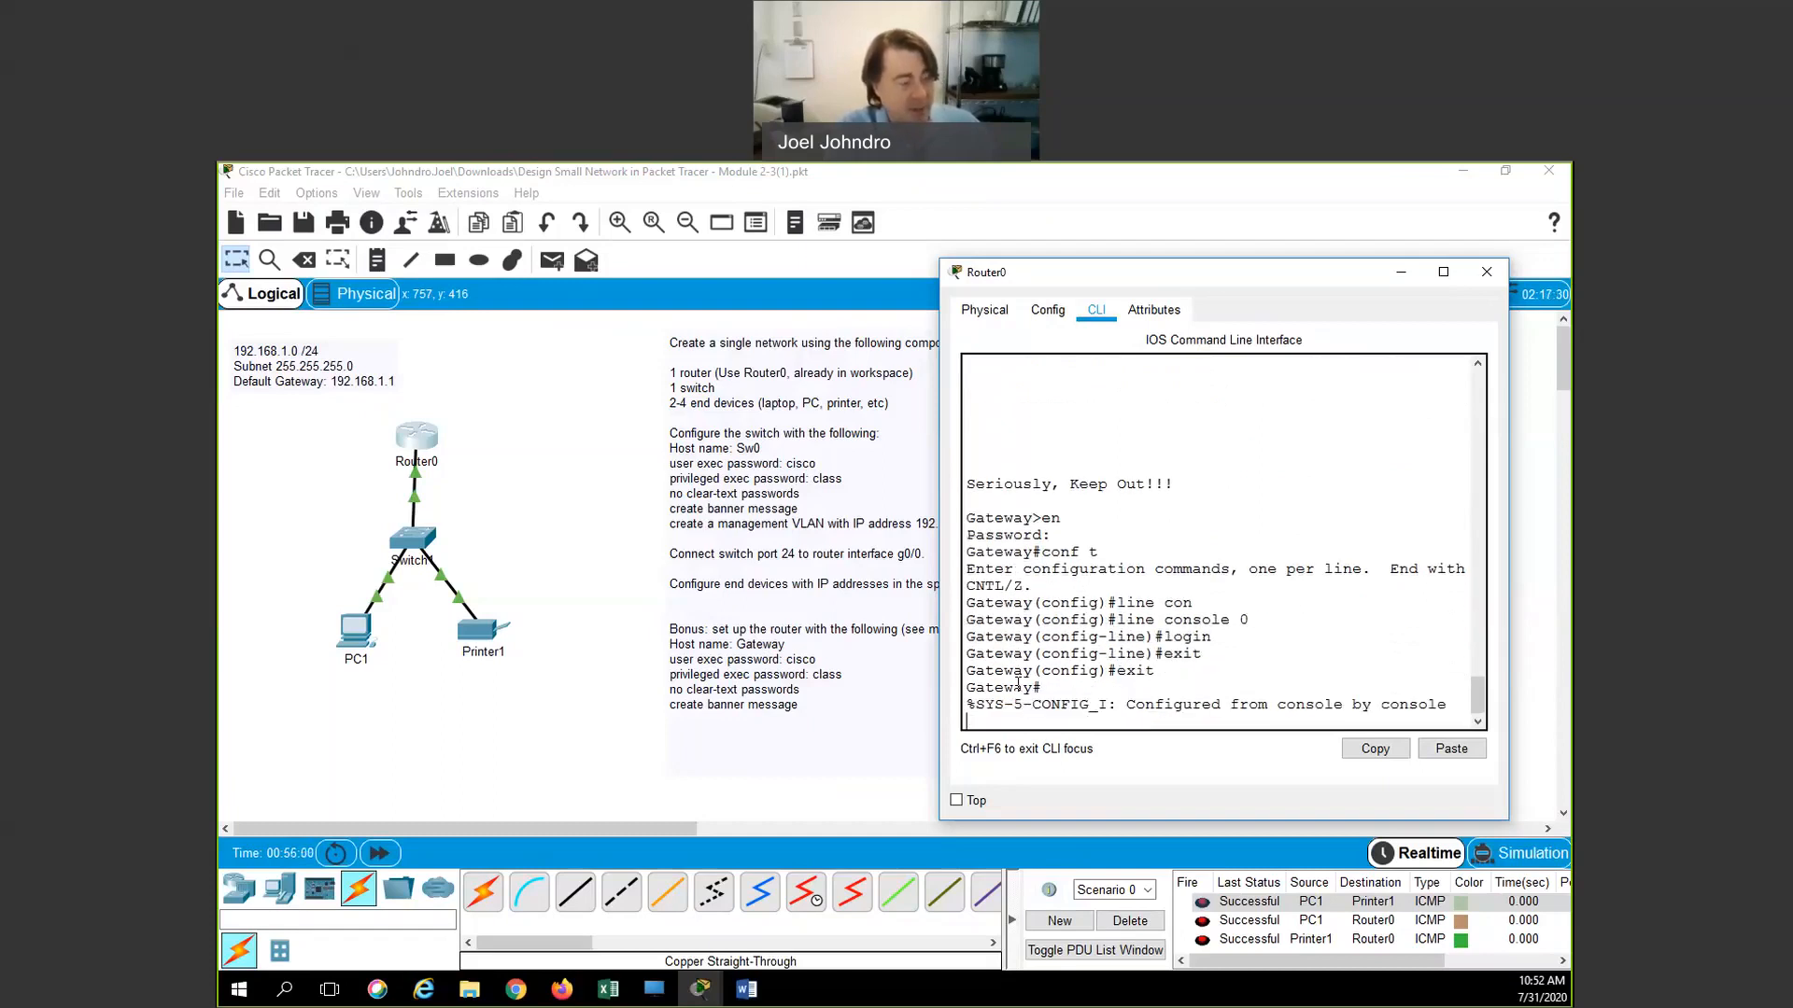
{"action": "key", "text": "Return"}
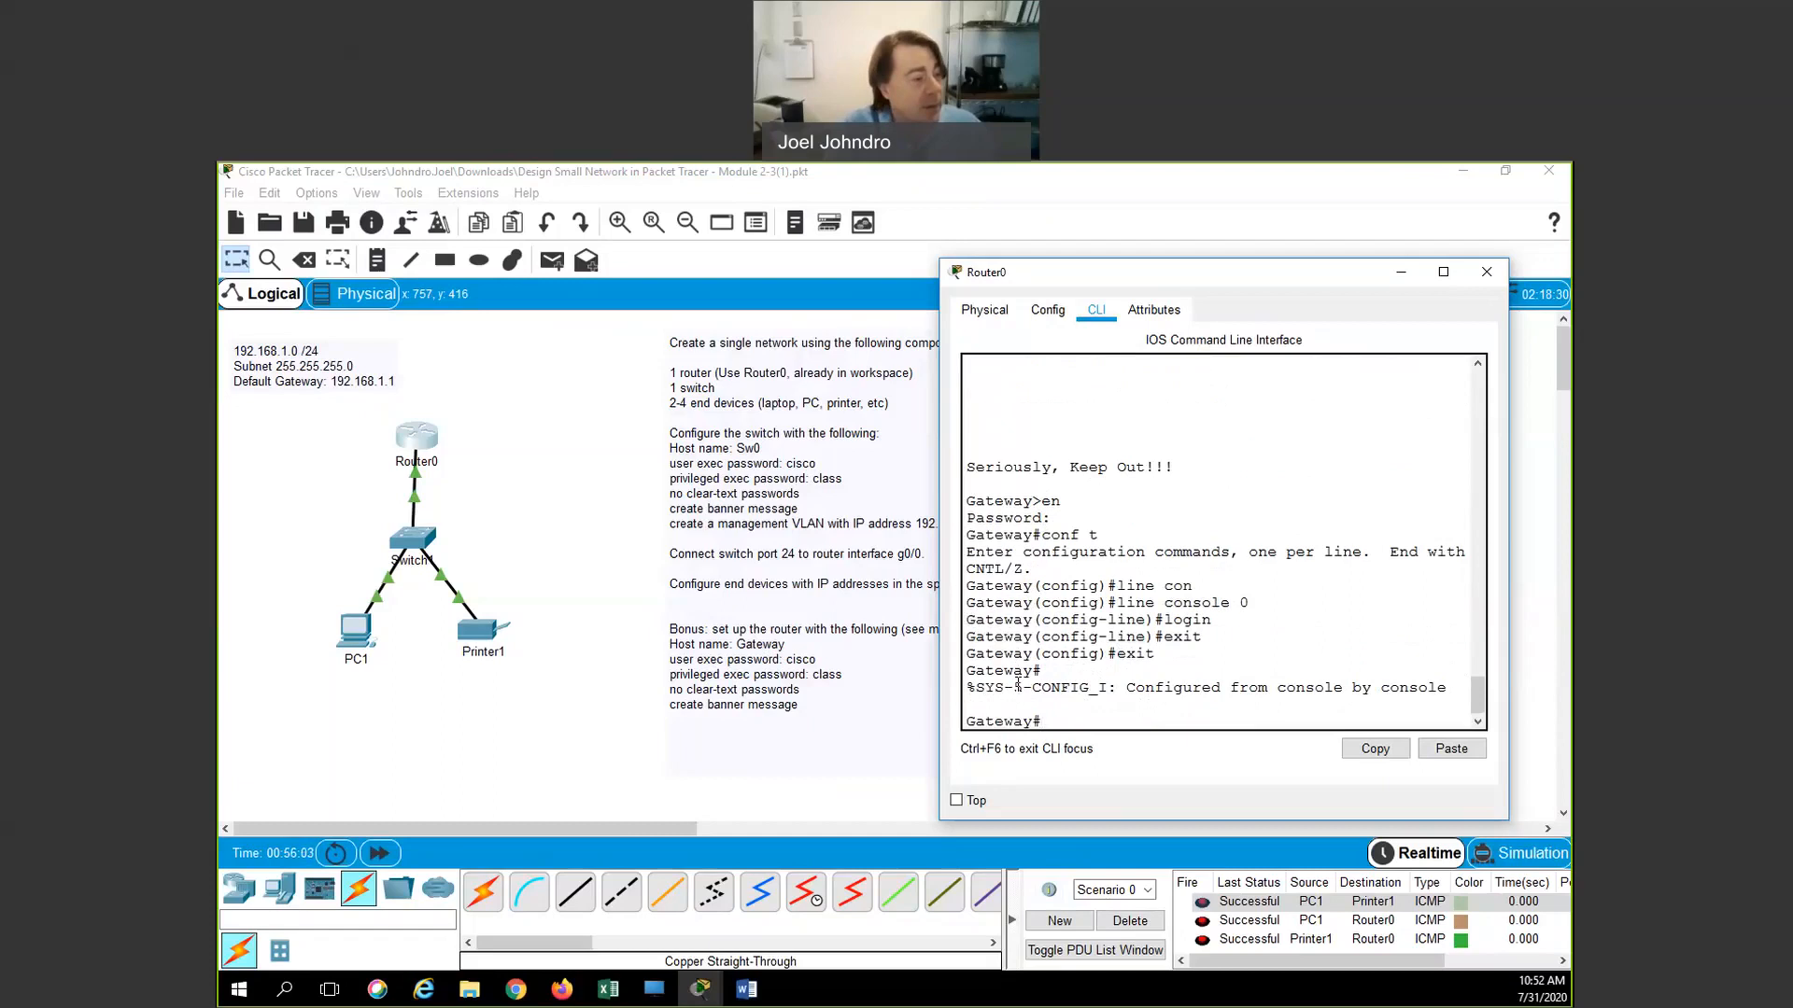
{"action": "key", "text": "Return"}
{"action": "key", "text": "Return"}
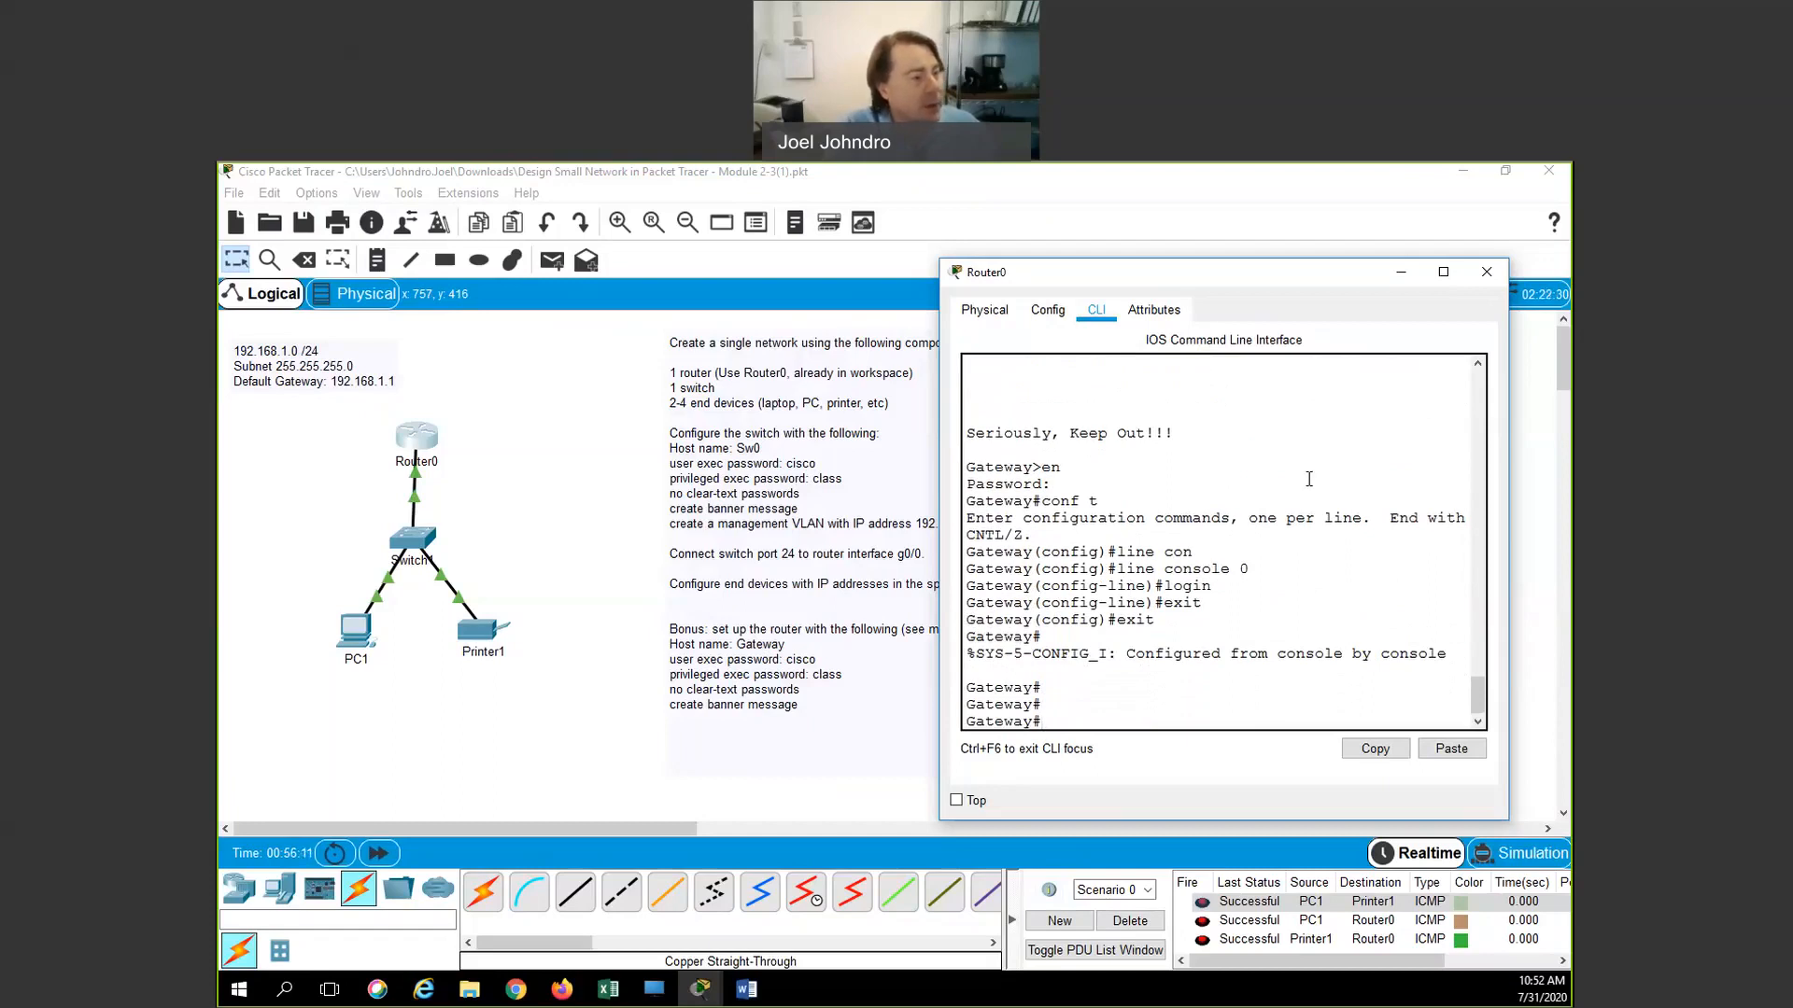
Reopen Router0's CLI, log out, and log back in with the console password
{"action": "left_click", "coordinate": [1487, 271]}
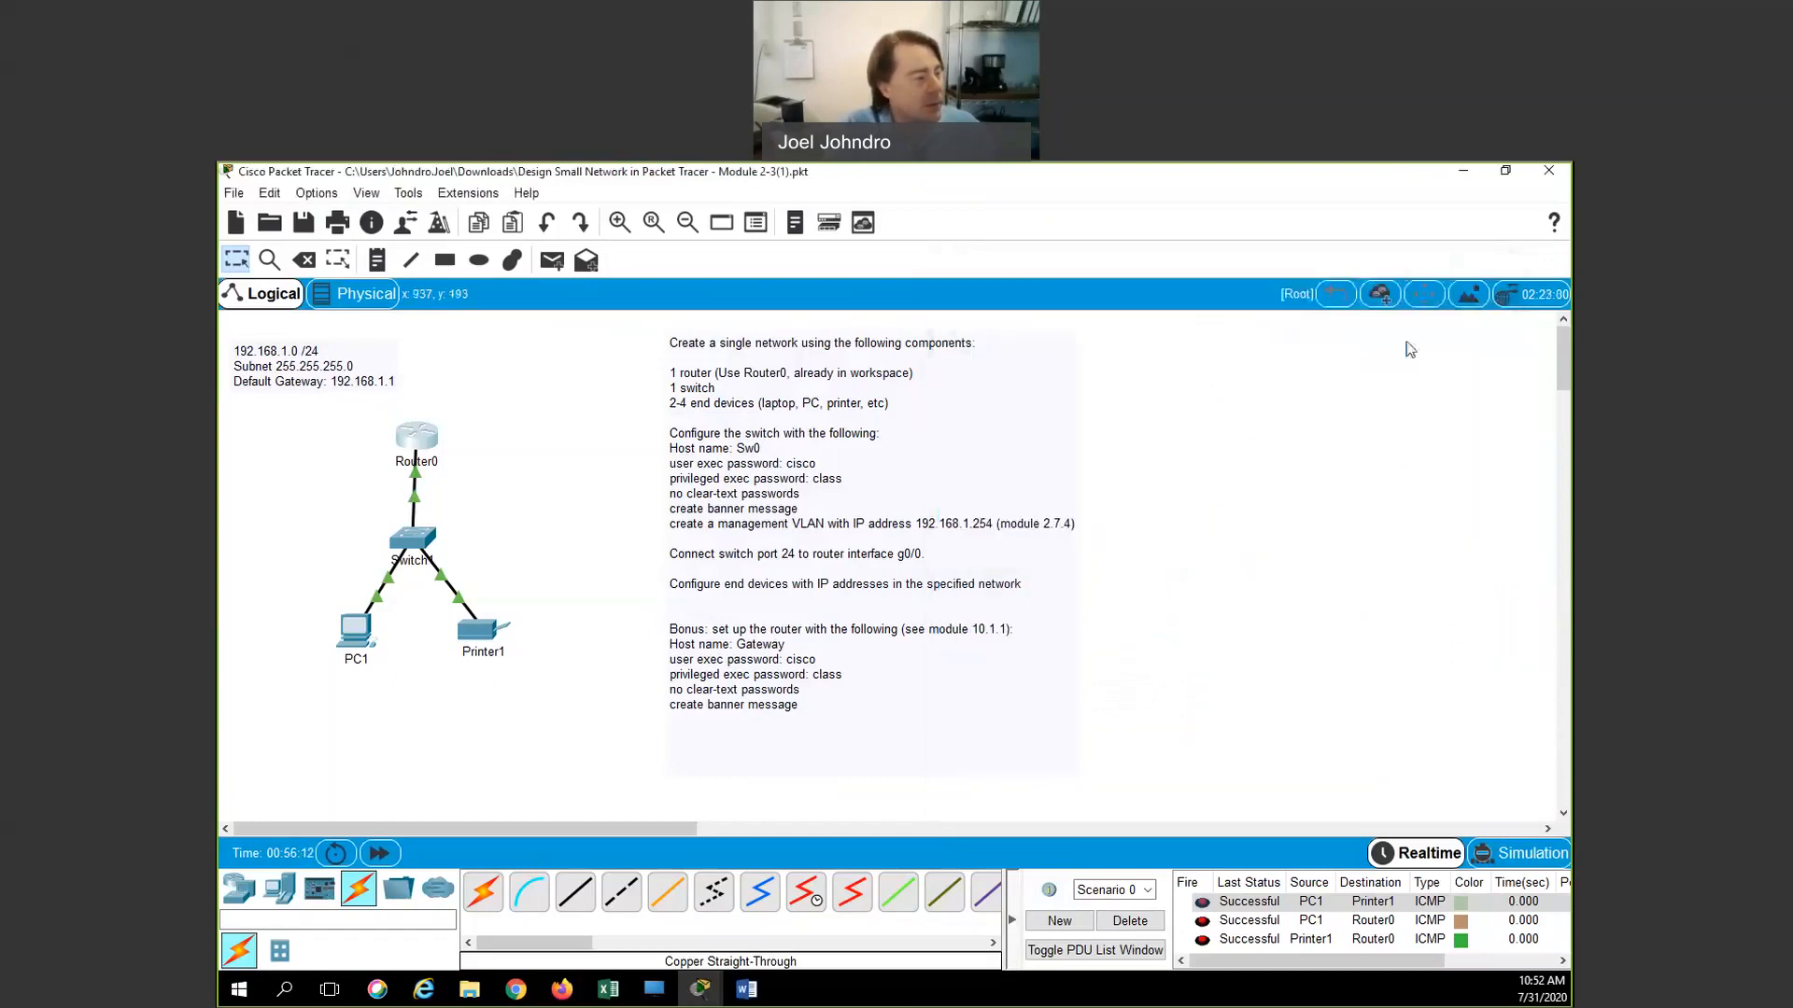
{"action": "left_click", "coordinate": [418, 438]}
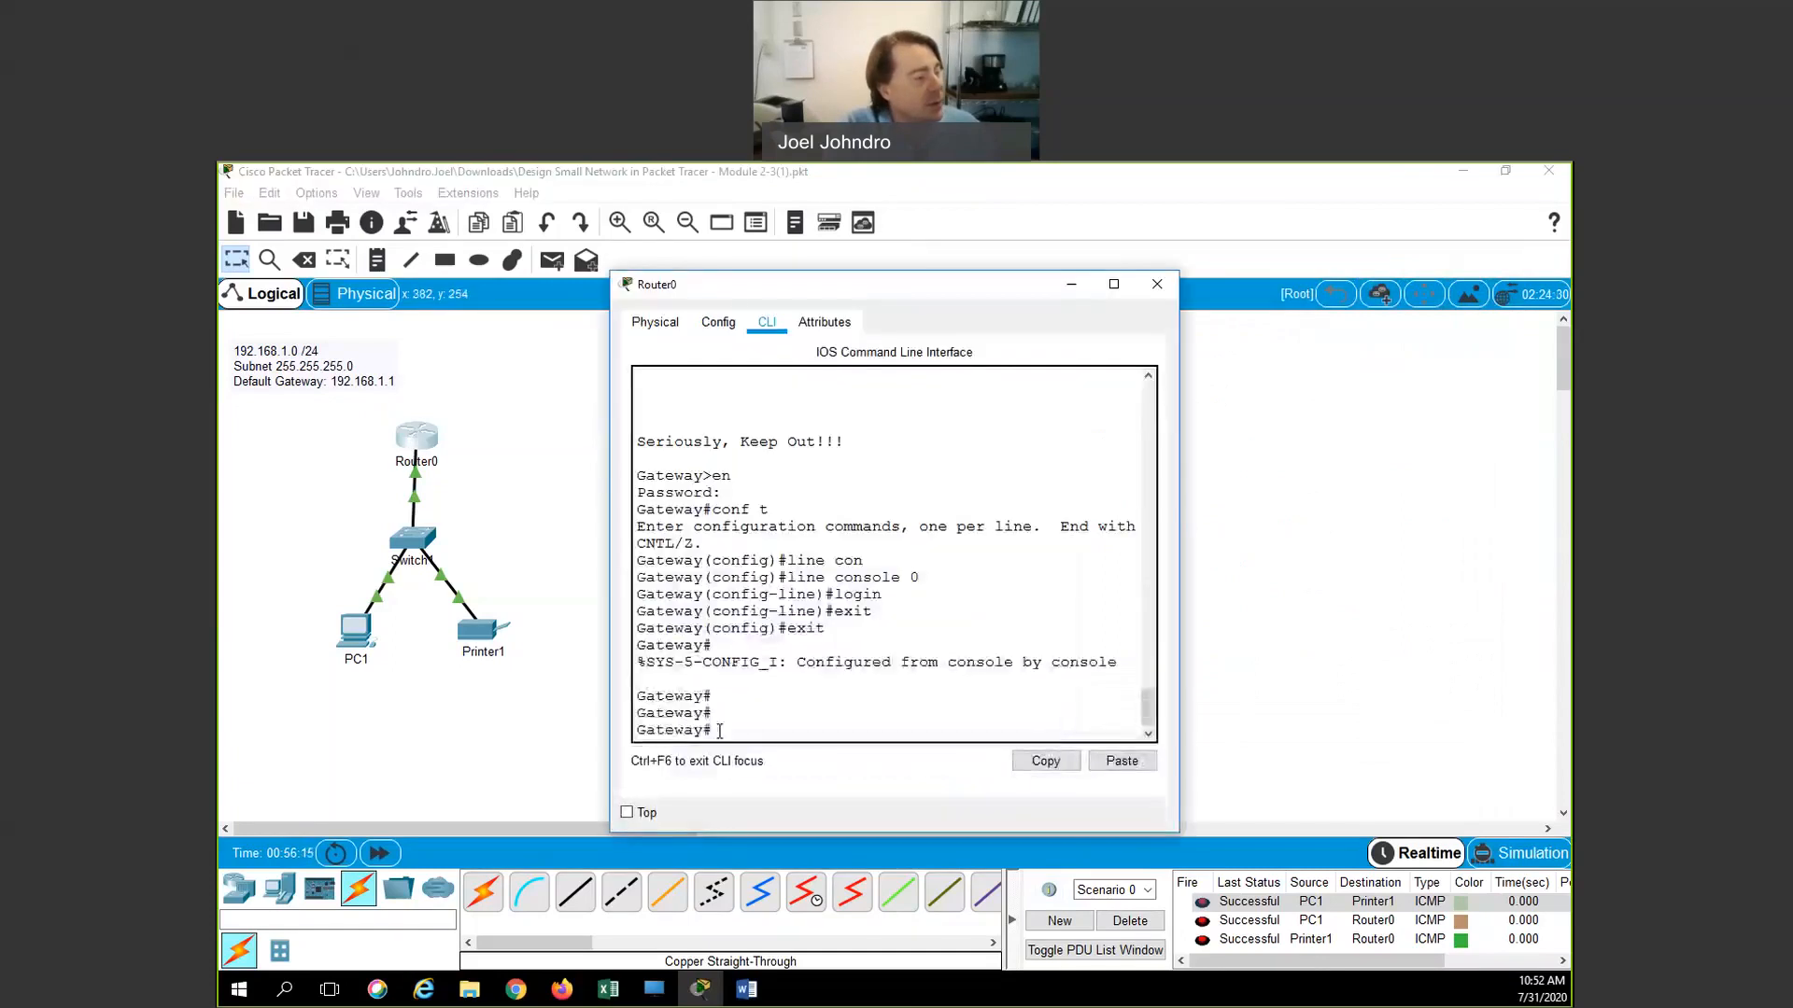
{"action": "type", "text": "exit"}
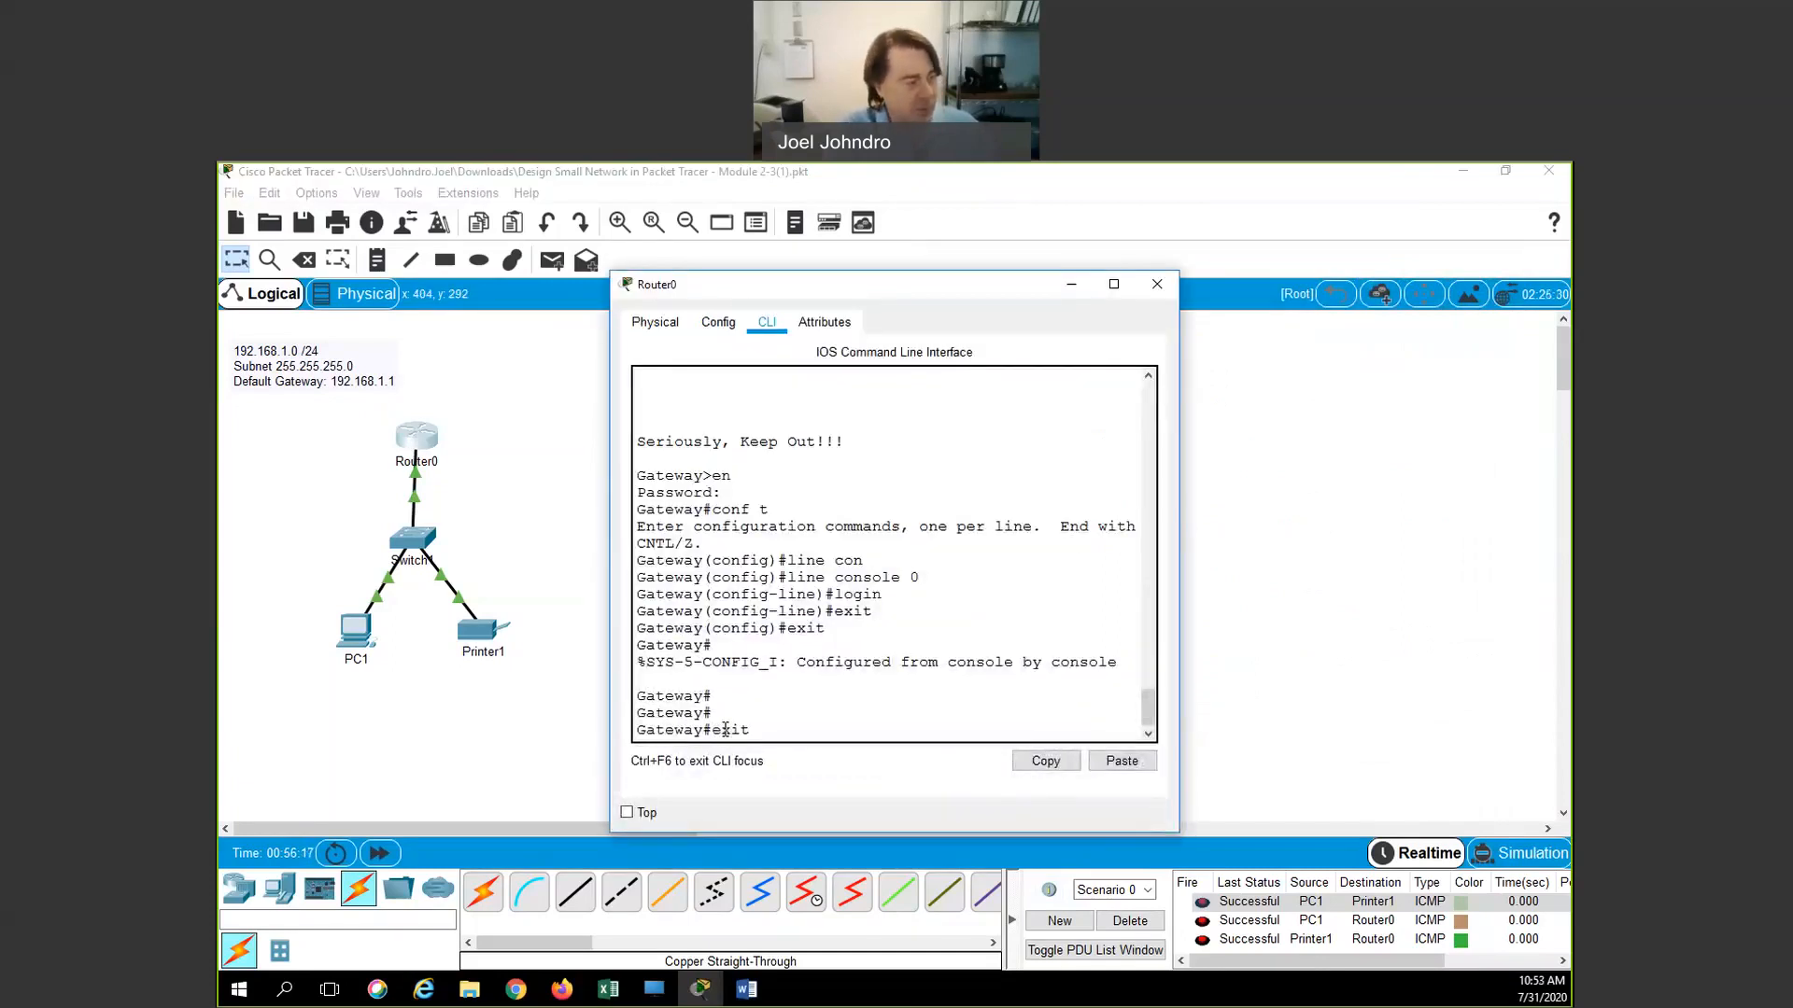
{"action": "key", "text": "Return"}
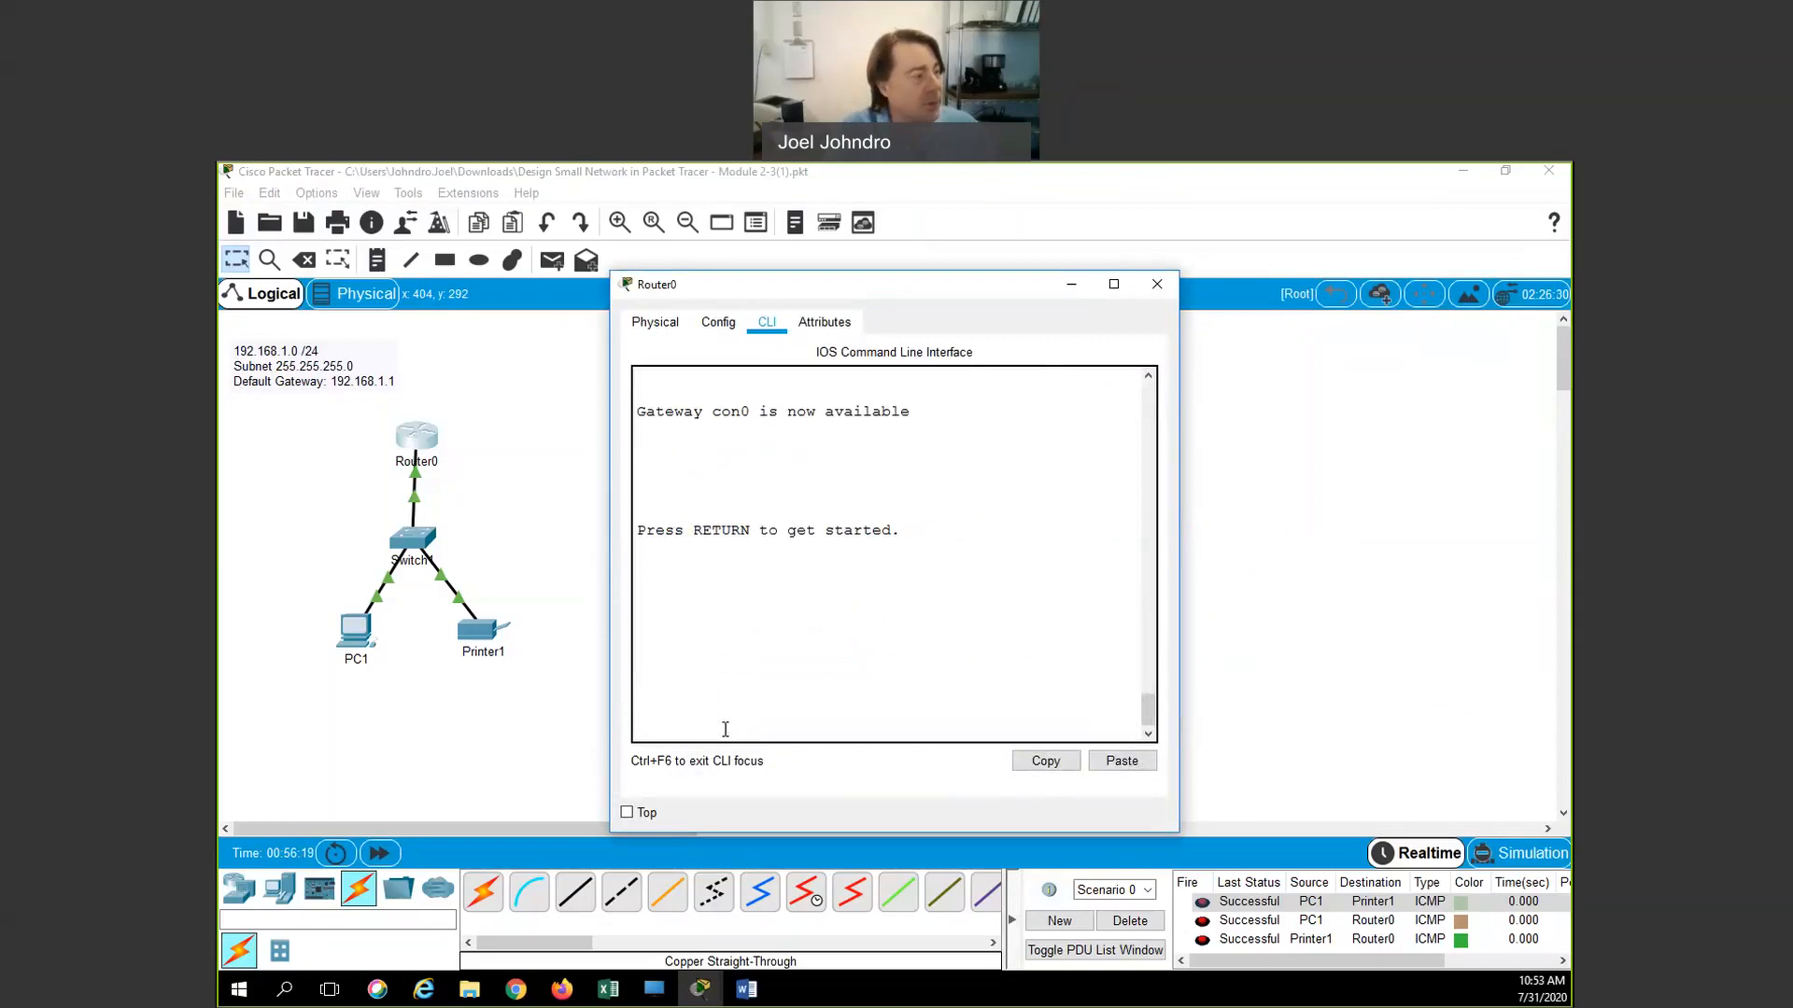
{"action": "key", "text": "Return"}
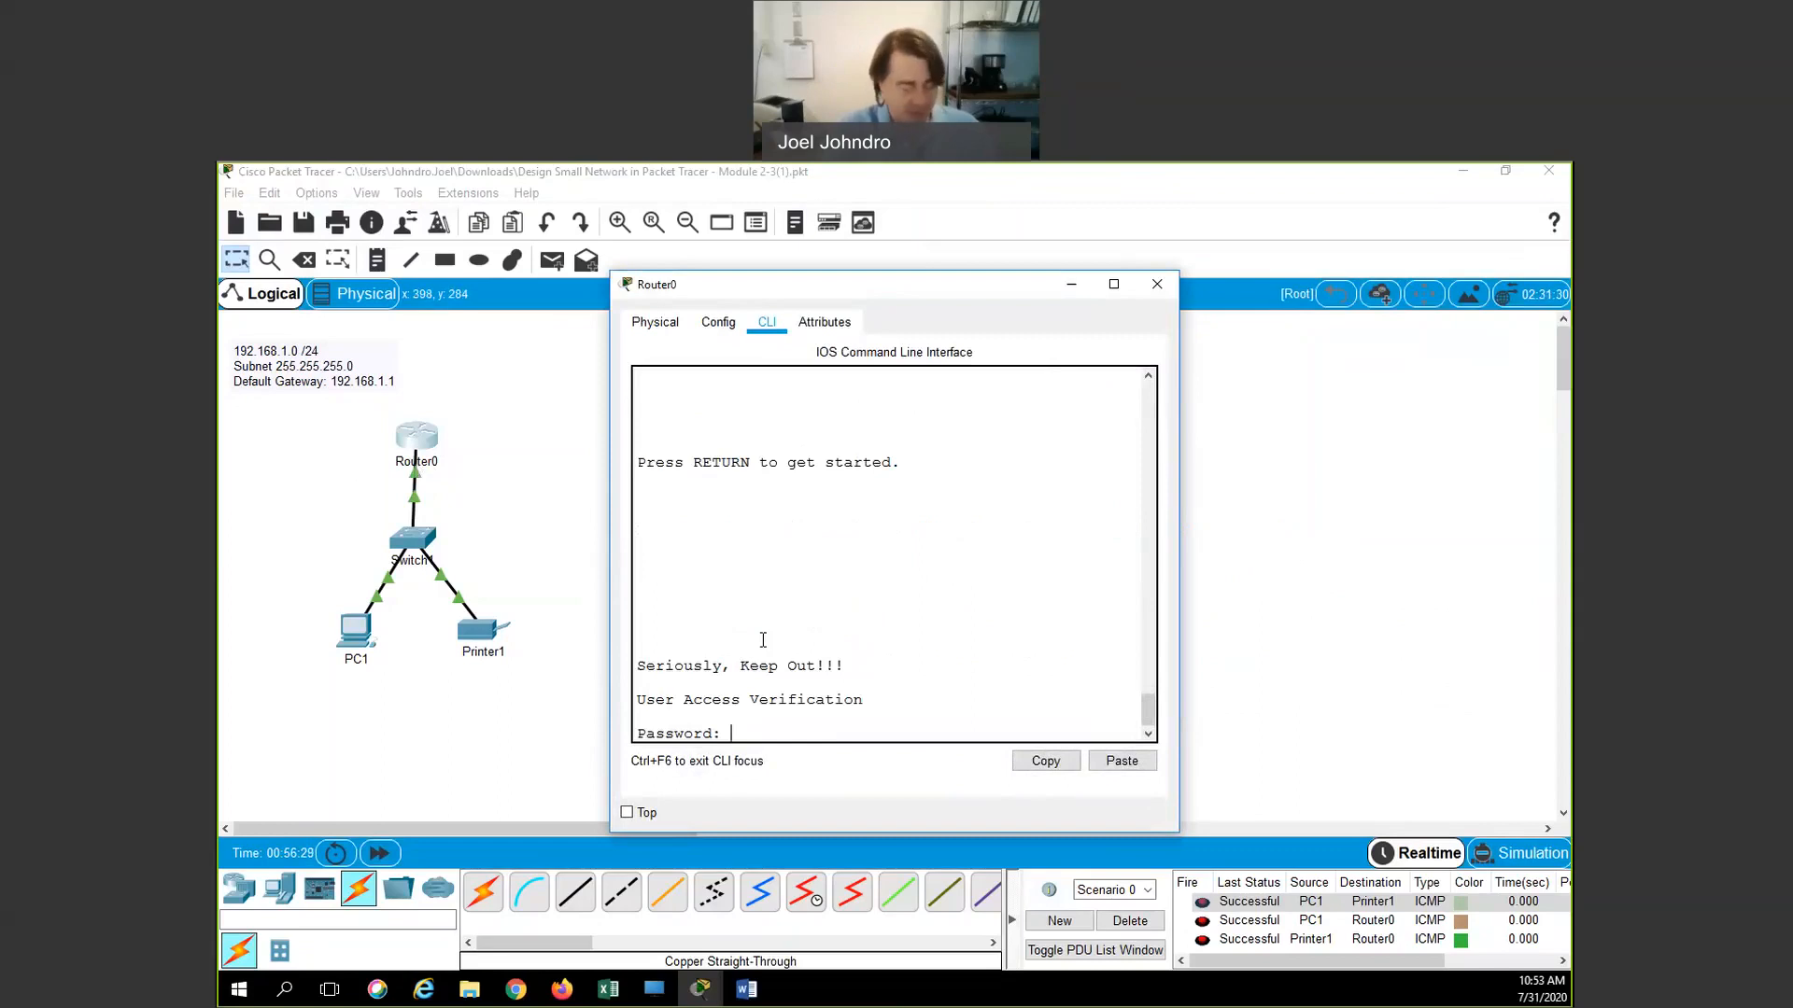
{"action": "key", "text": "Return"}
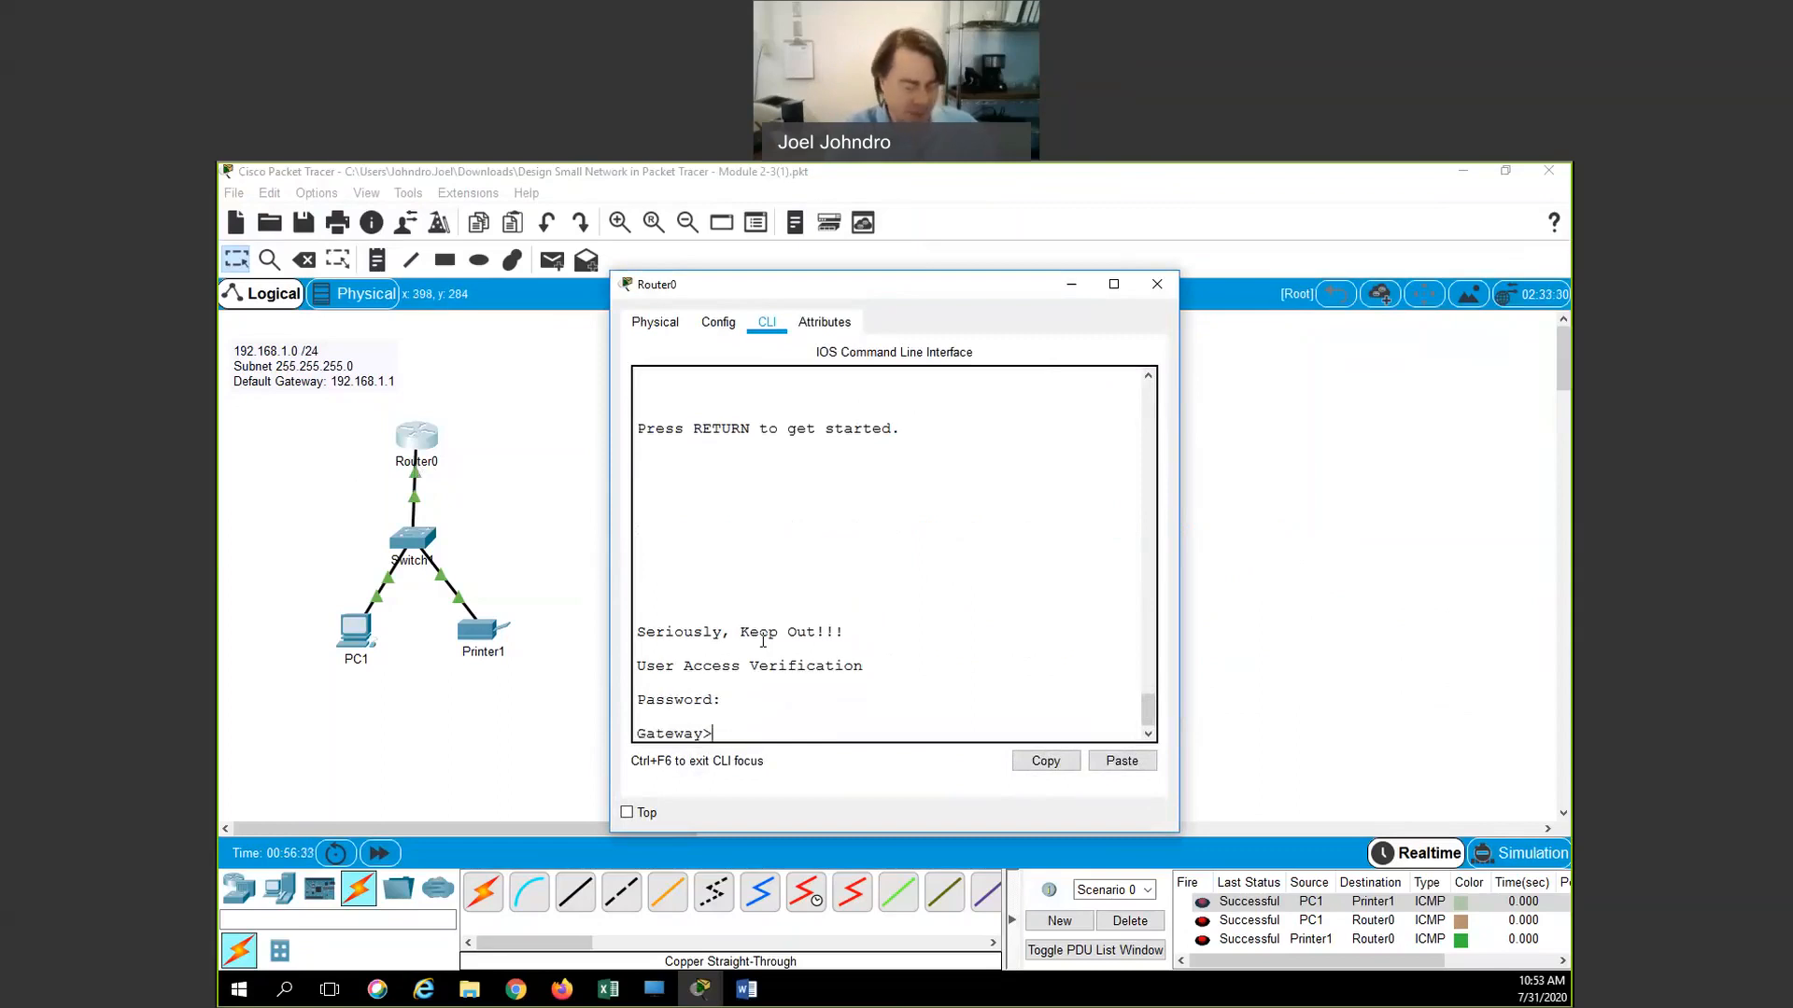
Enter privileged mode with the enable password, then close the router window
{"action": "type", "text": "enab"}
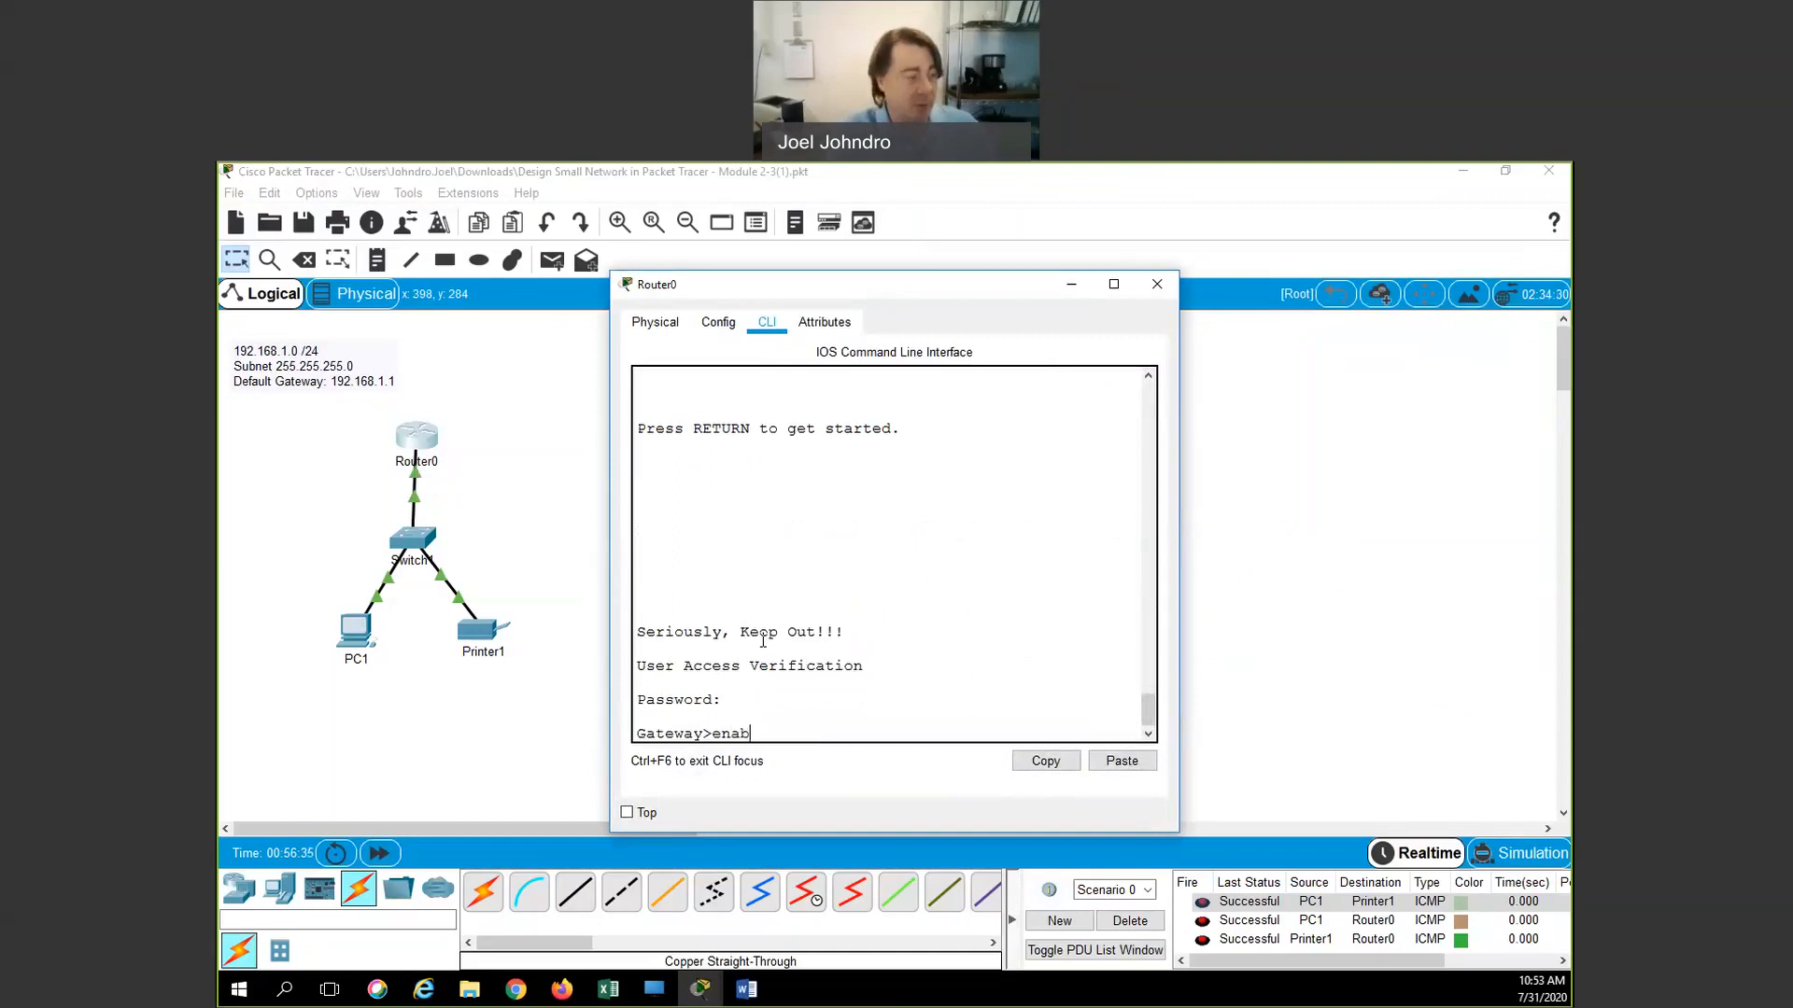
{"action": "key", "text": "BackSpace"}
{"action": "key", "text": "BackSpace"}
{"action": "key", "text": "BackSpace"}
{"action": "key", "text": "BackSpace"}
{"action": "type", "text": "enab"}
{"action": "key", "text": "Tab"}
{"action": "key", "text": "Return"}
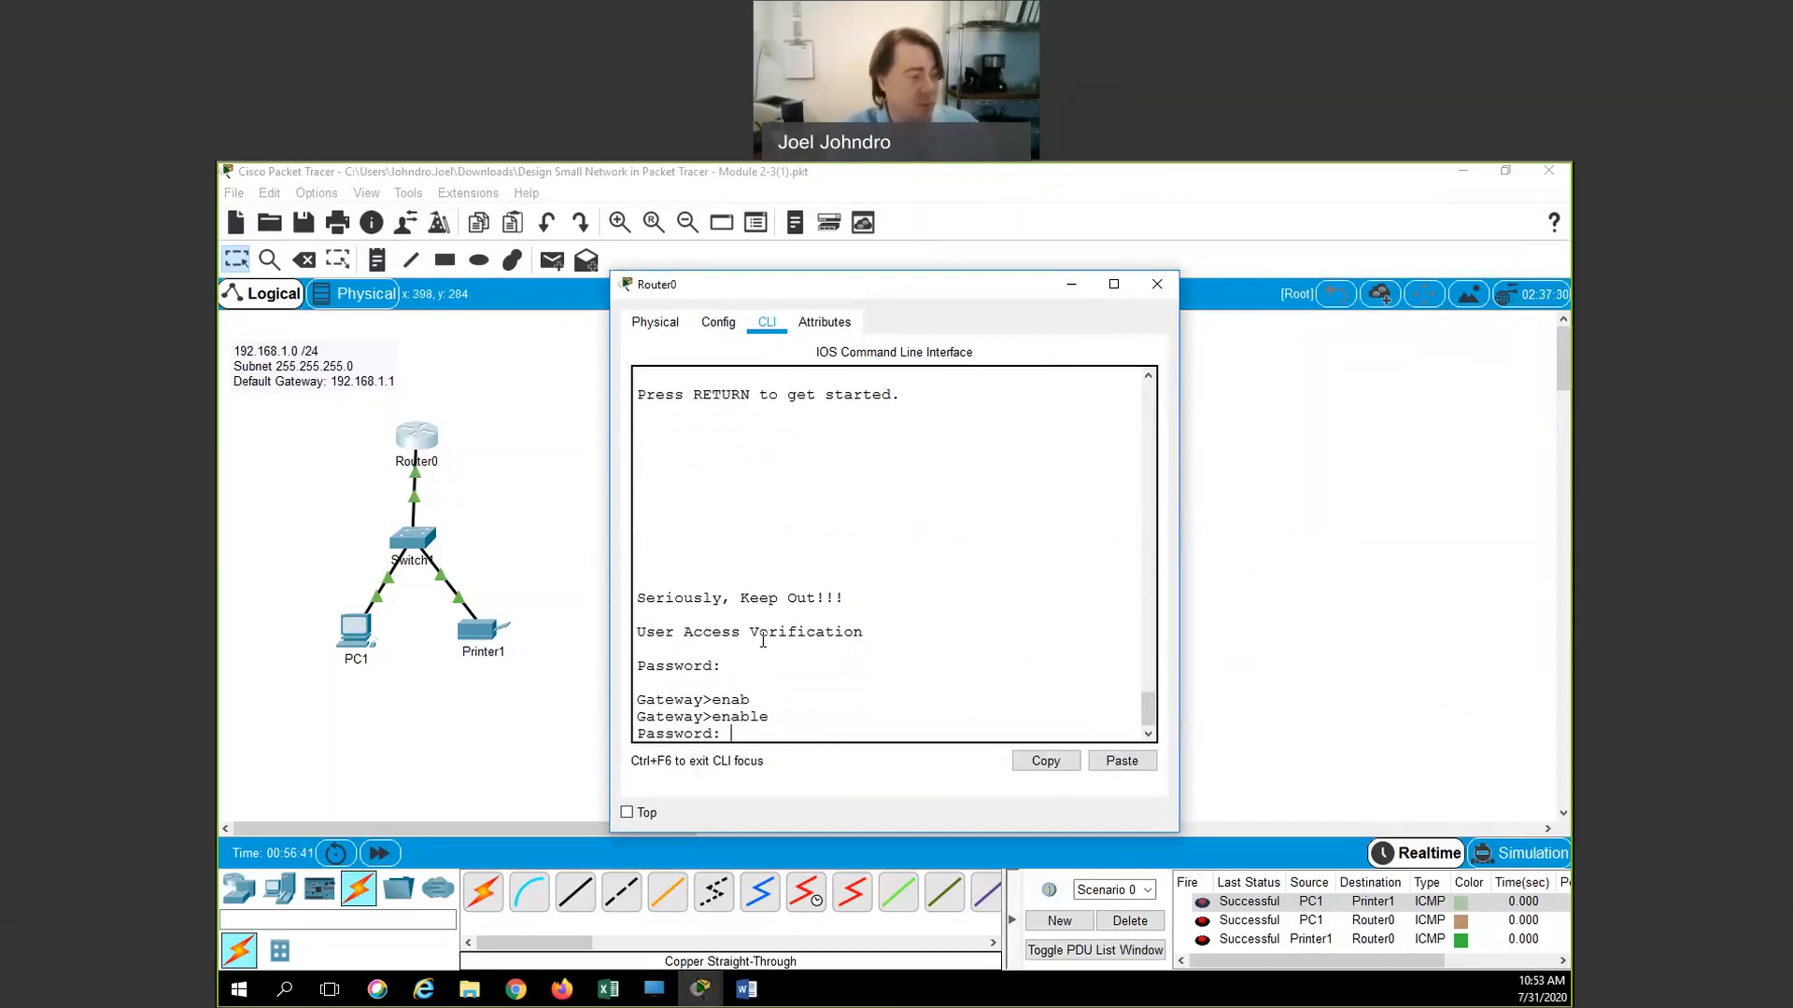
{"action": "key", "text": "Return"}
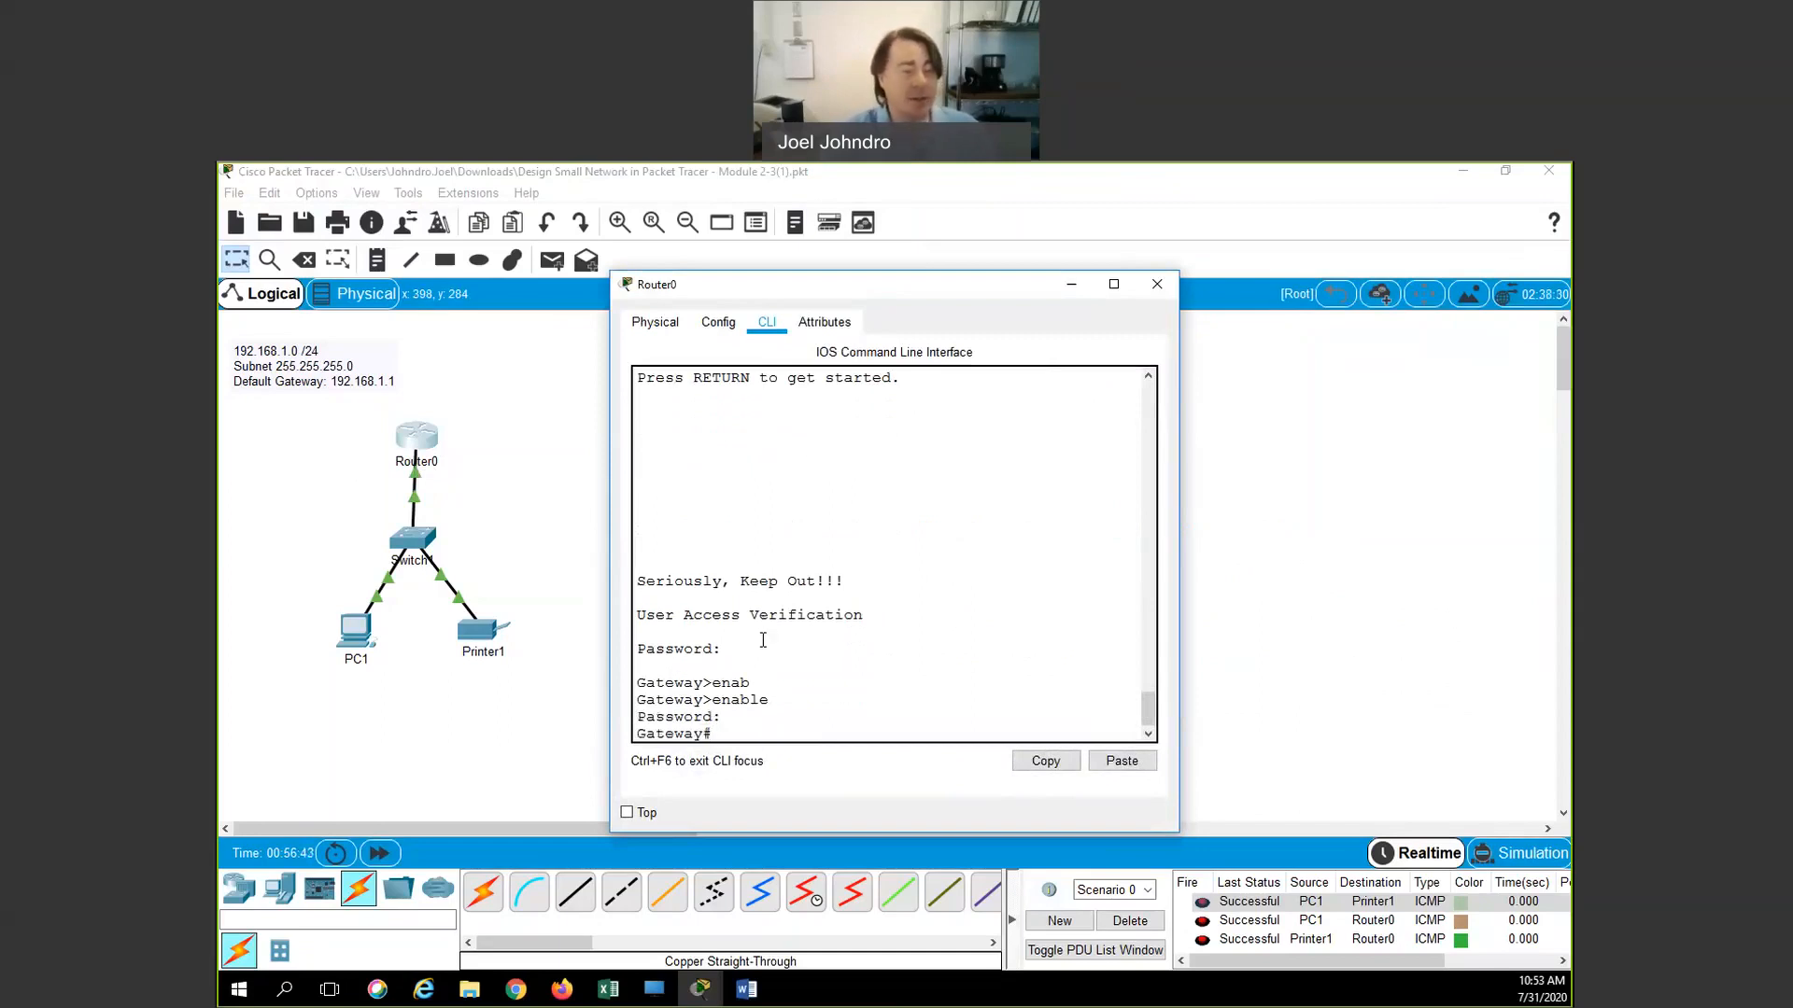
{"action": "left_click", "coordinate": [1156, 283]}
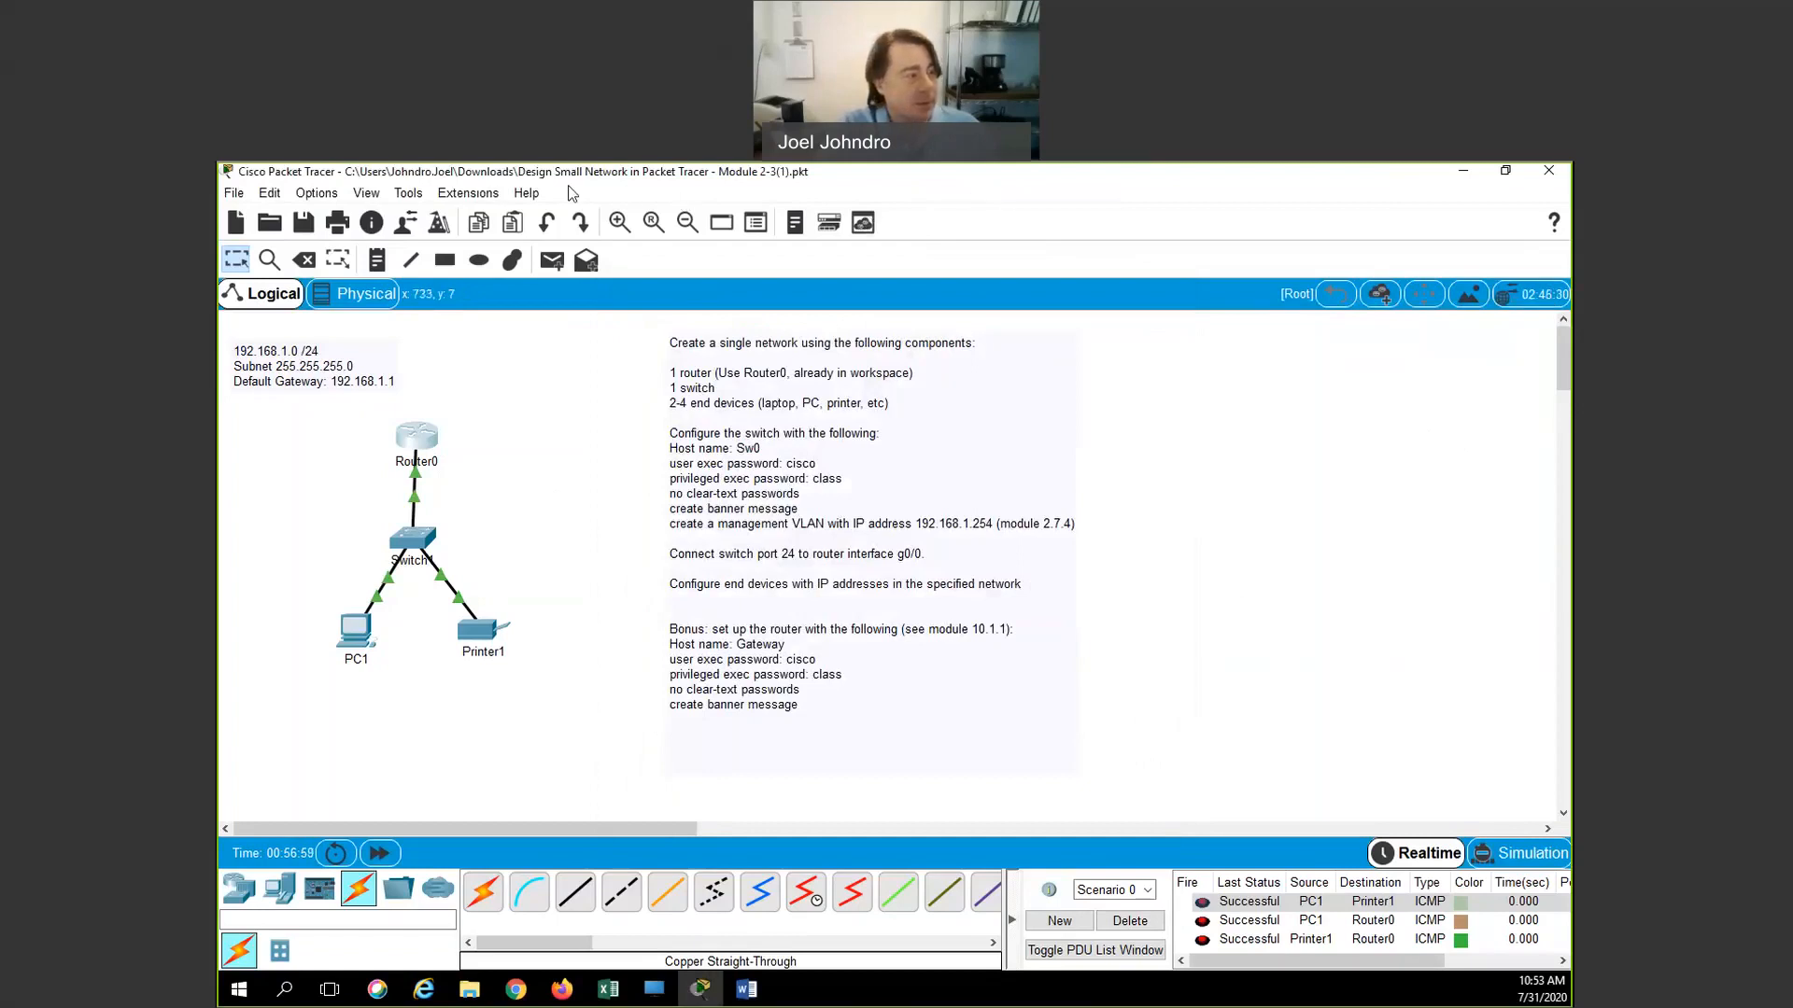
Close the Router0 window to show the cabled topology and Successful ICMP test list
{"action": "left_click", "coordinate": [991, 191]}
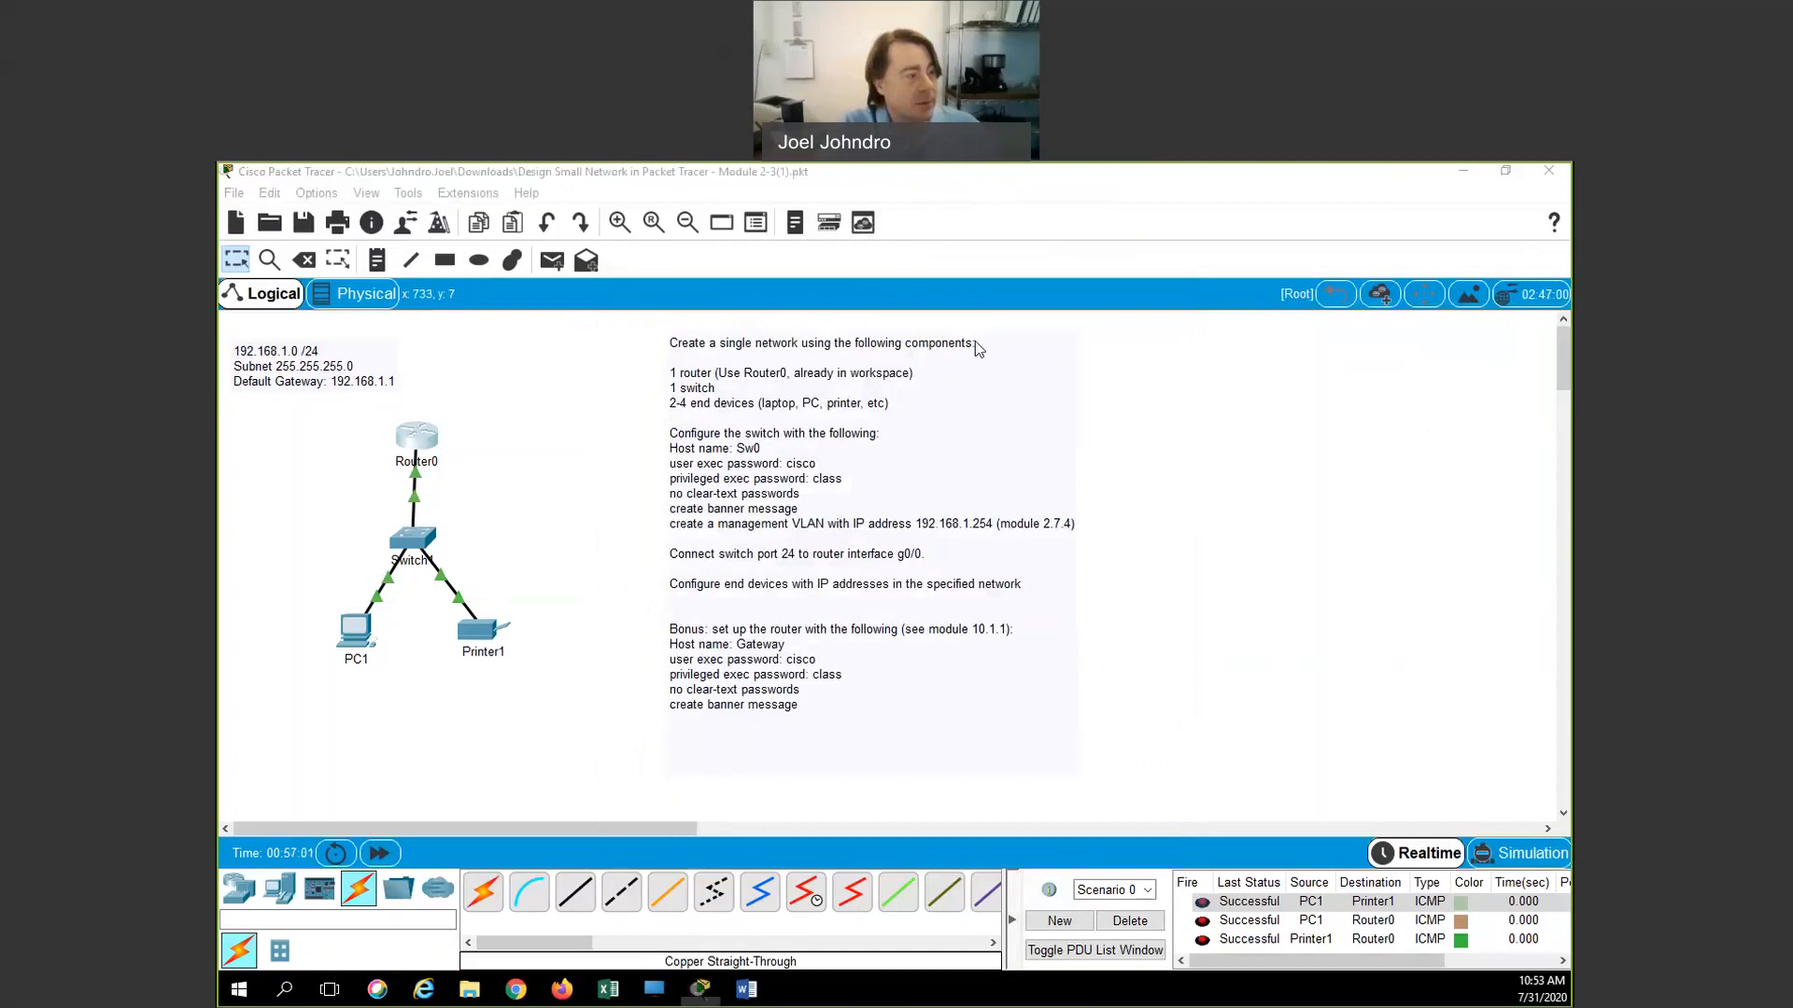